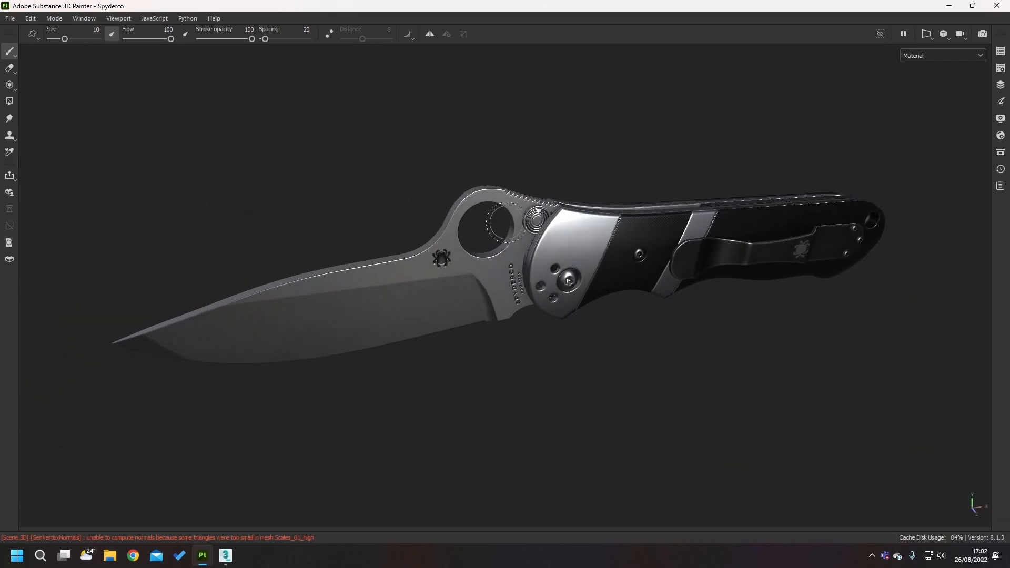
# - Switch to 3ds Max and hide the Highpoly layer, leaving only the low-poly knife in view
pyautogui.keyDown('shift'); pyautogui.moveTo(498, 209); pyautogui.dragTo(500, 209, button='right'); pyautogui.keyUp('shift')
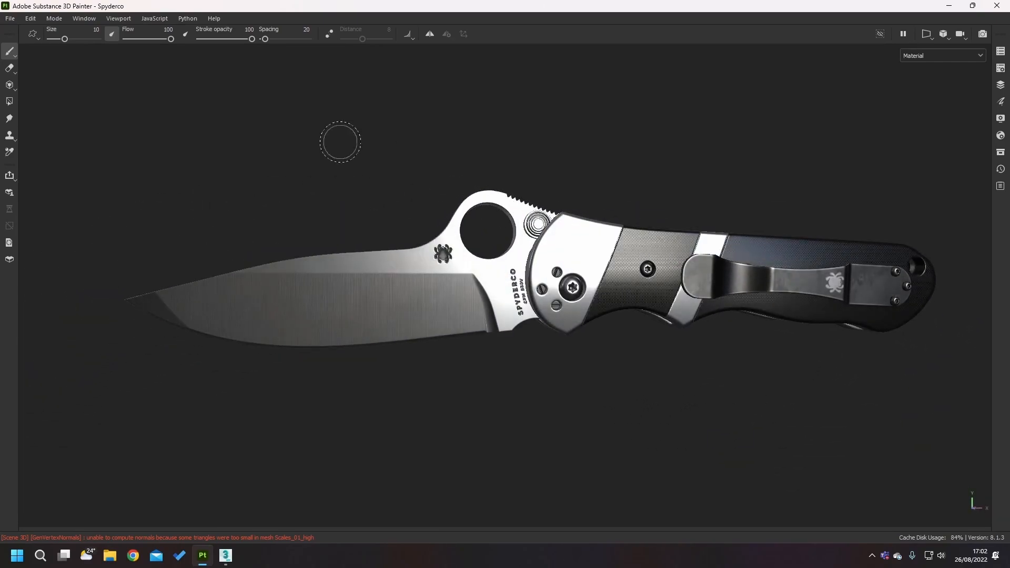
pyautogui.click(10, 18)
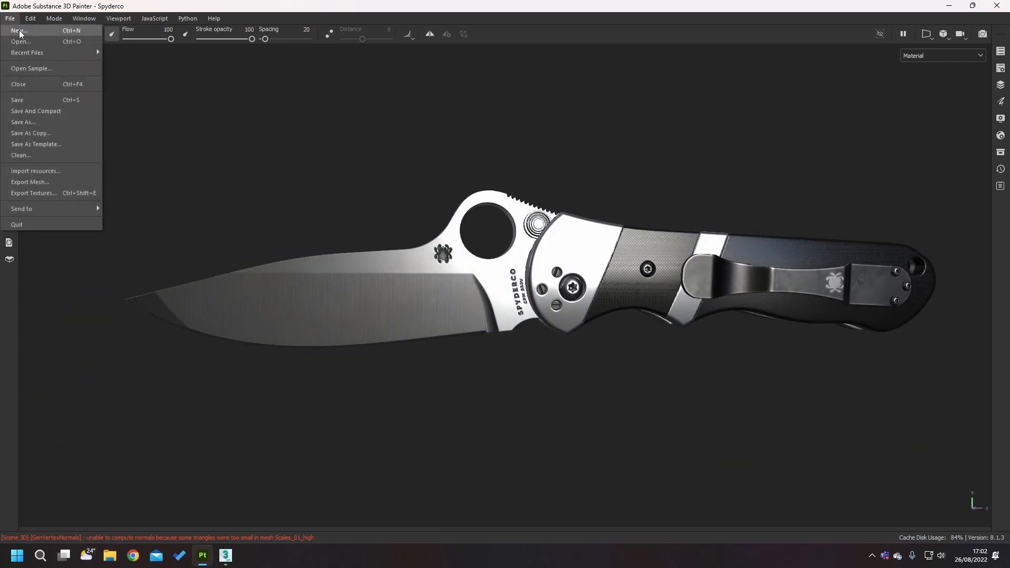
pyautogui.click(227, 557)
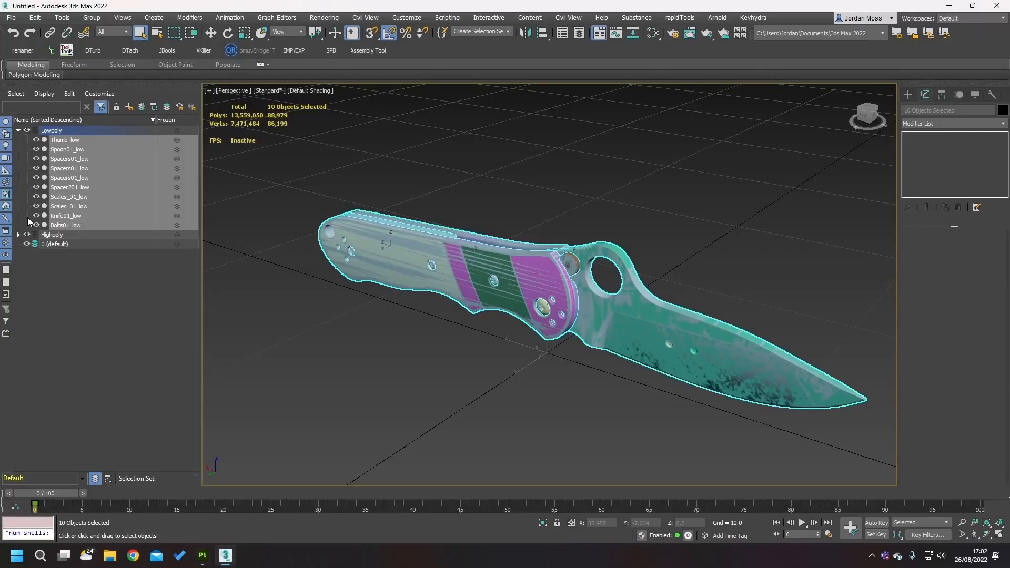
pyautogui.click(27, 236)
pyautogui.keyDown('alt'); pyautogui.moveTo(459, 243); pyautogui.dragTo(378, 267, button='middle'); pyautogui.keyUp('alt')
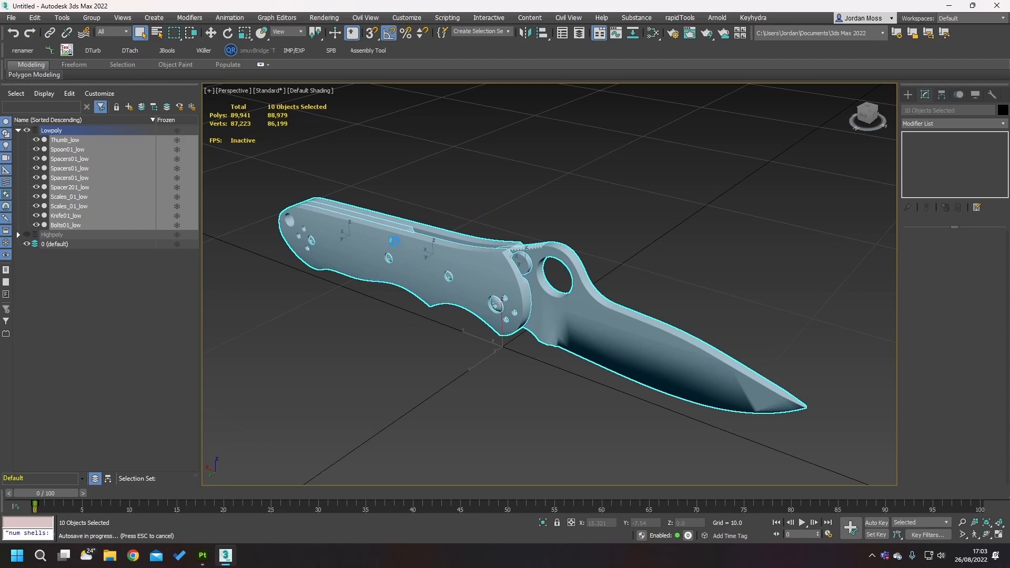
pyautogui.press('Escape')
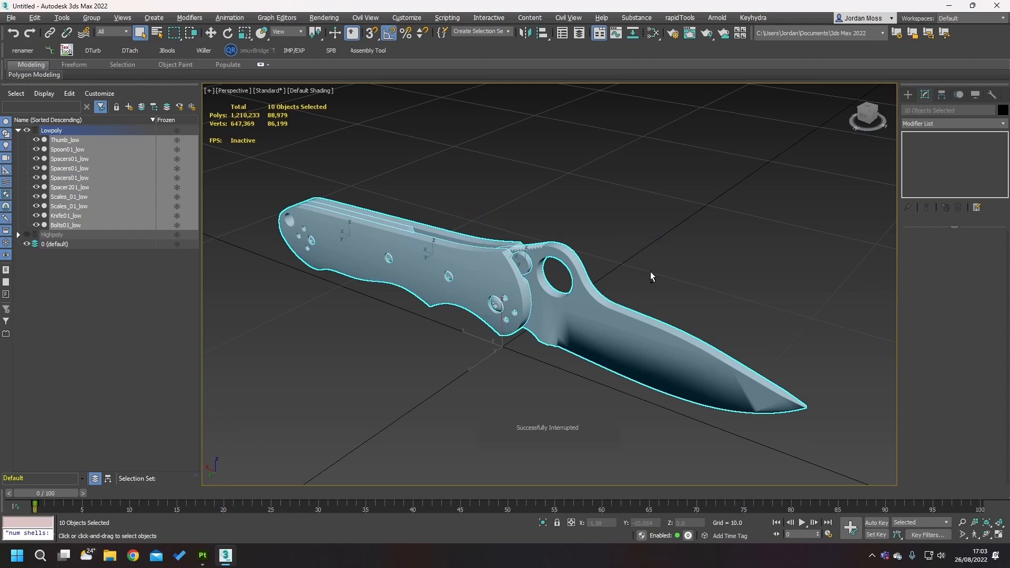
# - Examine the low-poly knife from several angles, toggling its wireframe edges on and off
pyautogui.keyDown('alt'); pyautogui.moveTo(651, 273); pyautogui.dragTo(647, 306, button='middle'); pyautogui.keyUp('alt')
pyautogui.scroll(3, 615, 294)
pyautogui.scroll(-3, 614, 294)
pyautogui.scroll(1, 663, 269)
pyautogui.scroll(-2, 686, 282)
pyautogui.moveTo(508, 248)
pyautogui.keyDown('alt'); pyautogui.mouseDown(button='middle')
pyautogui.moveTo(561, 219)
pyautogui.moveTo(567, 242)
pyautogui.mouseUp(button='middle'); pyautogui.keyUp('alt')
pyautogui.scroll(3, 567, 242)
pyautogui.scroll(-3, 564, 241)
pyautogui.press('F4')
pyautogui.press('F4')
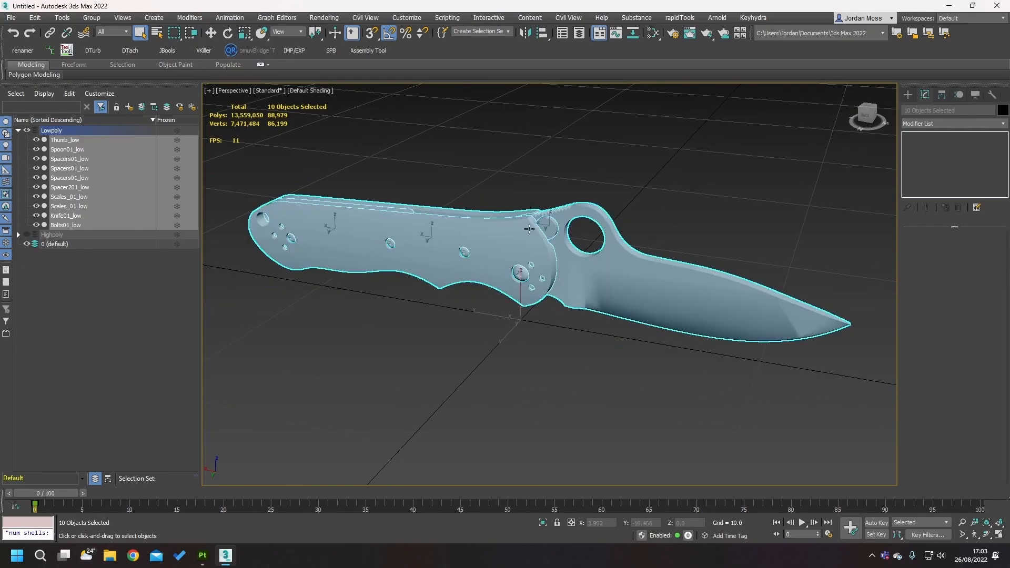
pyautogui.press('alt')
pyautogui.hotkey('alt', 'Tab')
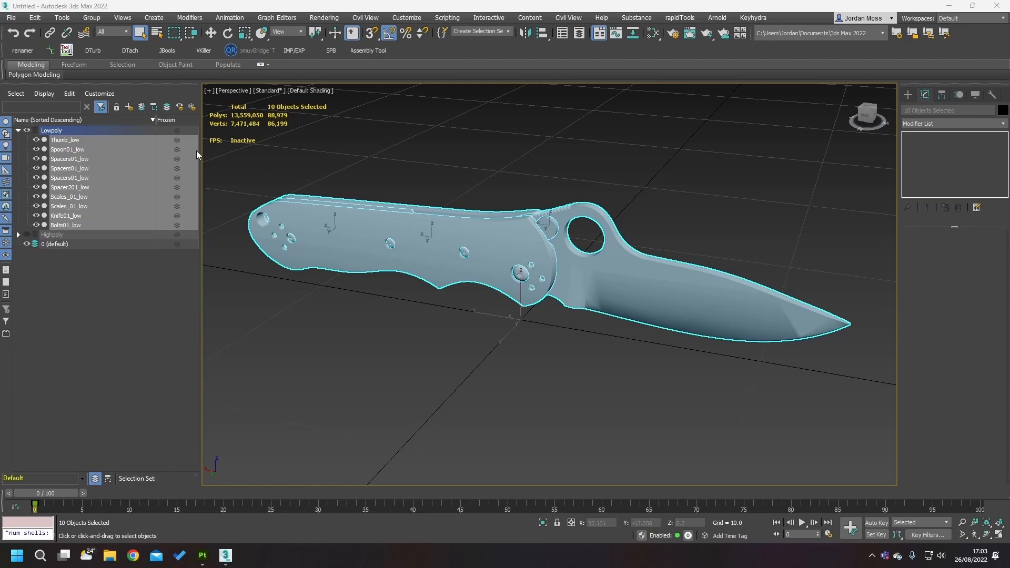
# - Inspect the low-poly handle scales as separate objects, isolating the front Scales_01_low and exiting isolation
pyautogui.click(70, 140)
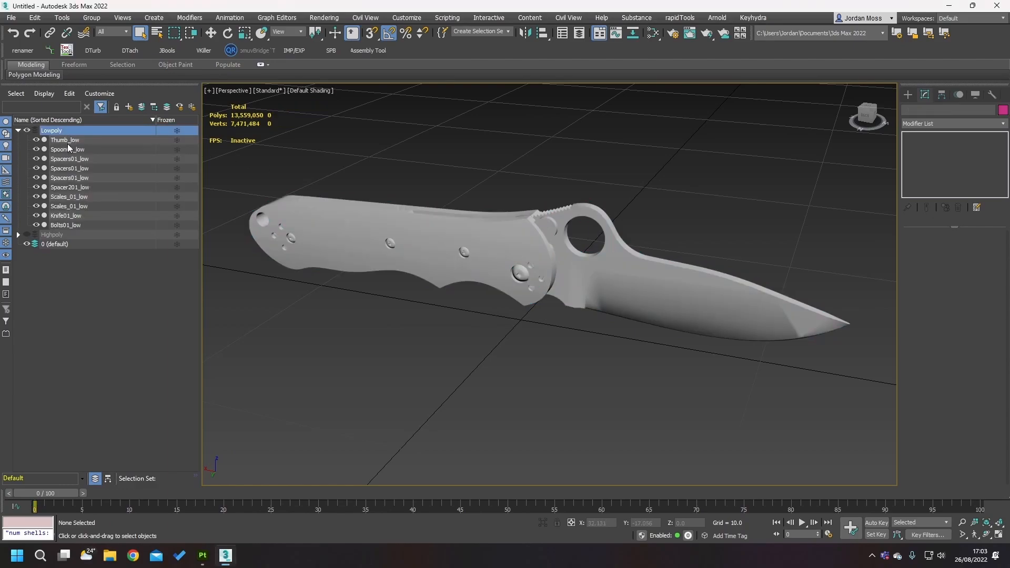
pyautogui.keyDown('shift'); pyautogui.click(74, 227); pyautogui.keyUp('shift')
pyautogui.click(493, 191)
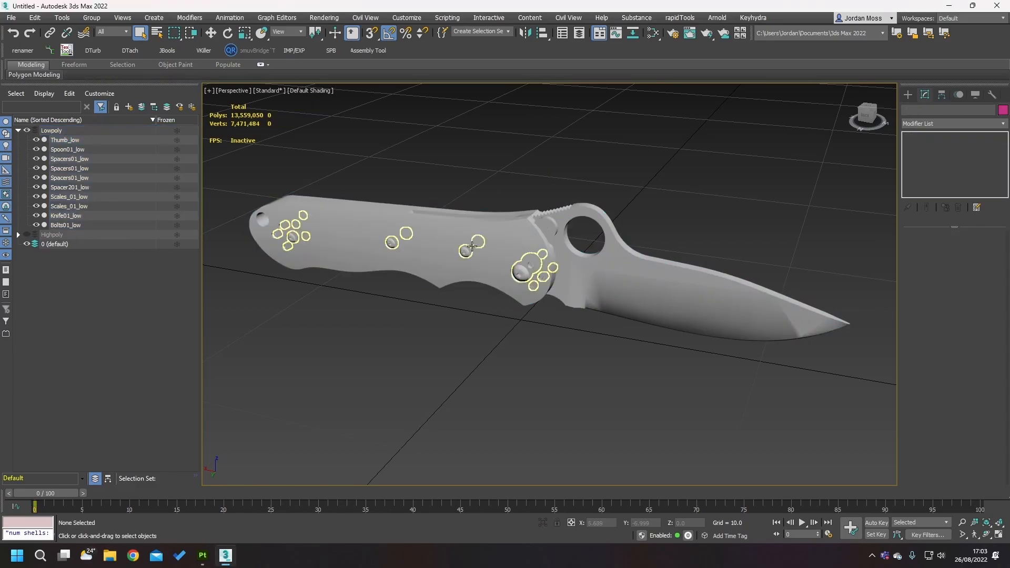
pyautogui.click(472, 246)
pyautogui.keyDown('alt'); pyautogui.moveTo(472, 246); pyautogui.dragTo(591, 273, button='middle'); pyautogui.keyUp('alt')
pyautogui.hotkey('alt', 'q')
pyautogui.hotkey('alt', 'q')
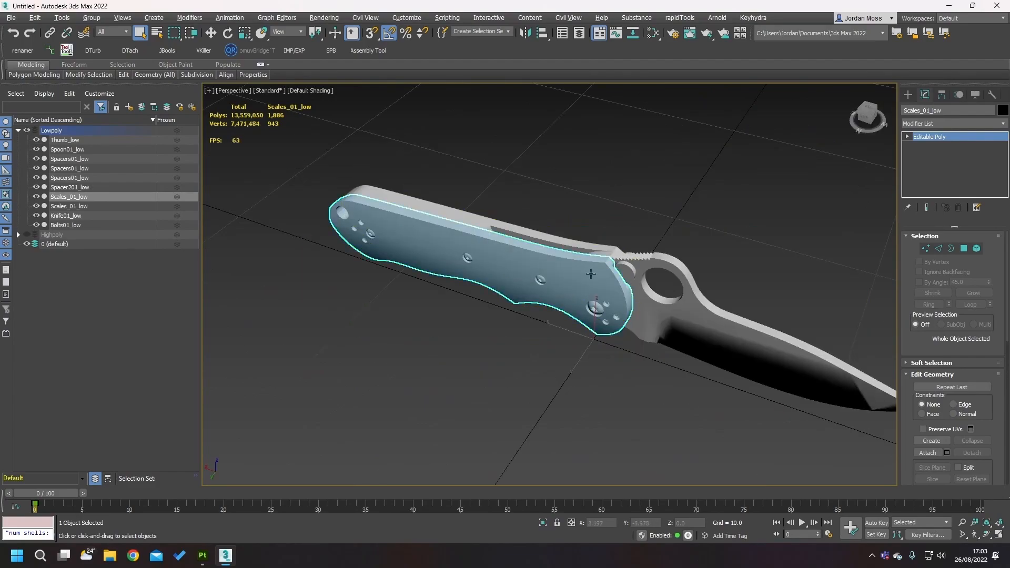
pyautogui.click(591, 274)
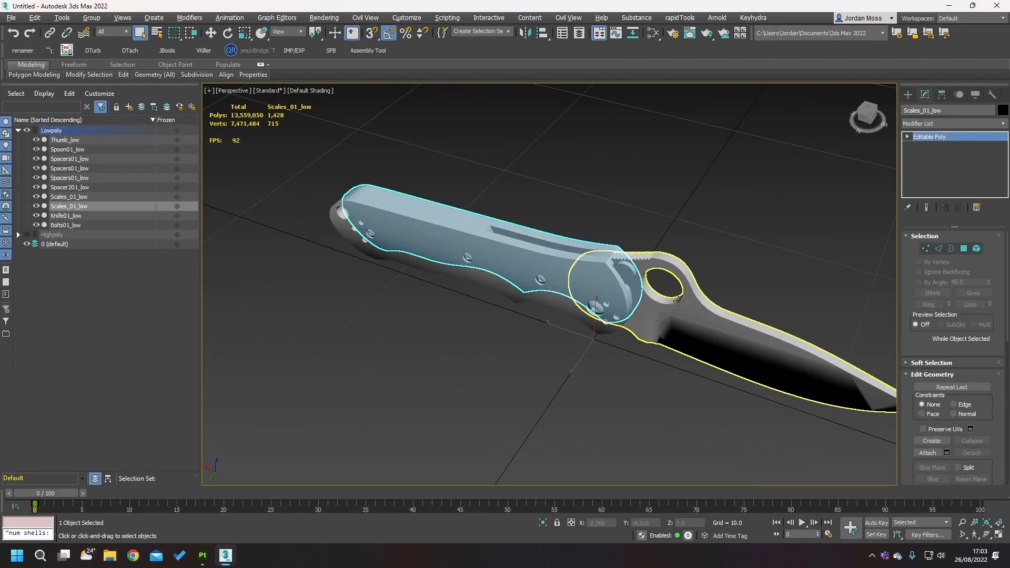
# - Isolate the Knife01_low blade, inspect it from another angle, and exit isolation
pyautogui.click(678, 301)
pyautogui.hotkey('alt', 'q')
pyautogui.keyDown('alt'); pyautogui.moveTo(605, 289); pyautogui.dragTo(693, 264, button='middle'); pyautogui.keyUp('alt')
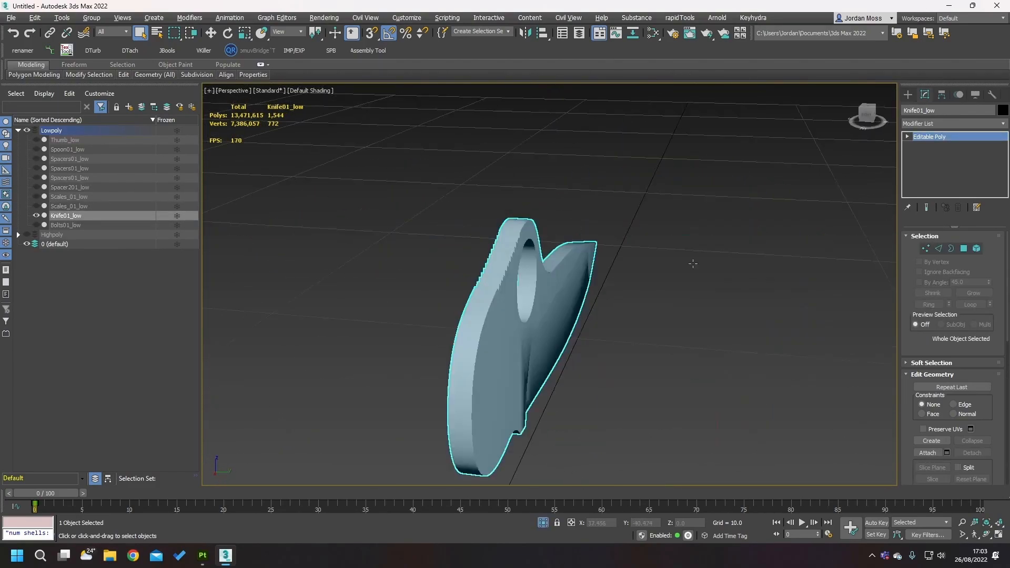
pyautogui.hotkey('alt', 'q')
# - Isolate Bolts01_low to inspect the bolts, bring the whole knife back, and clear the selection
pyautogui.scroll(6, 589, 342)
pyautogui.click(589, 346)
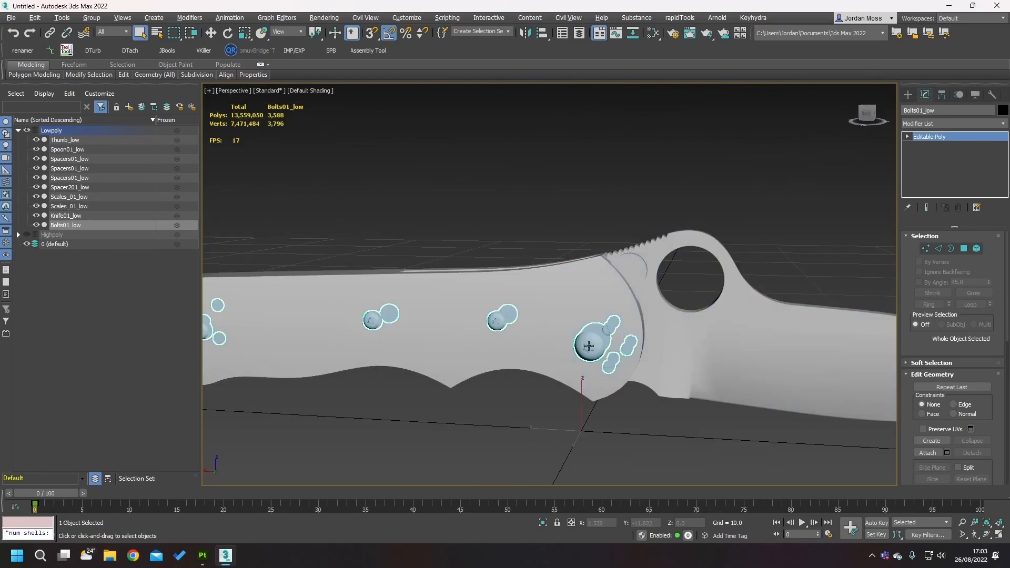
pyautogui.hotkey('alt', 'q')
pyautogui.keyDown('alt'); pyautogui.moveTo(519, 311); pyautogui.dragTo(541, 262, button='middle'); pyautogui.keyUp('alt')
pyautogui.hotkey('alt', 'q')
pyautogui.scroll(-6, 591, 318)
pyautogui.scroll(3, 493, 267)
pyautogui.moveTo(542, 262); pyautogui.dragTo(466, 207, button='middle')
pyautogui.click(466, 207)
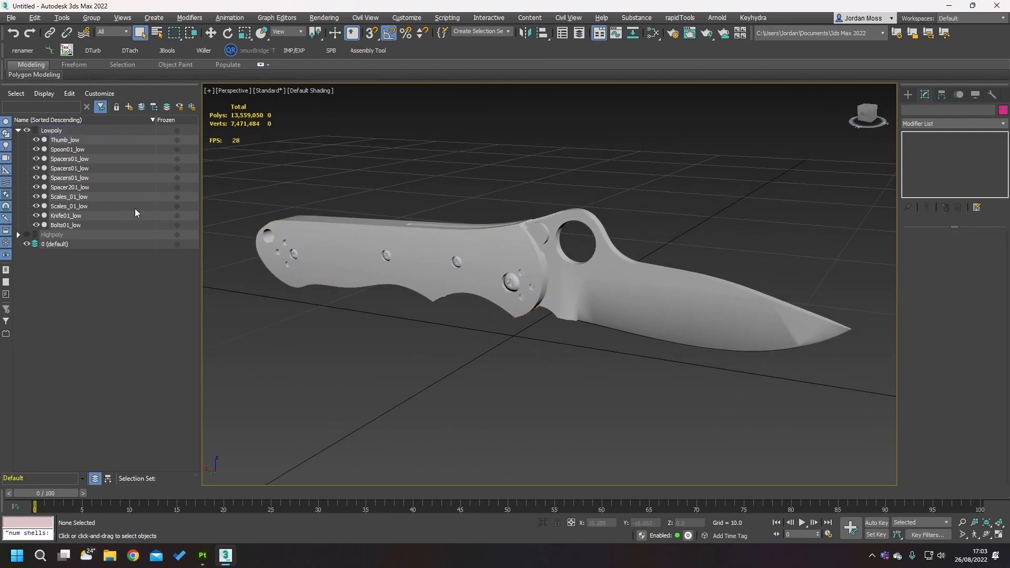
# - Pick a Scales_01_low, a Spacers01_low and the Spoon01_low object to check their names against the parts
pyautogui.click(80, 198)
pyautogui.click(74, 178)
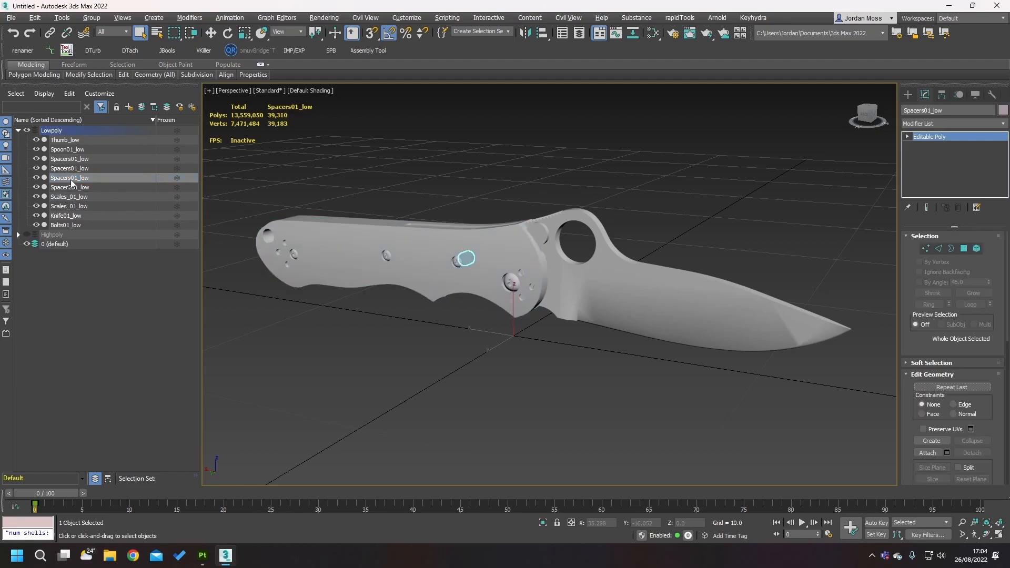
pyautogui.click(76, 150)
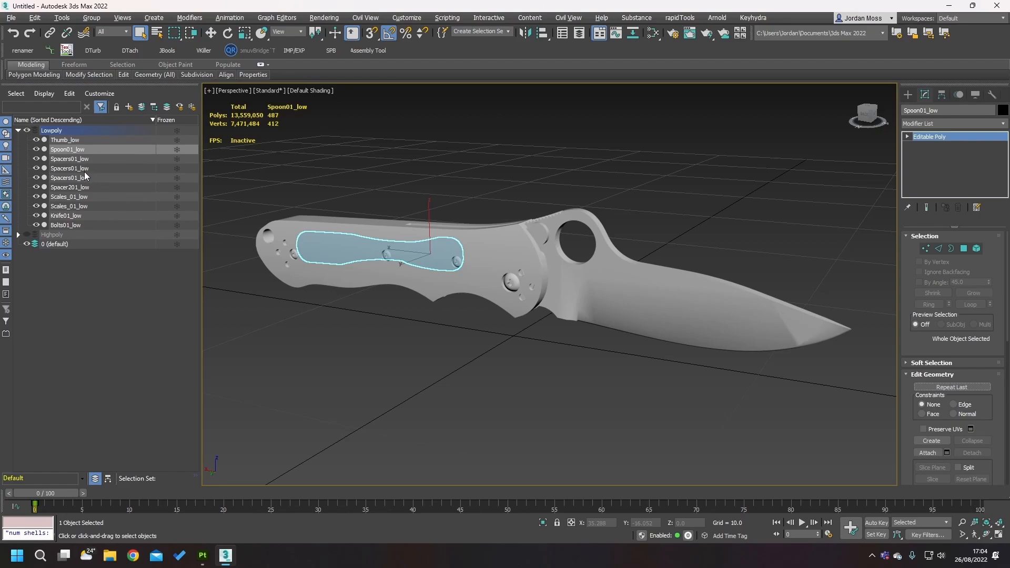
# - Show the Highpoly layer, hide the Lowpoly layer, and expand Highpoly and its IgnoreBF sublayer
pyautogui.click(27, 235)
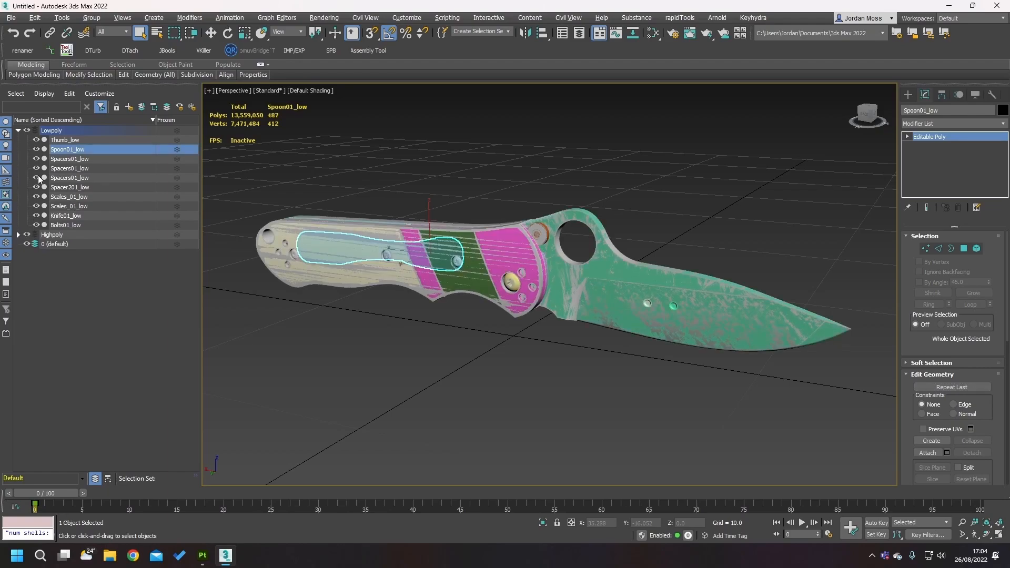
pyautogui.click(28, 130)
pyautogui.click(18, 235)
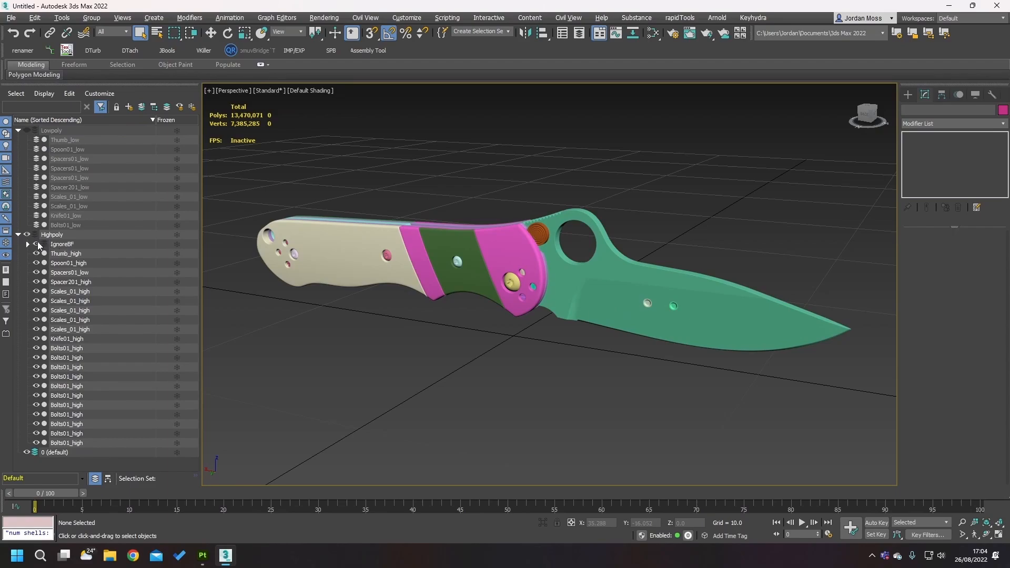
pyautogui.click(28, 244)
# - Inspect the two Knife01_high_ignorebf floating details on the blade up close and select both
pyautogui.click(102, 256)
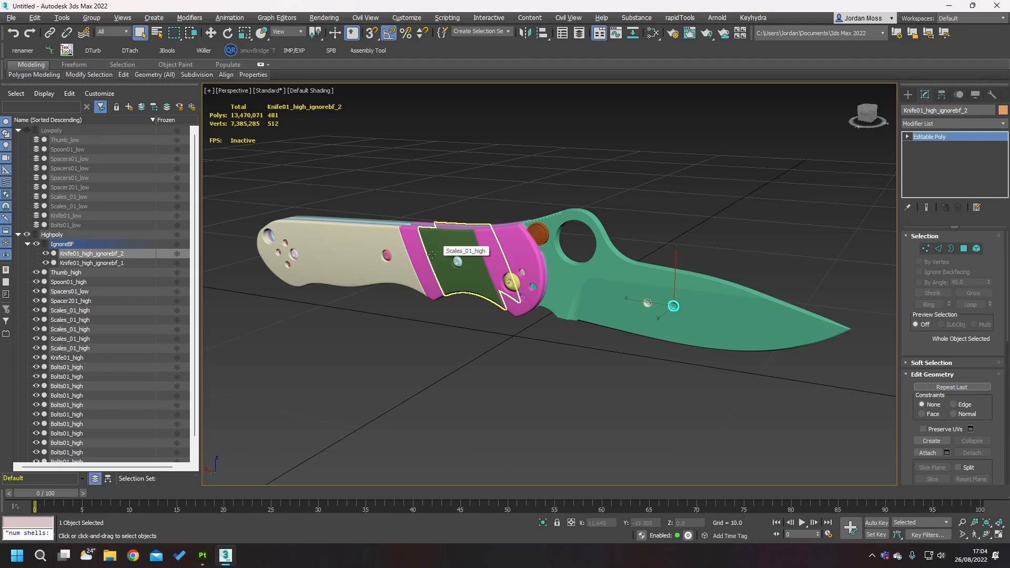
pyautogui.scroll(8, 655, 304)
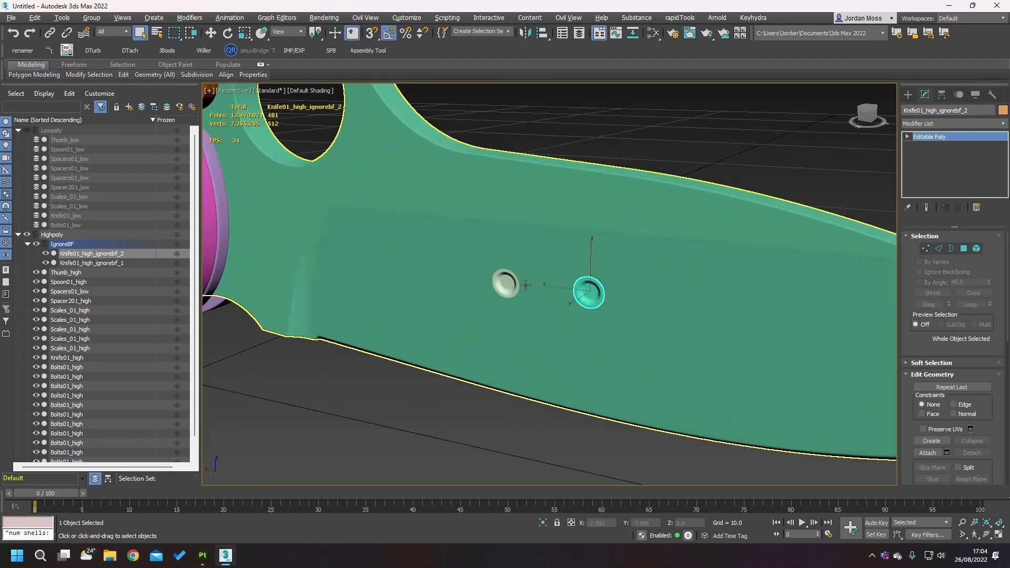
pyautogui.click(506, 284)
pyautogui.keyDown('alt'); pyautogui.moveTo(506, 284); pyautogui.dragTo(634, 310, button='middle'); pyautogui.keyUp('alt')
pyautogui.click(585, 279)
pyautogui.scroll(5, 574, 263)
pyautogui.scroll(-4, 553, 266)
pyautogui.scroll(-3, 542, 297)
pyautogui.scroll(3, 553, 282)
pyautogui.keyDown('ctrl'); pyautogui.click(479, 288); pyautogui.keyUp('ctrl')
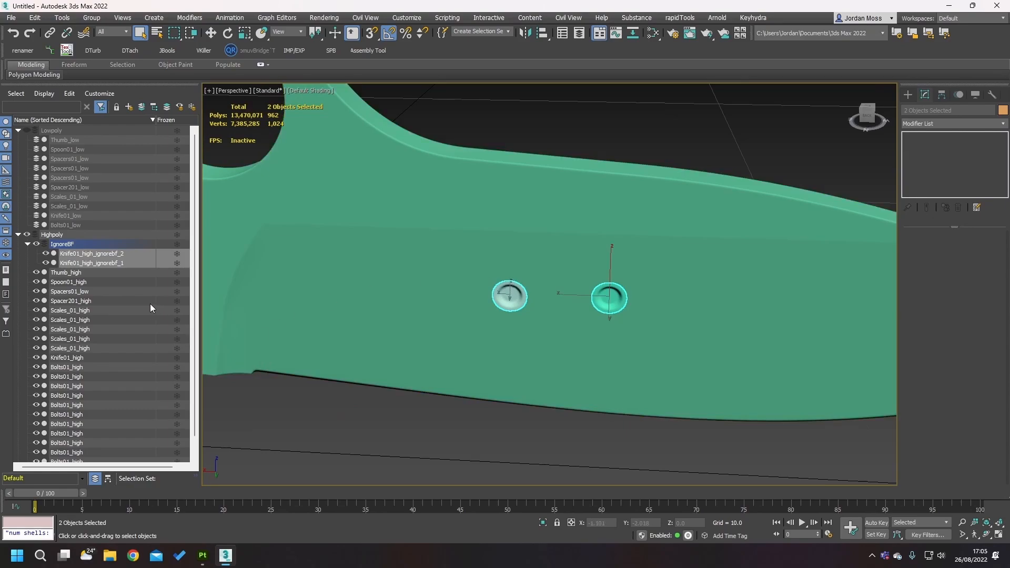
# - Review the Highpoly object list, clear the selection, and view the whole high-poly knife
pyautogui.scroll(-1, 147, 308)
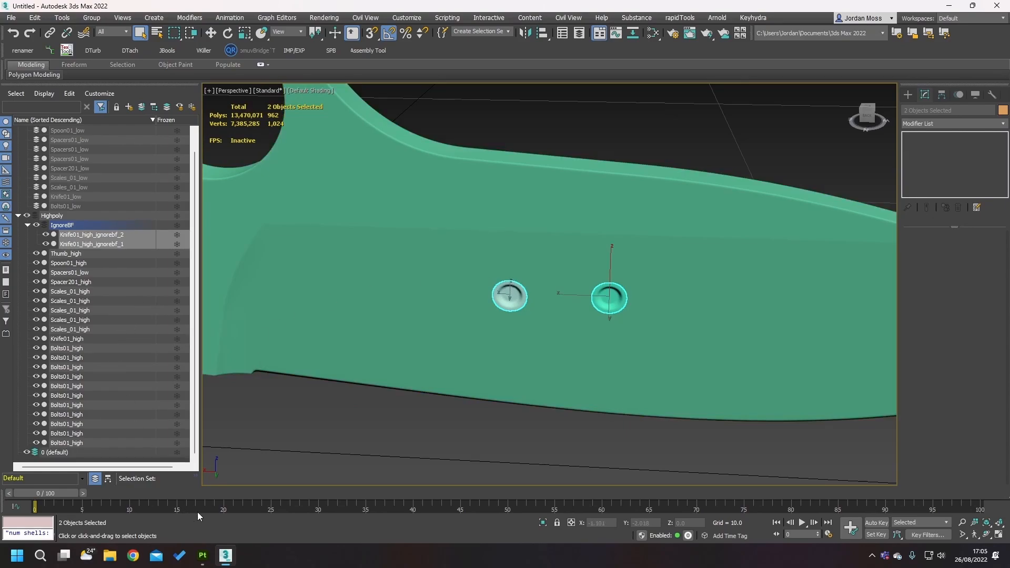
pyautogui.scroll(1, 112, 416)
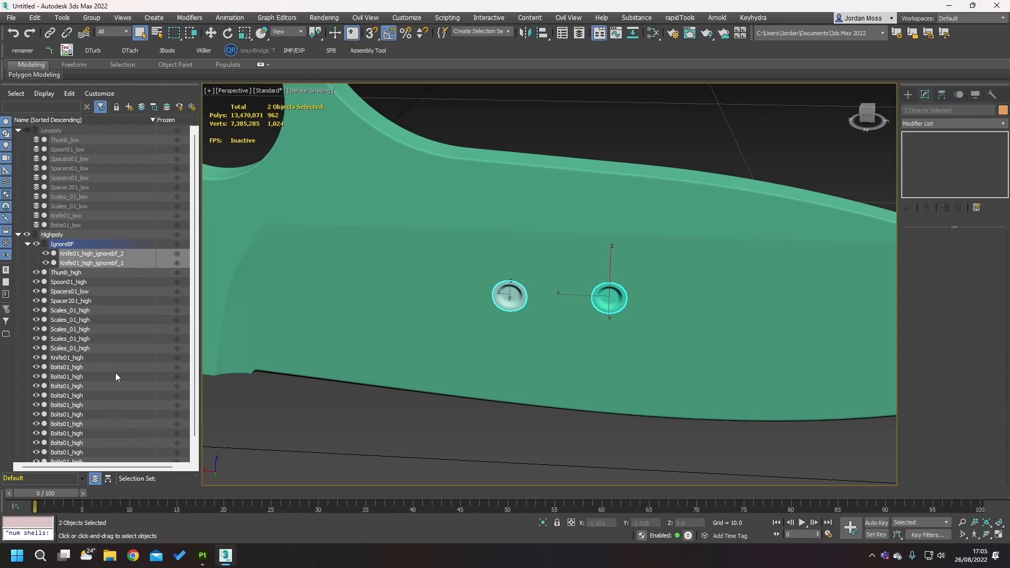
pyautogui.scroll(-5, 419, 366)
pyautogui.moveTo(419, 365); pyautogui.dragTo(395, 371, button='middle')
pyautogui.scroll(-3, 467, 374)
pyautogui.click(396, 371)
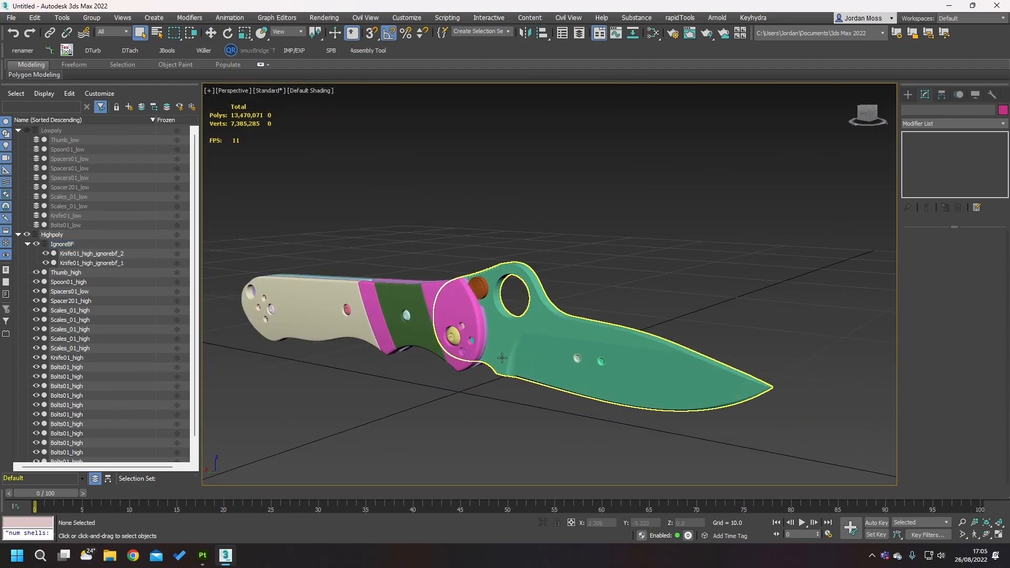
pyautogui.scroll(2, 509, 376)
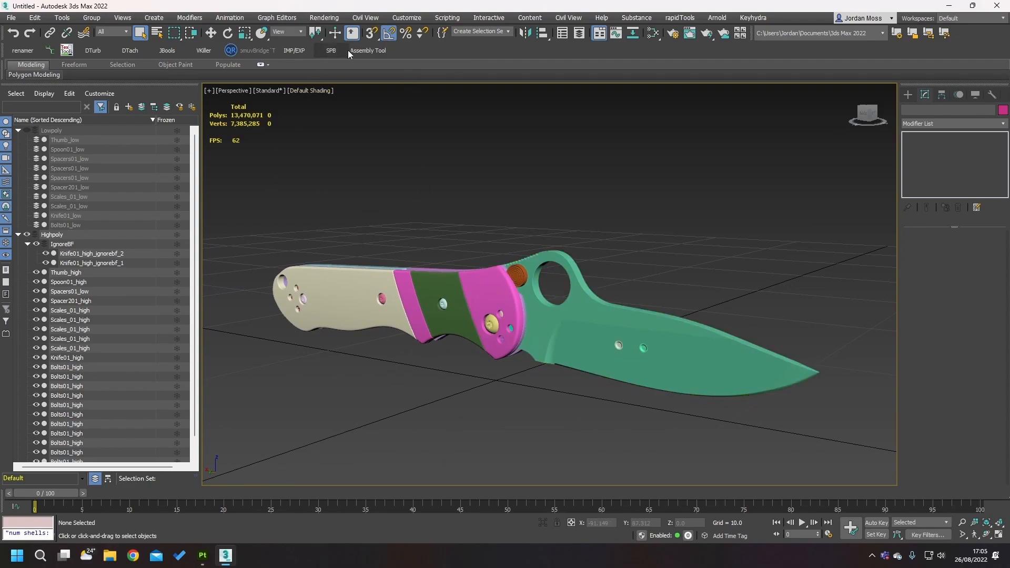
pyautogui.keyDown('alt'); pyautogui.moveTo(355, 194); pyautogui.dragTo(465, 181, button='middle'); pyautogui.keyUp('alt')
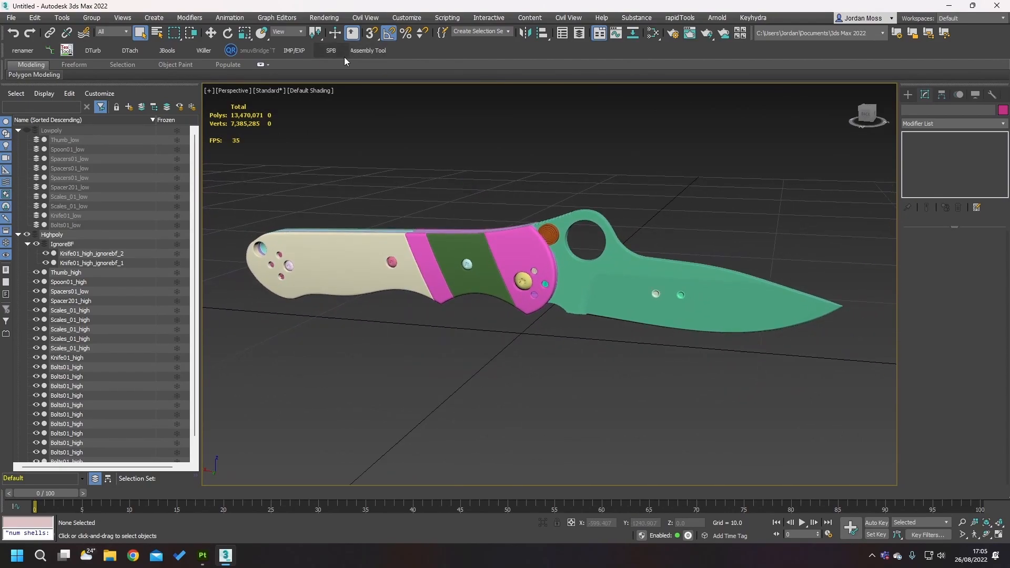
# - Switch to Substance 3D Painter and open the ID baker parameters in the mesh map Baking dialog
pyautogui.click(203, 556)
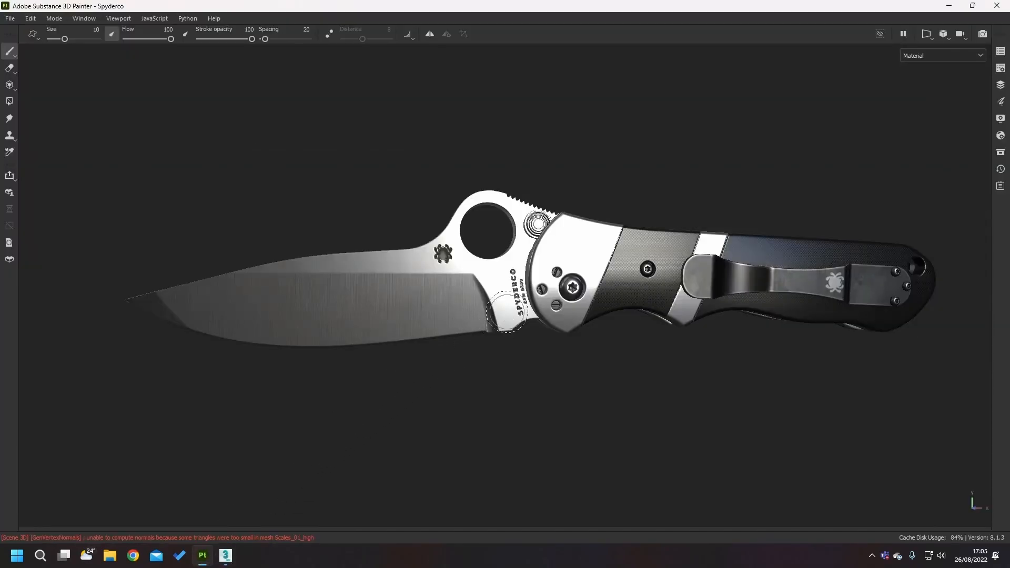
pyautogui.click(951, 135)
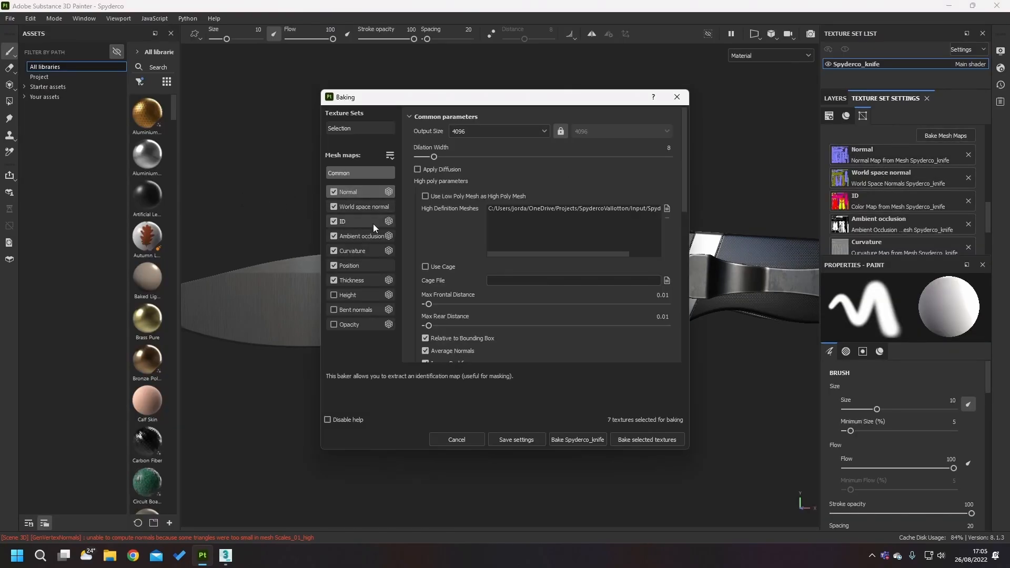
pyautogui.click(354, 223)
# - Set the ID map's Color Source to Material Color and check the high-poly part colours in 3ds Max
pyautogui.click(493, 138)
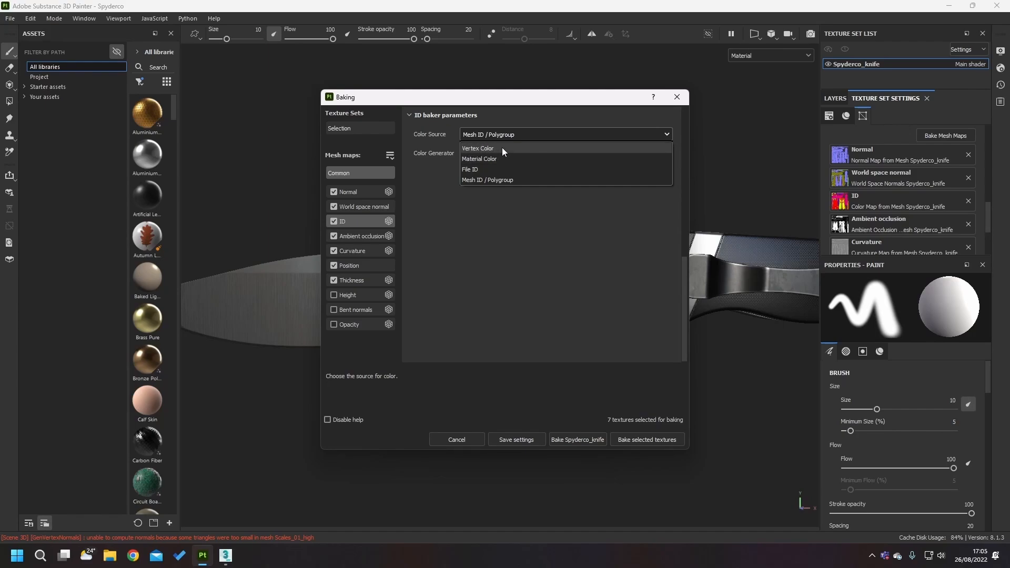
pyautogui.click(488, 160)
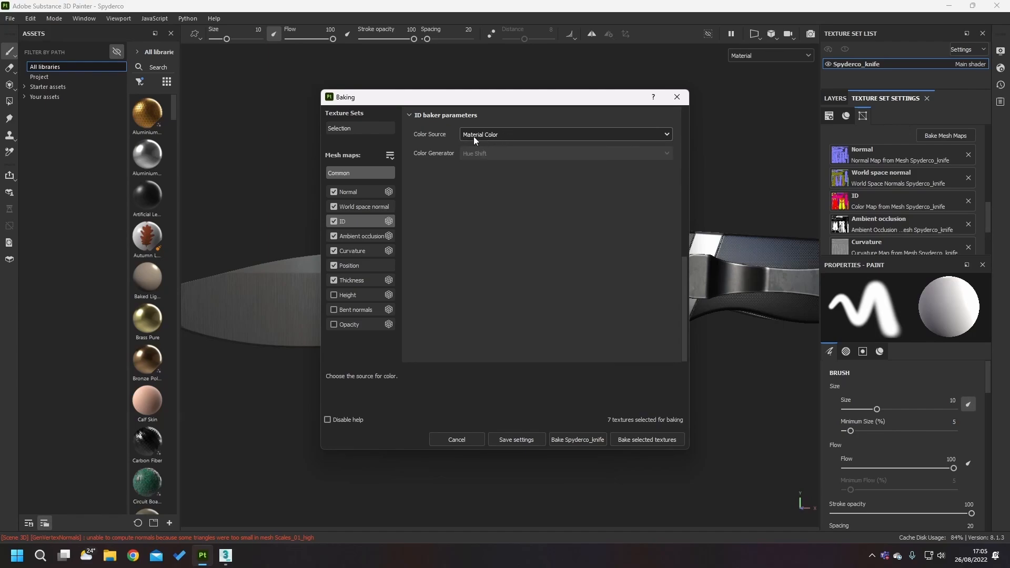
pyautogui.click(225, 557)
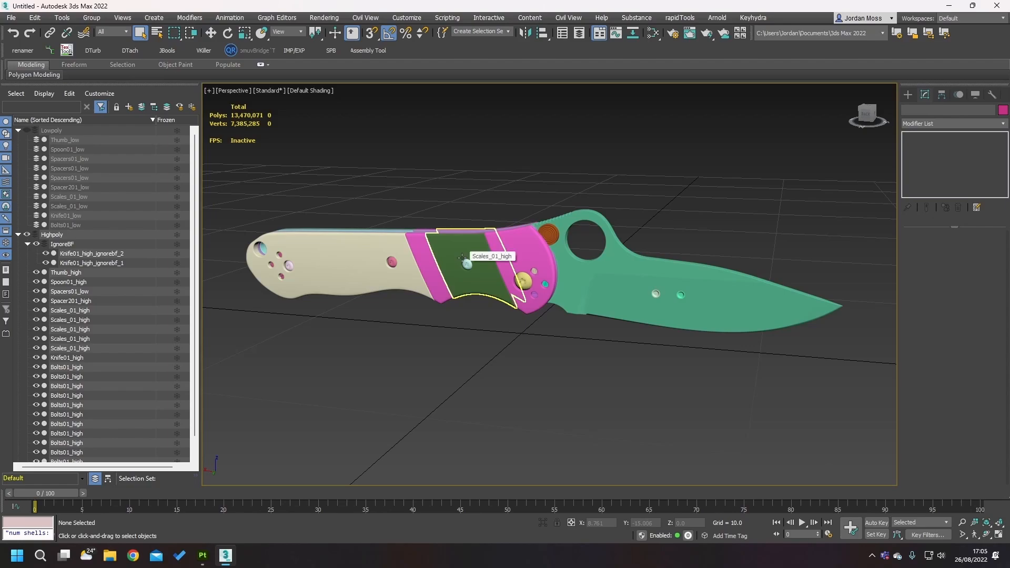
pyautogui.hotkey('alt', 'Tab')
# - Try File ID as the ID map's Color Source, and set it back to Mesh ID / Polygroup
pyautogui.click(515, 133)
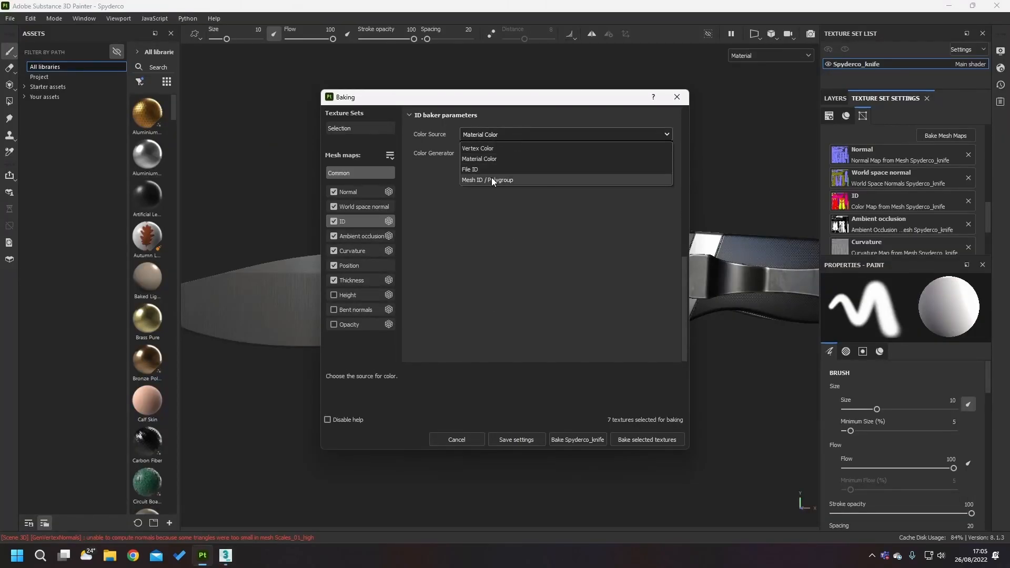
pyautogui.click(488, 169)
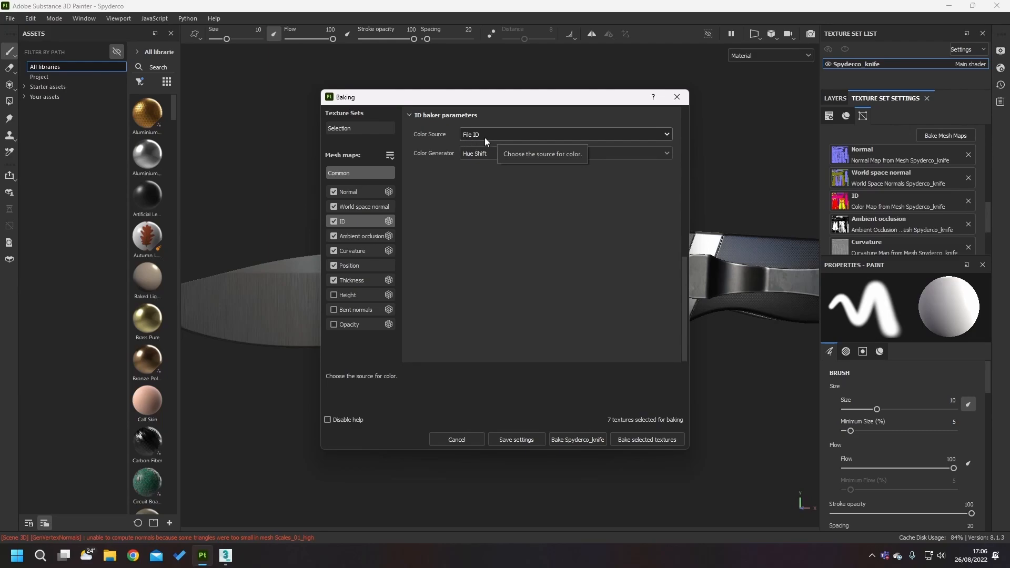
pyautogui.click(485, 151)
pyautogui.click(487, 133)
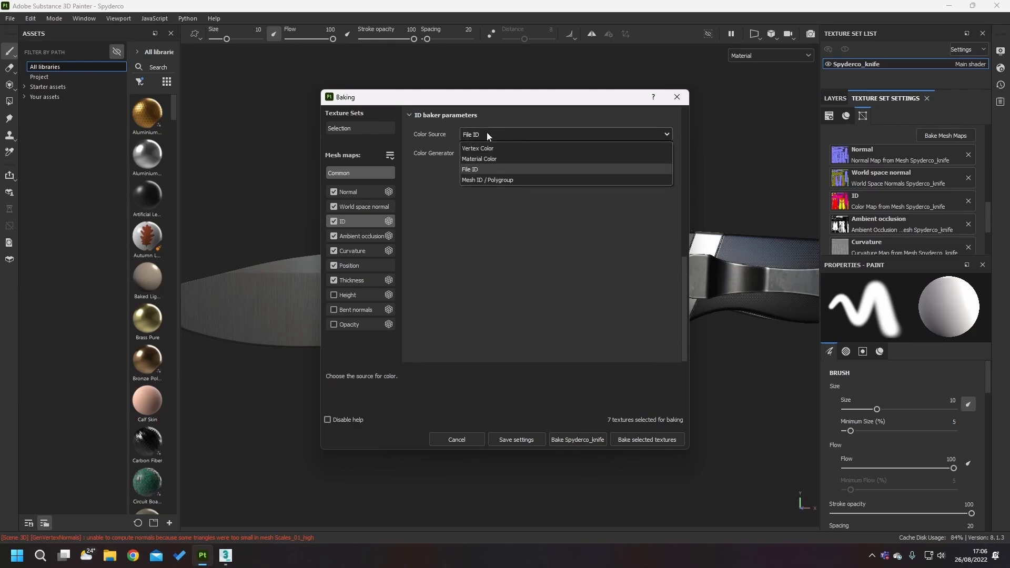
pyautogui.click(485, 179)
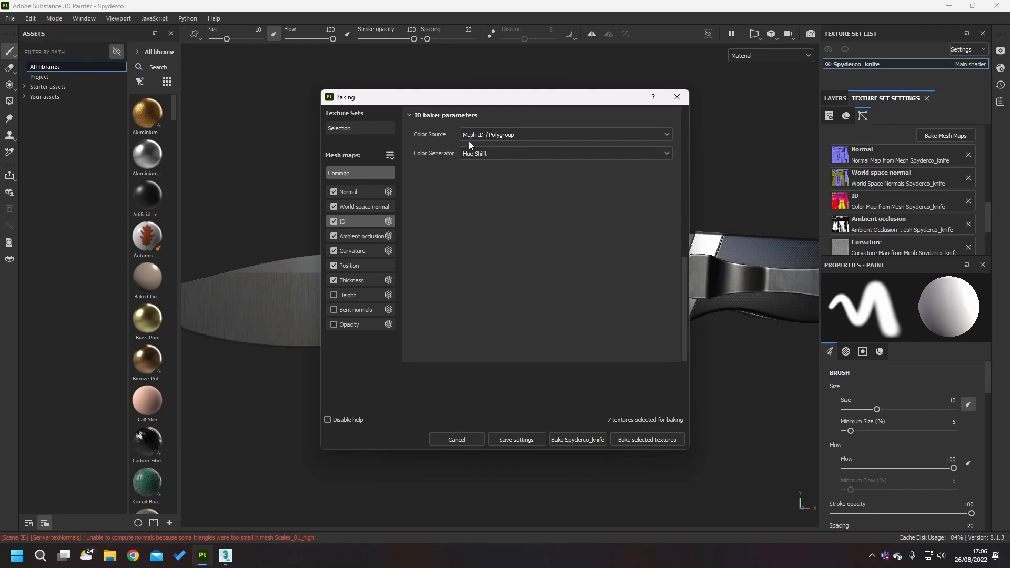
# - Switch to 3ds Max, select the high-poly blade Knife01_high to inspect it closely, and return to Substance 3D Painter
pyautogui.click(226, 555)
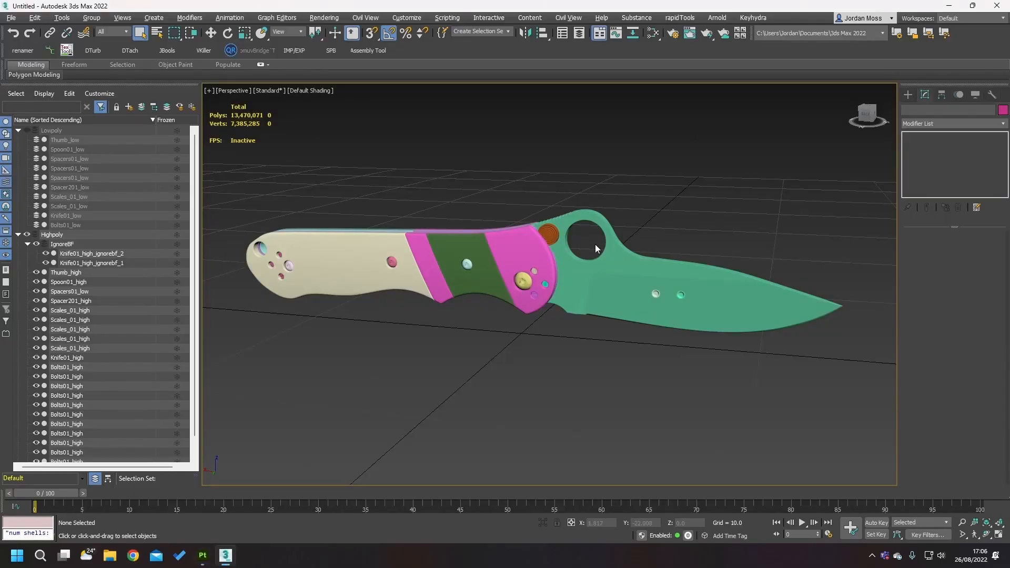
pyautogui.click(585, 276)
pyautogui.scroll(4, 480, 260)
pyautogui.scroll(-1, 481, 260)
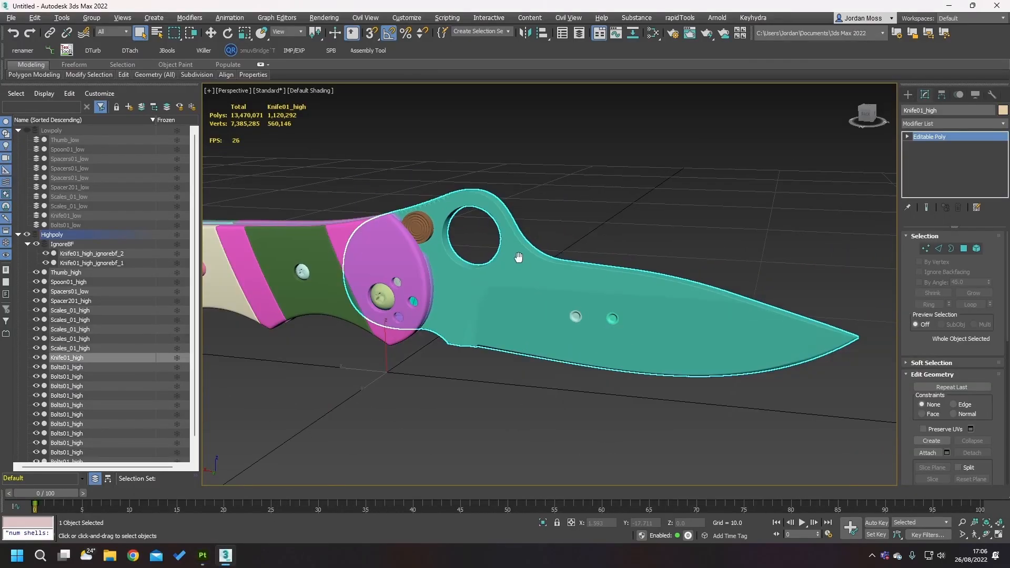
pyautogui.scroll(1, 480, 260)
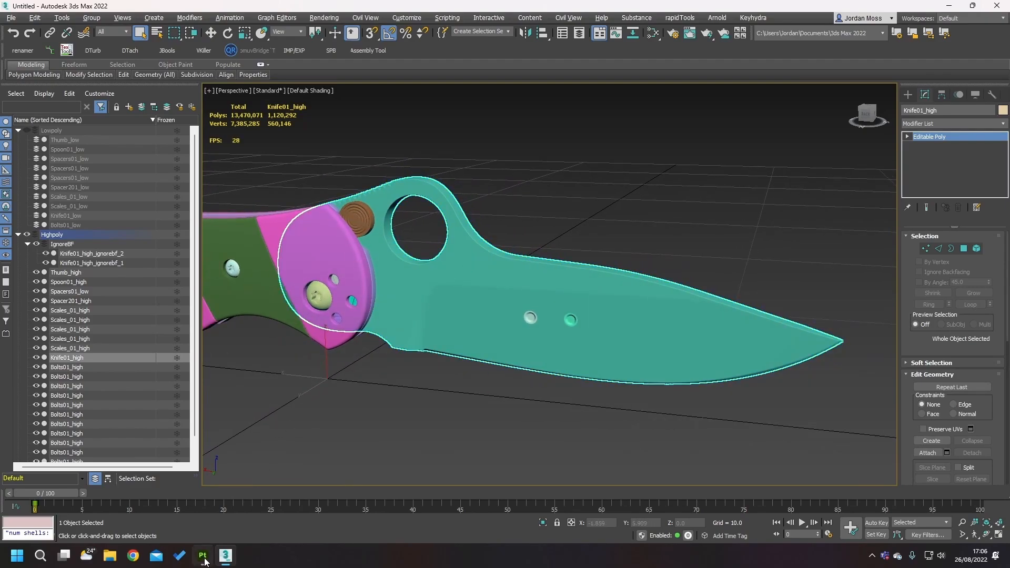
pyautogui.click(204, 557)
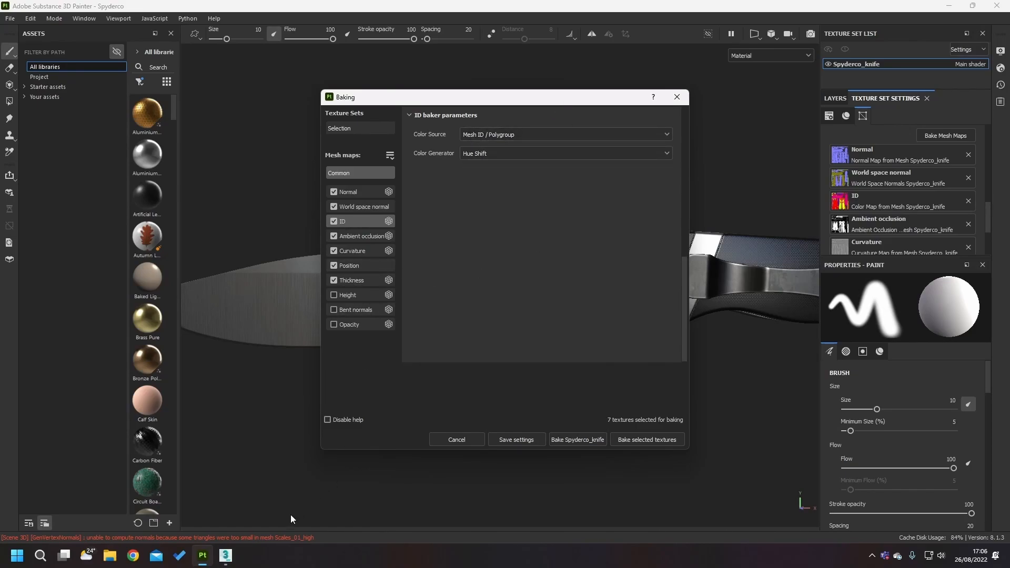
# - Select Knife01_high_ignorebf_2 and the pivot-end handle scale in 3ds Max, and check the Color Generator options in Substance 3D Painter
pyautogui.click(225, 555)
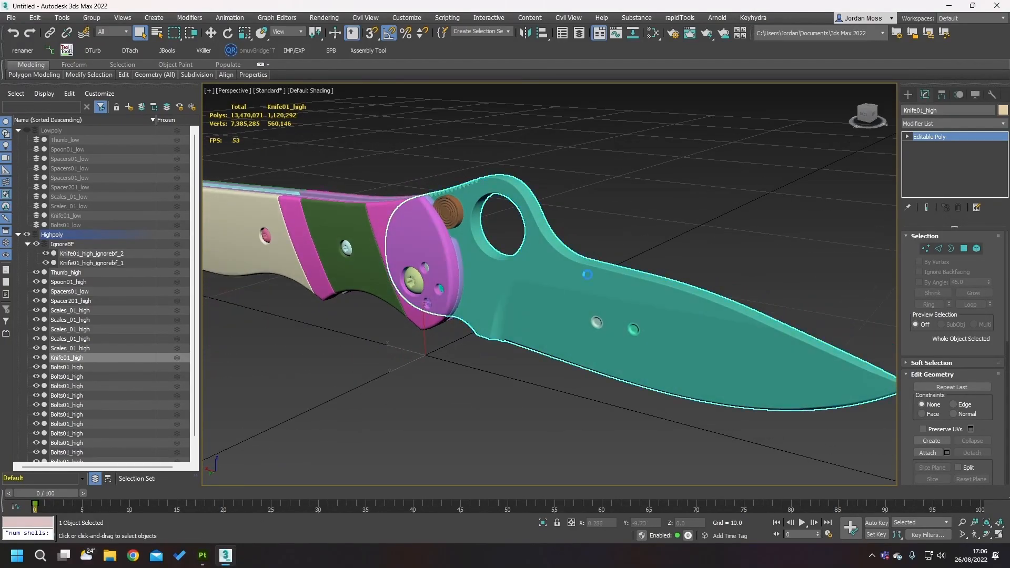
pyautogui.click(633, 329)
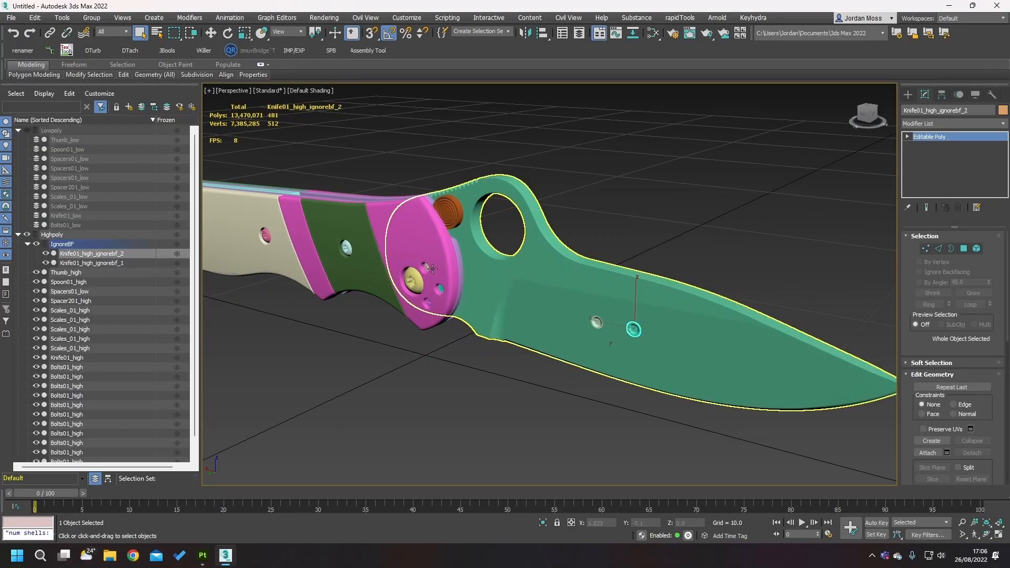
pyautogui.click(433, 269)
pyautogui.hotkey('alt', 'Tab')
pyautogui.click(491, 156)
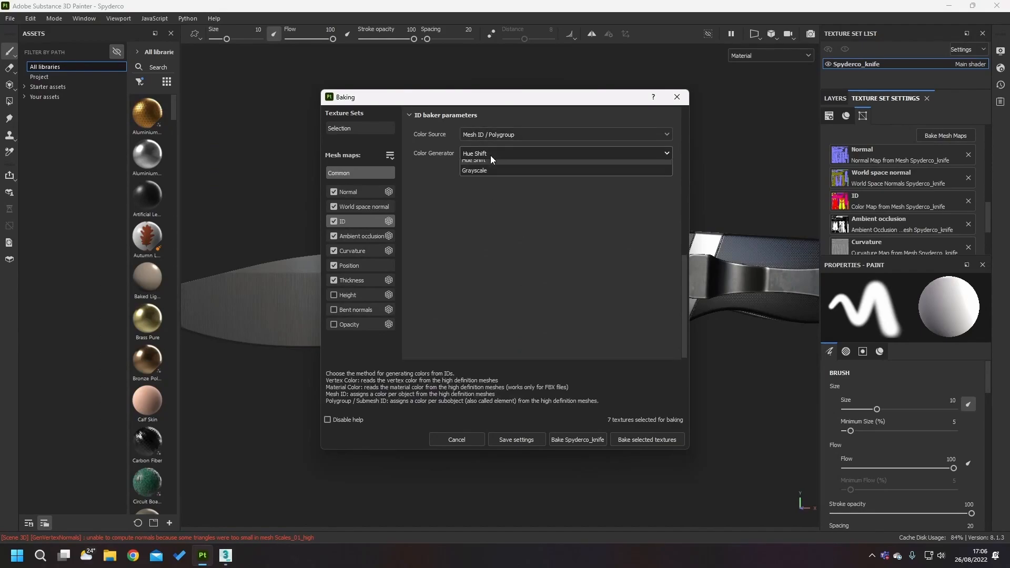
pyautogui.click(491, 157)
# - Switch to 3ds Max, inspect the handle scales and surrounding high-poly parts up close, and clear the selection
pyautogui.hotkey('alt', 'Tab')
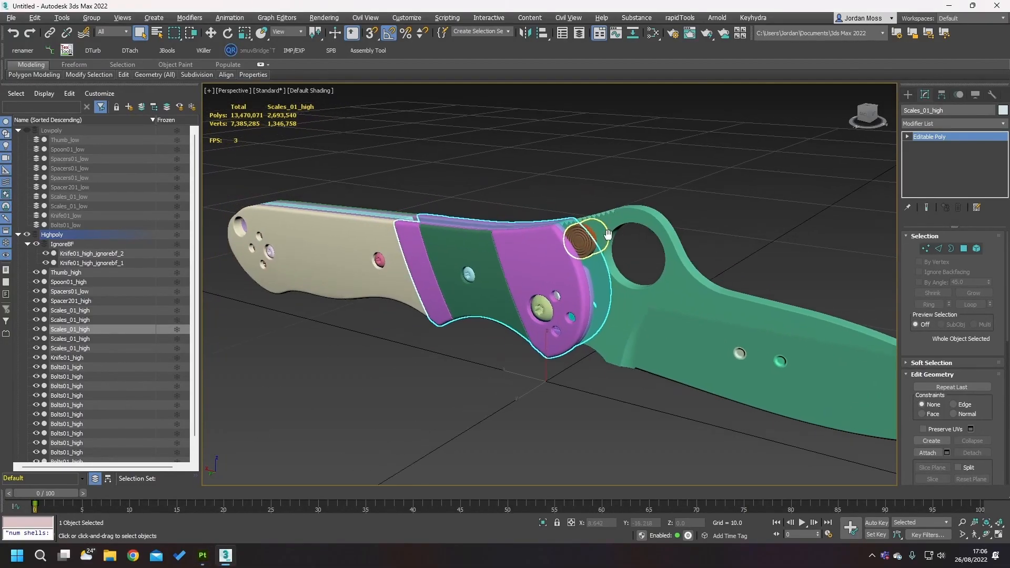
pyautogui.moveTo(608, 234); pyautogui.dragTo(494, 214, button='middle')
pyautogui.scroll(-3, 495, 218)
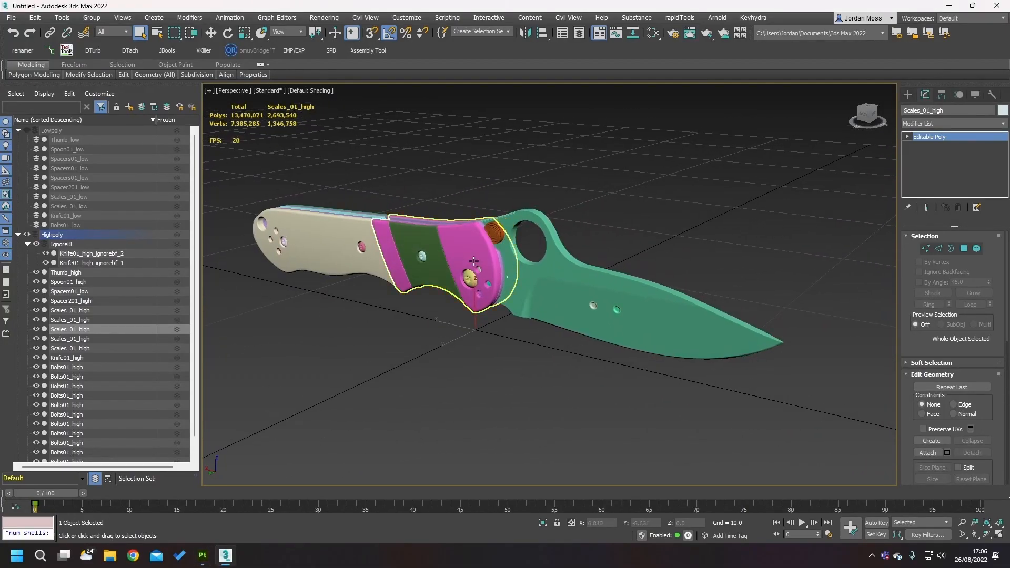
pyautogui.scroll(3, 475, 259)
pyautogui.scroll(-3, 475, 259)
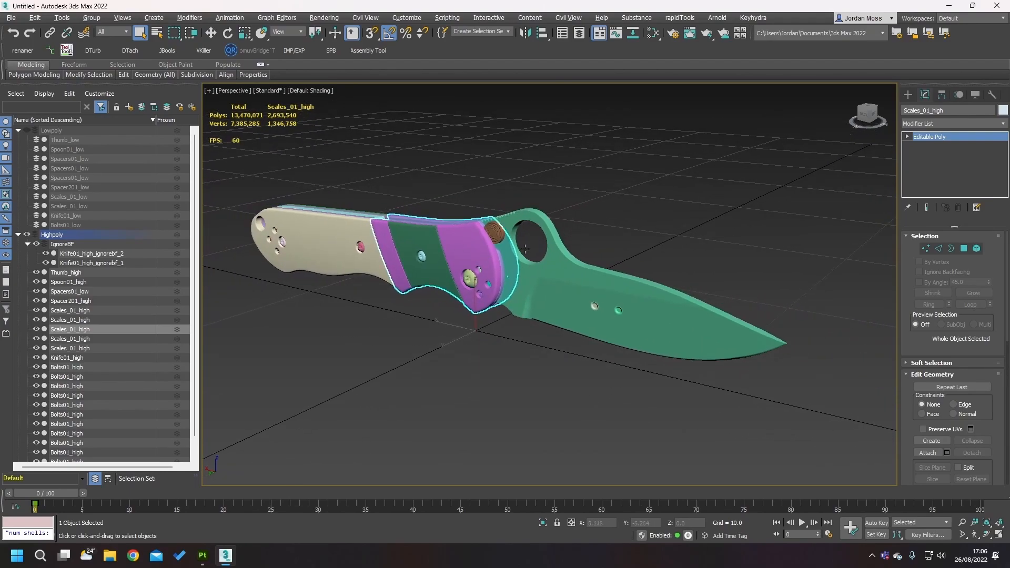
pyautogui.click(433, 199)
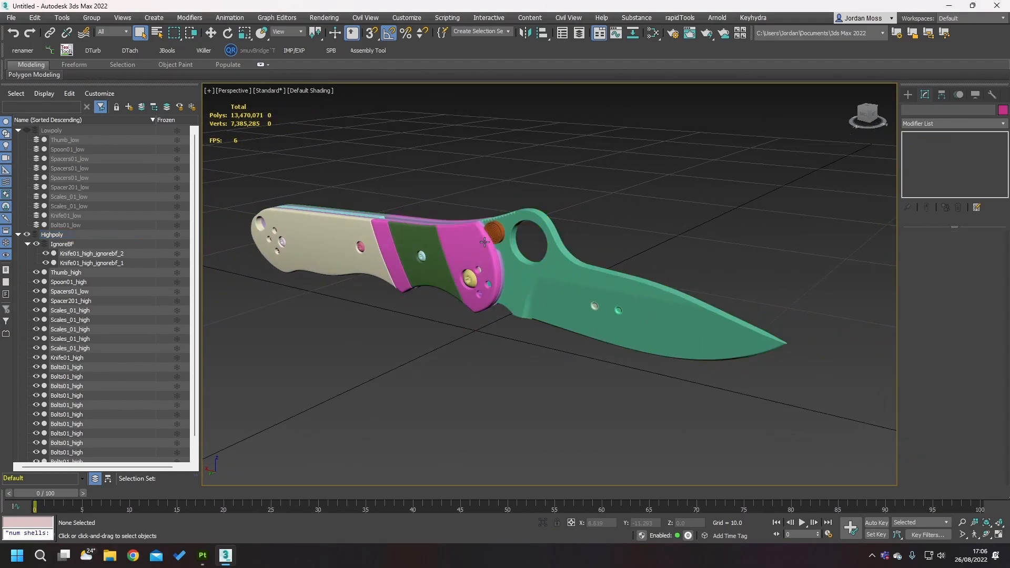
# - Switch to Substance 3D Painter and review the ID map's Color Source and Color Generator options, leaving them at Mesh ID / Polygroup and Hue Shift
pyautogui.hotkey('alt', 'Tab')
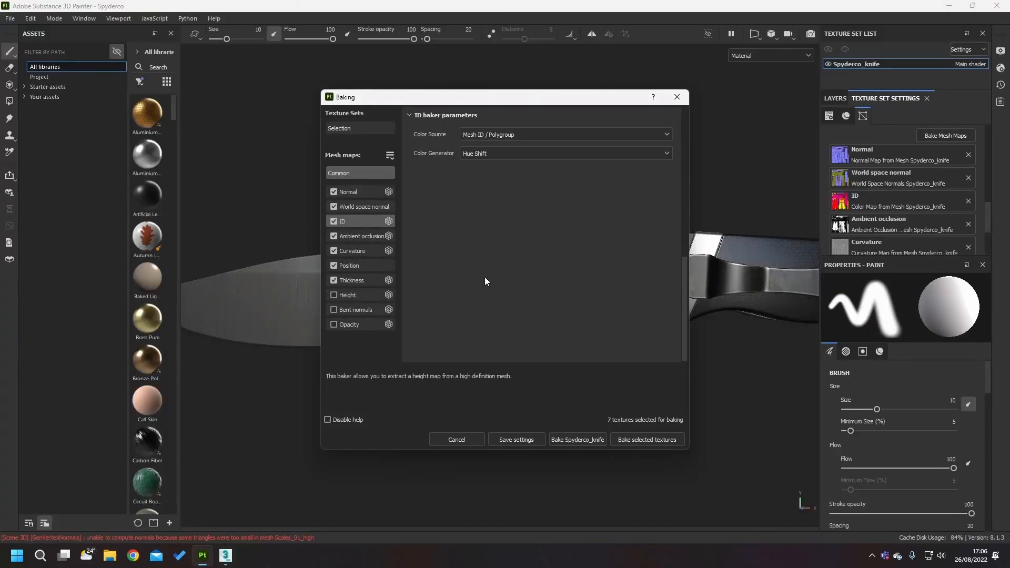
pyautogui.click(494, 153)
pyautogui.click(503, 135)
pyautogui.click(504, 134)
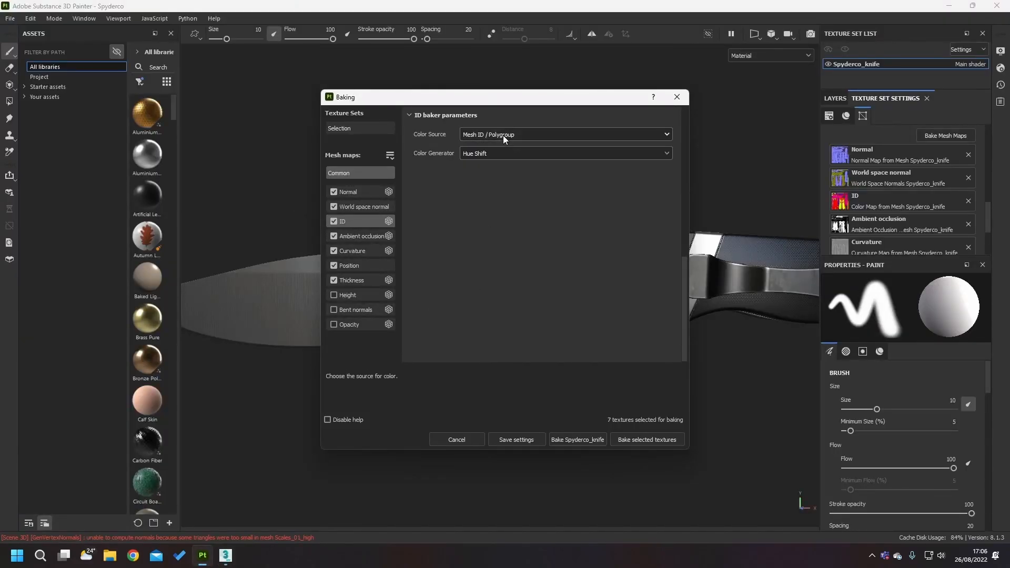
pyautogui.click(485, 153)
pyautogui.click(485, 165)
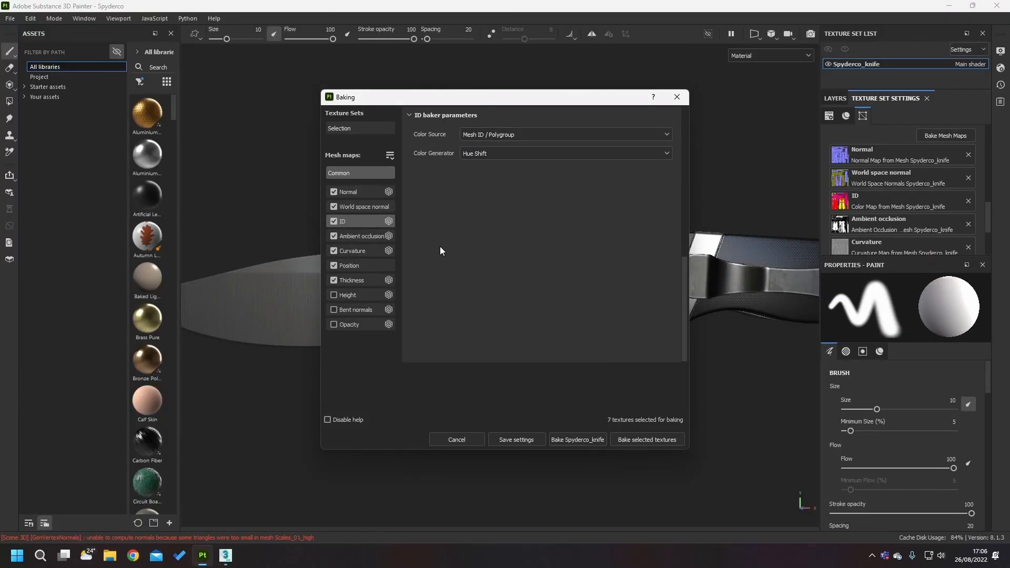
# - Compare the ID baker settings in Substance 3D Painter with the high-poly part colours of the whole knife in 3ds Max
pyautogui.hotkey('alt', 'Tab')
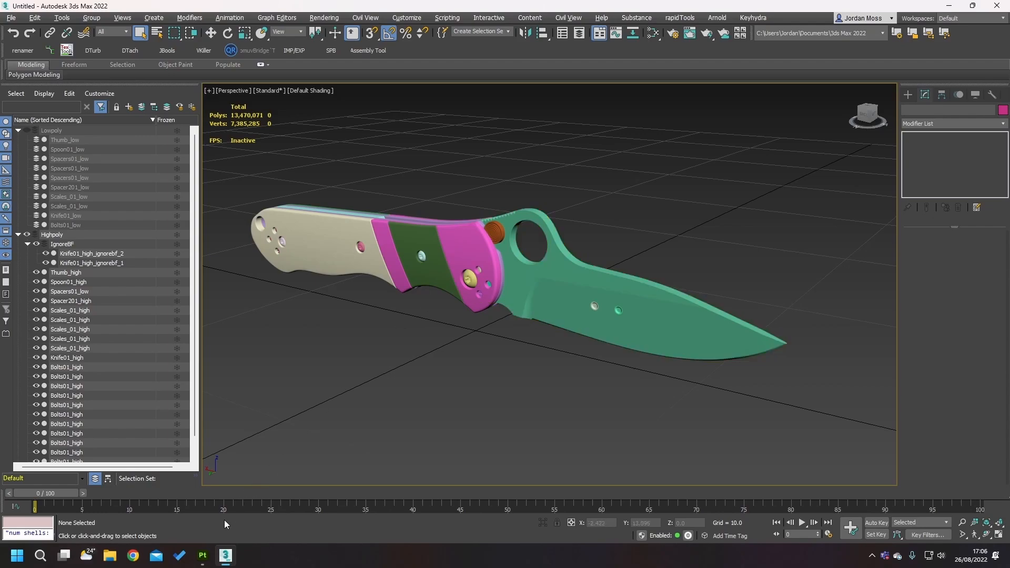
pyautogui.click(202, 556)
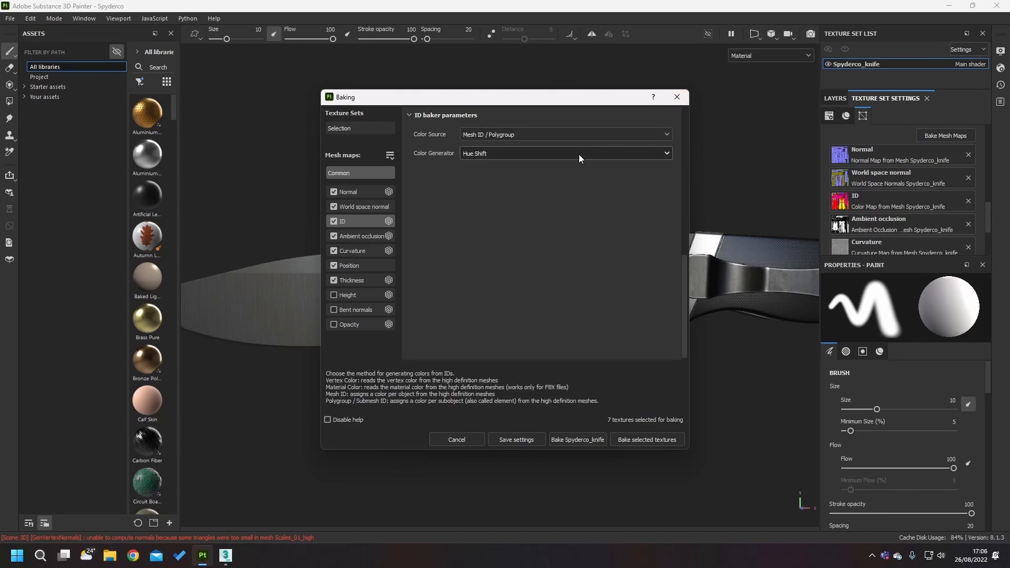
pyautogui.hotkey('alt', 'Tab')
pyautogui.moveTo(486, 254); pyautogui.dragTo(499, 256, button='middle')
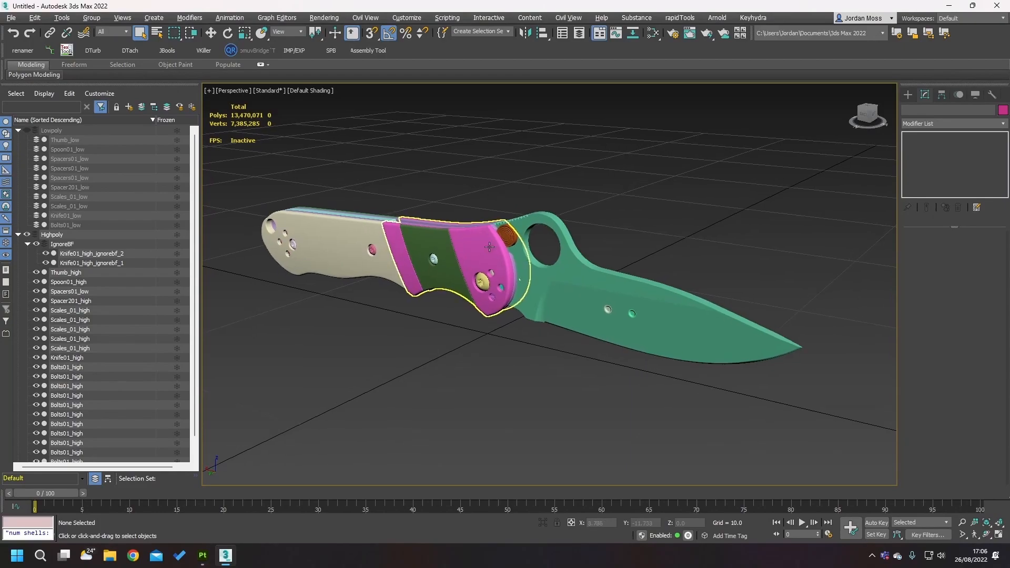
pyautogui.scroll(3, 500, 256)
pyautogui.scroll(-3, 500, 256)
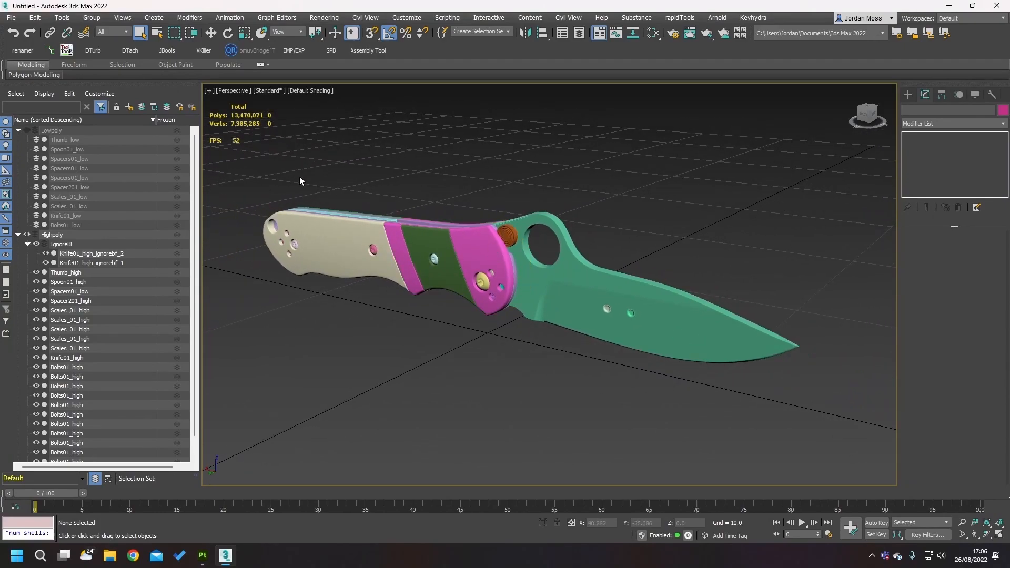
pyautogui.keyDown('alt'); pyautogui.moveTo(300, 180); pyautogui.dragTo(387, 192, button='middle'); pyautogui.keyUp('alt')
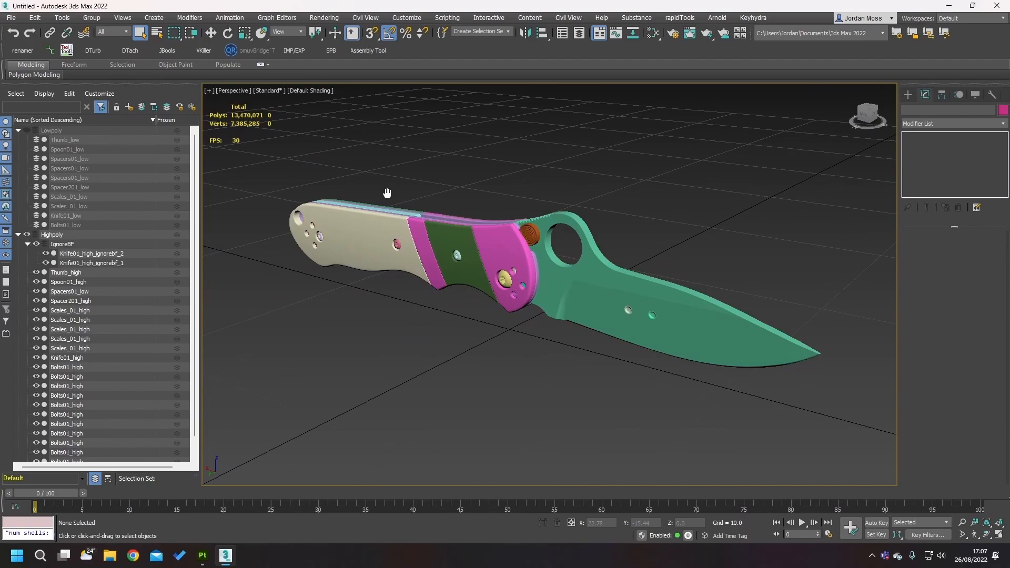
# - Open the Assembly Tool in 3ds Max and look through its ID and Random Wire Color tools beside the knife
pyautogui.click(380, 51)
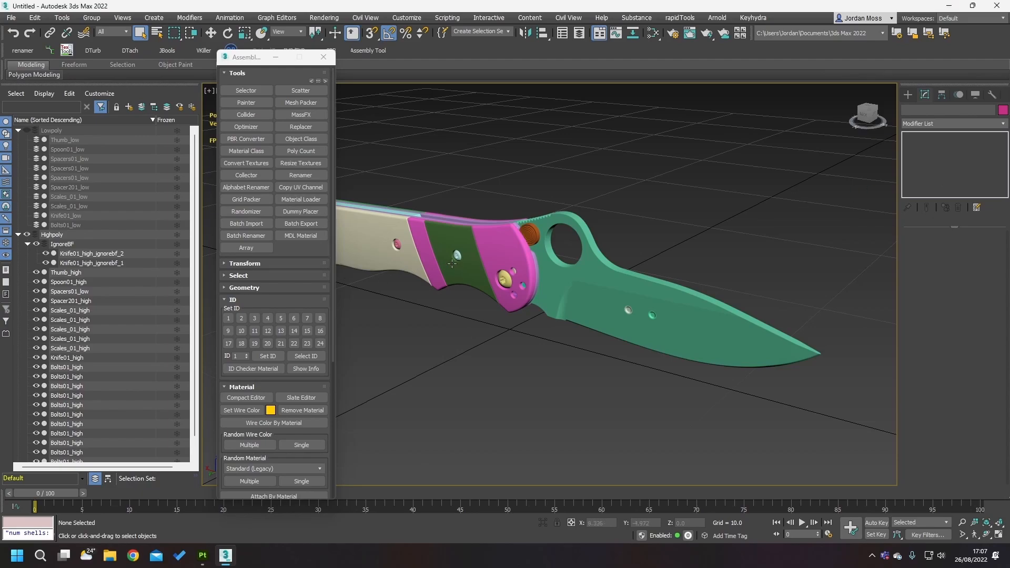
pyautogui.moveTo(416, 270); pyautogui.dragTo(358, 246, button='middle')
pyautogui.scroll(-1, 283, 334)
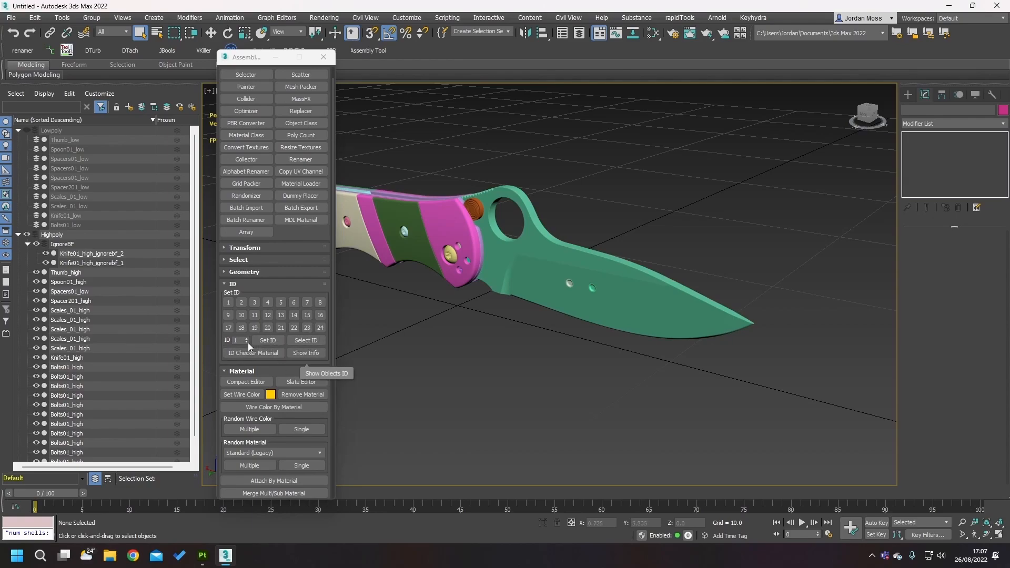
pyautogui.scroll(-1, 295, 389)
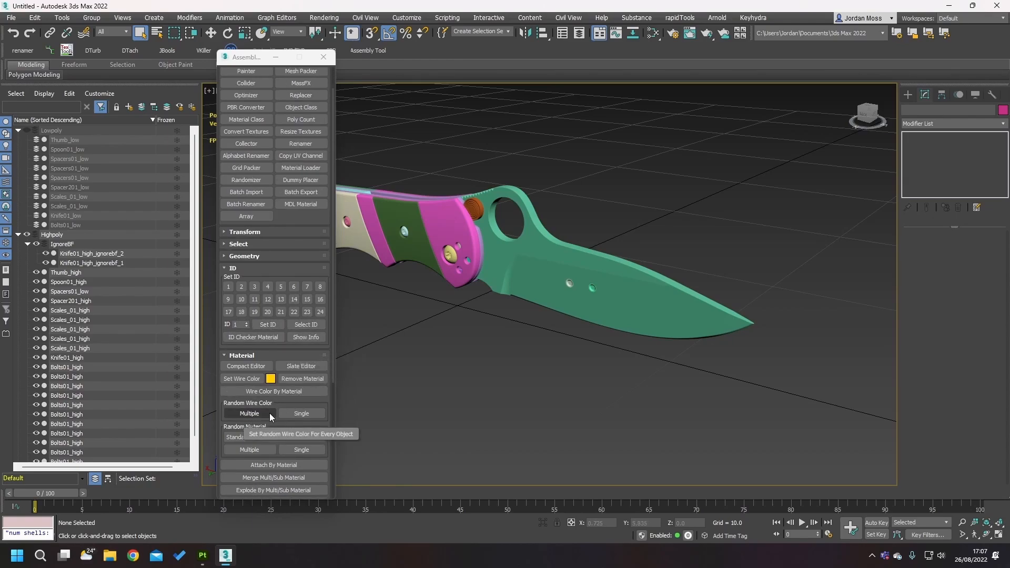
pyautogui.scroll(3, 526, 382)
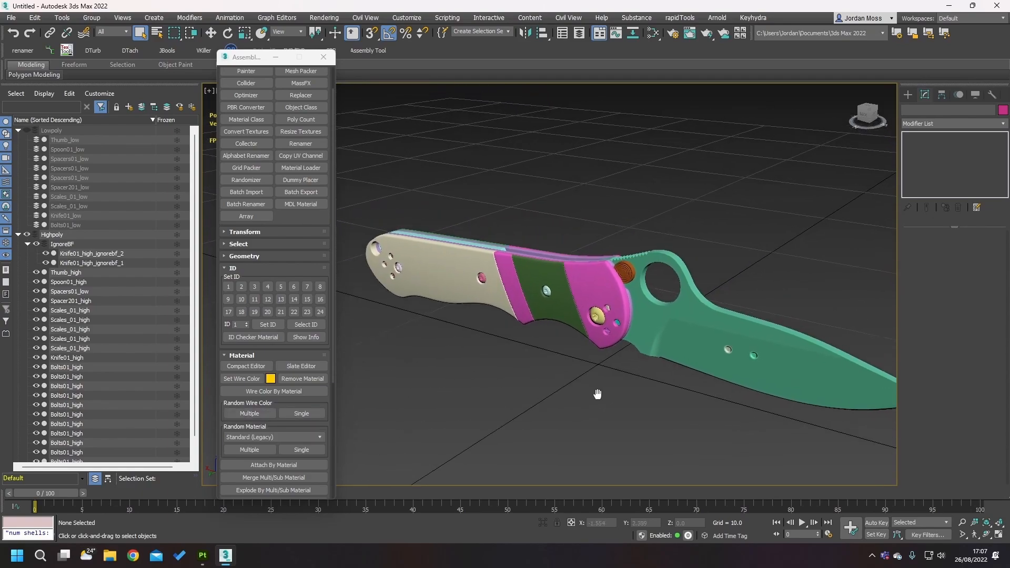
pyautogui.moveTo(424, 217); pyautogui.dragTo(701, 208)
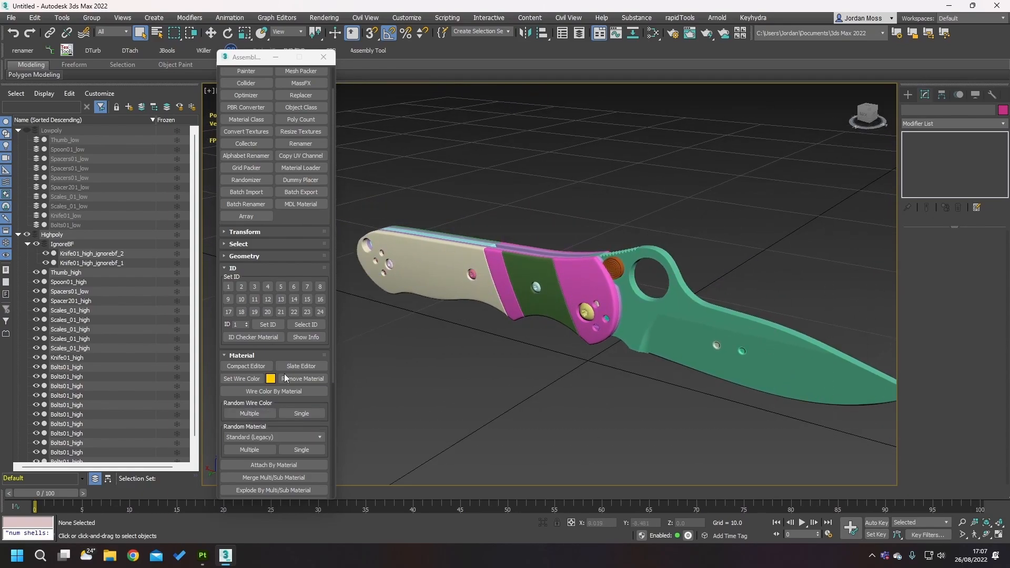
# - Check the Assembly Tool's Random Material types, keep Standard (Legacy), collapse the ID section, and close the tool
pyautogui.click(266, 437)
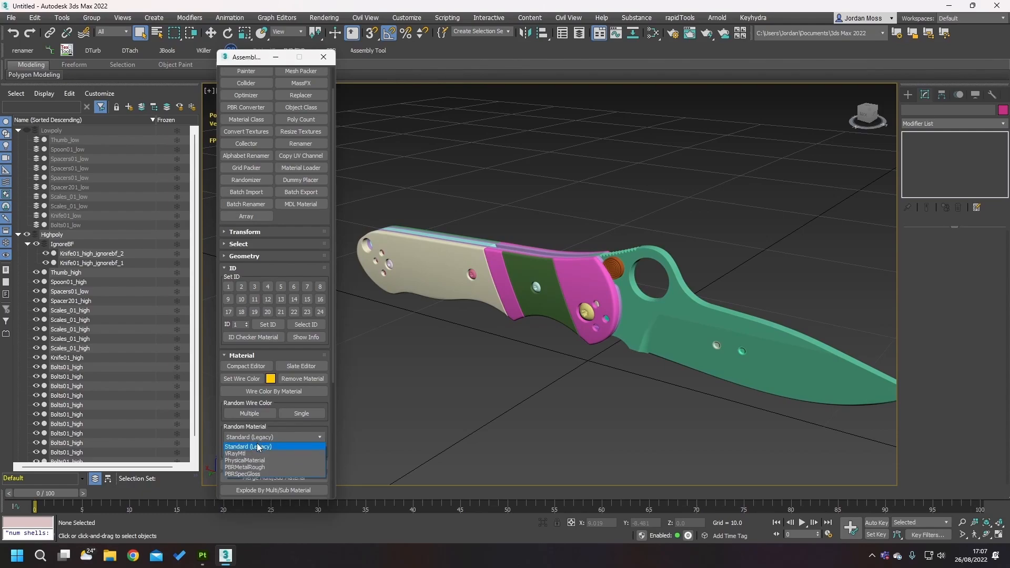
pyautogui.click(248, 445)
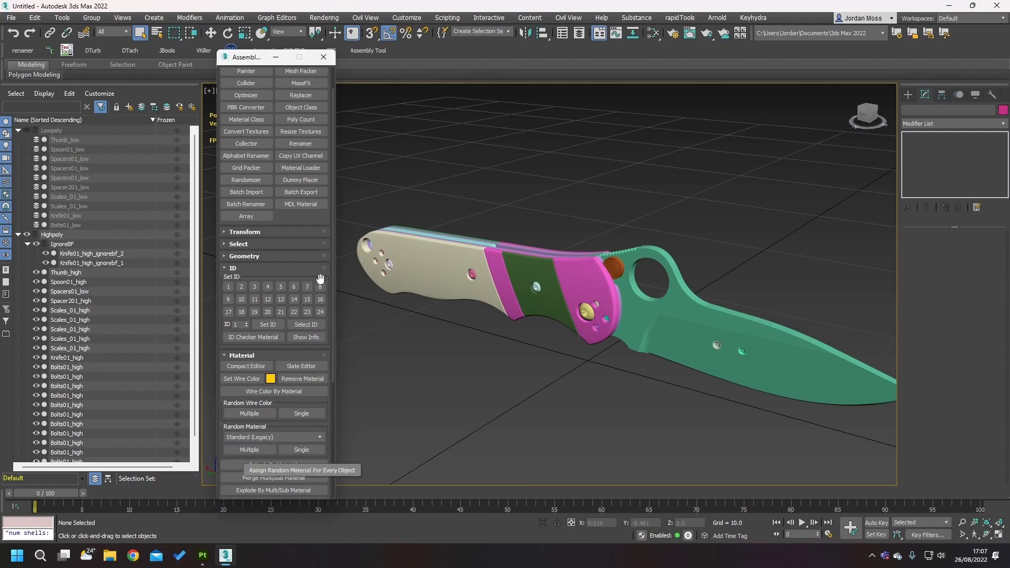
pyautogui.click(240, 269)
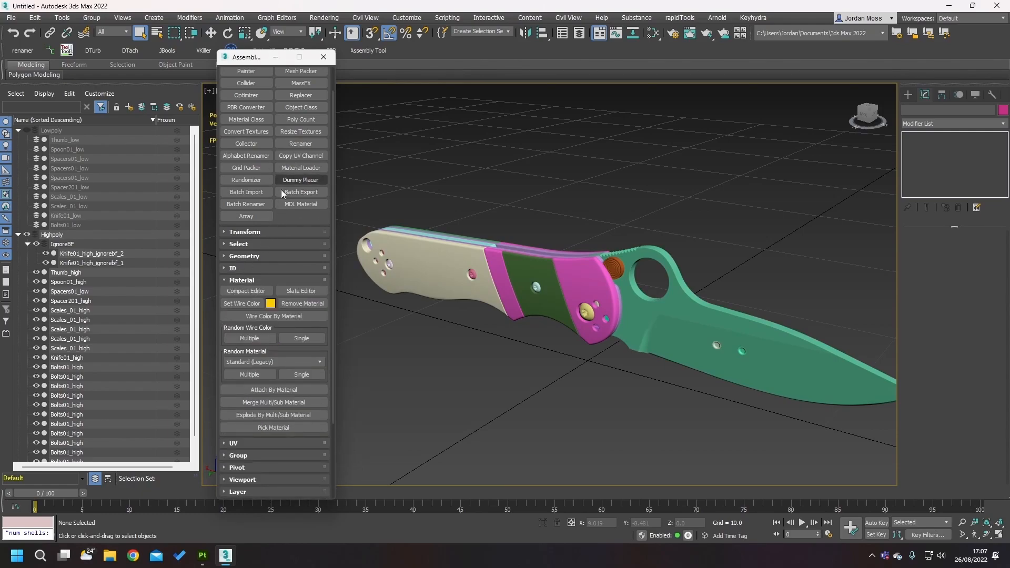
pyautogui.click(323, 57)
# - View the coloured high-poly knife as a whole, switch to Substance 3D Painter, and close the Baking dialog
pyautogui.scroll(-5, 602, 298)
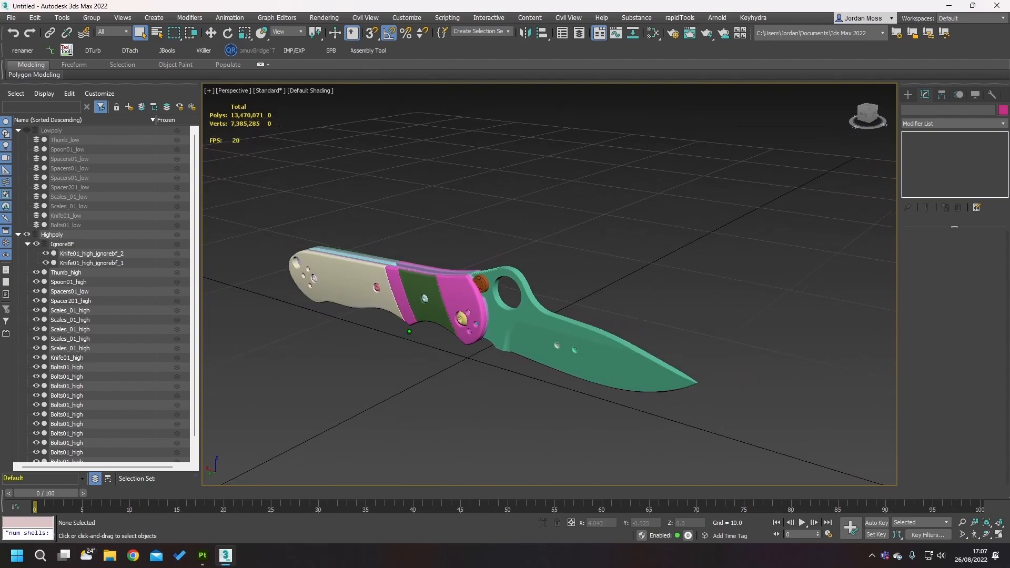
pyautogui.keyDown('alt'); pyautogui.moveTo(411, 335); pyautogui.dragTo(449, 342, button='middle'); pyautogui.keyUp('alt')
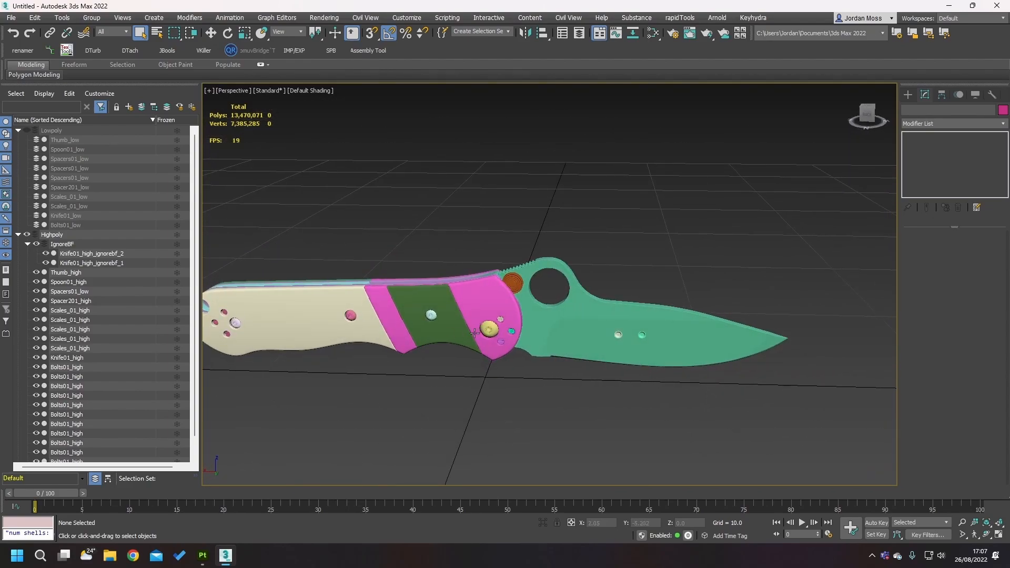
pyautogui.keyDown('alt'); pyautogui.moveTo(523, 320); pyautogui.dragTo(463, 300, button='middle'); pyautogui.keyUp('alt')
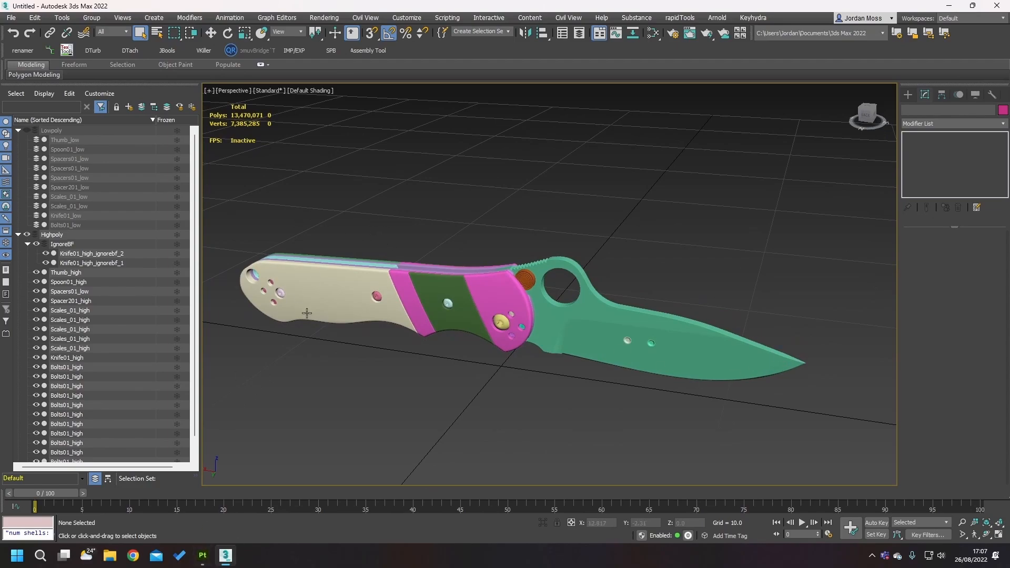
pyautogui.click(203, 556)
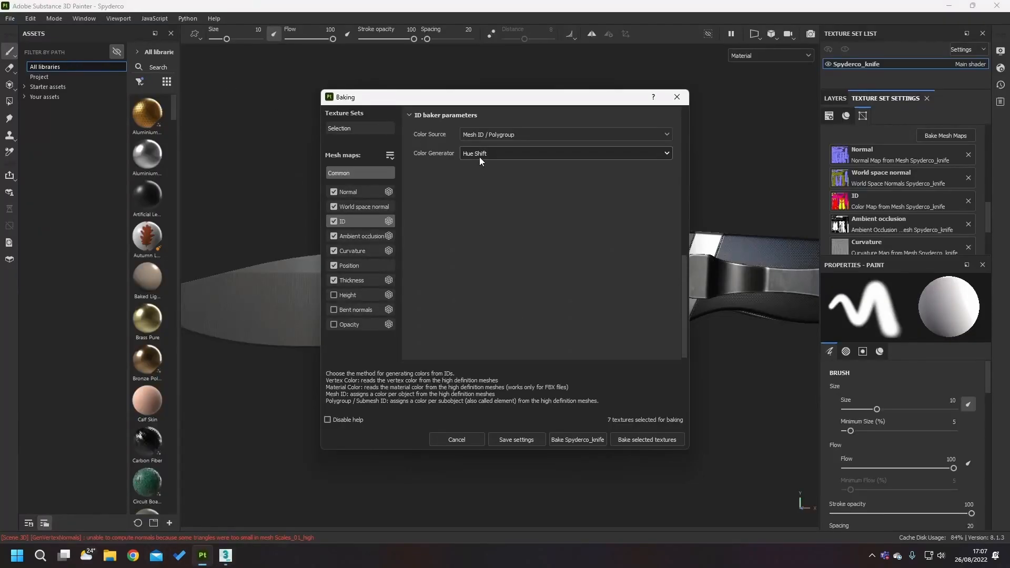
pyautogui.click(677, 97)
# - Start a new project and choose Spyderco_low.fbx from the SpydercoBake Input folder as its mesh file
pyautogui.click(10, 18)
pyautogui.click(37, 30)
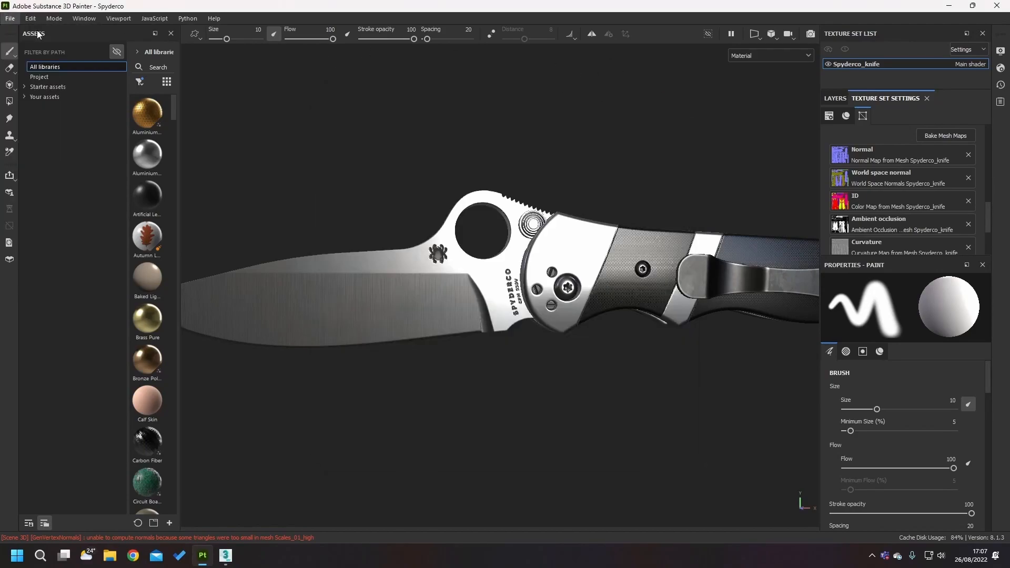
pyautogui.click(610, 158)
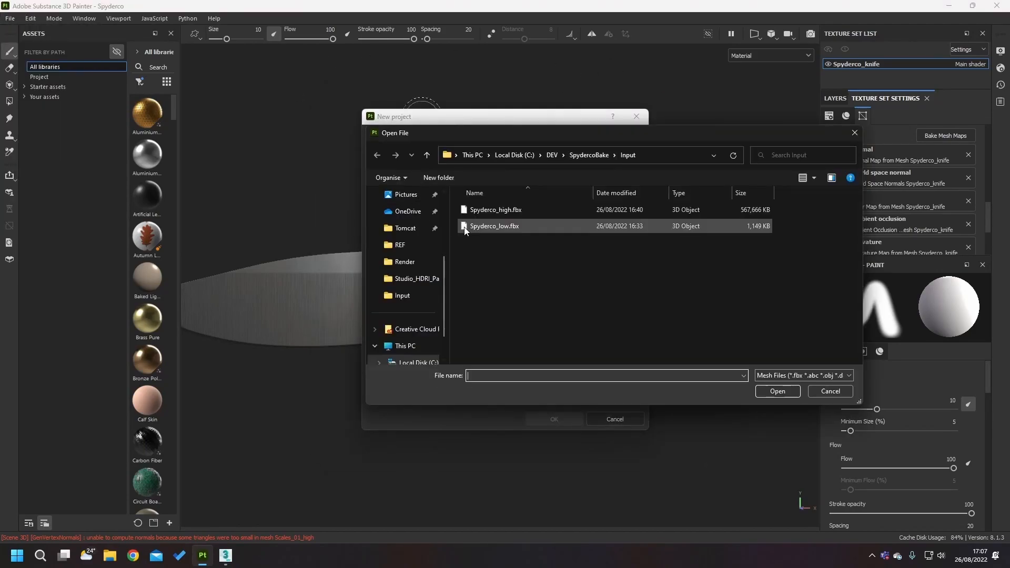
pyautogui.doubleClick(487, 226)
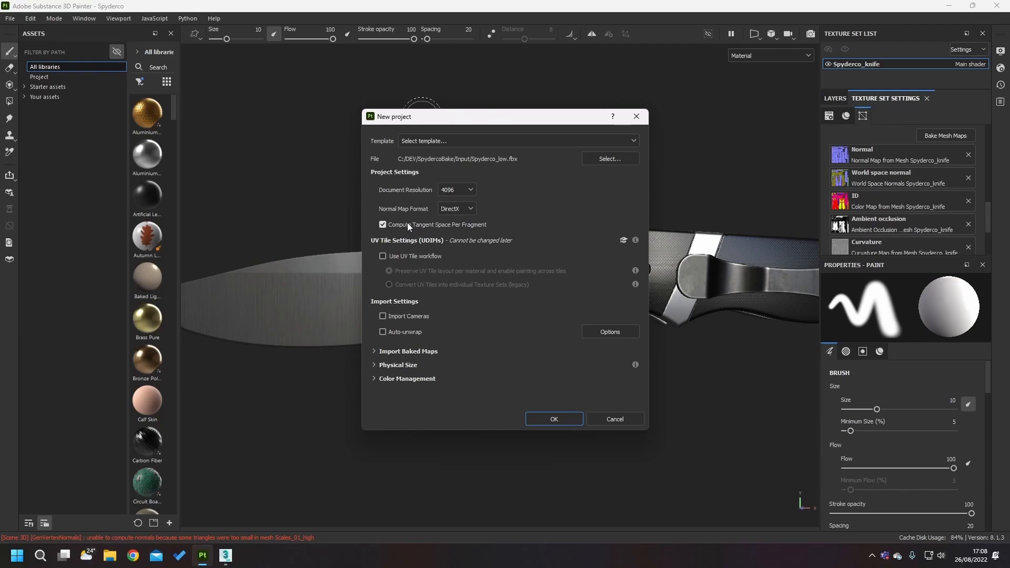
# - Set the new project's custom unit scale to 1 unit = 100 cm, create it, and discard the old project's changes
pyautogui.click(424, 227)
pyautogui.click(421, 223)
pyautogui.click(389, 365)
pyautogui.scroll(-1, 484, 371)
pyautogui.click(390, 368)
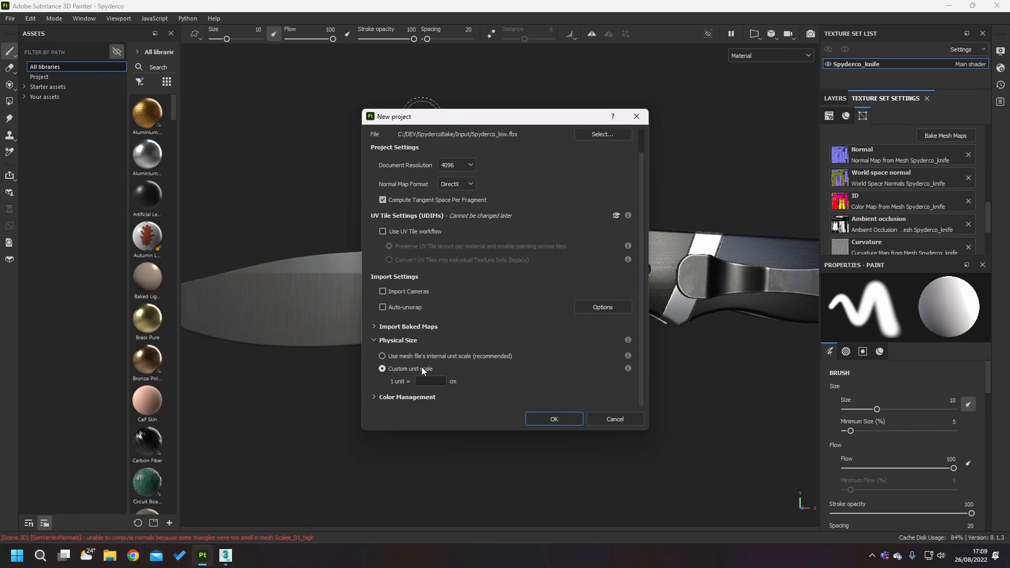
pyautogui.click(430, 381)
pyautogui.write('100')
pyautogui.click(555, 418)
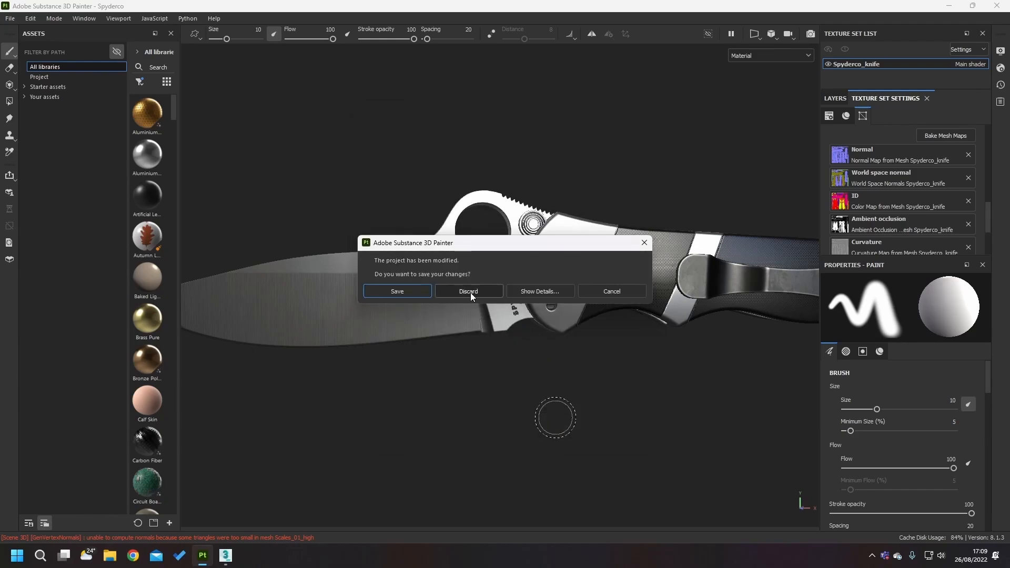
pyautogui.click(468, 292)
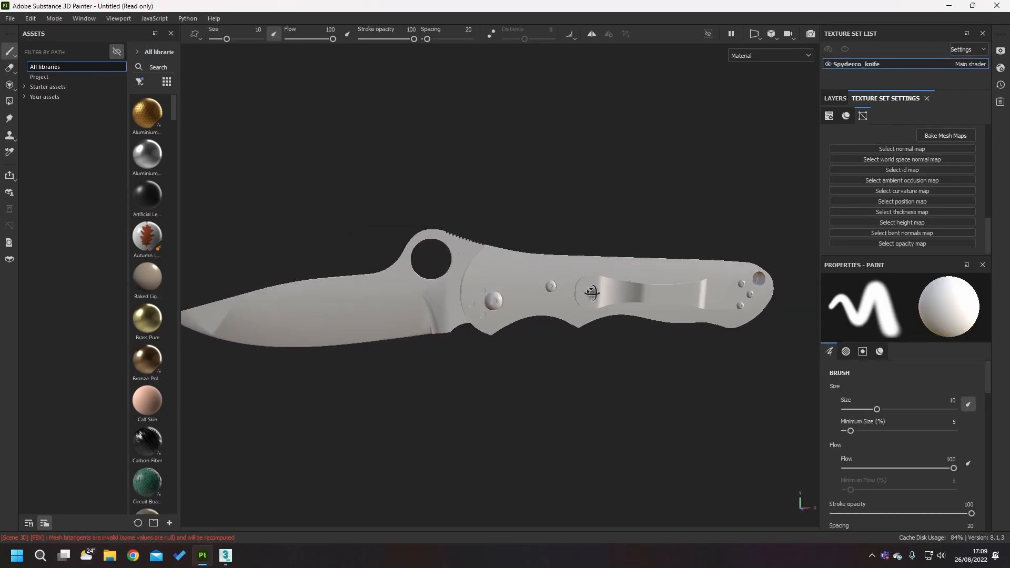
# - Open the mesh map baking settings and set the output size to 1024
pyautogui.click(942, 135)
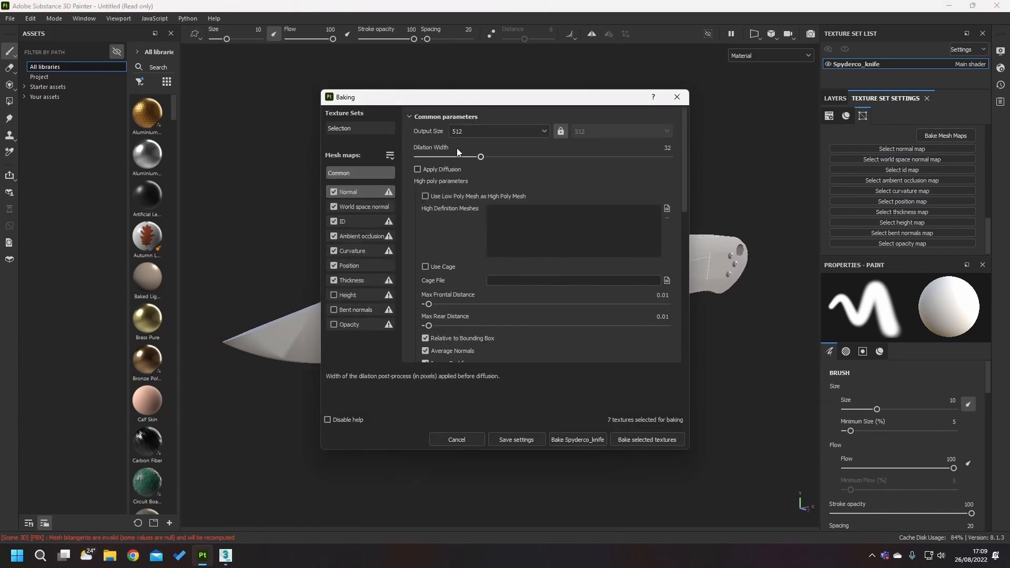
pyautogui.click(479, 130)
pyautogui.click(471, 198)
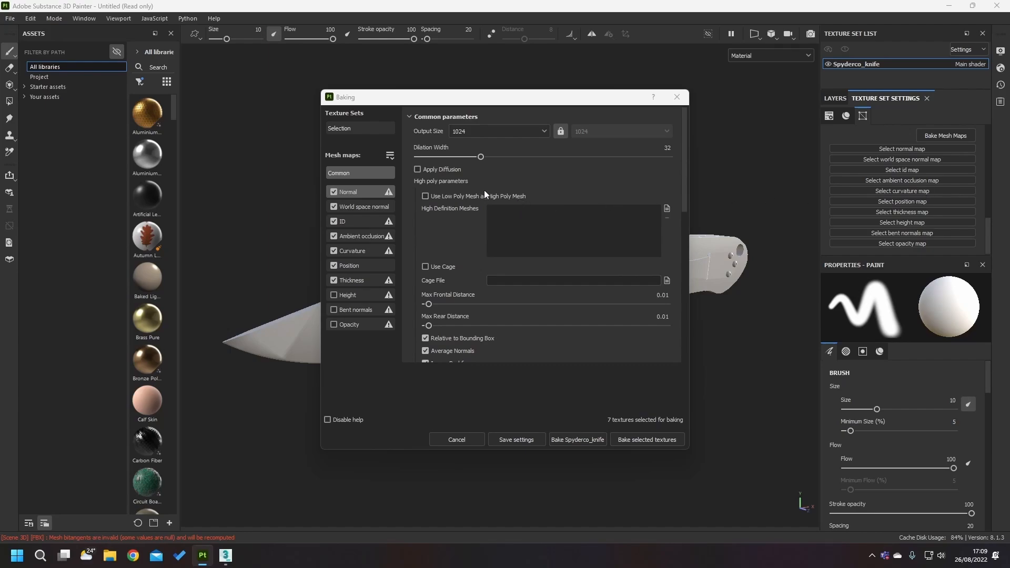
pyautogui.moveTo(508, 97); pyautogui.dragTo(535, 129)
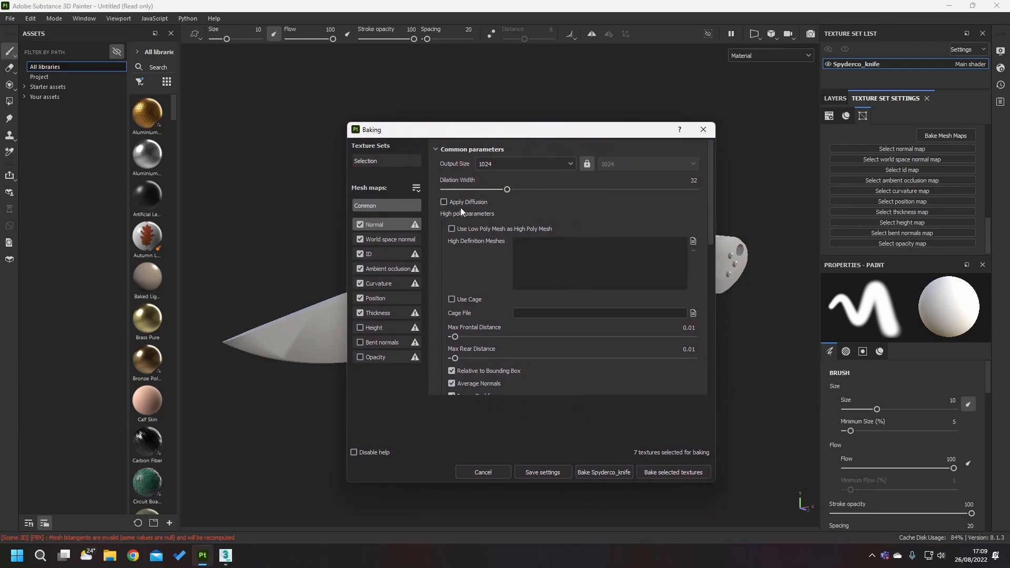
pyautogui.moveTo(500, 136); pyautogui.dragTo(534, 124)
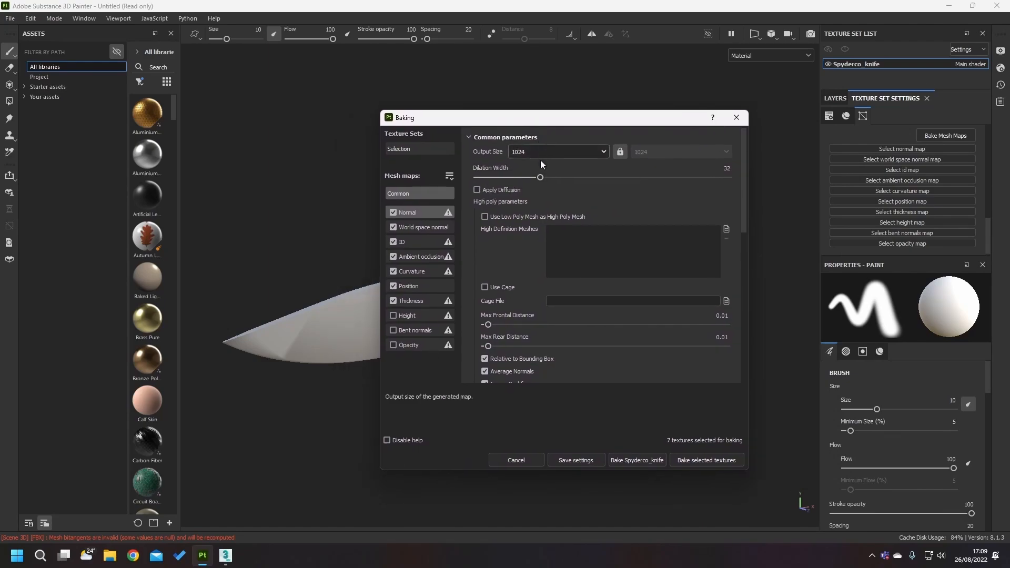
# - Check the Normal baker's parameters, and load Spyderco_high.fbx as the high definition mesh in the common bake settings
pyautogui.click(422, 226)
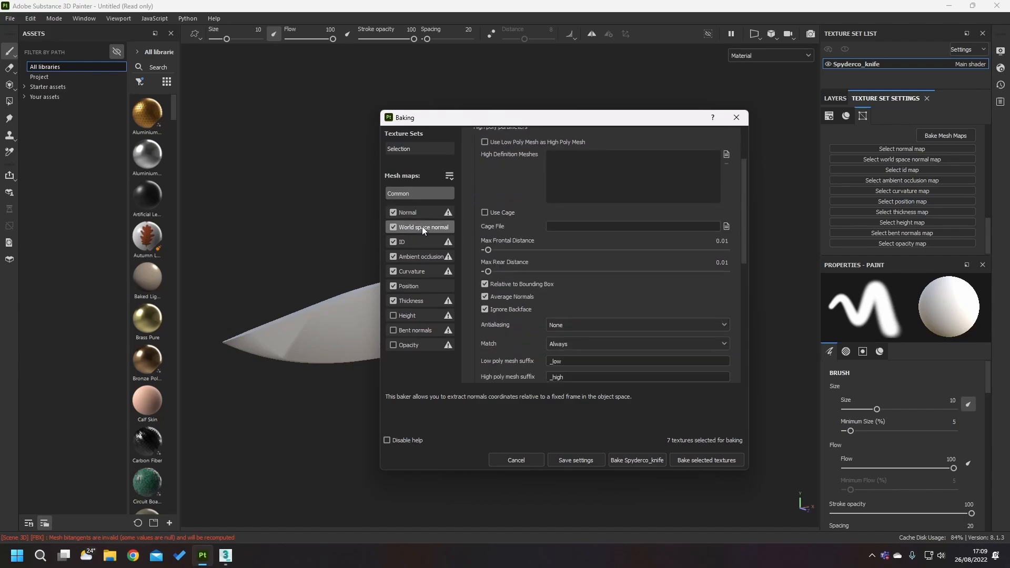
pyautogui.click(419, 214)
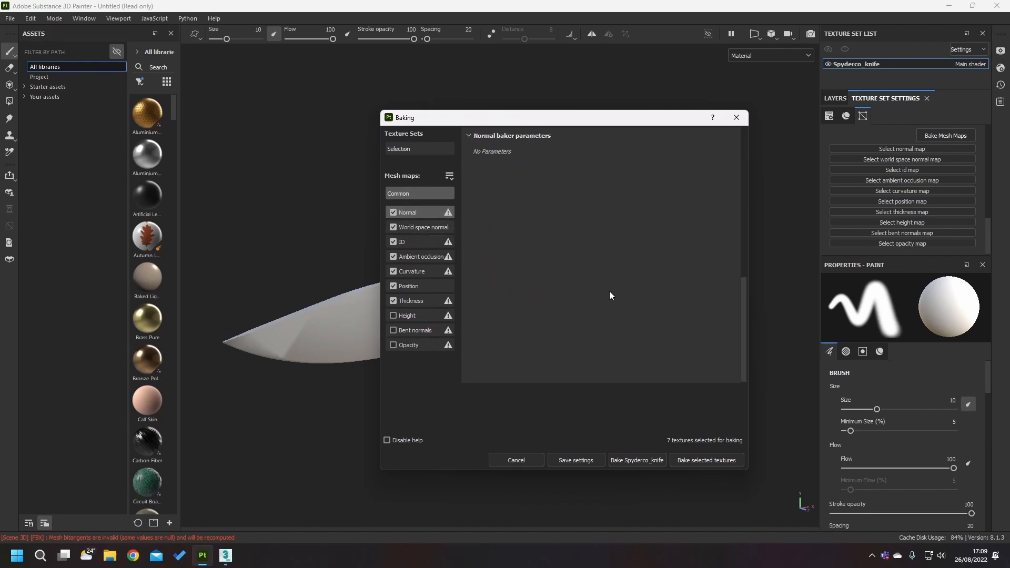
pyautogui.click(427, 193)
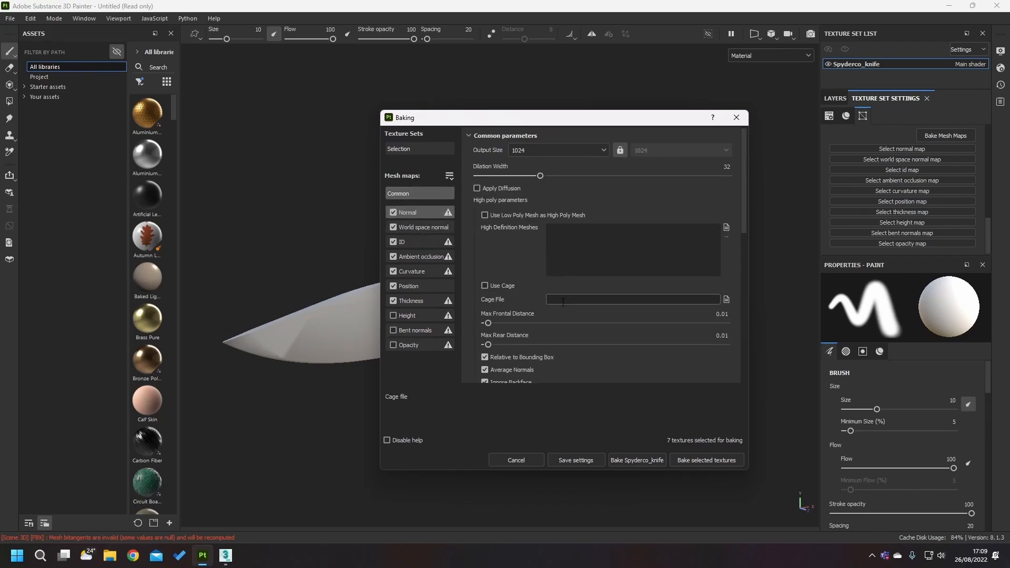
pyautogui.click(727, 228)
pyautogui.doubleClick(521, 215)
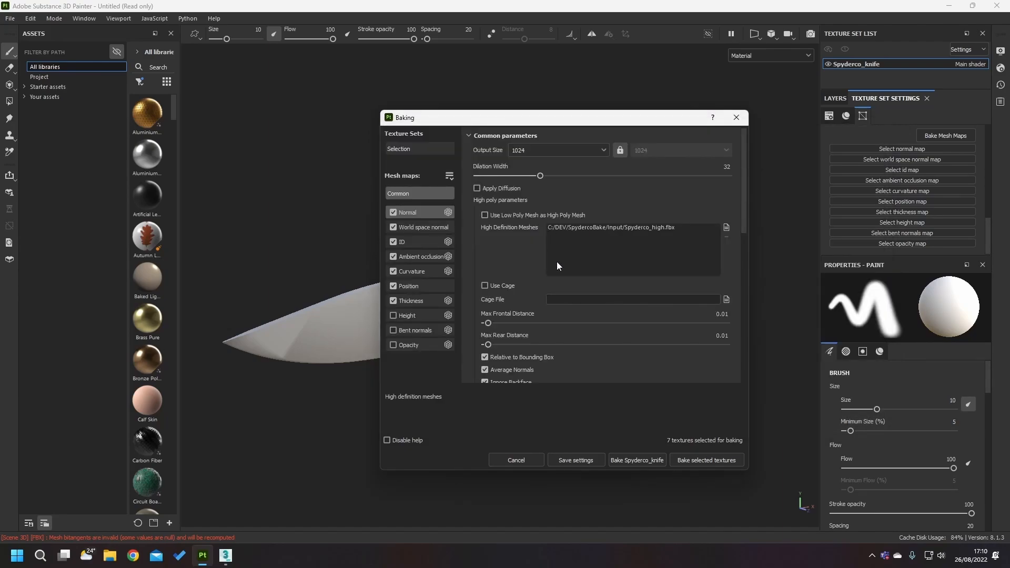
# - Switch to averaged normals.png in IrfanView, place it beside the Baking dialog, and examine its gaps and frontal distance
pyautogui.scroll(-1, 557, 261)
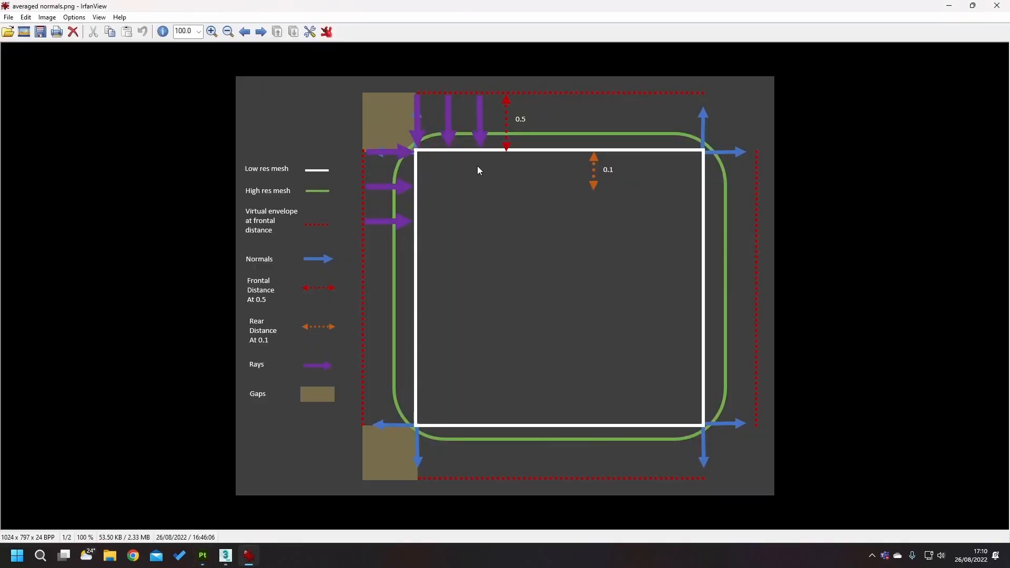
pyautogui.moveTo(353, 86); pyautogui.dragTo(530, 233)
pyautogui.click(596, 244)
pyautogui.moveTo(409, 11)
pyautogui.mouseDown()
pyautogui.moveTo(462, 288)
pyautogui.moveTo(272, 115)
pyautogui.moveTo(206, 41)
pyautogui.mouseUp()
pyautogui.moveTo(378, 196); pyautogui.dragTo(533, 196)
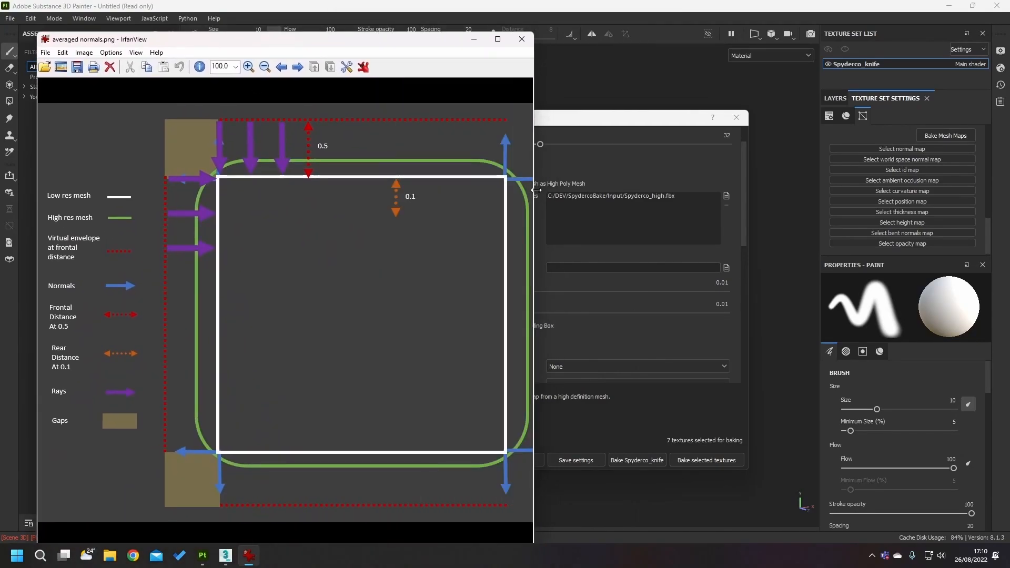
pyautogui.moveTo(611, 118); pyautogui.dragTo(734, 115)
pyautogui.hotkey('alt', 'Tab')
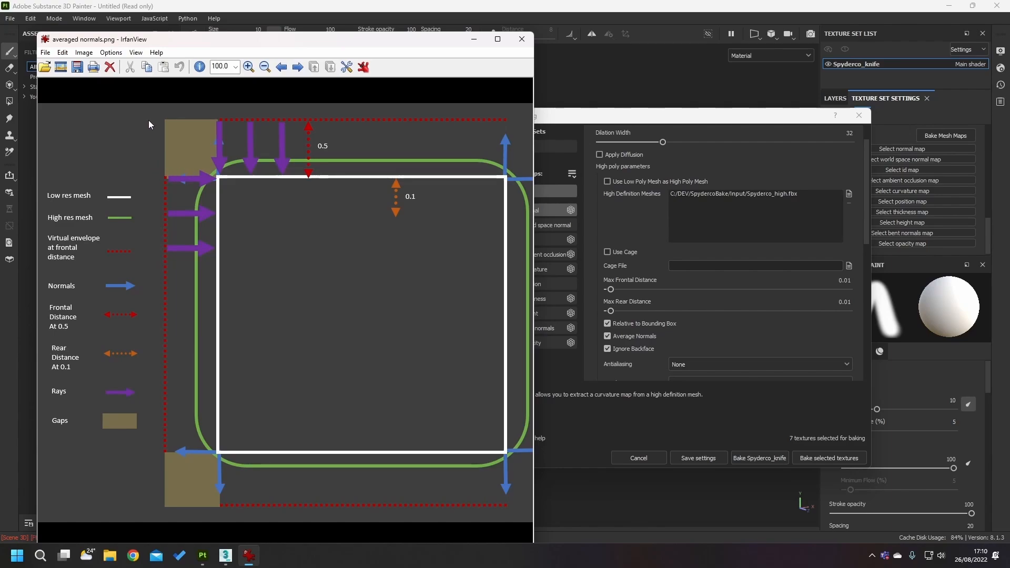
pyautogui.moveTo(149, 120); pyautogui.dragTo(174, 515)
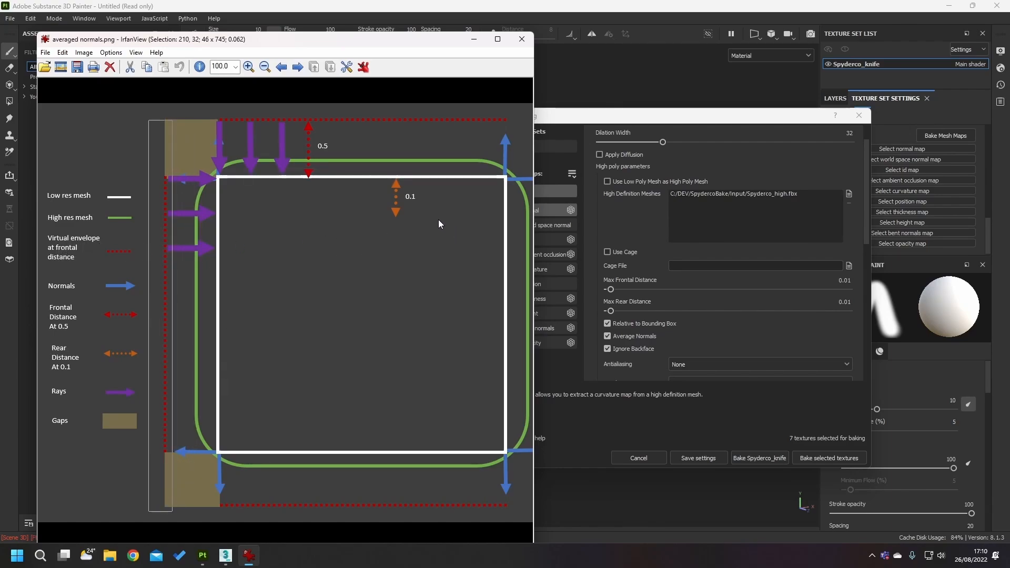
pyautogui.click(303, 150)
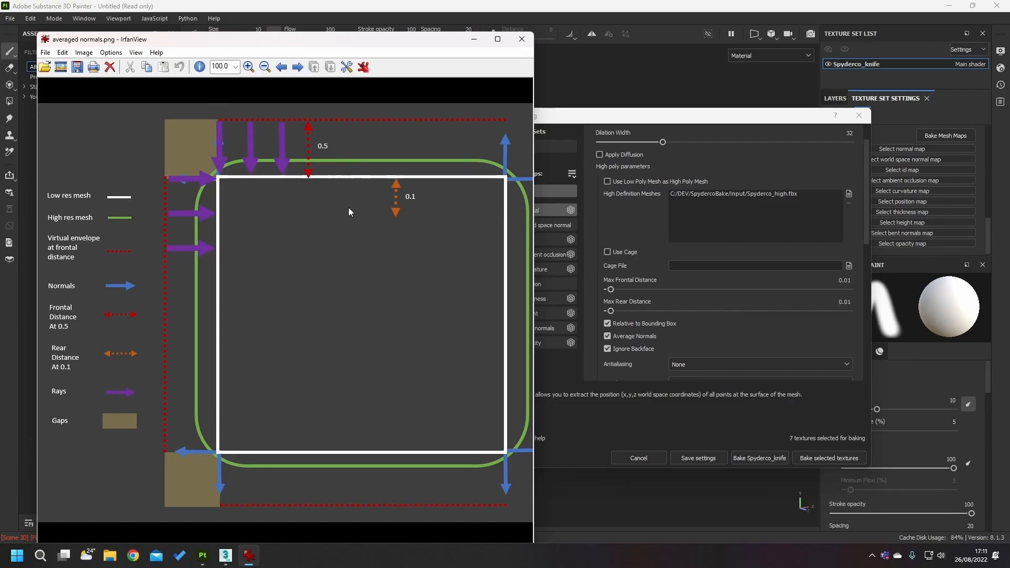
# - Open Paint and sketch a flat four-sided plane in perspective with a red outline
pyautogui.press('super')
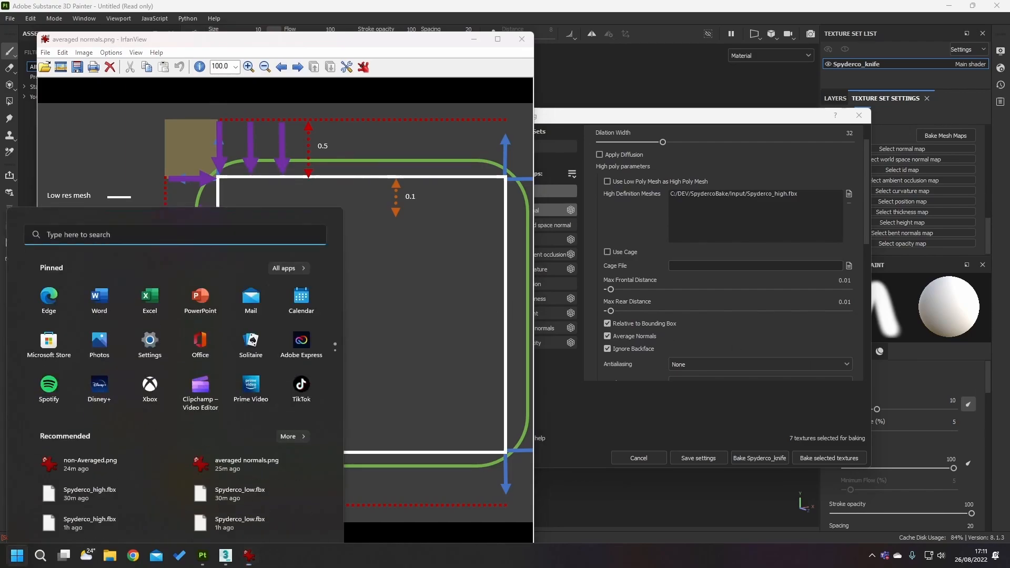
pyautogui.write('draw')
pyautogui.press('Return')
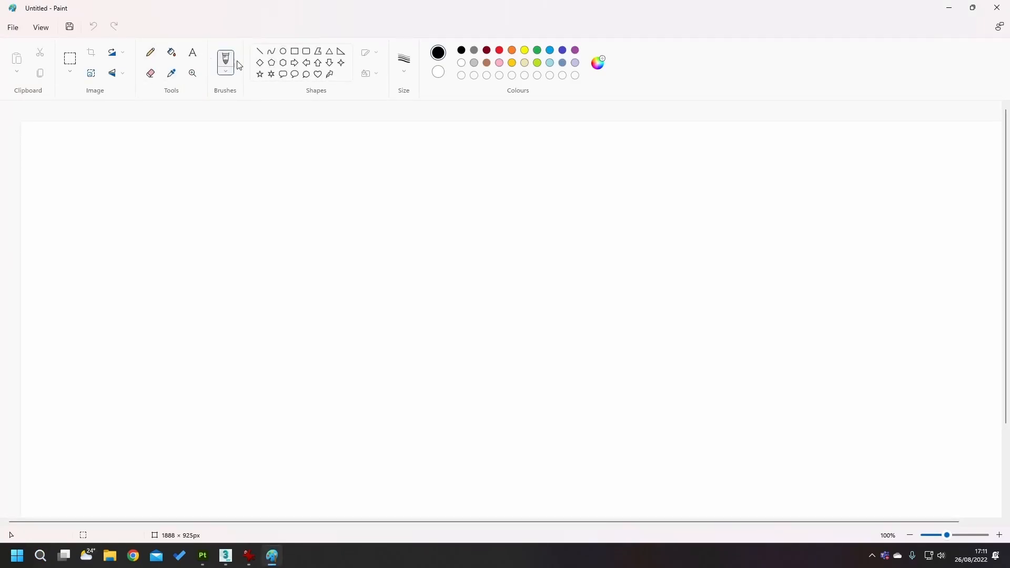
pyautogui.click(499, 50)
pyautogui.moveTo(226, 256); pyautogui.dragTo(296, 249)
pyautogui.hotkey('ctrl', 'z')
pyautogui.moveTo(188, 282)
pyautogui.mouseDown()
pyautogui.moveTo(358, 241)
pyautogui.moveTo(467, 262)
pyautogui.mouseUp()
pyautogui.moveTo(196, 283)
pyautogui.mouseDown()
pyautogui.moveTo(298, 315)
pyautogui.moveTo(454, 262)
pyautogui.mouseUp()
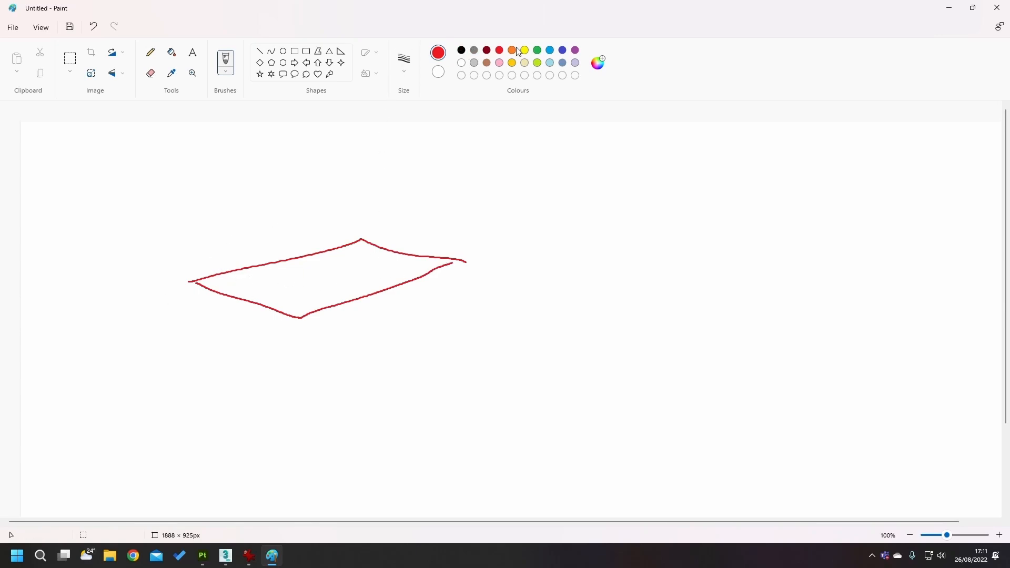
# - Trace the red plane with a green outline and draw a smaller, partly hatched green four-sided shape inside it
pyautogui.click(538, 51)
pyautogui.moveTo(181, 288)
pyautogui.mouseDown()
pyautogui.moveTo(363, 240)
pyautogui.moveTo(451, 253)
pyautogui.moveTo(447, 266)
pyautogui.moveTo(309, 317)
pyautogui.moveTo(196, 288)
pyautogui.mouseUp()
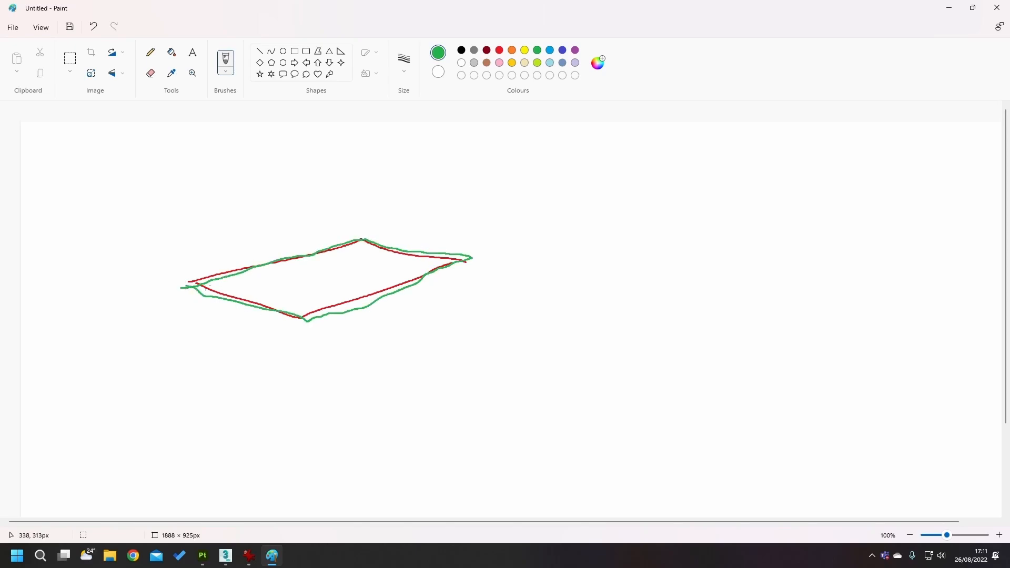
pyautogui.moveTo(286, 278)
pyautogui.mouseDown()
pyautogui.moveTo(349, 258)
pyautogui.moveTo(383, 264)
pyautogui.mouseUp()
pyautogui.moveTo(289, 278)
pyautogui.mouseDown()
pyautogui.moveTo(337, 290)
pyautogui.moveTo(379, 265)
pyautogui.mouseUp()
pyautogui.hotkey('ctrl', 'z')
pyautogui.moveTo(336, 290)
pyautogui.mouseDown()
pyautogui.moveTo(386, 264)
pyautogui.moveTo(366, 277)
pyautogui.mouseUp()
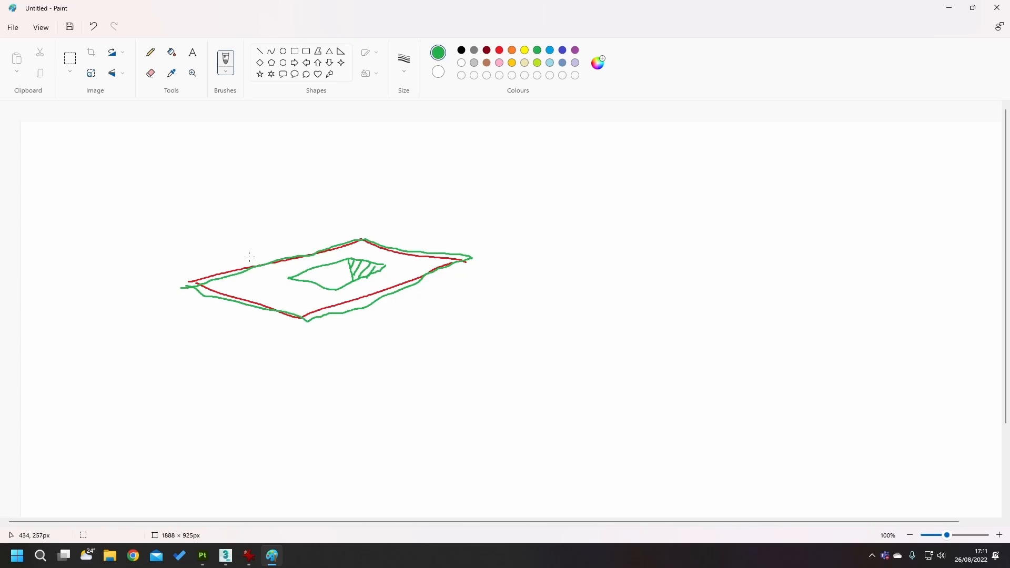
# - Add green bumps, upward and downward arrows and extra hatching to the plane sketch, and close Paint without saving
pyautogui.moveTo(234, 264)
pyautogui.mouseDown()
pyautogui.moveTo(231, 221)
pyautogui.moveTo(228, 235)
pyautogui.mouseUp()
pyautogui.moveTo(189, 287); pyautogui.dragTo(258, 267)
pyautogui.moveTo(379, 301)
pyautogui.mouseDown()
pyautogui.moveTo(379, 334)
pyautogui.moveTo(370, 337)
pyautogui.mouseUp()
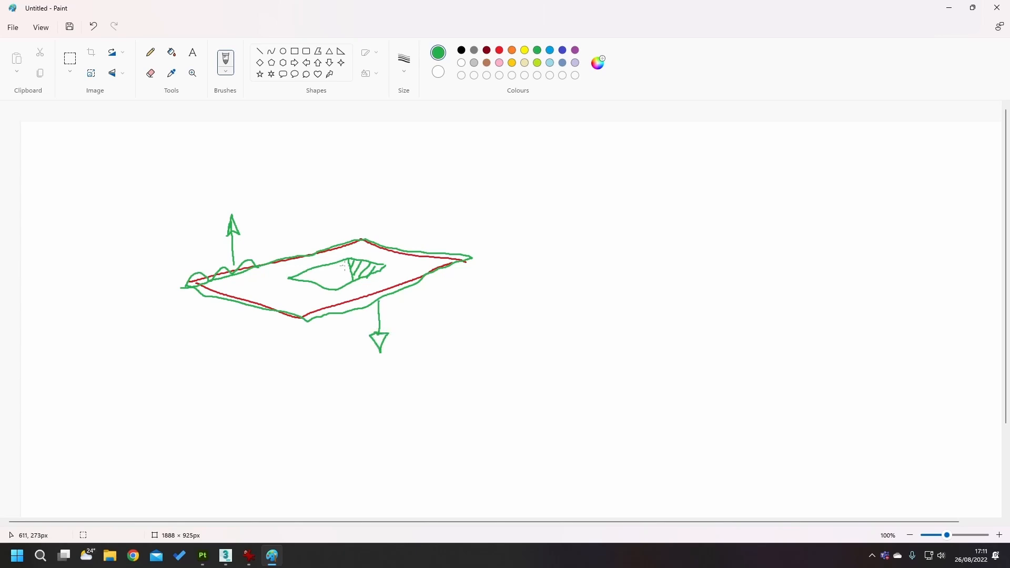
pyautogui.moveTo(343, 265); pyautogui.dragTo(363, 275)
pyautogui.click(997, 7)
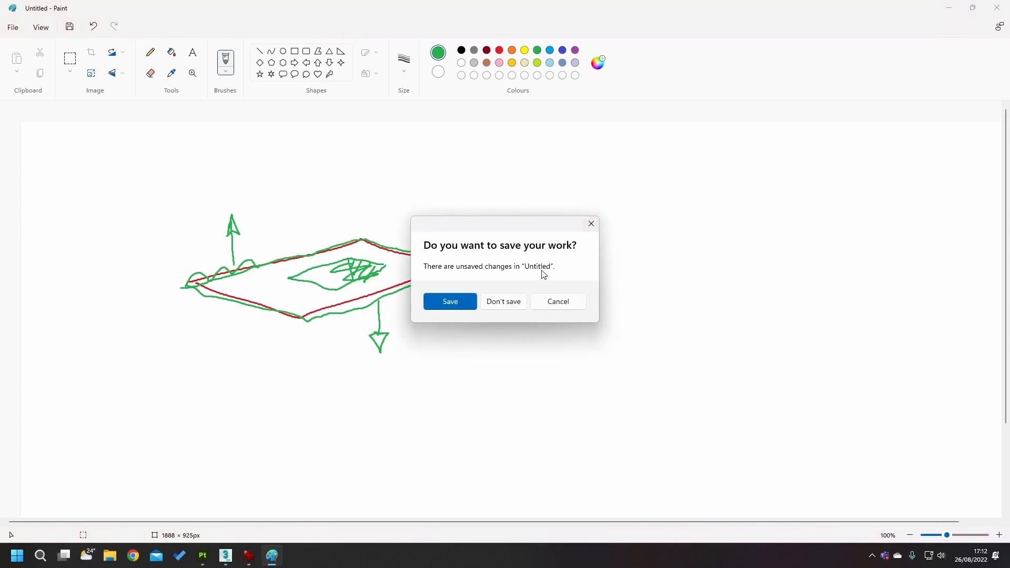
pyautogui.click(504, 301)
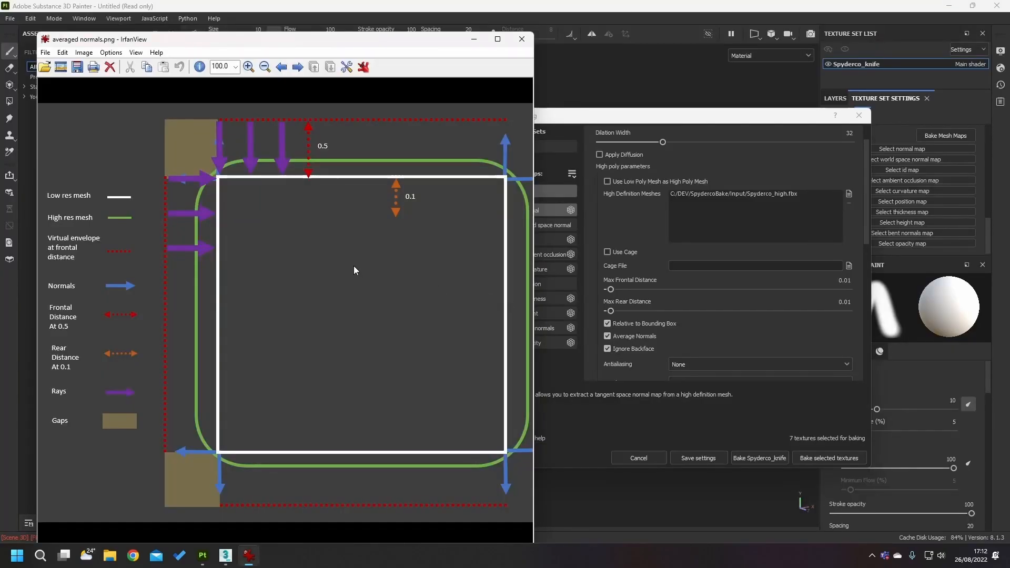
# - Close the averaged normals diagram and set the bake's Match option to By Mesh Name
pyautogui.click(521, 40)
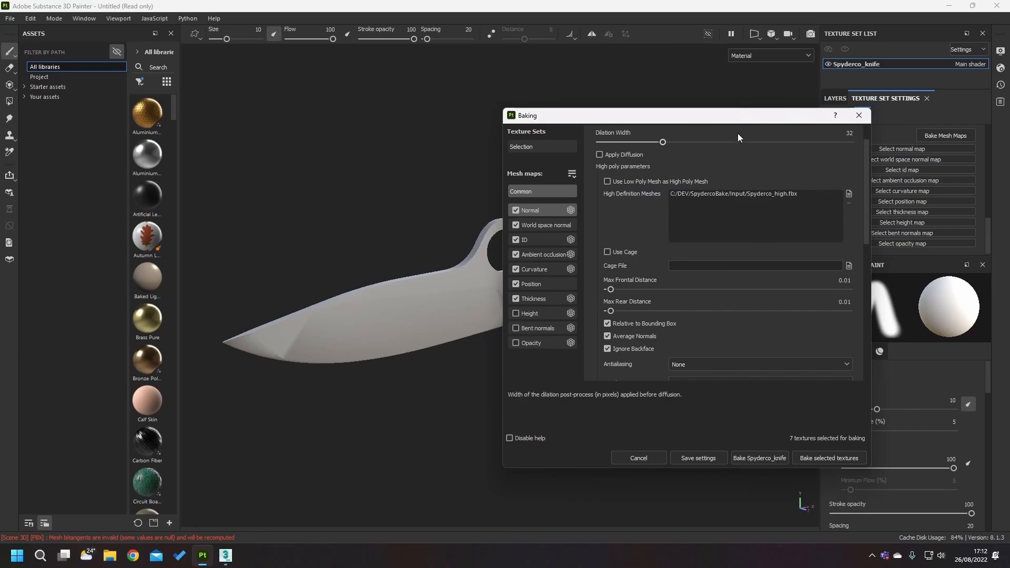
pyautogui.moveTo(739, 118); pyautogui.dragTo(715, 92)
pyautogui.scroll(-2, 657, 316)
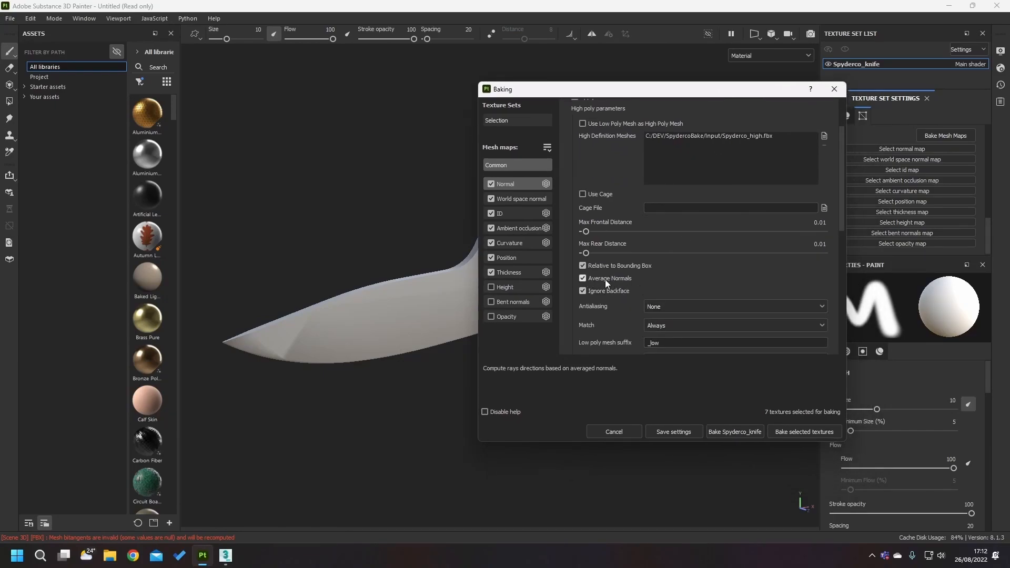
pyautogui.moveTo(632, 89); pyautogui.dragTo(610, 68)
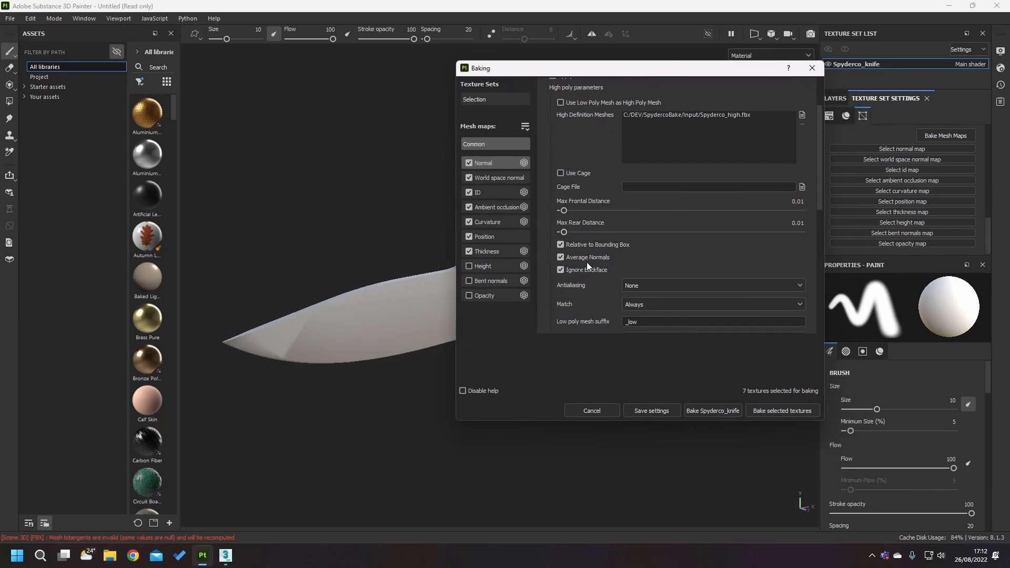
pyautogui.scroll(-1, 606, 264)
pyautogui.click(670, 268)
pyautogui.click(660, 298)
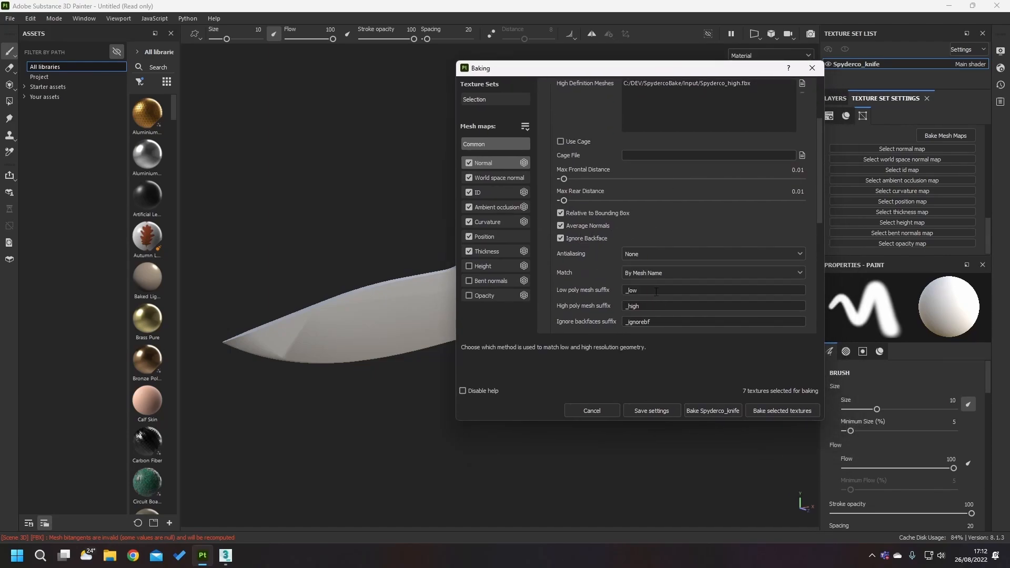
# - Check the Antialiasing choices, keep None, and review the low poly, high poly and ignore backfaces suffixes
pyautogui.click(674, 257)
pyautogui.click(673, 257)
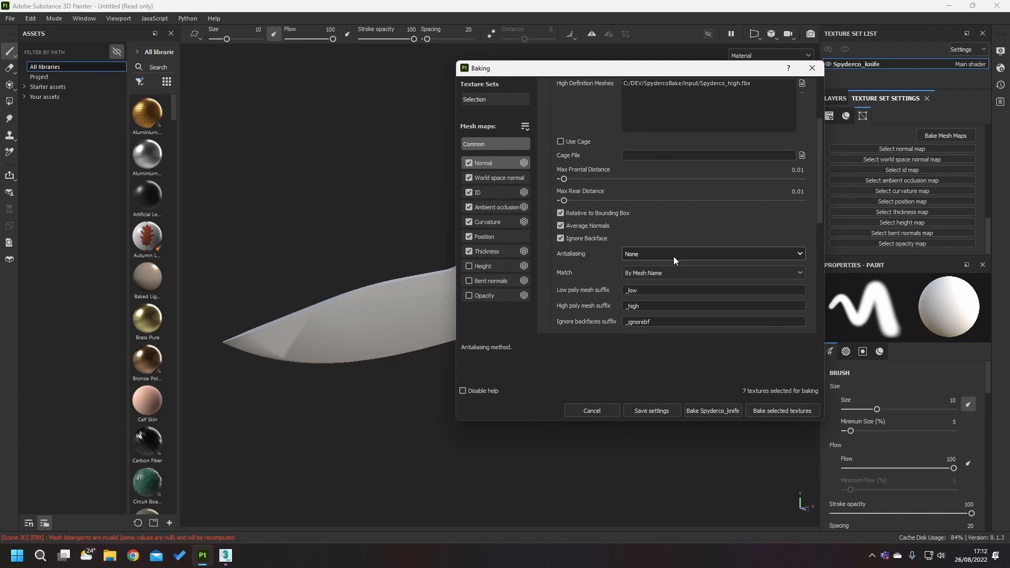
pyautogui.scroll(-1, 613, 283)
pyautogui.click(654, 260)
pyautogui.click(654, 274)
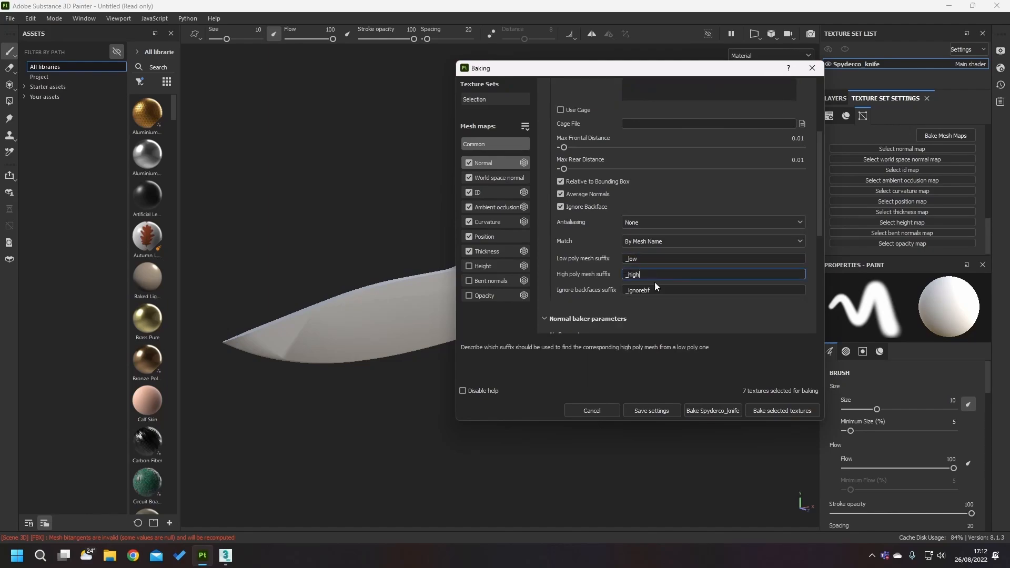
pyautogui.click(654, 290)
pyautogui.scroll(-2, 631, 286)
# - Review the World space normal, Ambient occlusion and ID baker parameters, keeping Material Color as the ID Color Source
pyautogui.click(482, 192)
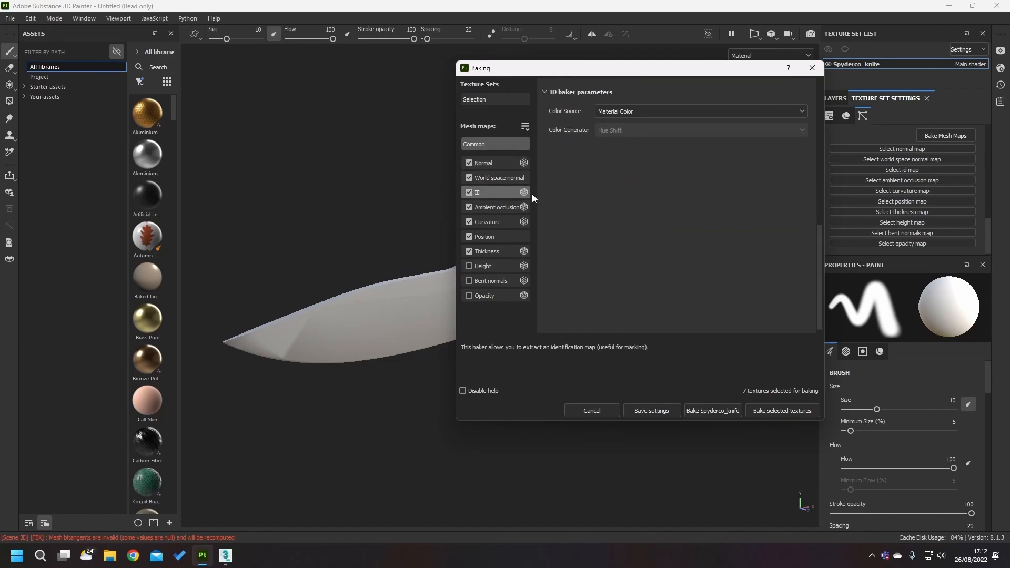
pyautogui.click(503, 177)
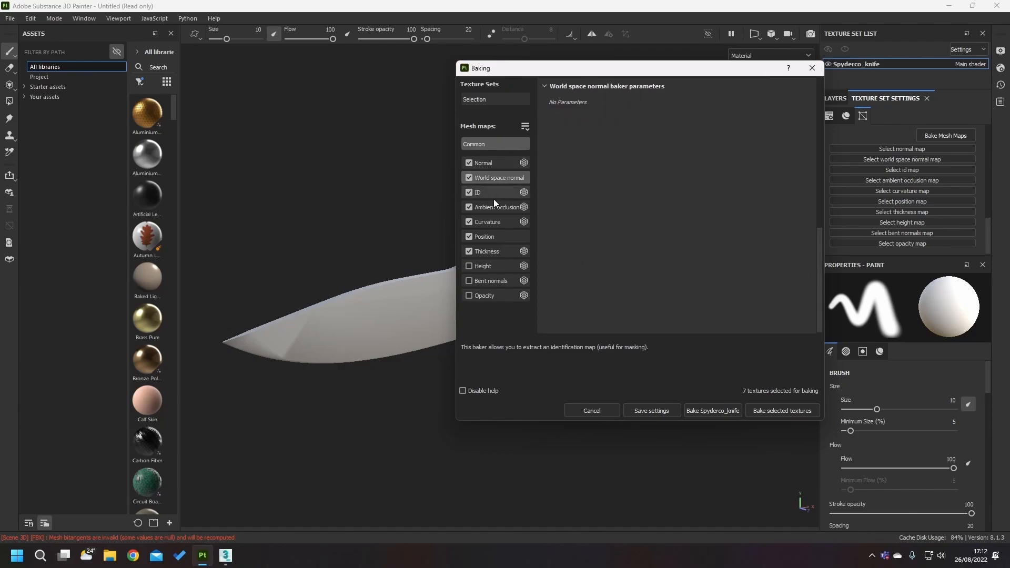
pyautogui.click(494, 207)
pyautogui.click(488, 192)
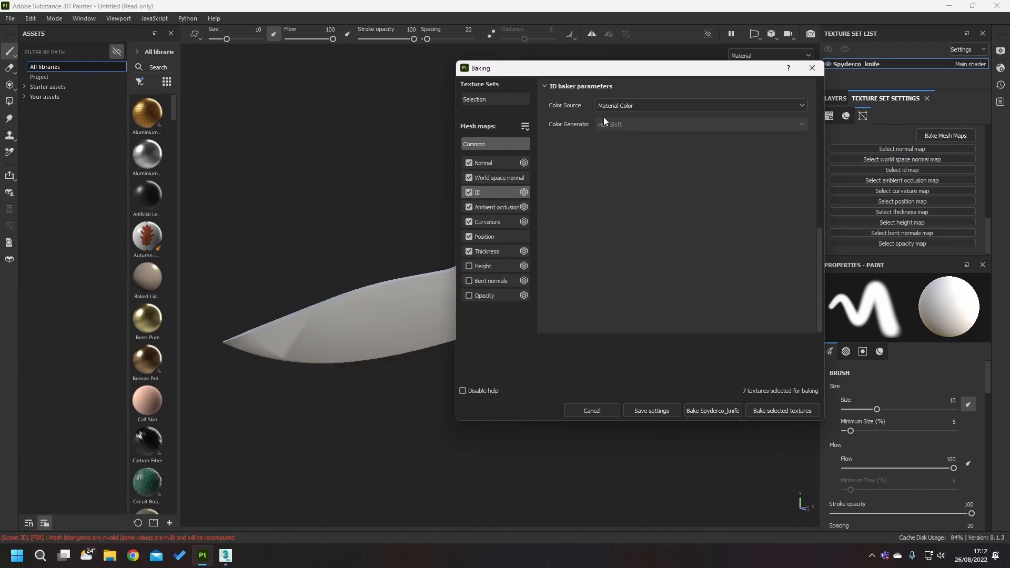
pyautogui.click(606, 106)
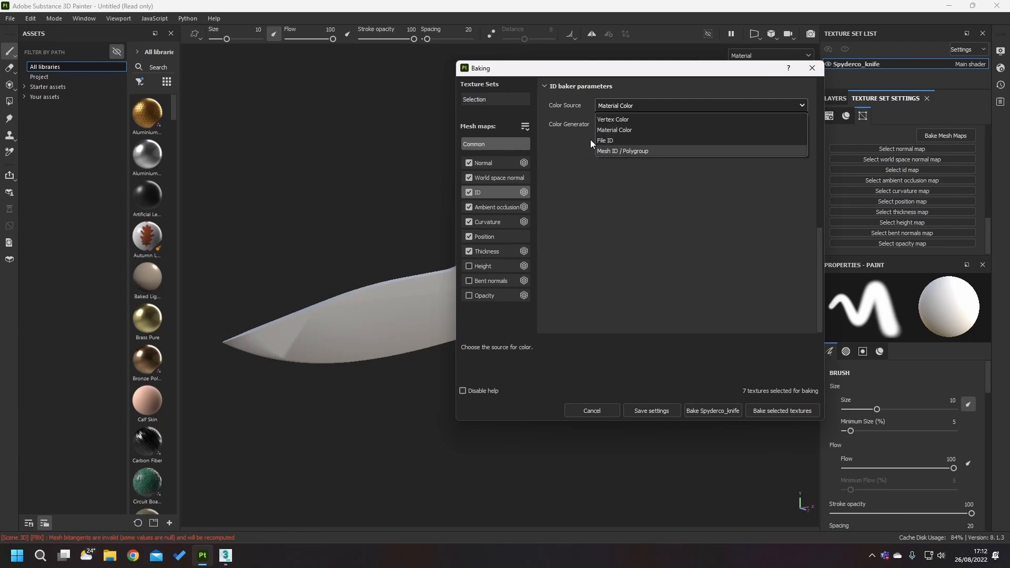
pyautogui.click(587, 175)
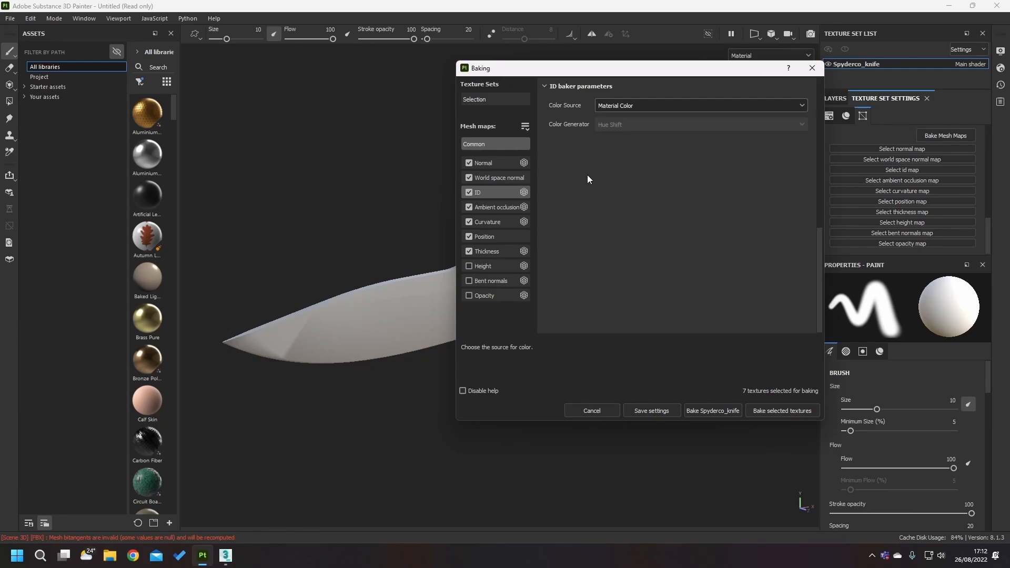
# - Set the Ambient occlusion baker's Ignore Backface to By Mesh Name and keep Self Occlusion at Always
pyautogui.click(487, 206)
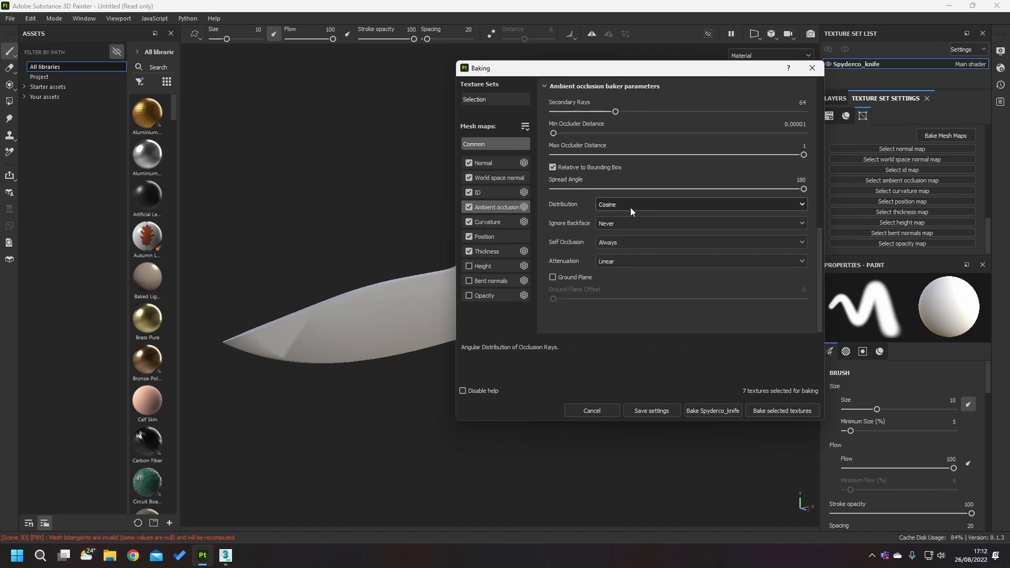
pyautogui.click(614, 222)
pyautogui.click(614, 253)
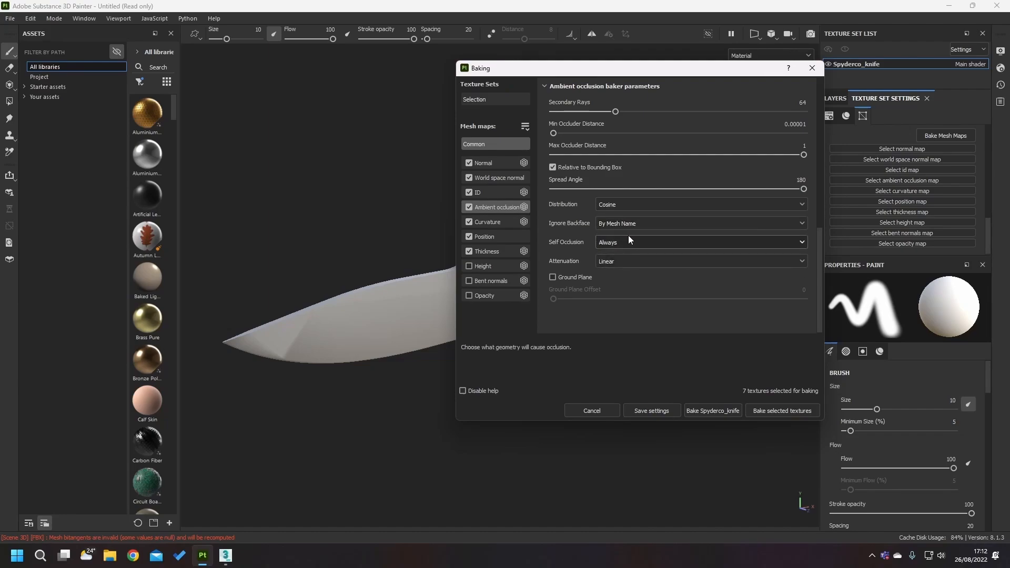
pyautogui.click(629, 242)
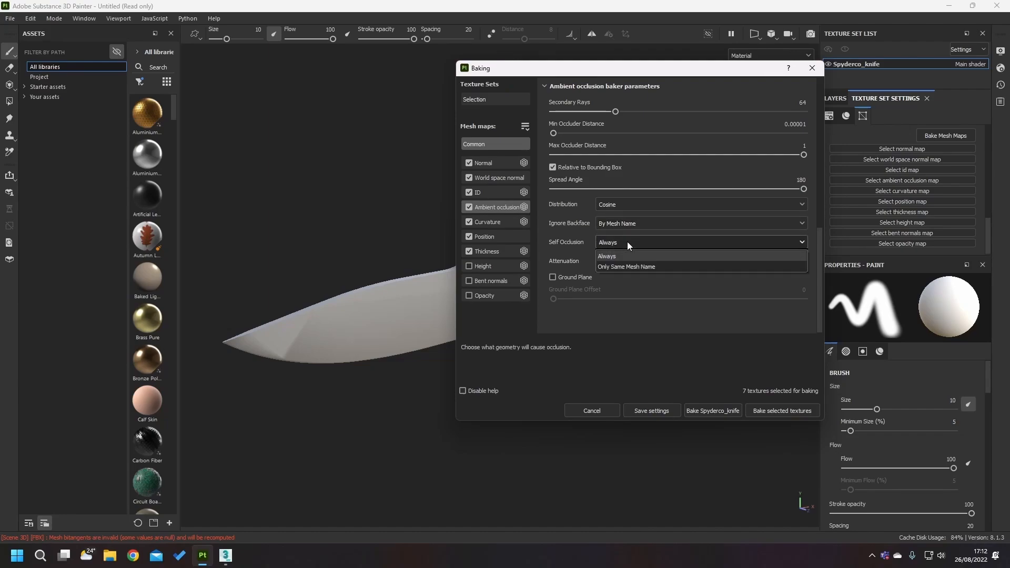
pyautogui.click(603, 255)
pyautogui.moveTo(644, 71); pyautogui.dragTo(305, 82)
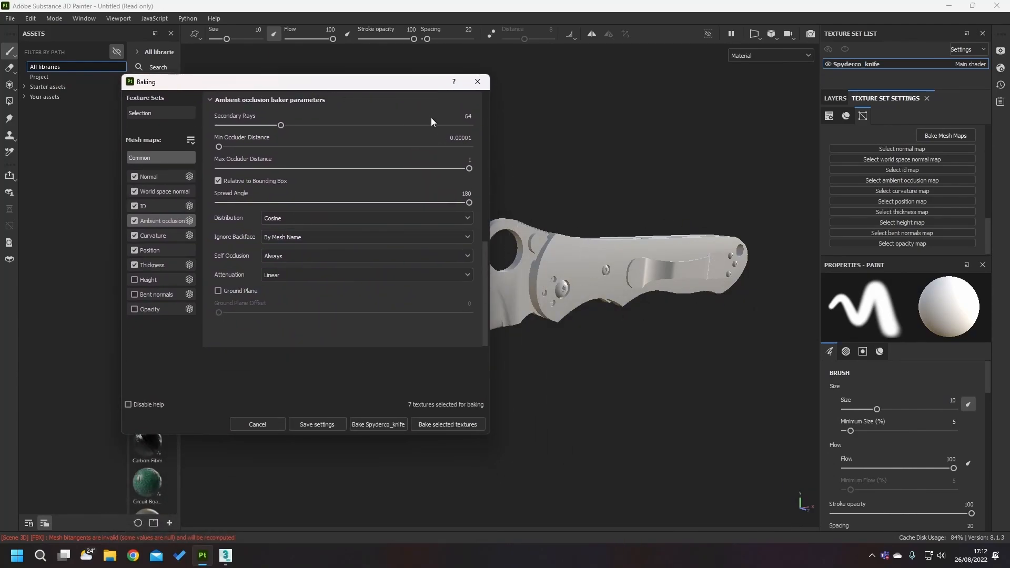
pyautogui.moveTo(380, 81); pyautogui.dragTo(617, 389)
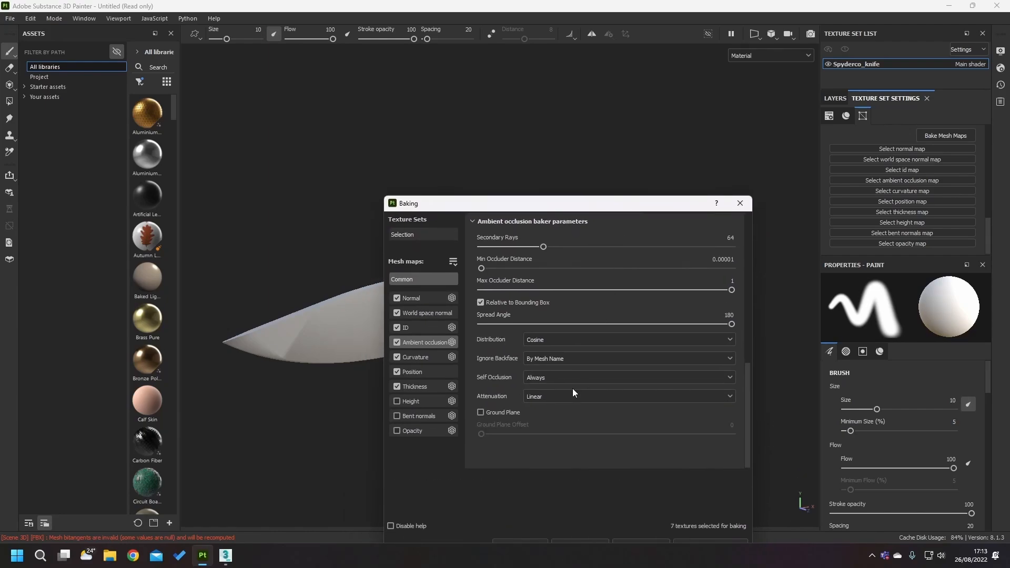
# - Recheck the ambient occlusion Ignore Backface and Self Occlusion choices, keeping By Mesh Name and Always
pyautogui.click(541, 359)
pyautogui.click(541, 359)
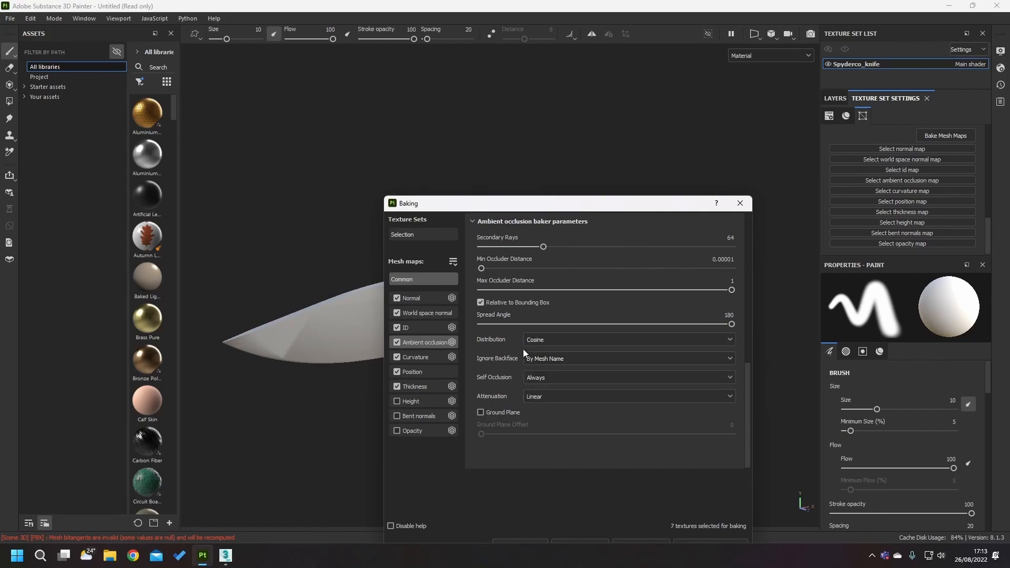
pyautogui.click(542, 377)
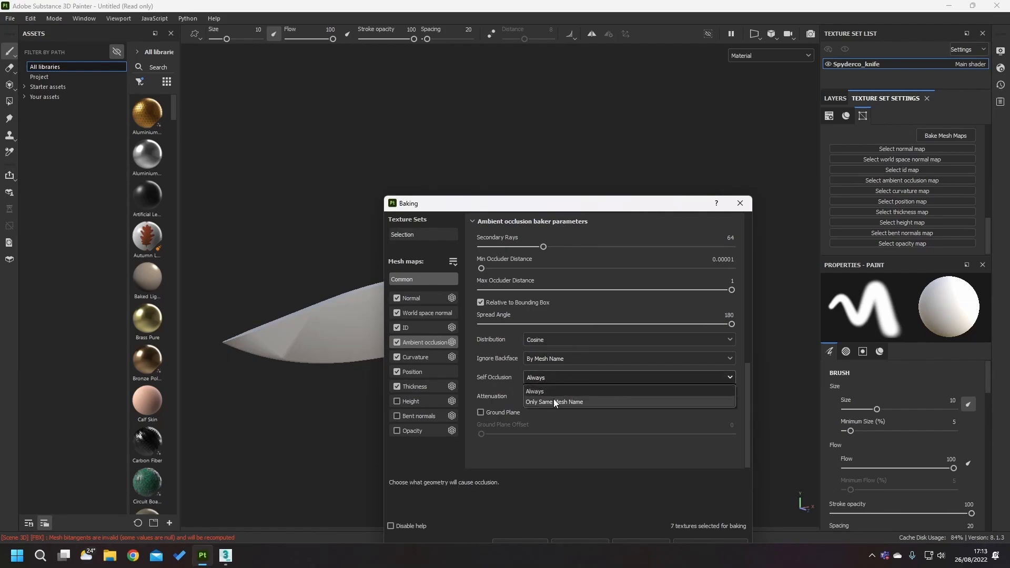
pyautogui.click(556, 392)
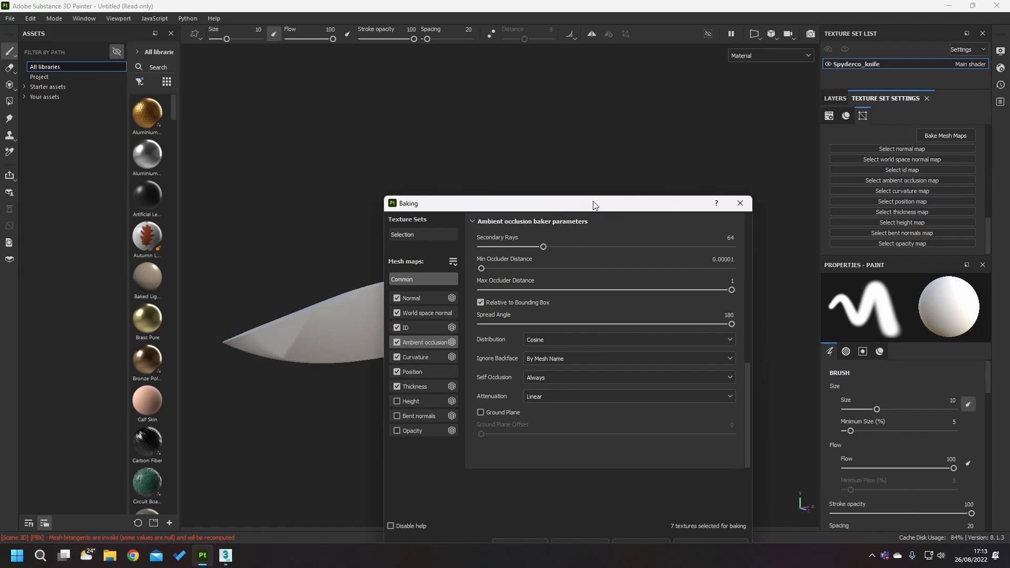
pyautogui.moveTo(595, 205); pyautogui.dragTo(589, 366)
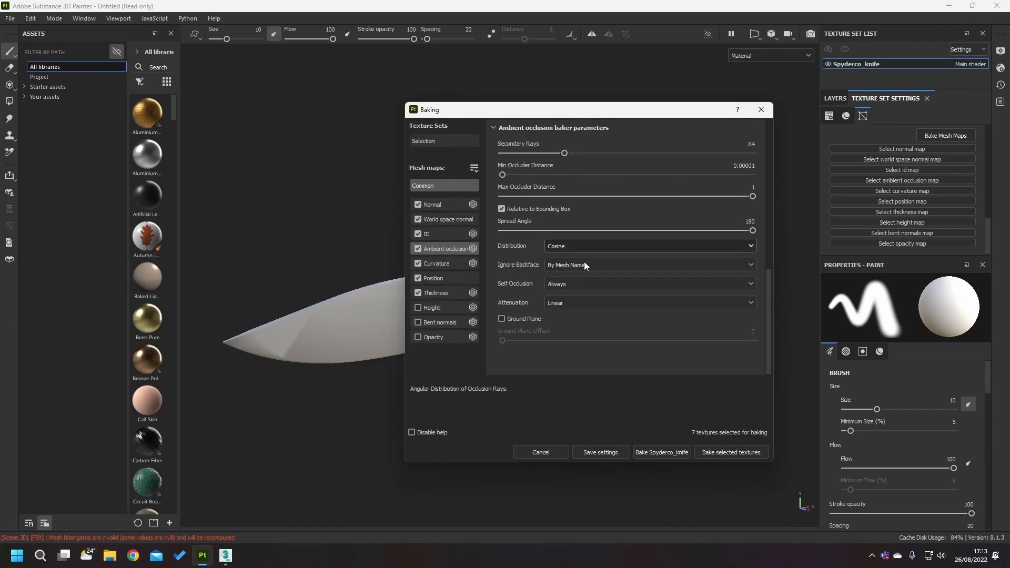
# - Review the Curvature baker and set the Position baker to One Axis mode, Y axis and BBox normalization
pyautogui.click(437, 265)
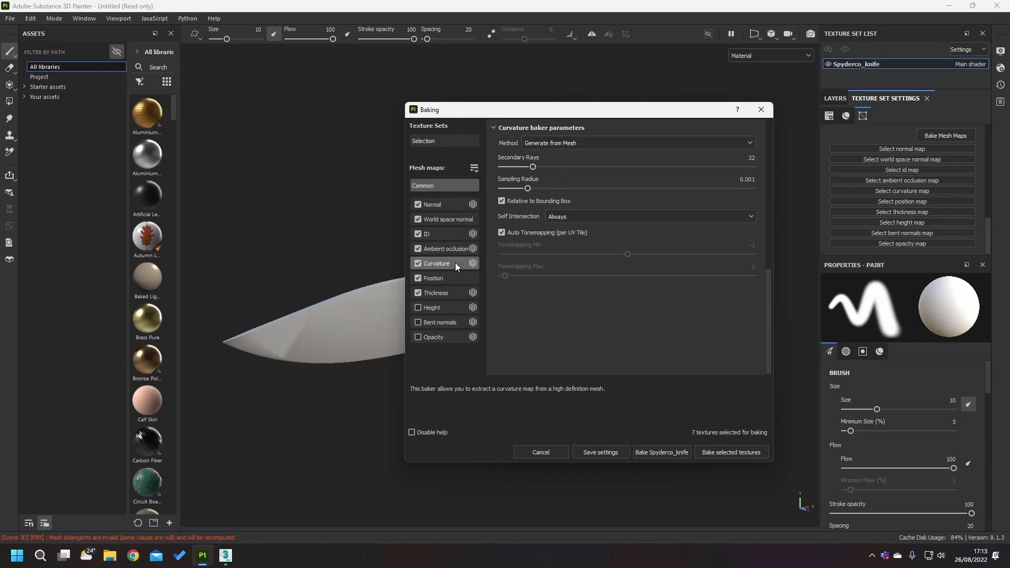
pyautogui.click(439, 276)
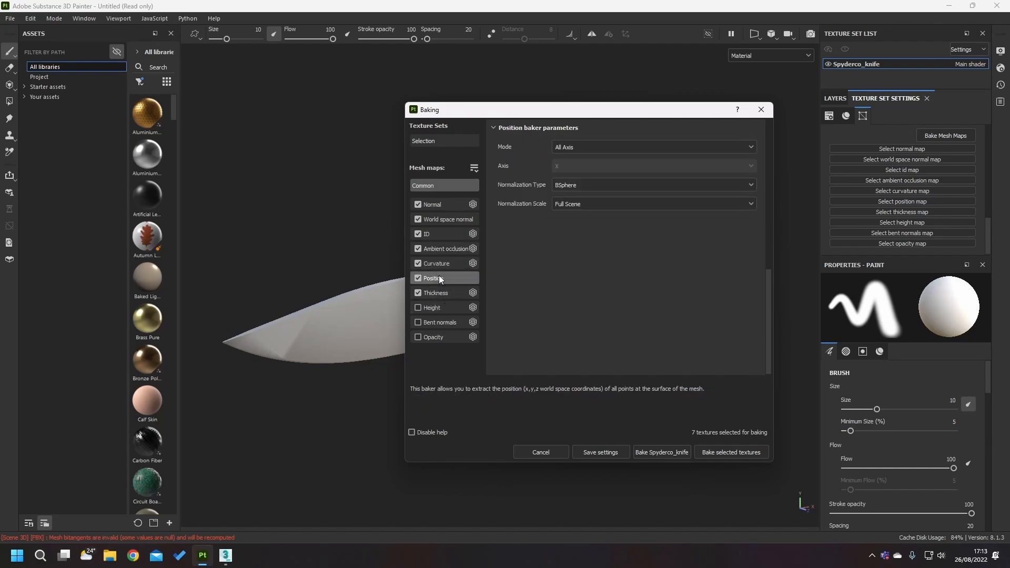
pyautogui.click(611, 146)
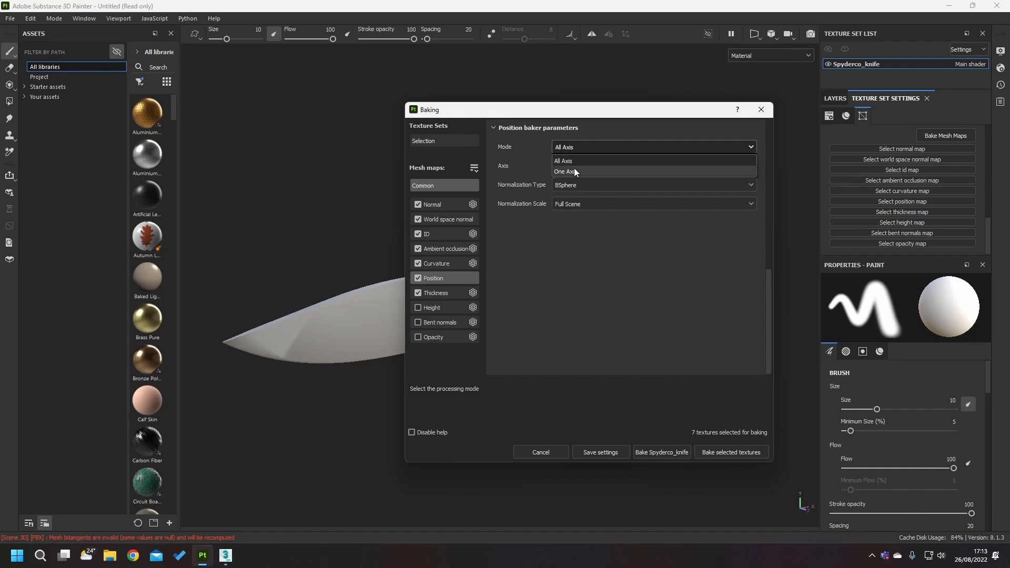
pyautogui.click(575, 171)
pyautogui.click(577, 184)
pyautogui.click(574, 200)
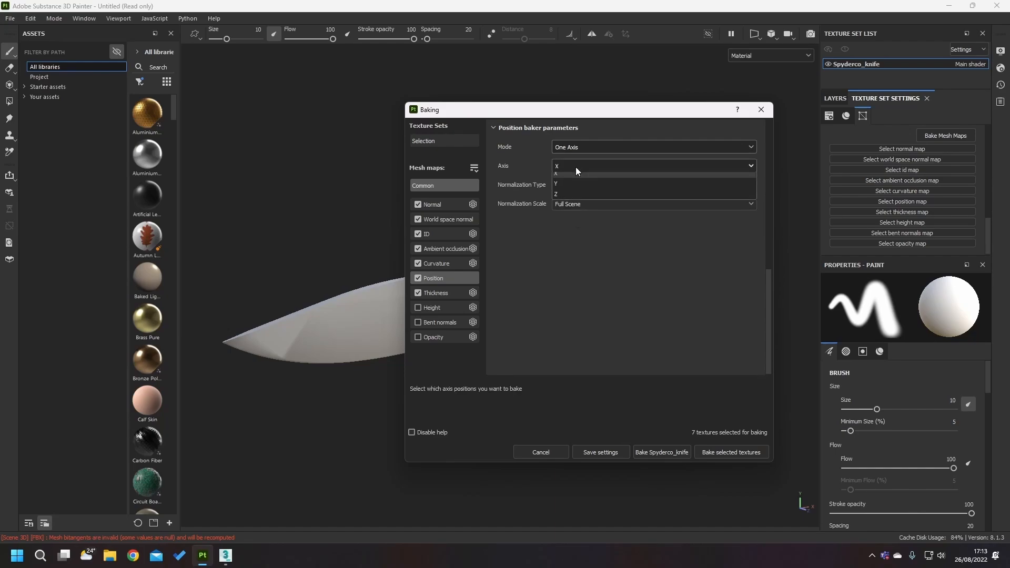
pyautogui.click(576, 166)
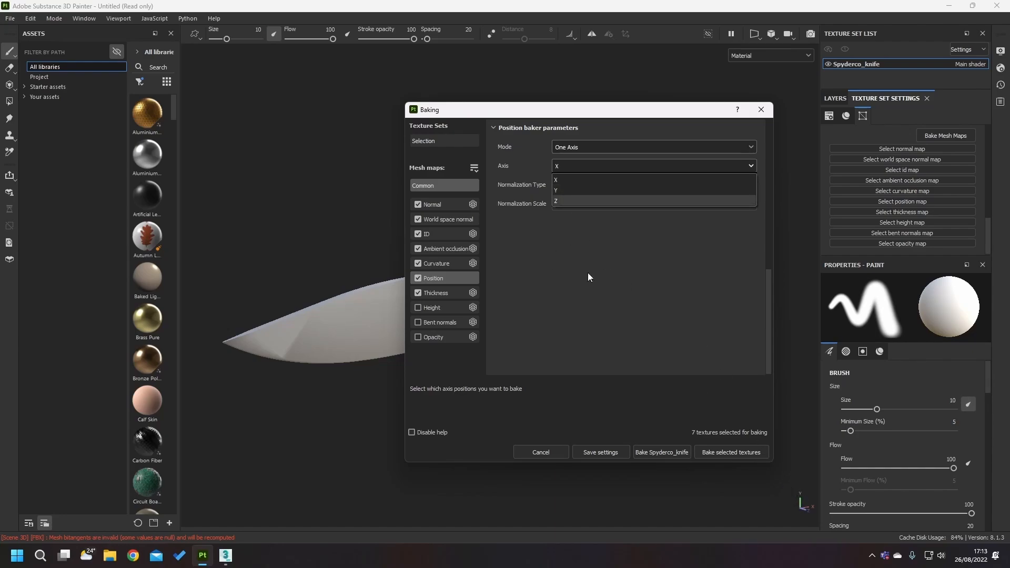
pyautogui.click(573, 191)
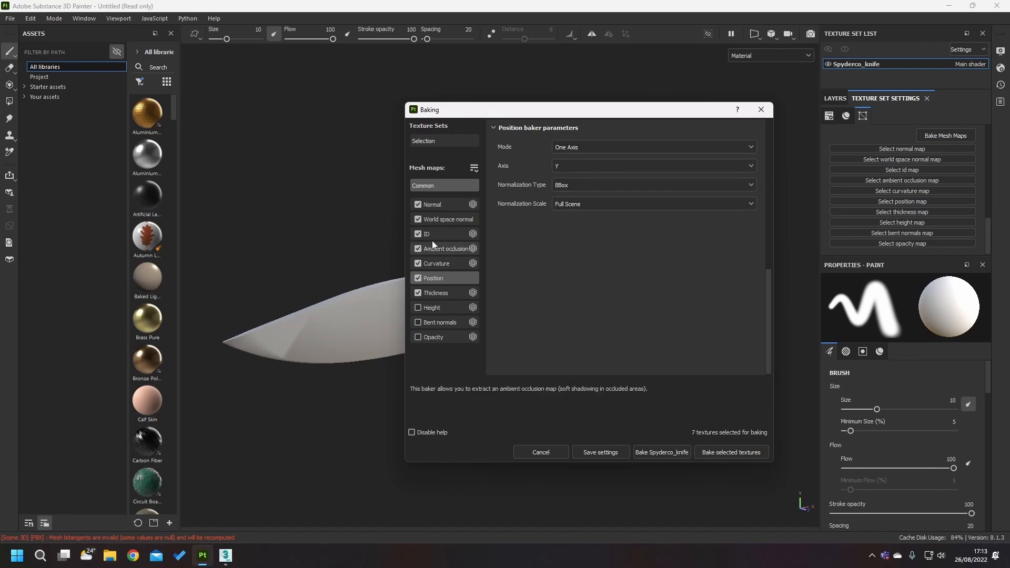
pyautogui.click(579, 167)
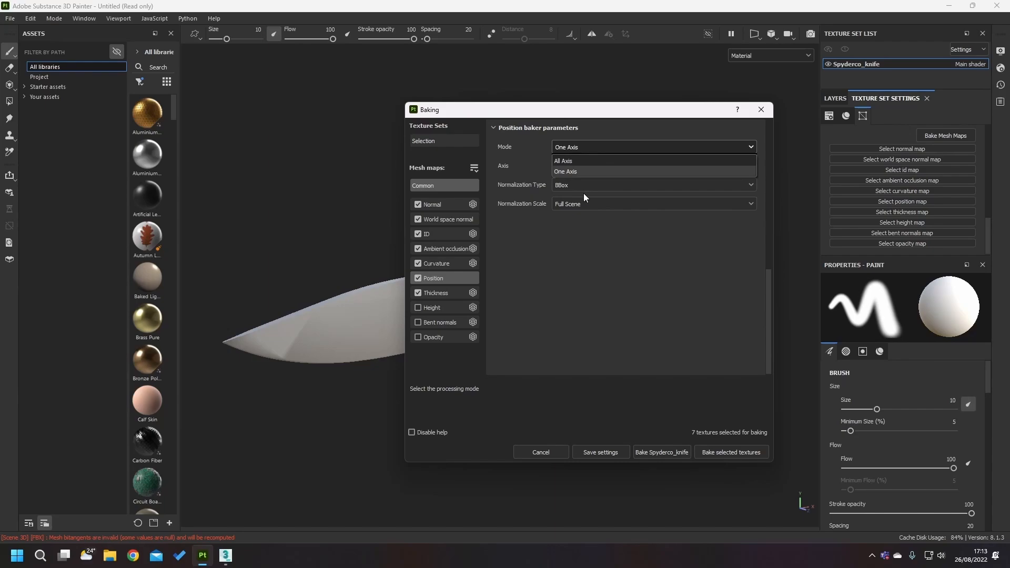
pyautogui.click(573, 164)
pyautogui.moveTo(597, 113); pyautogui.dragTo(565, 126)
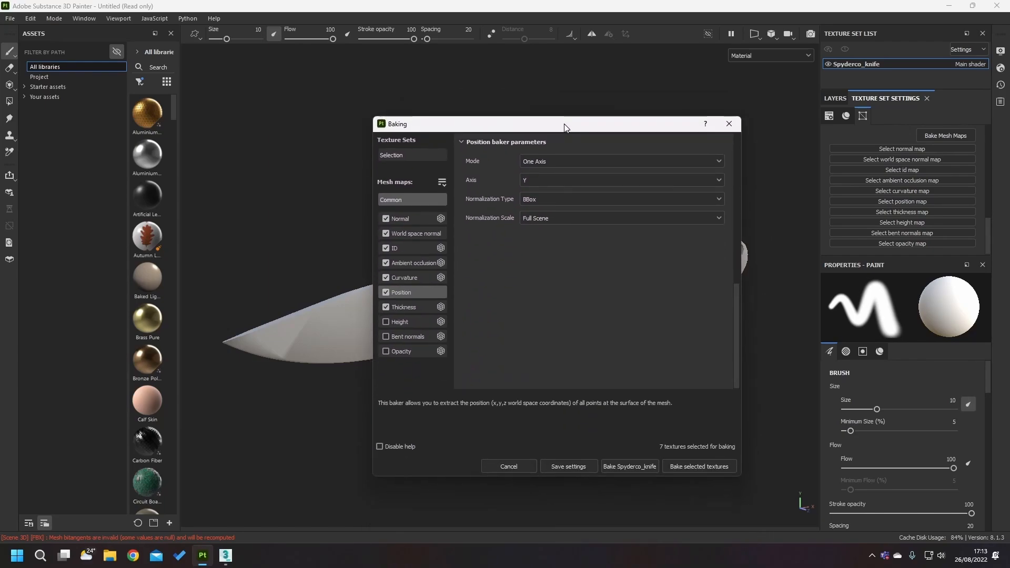
# - Exclude Thickness from the bake, recheck the common parameters and bake the selected mesh maps
pyautogui.click(399, 309)
pyautogui.click(387, 308)
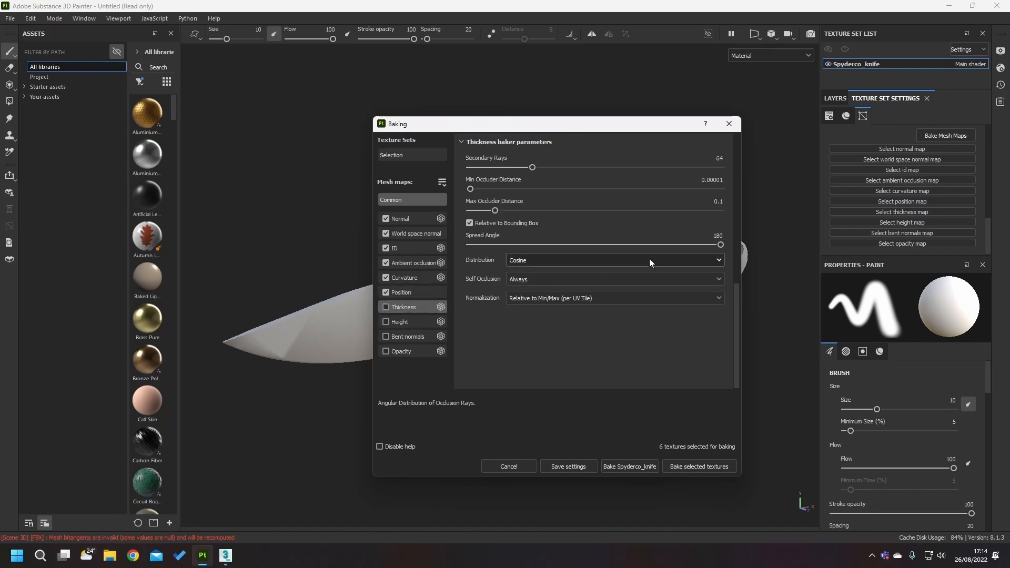
pyautogui.click(410, 199)
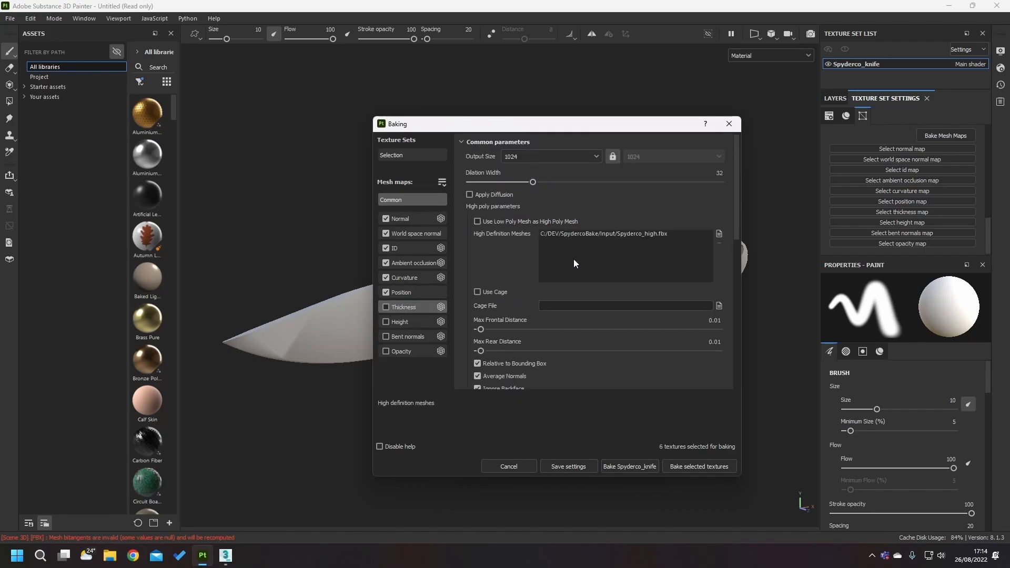
pyautogui.scroll(-3, 570, 360)
pyautogui.scroll(3, 517, 330)
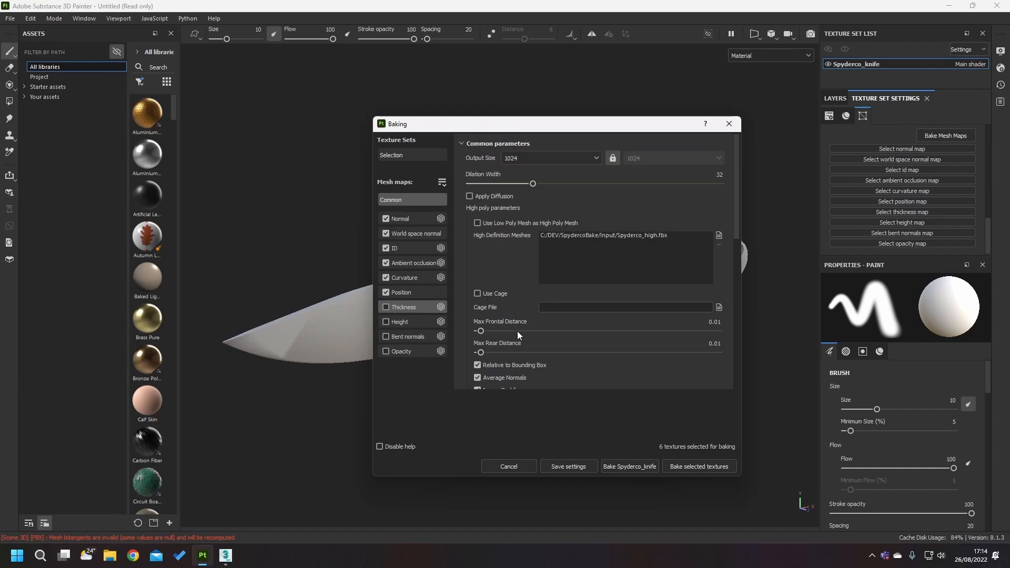
pyautogui.click(675, 471)
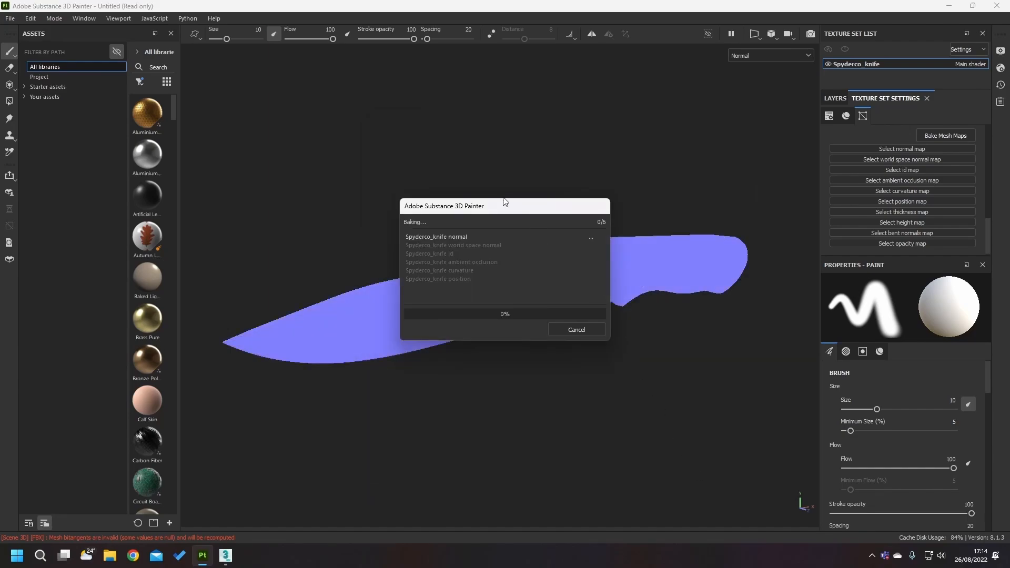
pyautogui.moveTo(503, 200); pyautogui.dragTo(453, 104)
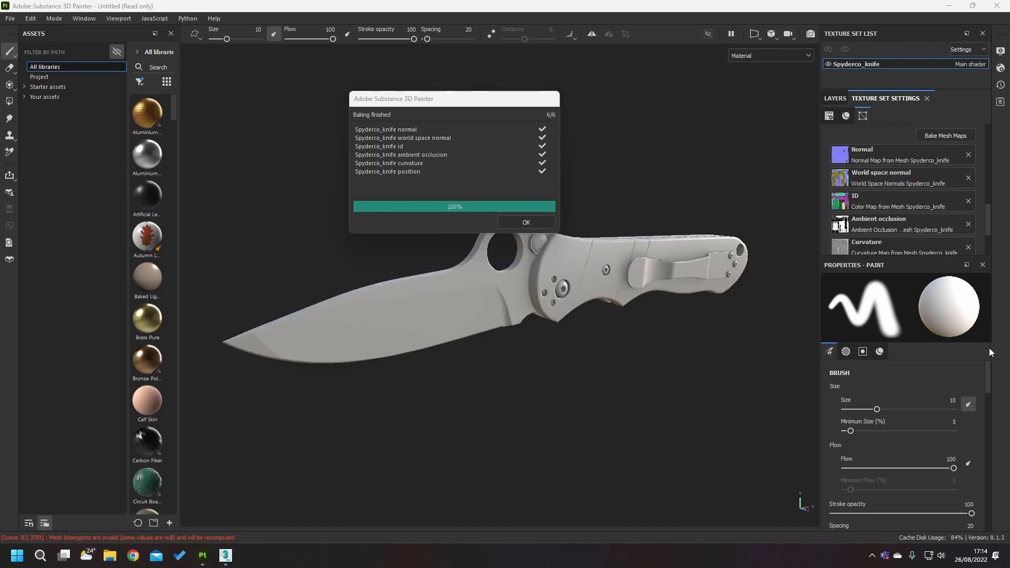
pyautogui.click(519, 221)
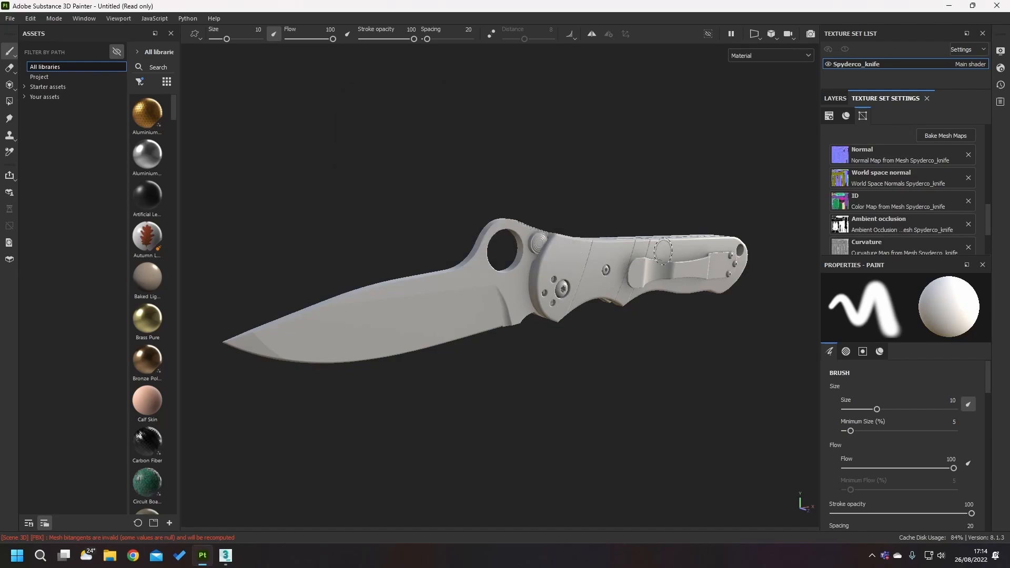
# - Examine the baked seams and screws on the knife handle up close, reducing the brush size to 1.59
pyautogui.keyDown('alt'); pyautogui.moveTo(661, 248); pyautogui.dragTo(535, 250); pyautogui.keyUp('alt')
pyautogui.keyDown('alt'); pyautogui.moveTo(535, 250); pyautogui.dragTo(613, 244, button='right'); pyautogui.keyUp('alt')
pyautogui.keyDown('alt'); pyautogui.moveTo(613, 244); pyautogui.dragTo(588, 280, button='middle'); pyautogui.keyUp('alt')
pyautogui.keyDown('alt'); pyautogui.moveTo(588, 280); pyautogui.dragTo(633, 410); pyautogui.keyUp('alt')
pyautogui.keyDown('alt'); pyautogui.moveTo(634, 410); pyautogui.dragTo(628, 333, button='right'); pyautogui.keyUp('alt')
pyautogui.keyDown('alt'); pyautogui.moveTo(628, 332); pyautogui.dragTo(612, 225); pyautogui.keyUp('alt')
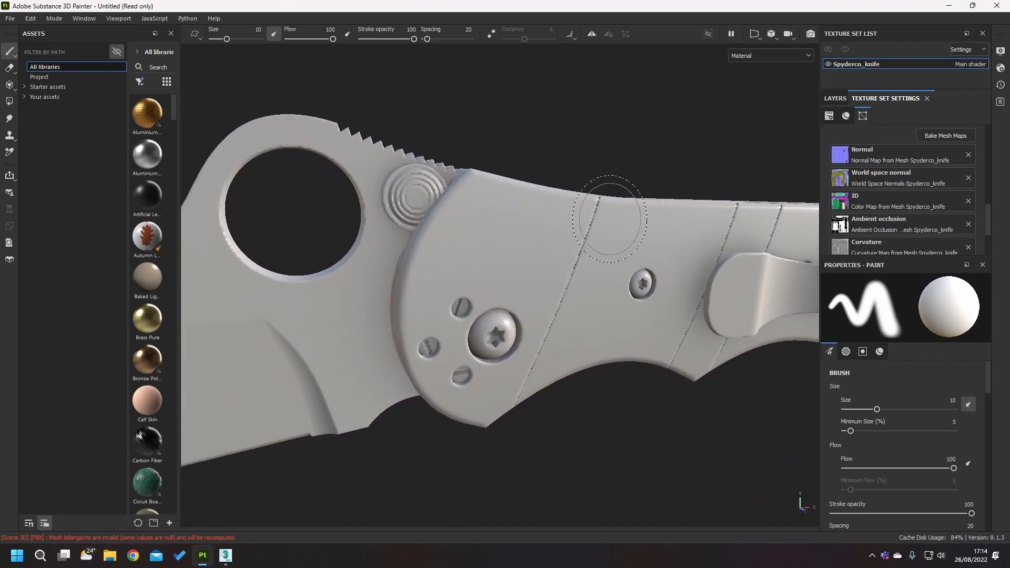
pyautogui.keyDown('ctrl'); pyautogui.moveTo(596, 204); pyautogui.dragTo(566, 203, button='right'); pyautogui.keyUp('ctrl')
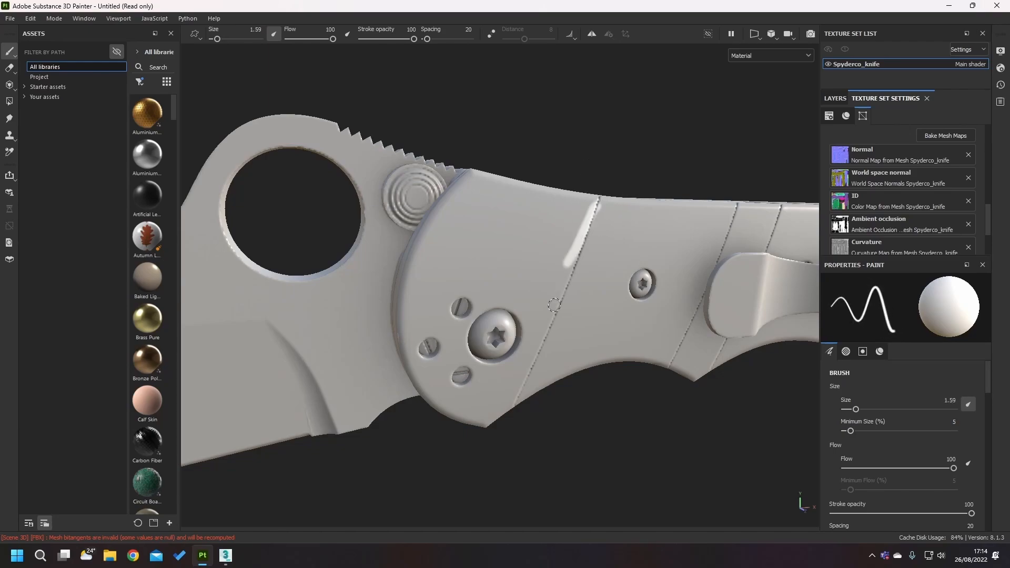
# - Examine the baked handle seams, pocket clip, spine and blade from several angles
pyautogui.moveTo(588, 230)
pyautogui.keyDown('alt'); pyautogui.mouseDown()
pyautogui.moveTo(534, 289)
pyautogui.moveTo(579, 316)
pyautogui.moveTo(642, 232)
pyautogui.moveTo(614, 354)
pyautogui.moveTo(648, 234)
pyautogui.mouseUp(); pyautogui.keyUp('alt')
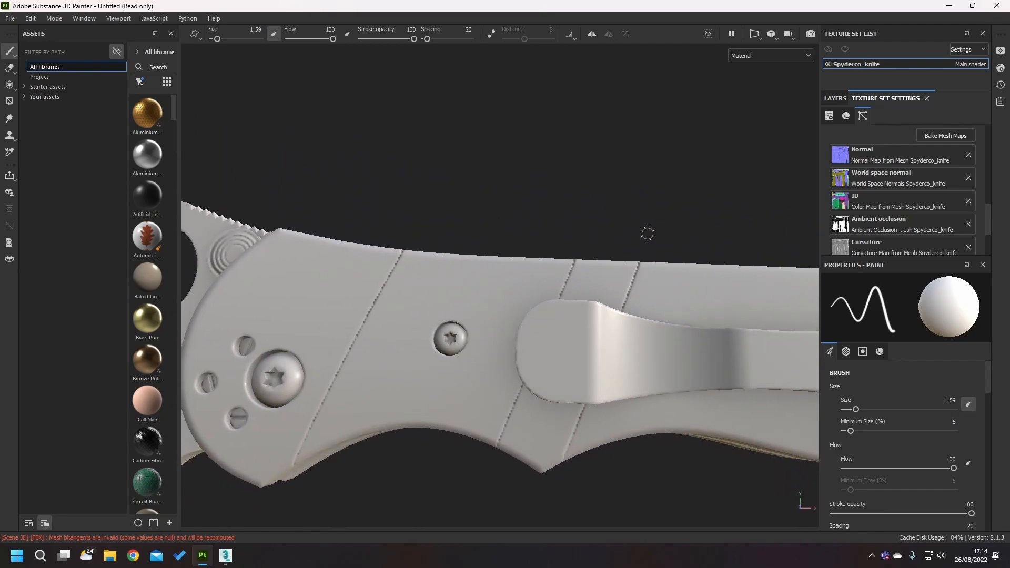
pyautogui.keyDown('alt'); pyautogui.moveTo(574, 273); pyautogui.dragTo(571, 423); pyautogui.keyUp('alt')
pyautogui.keyDown('alt'); pyautogui.moveTo(669, 413); pyautogui.dragTo(414, 344, button='right'); pyautogui.keyUp('alt')
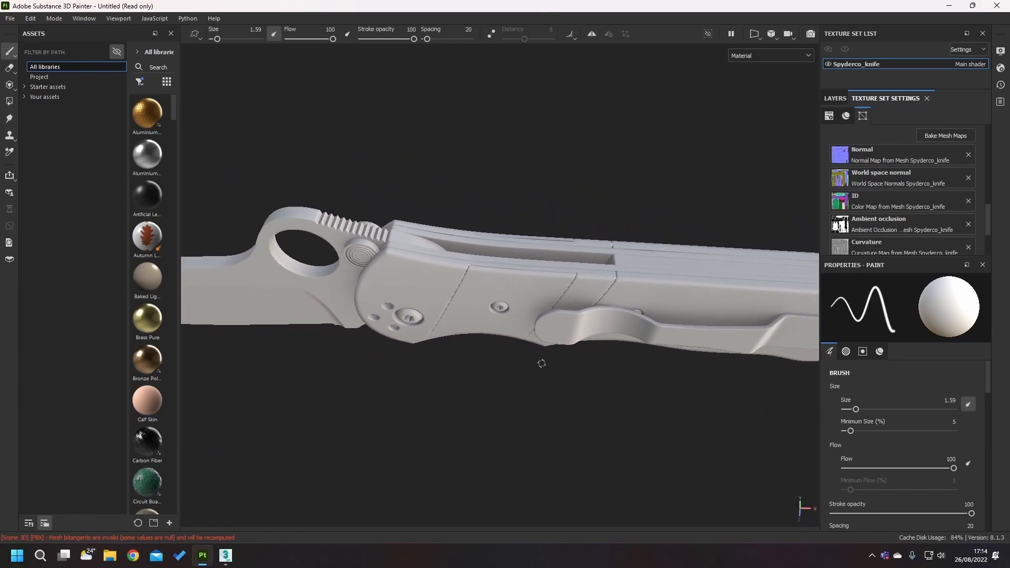
pyautogui.moveTo(542, 364)
pyautogui.keyDown('alt'); pyautogui.mouseDown()
pyautogui.moveTo(429, 218)
pyautogui.moveTo(535, 233)
pyautogui.moveTo(460, 228)
pyautogui.moveTo(683, 214)
pyautogui.moveTo(615, 295)
pyautogui.moveTo(460, 314)
pyautogui.moveTo(408, 302)
pyautogui.moveTo(584, 374)
pyautogui.moveTo(626, 350)
pyautogui.moveTo(582, 318)
pyautogui.moveTo(595, 263)
pyautogui.moveTo(593, 343)
pyautogui.moveTo(524, 354)
pyautogui.mouseUp(); pyautogui.keyUp('alt')
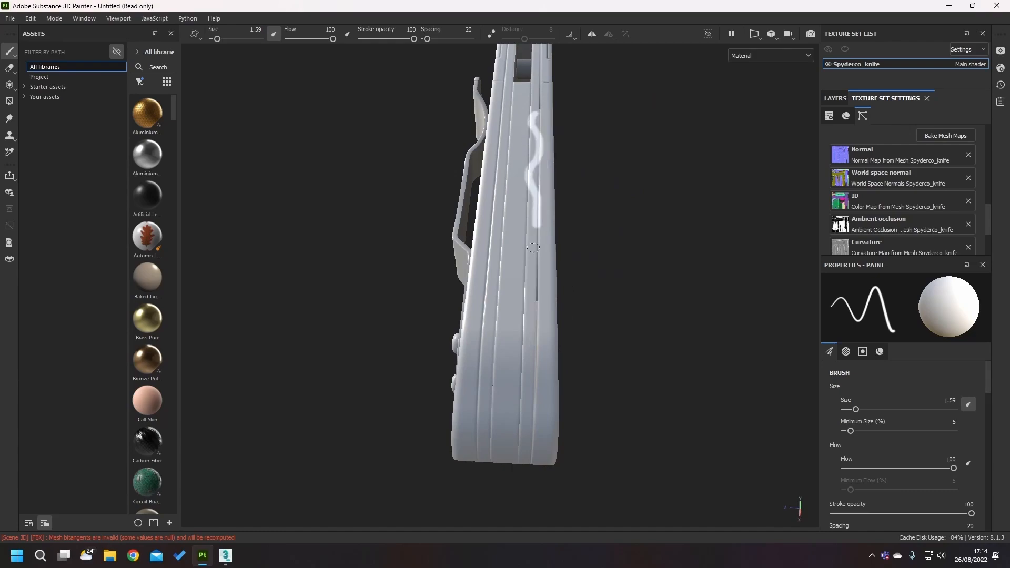
pyautogui.keyDown('alt'); pyautogui.moveTo(565, 310); pyautogui.dragTo(534, 247); pyautogui.keyUp('alt')
pyautogui.keyDown('alt'); pyautogui.moveTo(425, 280); pyautogui.dragTo(457, 201); pyautogui.keyUp('alt')
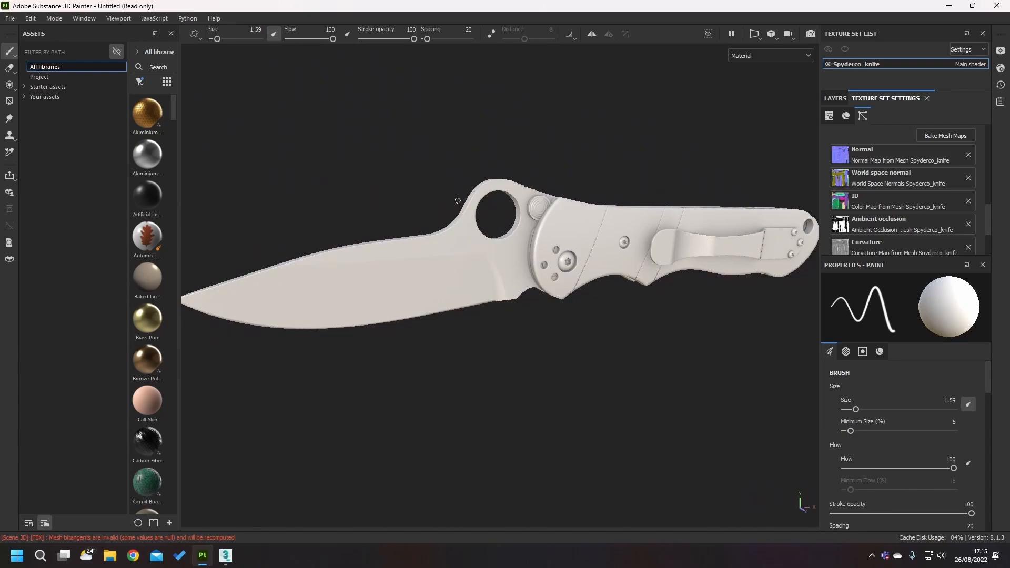
# - Display the baked ID map on the knife, inspect it and return to the material view
pyautogui.click(923, 135)
pyautogui.click(677, 100)
pyautogui.press('b')
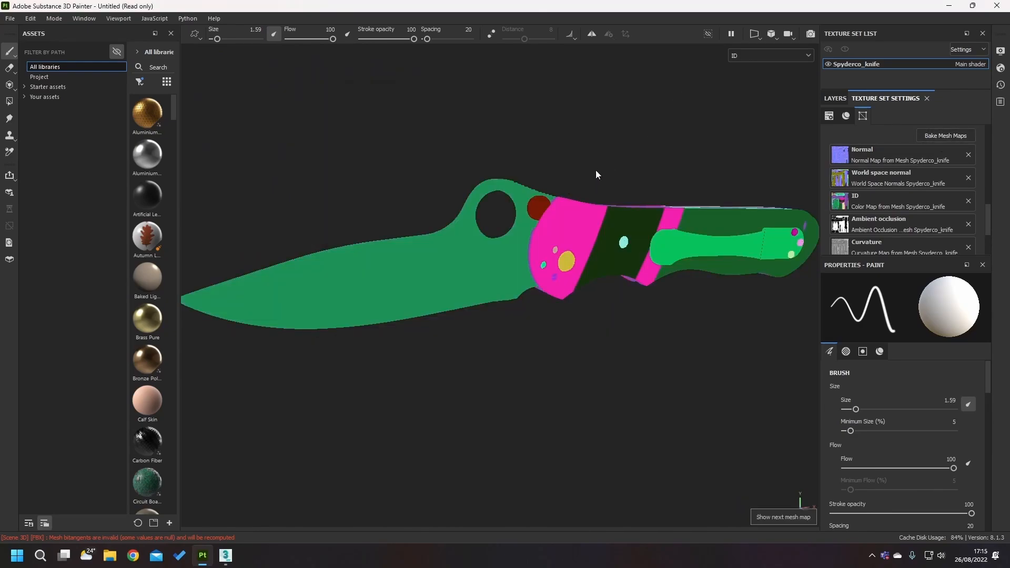
pyautogui.moveTo(596, 173)
pyautogui.keyDown('alt'); pyautogui.mouseDown()
pyautogui.moveTo(635, 156)
pyautogui.moveTo(652, 333)
pyautogui.moveTo(604, 94)
pyautogui.moveTo(612, 198)
pyautogui.moveTo(597, 165)
pyautogui.moveTo(576, 171)
pyautogui.mouseUp(); pyautogui.keyUp('alt')
pyautogui.press('m')
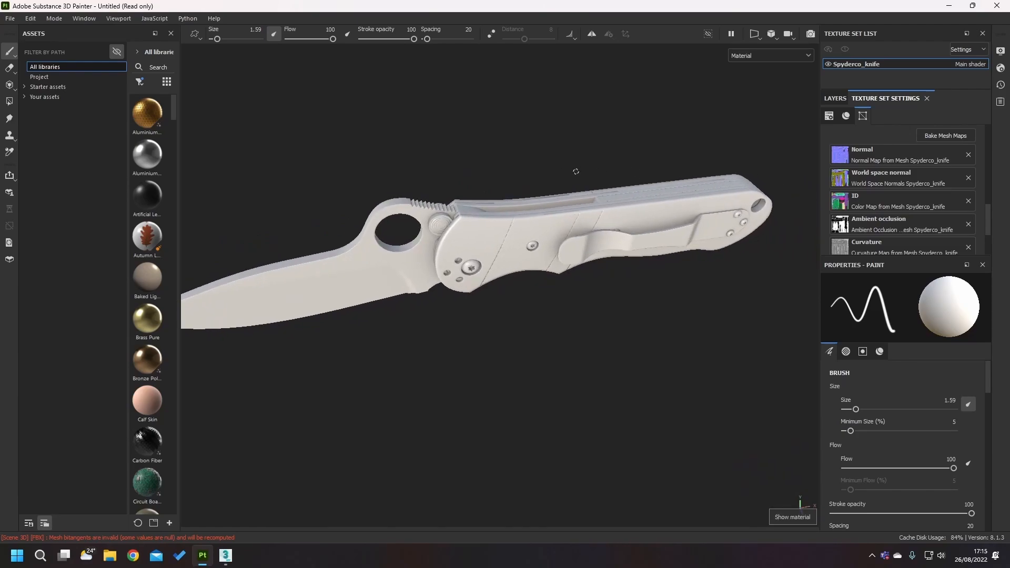
# - Reopen the bake settings and set the Output Size to 4096 and the Dilation Width to 8
pyautogui.click(940, 135)
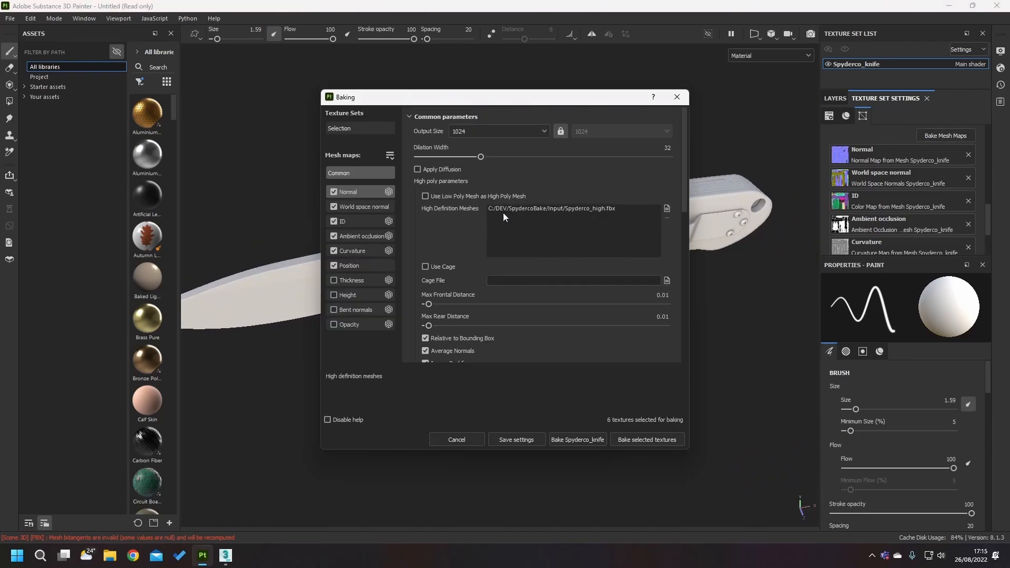
pyautogui.click(498, 131)
pyautogui.click(483, 220)
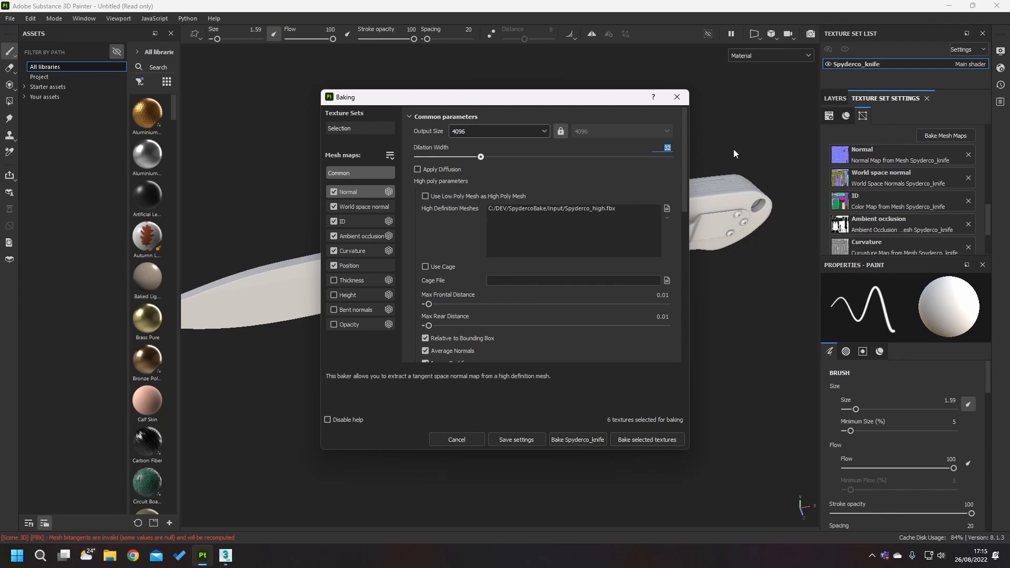
pyautogui.write('8')
pyautogui.press('Return')
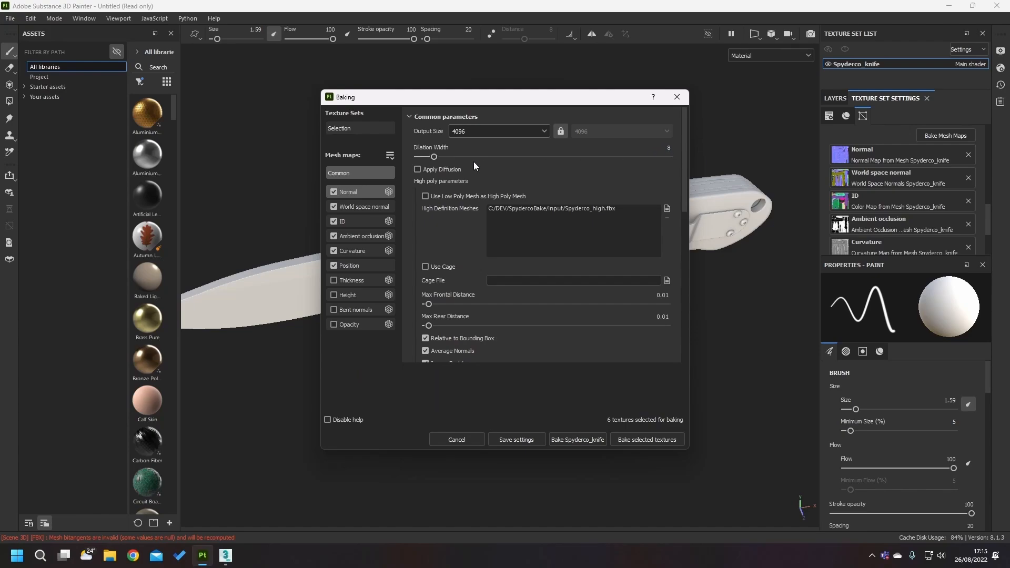
pyautogui.moveTo(428, 97); pyautogui.dragTo(415, 66)
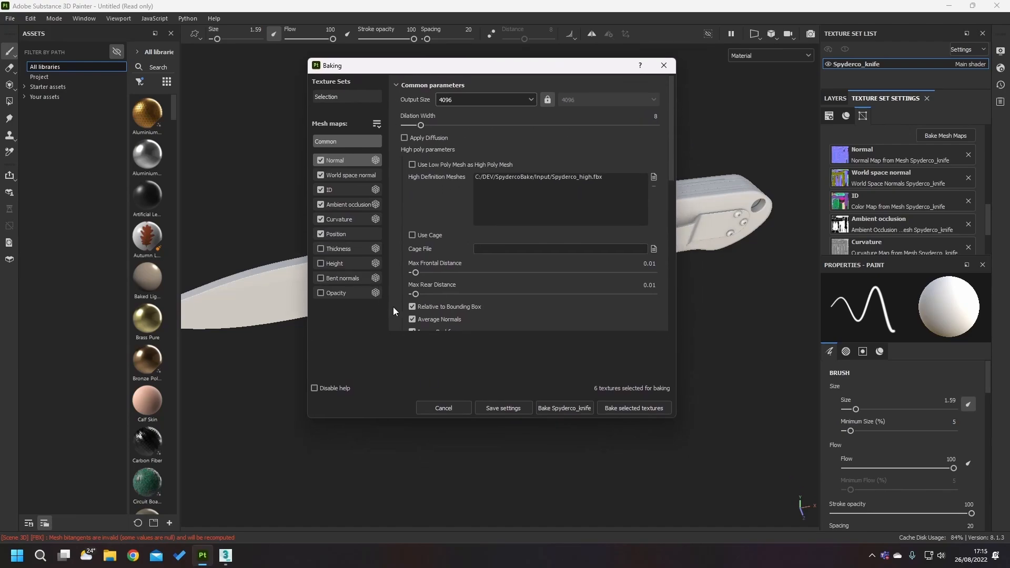
# - Bake the six selected mesh maps for the knife
pyautogui.click(652, 408)
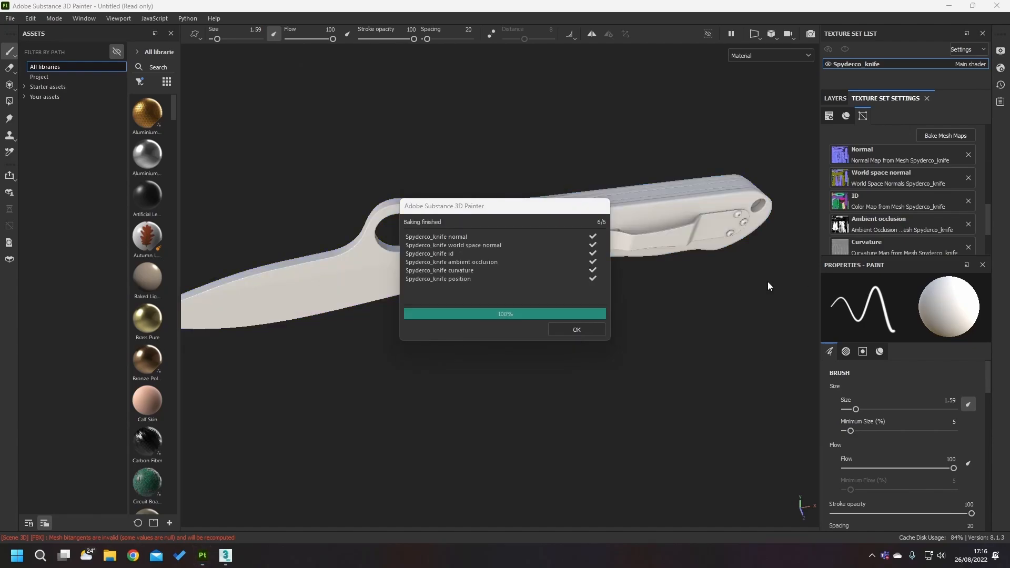
pyautogui.click(577, 329)
# - Examine the rebaked handle seams, spine, pocket clip and blade from several angles
pyautogui.scroll(5, 451, 284)
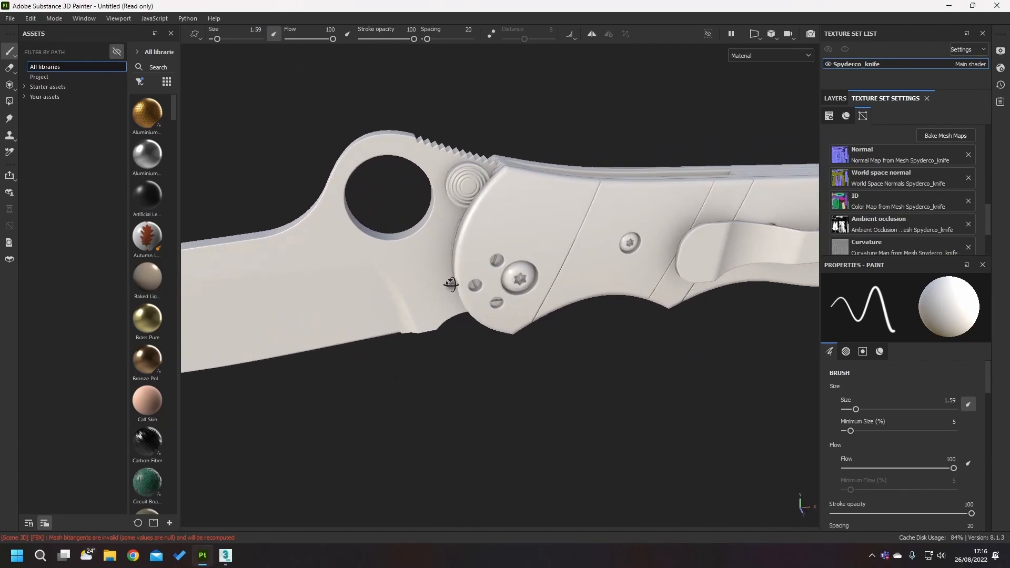
pyautogui.keyDown('alt'); pyautogui.moveTo(451, 284); pyautogui.dragTo(605, 328); pyautogui.keyUp('alt')
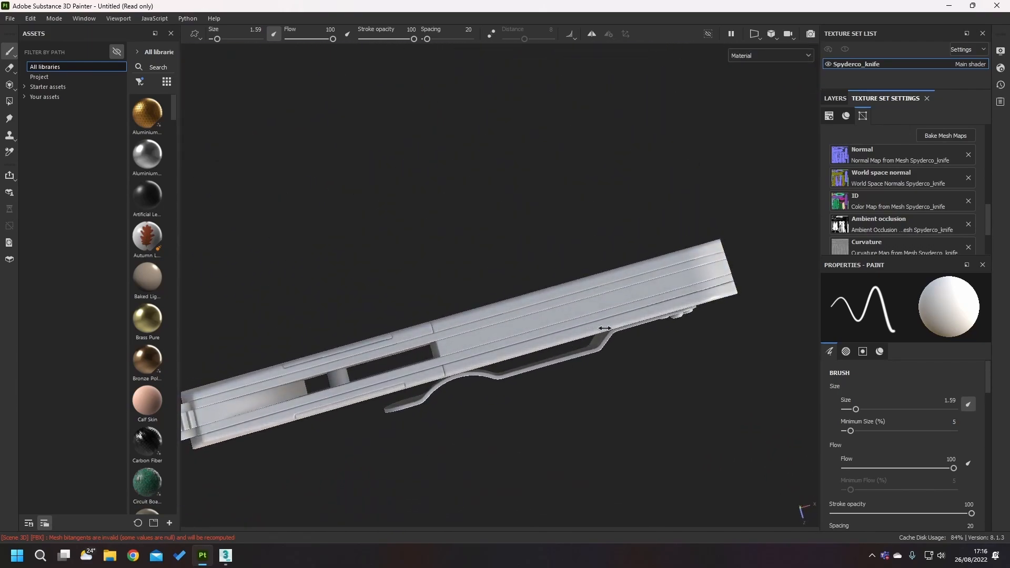
pyautogui.scroll(5, 621, 315)
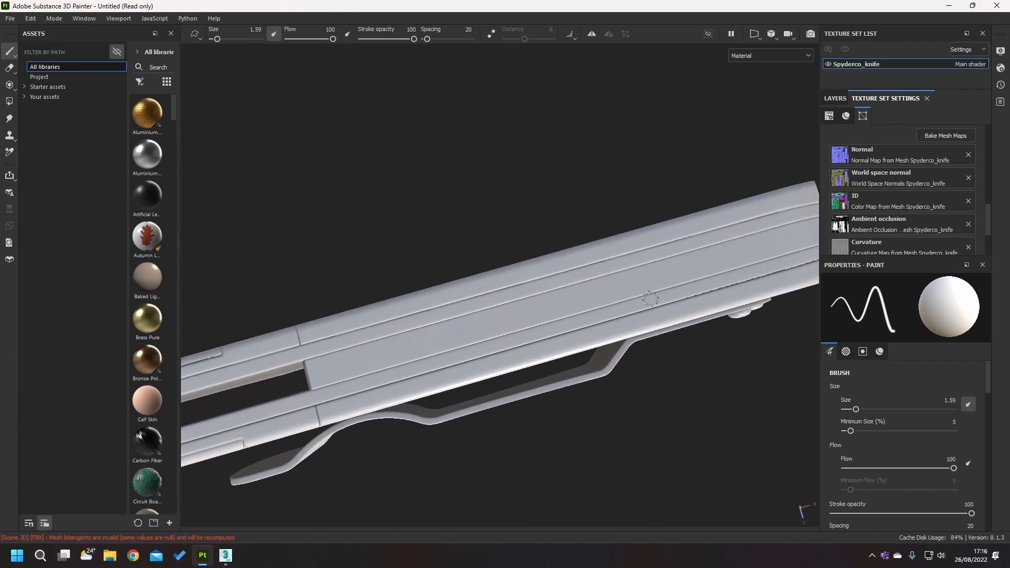
pyautogui.moveTo(650, 299)
pyautogui.keyDown('alt'); pyautogui.mouseDown()
pyautogui.moveTo(632, 337)
pyautogui.moveTo(604, 354)
pyautogui.moveTo(514, 262)
pyautogui.moveTo(469, 194)
pyautogui.moveTo(709, 188)
pyautogui.moveTo(733, 350)
pyautogui.moveTo(523, 255)
pyautogui.mouseUp(); pyautogui.keyUp('alt')
pyautogui.scroll(-3, 714, 250)
pyautogui.keyDown('alt'); pyautogui.moveTo(523, 255); pyautogui.dragTo(532, 372, button='right'); pyautogui.keyUp('alt')
pyautogui.moveTo(532, 372)
pyautogui.keyDown('alt'); pyautogui.mouseDown()
pyautogui.moveTo(567, 379)
pyautogui.moveTo(445, 345)
pyautogui.moveTo(442, 235)
pyautogui.moveTo(440, 317)
pyautogui.moveTo(546, 184)
pyautogui.moveTo(629, 239)
pyautogui.moveTo(523, 259)
pyautogui.moveTo(537, 273)
pyautogui.moveTo(554, 128)
pyautogui.moveTo(481, 293)
pyautogui.moveTo(548, 293)
pyautogui.moveTo(457, 431)
pyautogui.moveTo(480, 498)
pyautogui.moveTo(473, 384)
pyautogui.moveTo(623, 356)
pyautogui.moveTo(435, 319)
pyautogui.moveTo(442, 149)
pyautogui.moveTo(609, 288)
pyautogui.moveTo(508, 216)
pyautogui.moveTo(517, 135)
pyautogui.moveTo(514, 361)
pyautogui.moveTo(432, 312)
pyautogui.moveTo(616, 420)
pyautogui.moveTo(507, 377)
pyautogui.moveTo(587, 388)
pyautogui.moveTo(633, 367)
pyautogui.moveTo(604, 266)
pyautogui.moveTo(665, 439)
pyautogui.moveTo(562, 350)
pyautogui.moveTo(482, 341)
pyautogui.mouseUp(); pyautogui.keyUp('alt')
pyautogui.keyDown('alt'); pyautogui.moveTo(538, 380); pyautogui.dragTo(423, 379); pyautogui.keyUp('alt')
pyautogui.keyDown('alt'); pyautogui.moveTo(507, 364); pyautogui.dragTo(410, 184, button='right'); pyautogui.keyUp('alt')
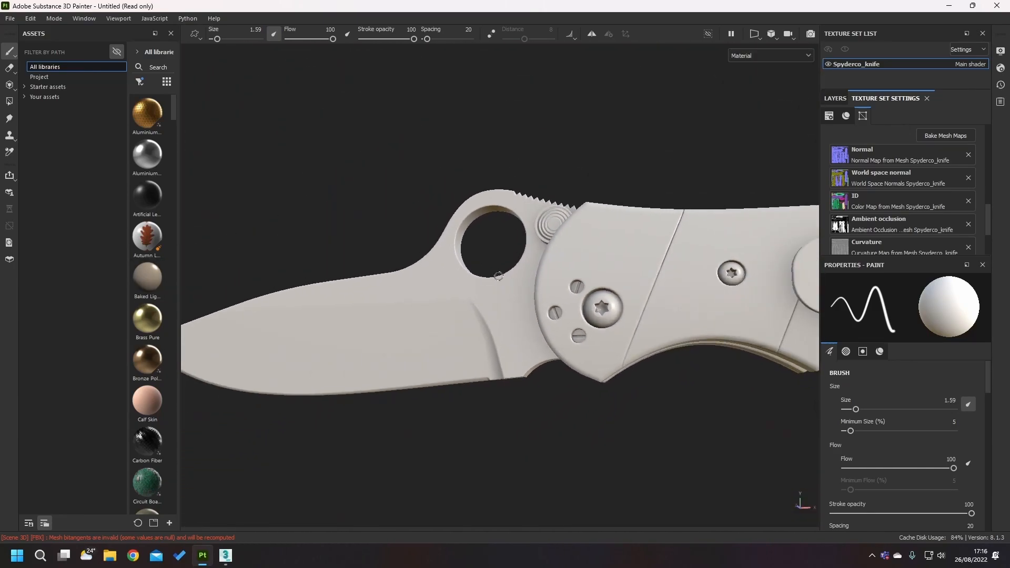
pyautogui.keyDown('alt'); pyautogui.moveTo(737, 337); pyautogui.dragTo(445, 345, button='middle'); pyautogui.keyUp('alt')
pyautogui.keyDown('alt'); pyautogui.moveTo(444, 345); pyautogui.dragTo(564, 297); pyautogui.keyUp('alt')
# - Cycle through the baked mesh maps on the knife, viewing the ID map and stopping at Ambient occlusion
pyautogui.press('b')
pyautogui.press('b')
pyautogui.press('b')
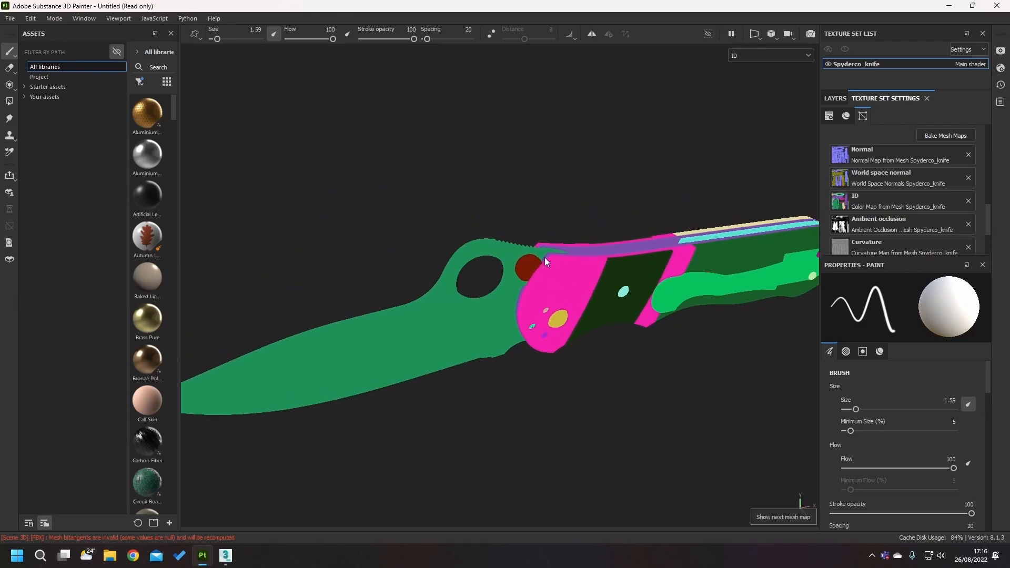
pyautogui.press('b')
pyautogui.moveTo(563, 297)
pyautogui.keyDown('alt'); pyautogui.mouseDown()
pyautogui.moveTo(579, 239)
pyautogui.moveTo(302, 237)
pyautogui.moveTo(513, 270)
pyautogui.moveTo(548, 287)
pyautogui.moveTo(688, 300)
pyautogui.moveTo(501, 253)
pyautogui.moveTo(497, 263)
pyautogui.mouseUp(); pyautogui.keyUp('alt')
pyautogui.press('b')
pyautogui.press('b')
pyautogui.press('b')
pyautogui.press('b')
pyautogui.press('b')
pyautogui.press('b')
pyautogui.press('b')
pyautogui.press('b')
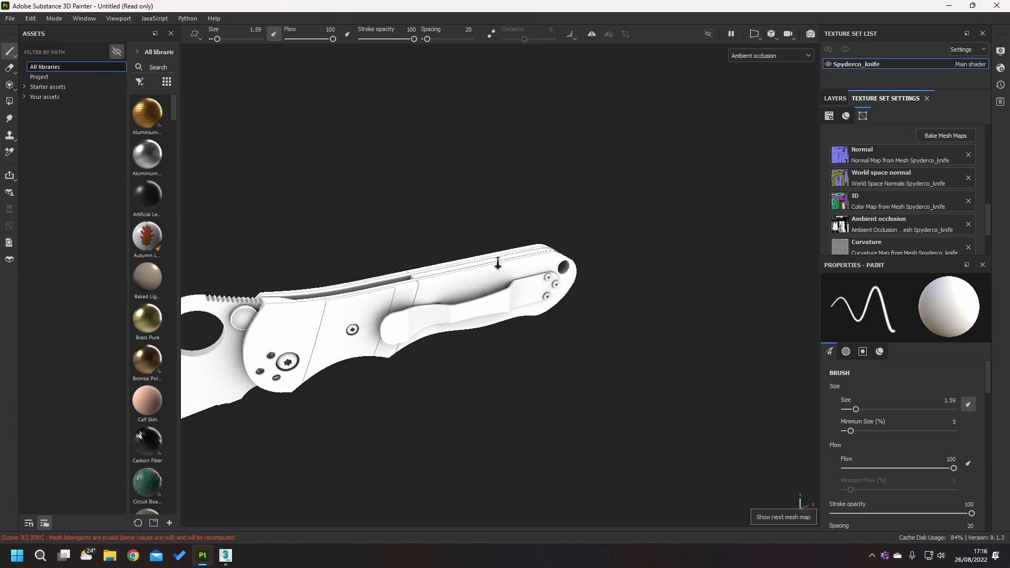
# - Inspect the ambient occlusion map around the pocket clip, screws and handle, up close and as a whole
pyautogui.keyDown('alt'); pyautogui.moveTo(498, 263); pyautogui.dragTo(710, 410, button='right'); pyautogui.keyUp('alt')
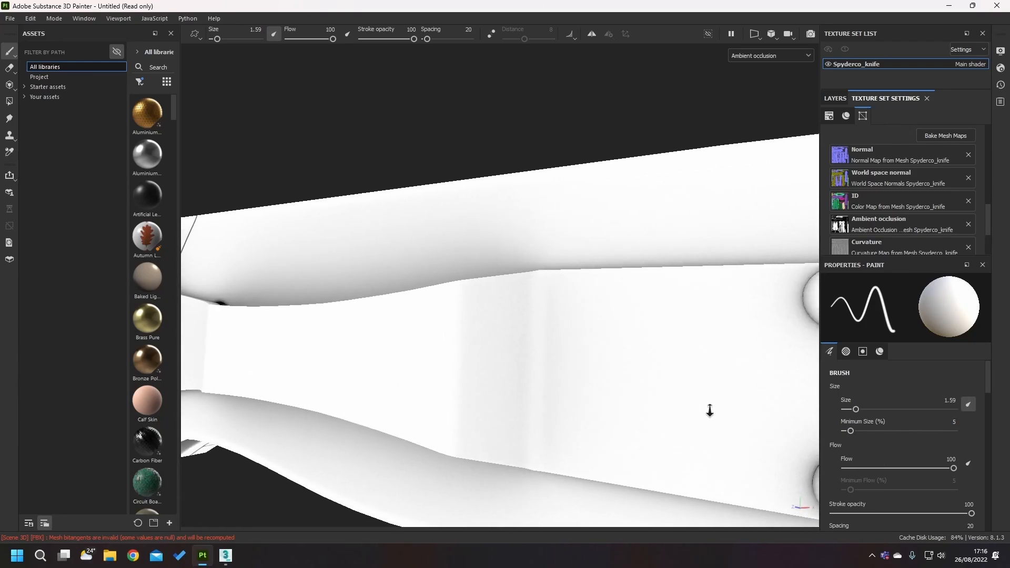
pyautogui.keyDown('alt'); pyautogui.moveTo(710, 411); pyautogui.dragTo(742, 370); pyautogui.keyUp('alt')
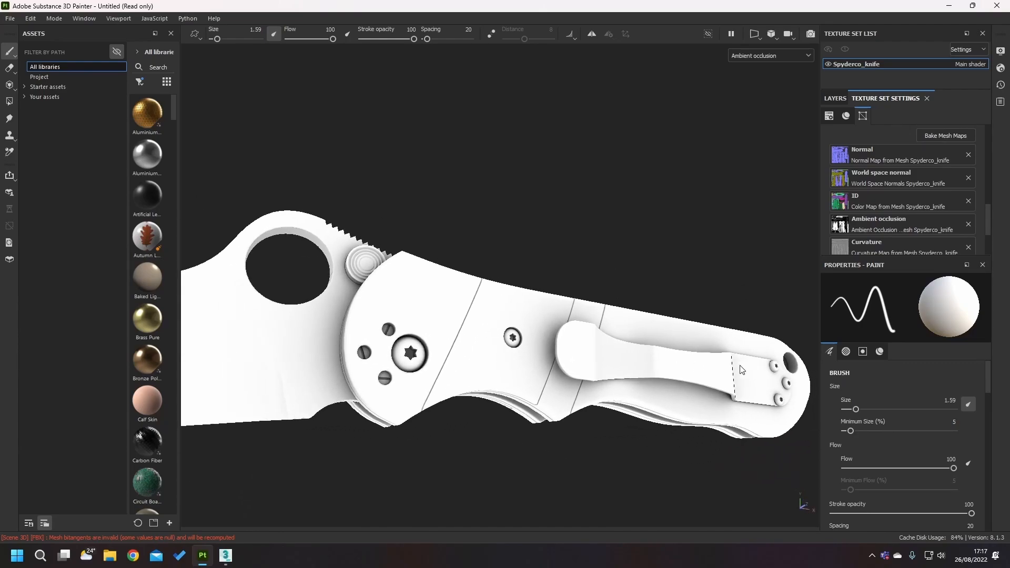
pyautogui.scroll(-5, 683, 305)
pyautogui.keyDown('alt'); pyautogui.moveTo(518, 311); pyautogui.dragTo(469, 435); pyautogui.keyUp('alt')
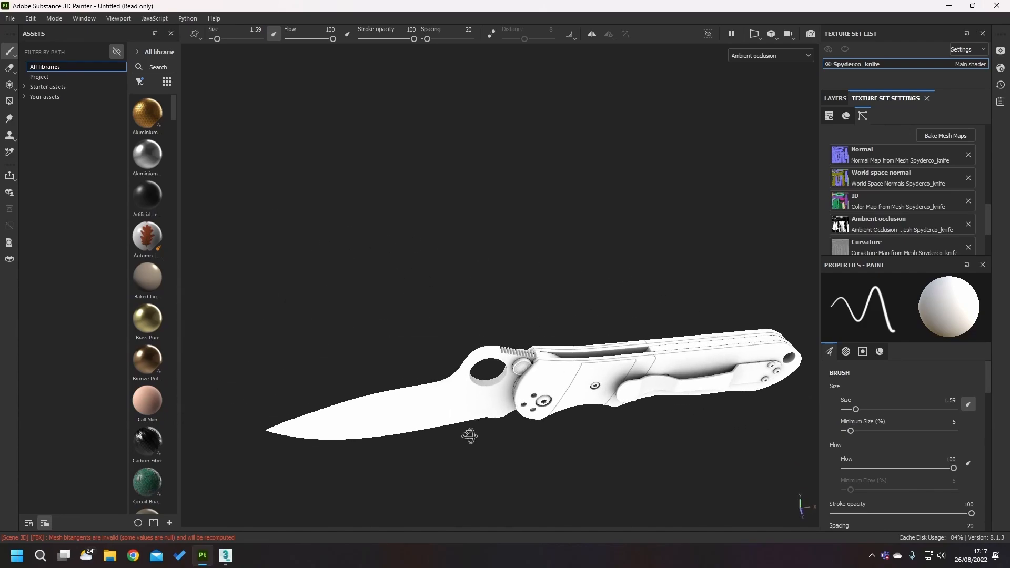
pyautogui.scroll(2, 545, 401)
pyautogui.keyDown('alt'); pyautogui.moveTo(598, 372); pyautogui.dragTo(575, 350, button='middle'); pyautogui.keyUp('alt')
# - Activate Temporal Anti-Aliasing in the display settings and set its Accumulations to 32
pyautogui.click(1005, 53)
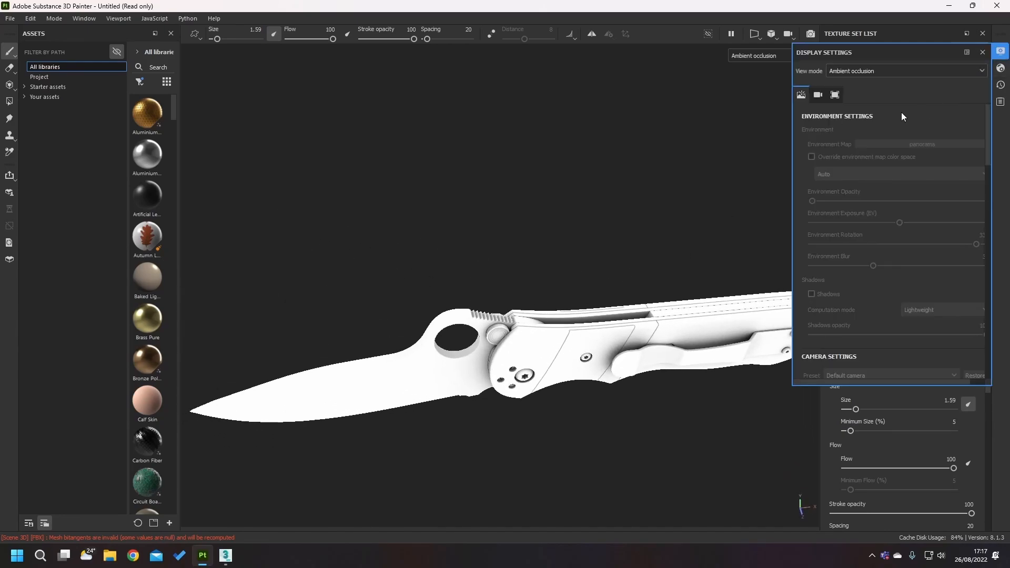
pyautogui.scroll(-10, 857, 234)
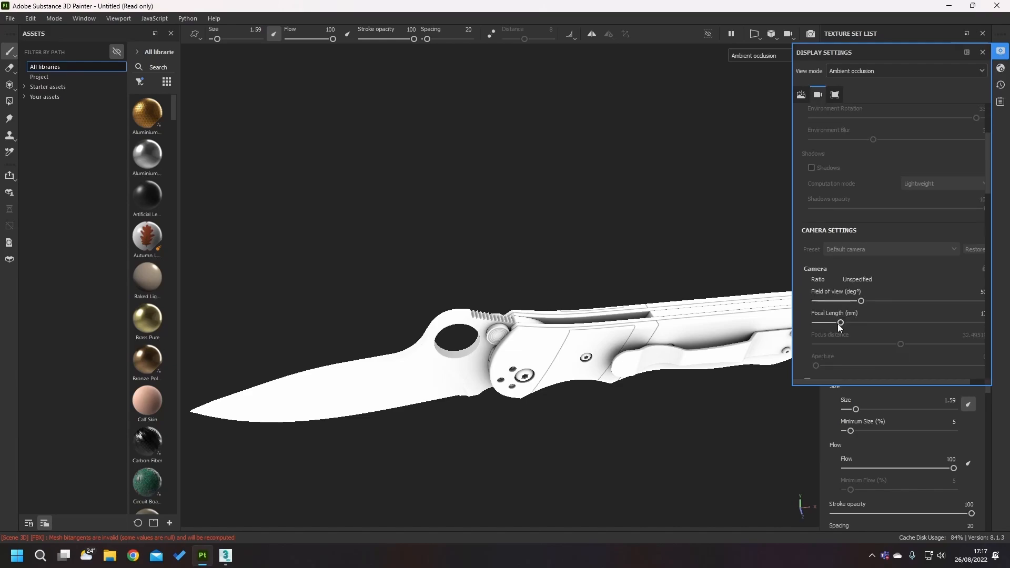
pyautogui.scroll(-3, 840, 238)
pyautogui.click(842, 254)
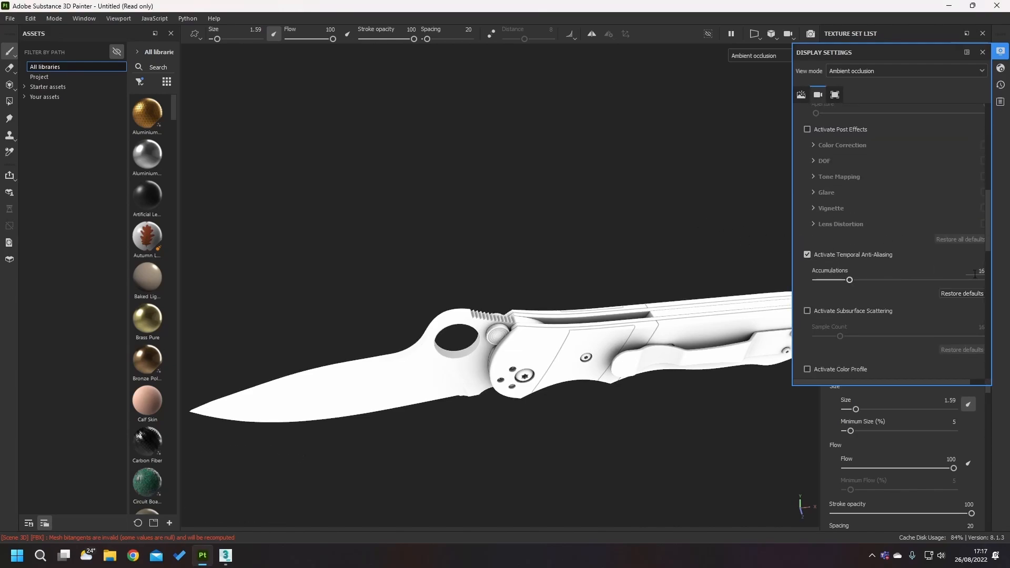
pyautogui.moveTo(876, 280); pyautogui.dragTo(919, 280)
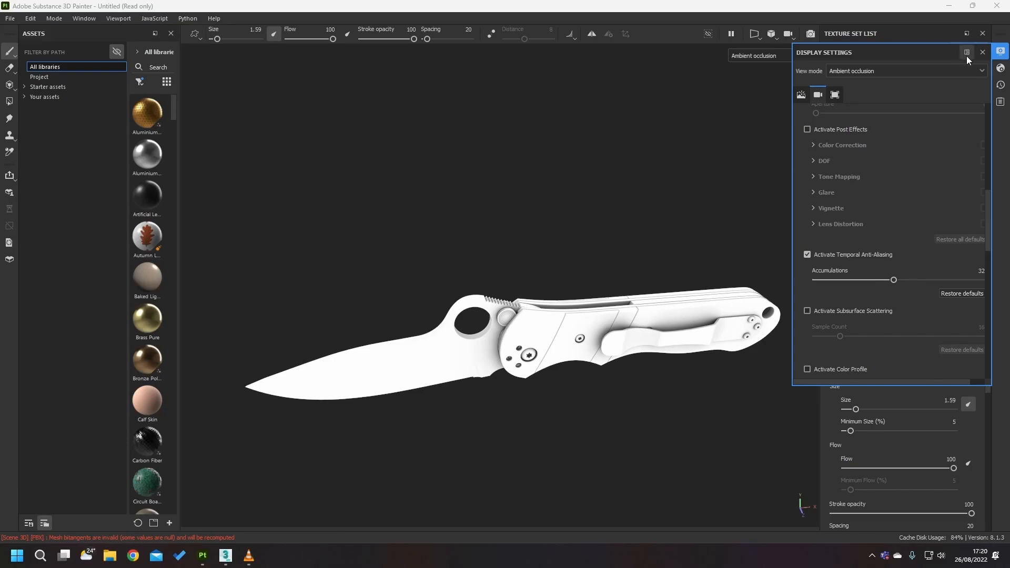
pyautogui.click(984, 53)
# - Examine the ambient occlusion map on the knife's handle and blade with the smoothed display
pyautogui.keyDown('alt'); pyautogui.moveTo(580, 231); pyautogui.dragTo(530, 193, button='middle'); pyautogui.keyUp('alt')
pyautogui.keyDown('alt'); pyautogui.moveTo(530, 193); pyautogui.dragTo(722, 272, button='right'); pyautogui.keyUp('alt')
pyautogui.keyDown('alt'); pyautogui.moveTo(434, 239); pyautogui.dragTo(395, 247, button='middle'); pyautogui.keyUp('alt')
pyautogui.keyDown('alt'); pyautogui.moveTo(395, 247); pyautogui.dragTo(552, 282, button='right'); pyautogui.keyUp('alt')
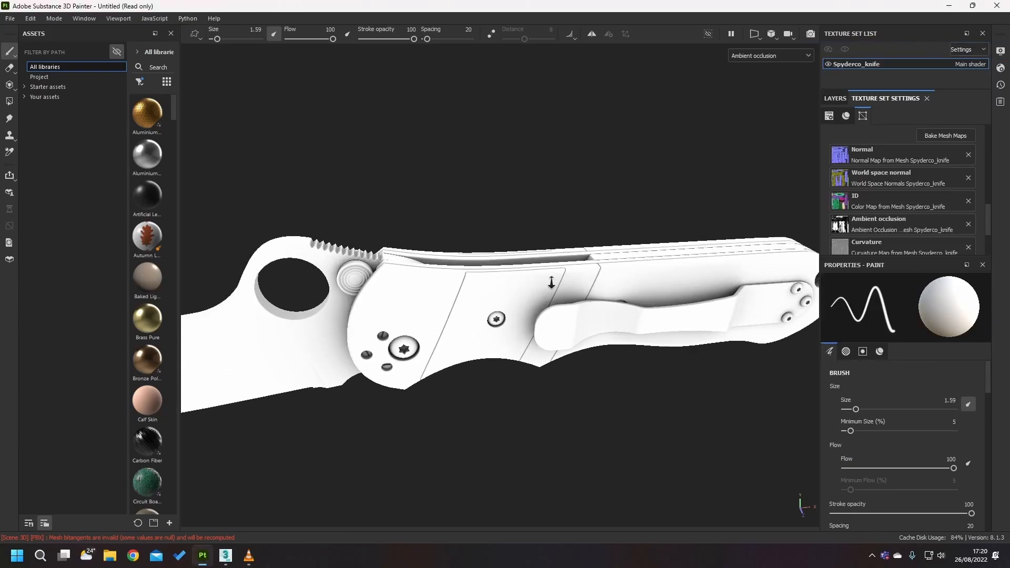
pyautogui.keyDown('alt'); pyautogui.moveTo(613, 302); pyautogui.dragTo(475, 185); pyautogui.keyUp('alt')
pyautogui.keyDown('alt'); pyautogui.moveTo(476, 185); pyautogui.dragTo(590, 221, button='right'); pyautogui.keyUp('alt')
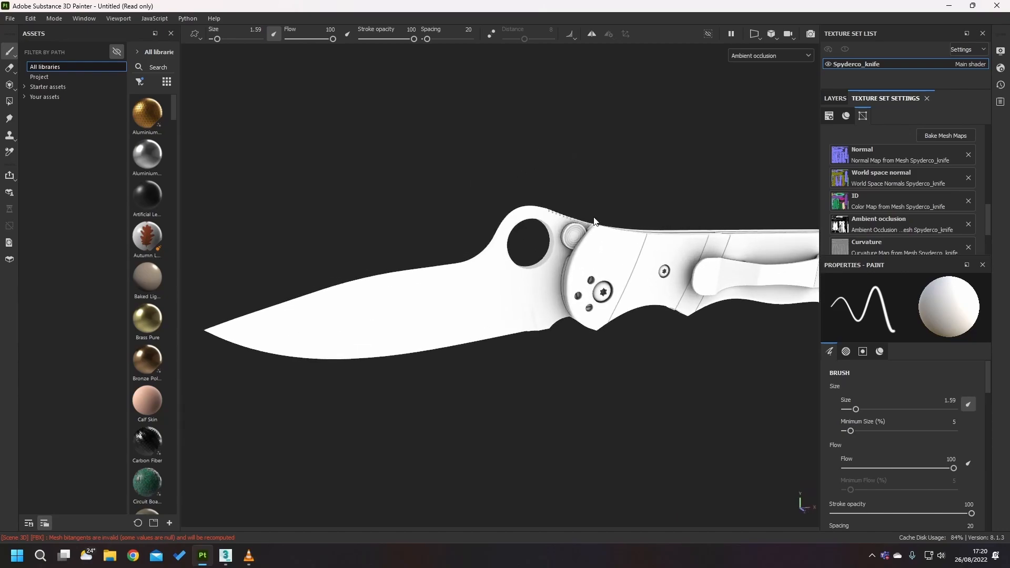
# - Return to the material view and examine the two small round details on the blade's other side under rotated lighting
pyautogui.press('m')
pyautogui.keyDown('alt'); pyautogui.moveTo(620, 219); pyautogui.dragTo(548, 255); pyautogui.keyUp('alt')
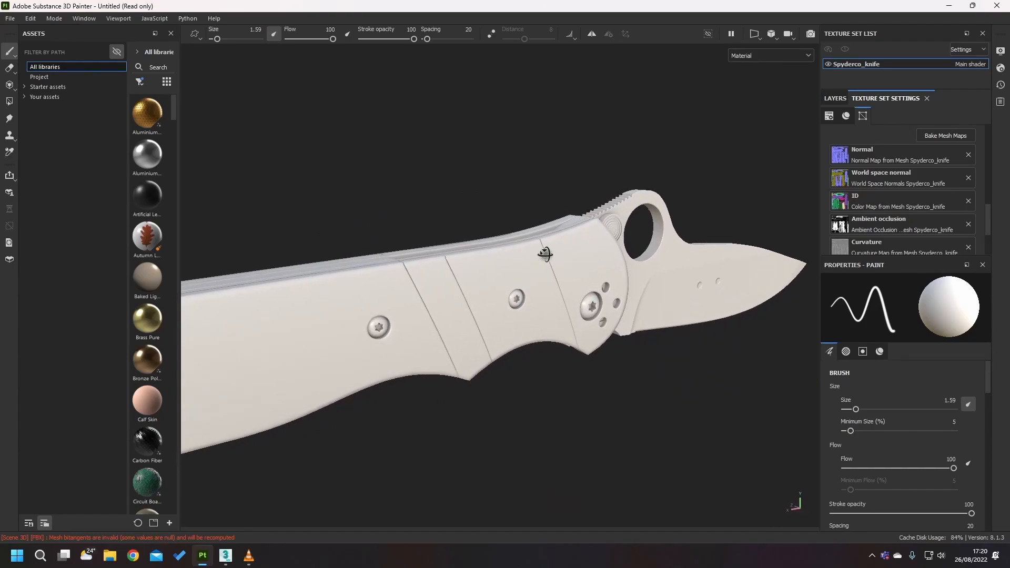
pyautogui.keyDown('alt'); pyautogui.moveTo(547, 254); pyautogui.dragTo(227, 209, button='right'); pyautogui.keyUp('alt')
pyautogui.keyDown('alt'); pyautogui.moveTo(227, 209); pyautogui.dragTo(211, 210); pyautogui.keyUp('alt')
pyautogui.keyDown('alt'); pyautogui.moveTo(500, 263); pyautogui.dragTo(674, 300, button='right'); pyautogui.keyUp('alt')
pyautogui.keyDown('alt'); pyautogui.moveTo(674, 300); pyautogui.dragTo(519, 258, button='middle'); pyautogui.keyUp('alt')
pyautogui.keyDown('alt'); pyautogui.moveTo(518, 258); pyautogui.dragTo(719, 295, button='right'); pyautogui.keyUp('alt')
pyautogui.keyDown('alt'); pyautogui.moveTo(607, 274); pyautogui.dragTo(500, 258); pyautogui.keyUp('alt')
pyautogui.moveTo(500, 258)
pyautogui.keyDown('alt'); pyautogui.mouseDown(button='right')
pyautogui.moveTo(577, 282)
pyautogui.moveTo(524, 270)
pyautogui.moveTo(497, 243)
pyautogui.mouseUp(button='right'); pyautogui.keyUp('alt')
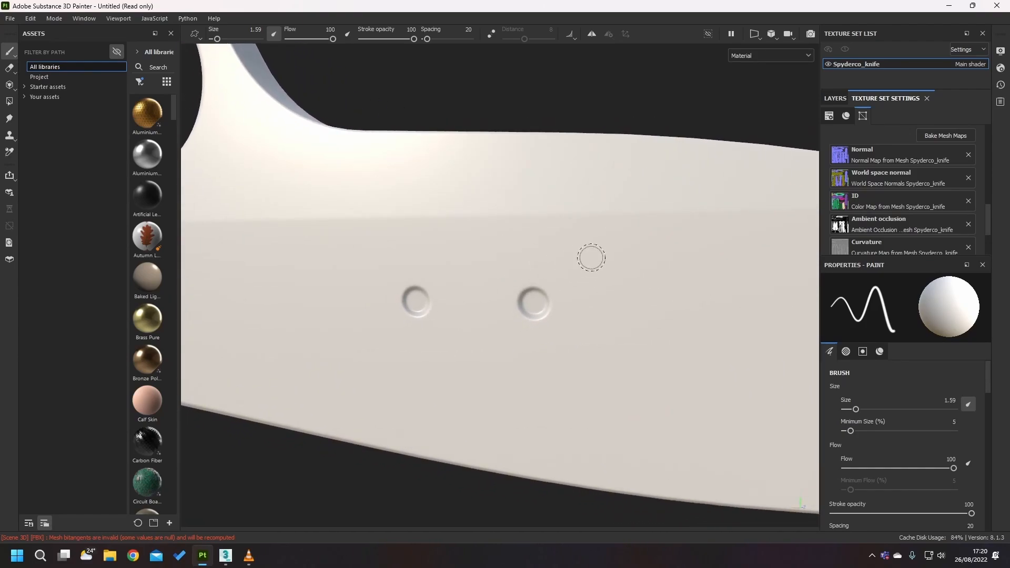
pyautogui.moveTo(591, 257)
pyautogui.keyDown('shift'); pyautogui.mouseDown(button='right')
pyautogui.moveTo(550, 258)
pyautogui.moveTo(573, 255)
pyautogui.mouseUp(button='right'); pyautogui.keyUp('shift')
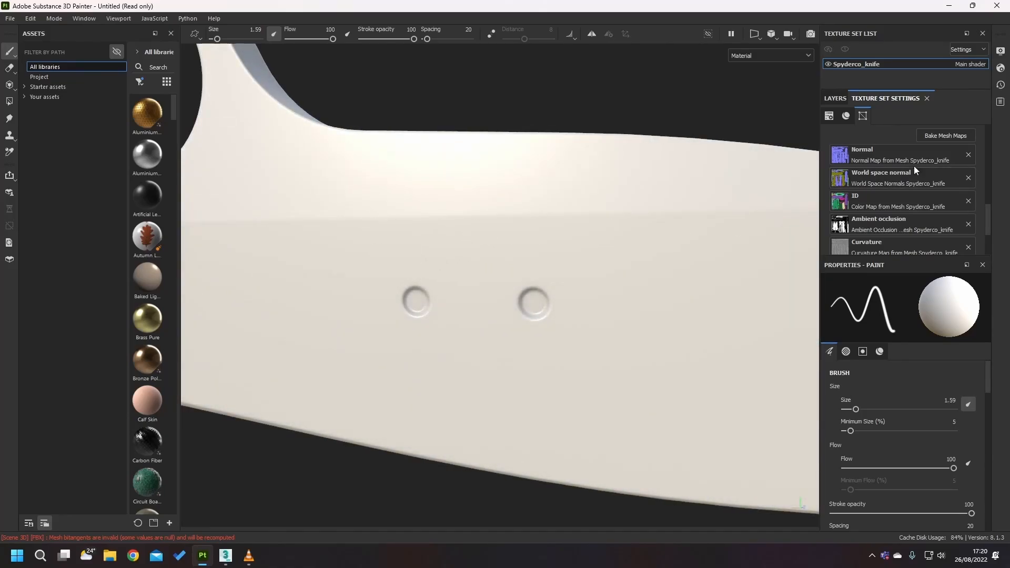
# - Display the ambient occlusion map, inspect the two round blade details in it and return to the material view
pyautogui.click(835, 98)
pyautogui.click(891, 98)
pyautogui.scroll(-1, 893, 200)
pyautogui.press('b')
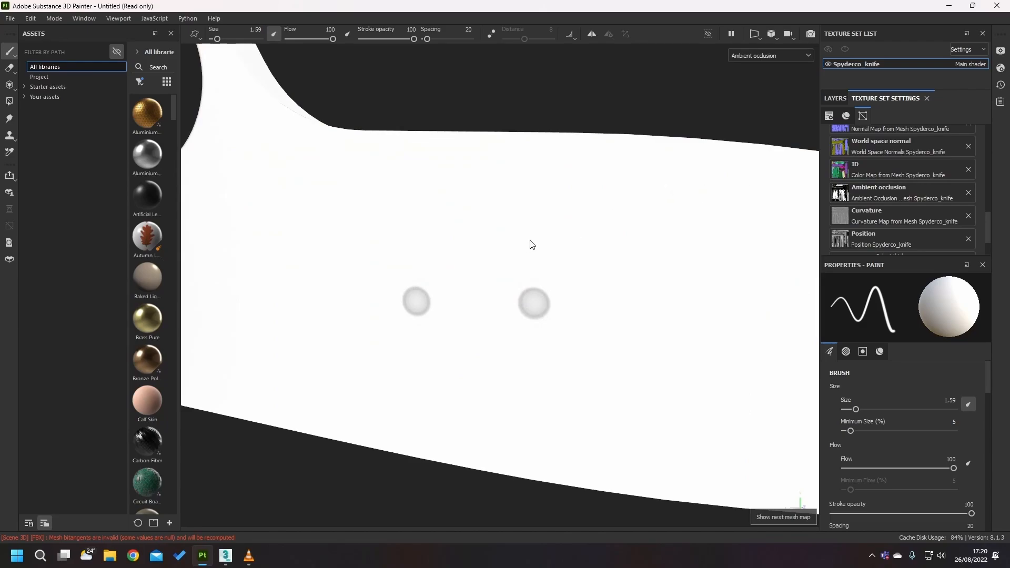
pyautogui.keyDown('alt'); pyautogui.moveTo(531, 241); pyautogui.dragTo(496, 279); pyautogui.keyUp('alt')
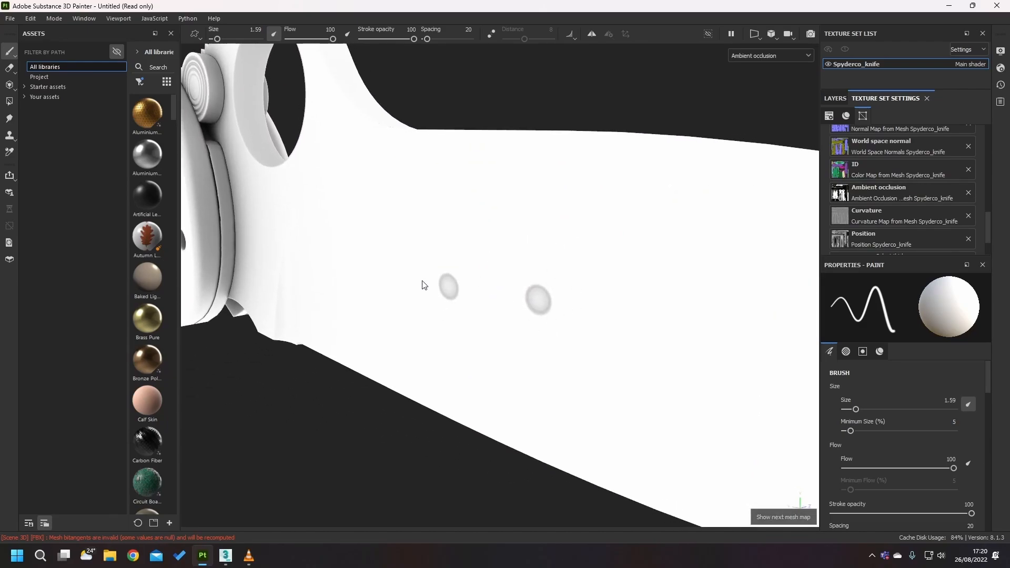
pyautogui.keyDown('alt'); pyautogui.moveTo(423, 282); pyautogui.dragTo(483, 226); pyautogui.keyUp('alt')
pyautogui.keyDown('alt'); pyautogui.moveTo(483, 227); pyautogui.dragTo(466, 227, button='right'); pyautogui.keyUp('alt')
pyautogui.keyDown('alt'); pyautogui.moveTo(465, 227); pyautogui.dragTo(469, 235, button='middle'); pyautogui.keyUp('alt')
pyautogui.keyDown('alt'); pyautogui.moveTo(469, 235); pyautogui.dragTo(592, 275, button='right'); pyautogui.keyUp('alt')
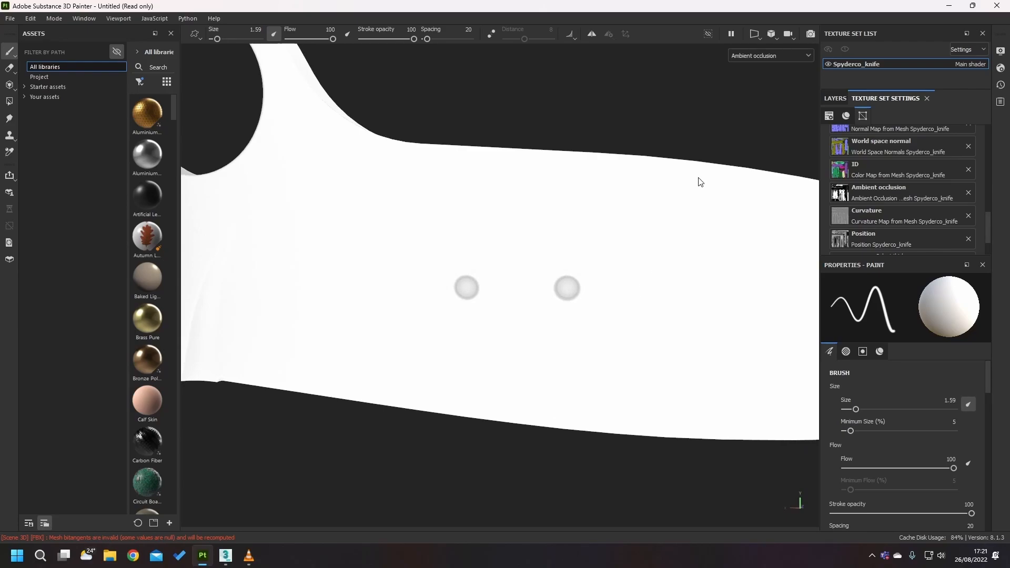
pyautogui.press('m')
pyautogui.keyDown('alt'); pyautogui.moveTo(658, 204); pyautogui.dragTo(621, 187); pyautogui.keyUp('alt')
# - Reopen the bake settings with only Ambient occlusion selected and show its baker parameters
pyautogui.click(841, 100)
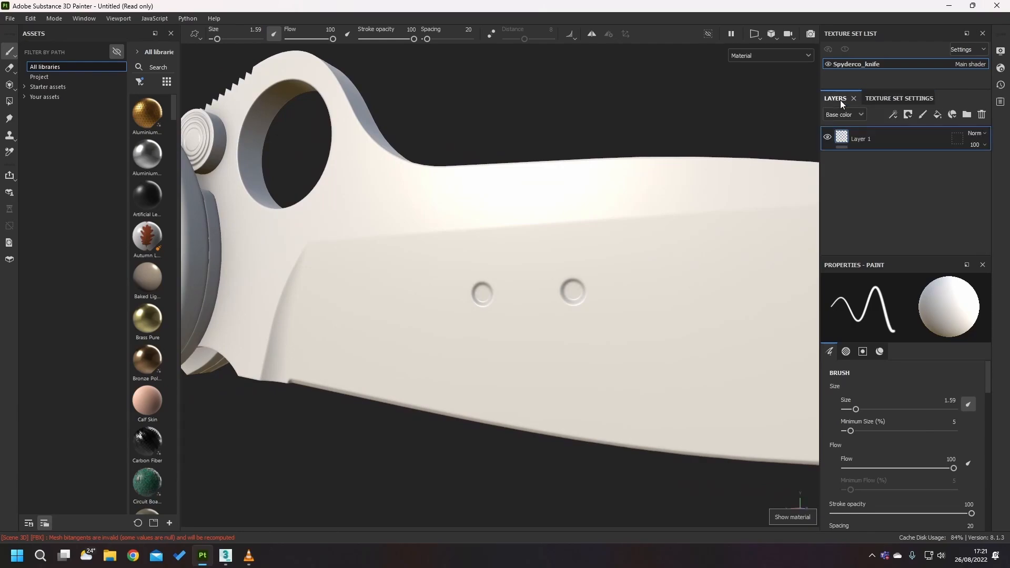
pyautogui.click(901, 100)
pyautogui.scroll(8, 925, 184)
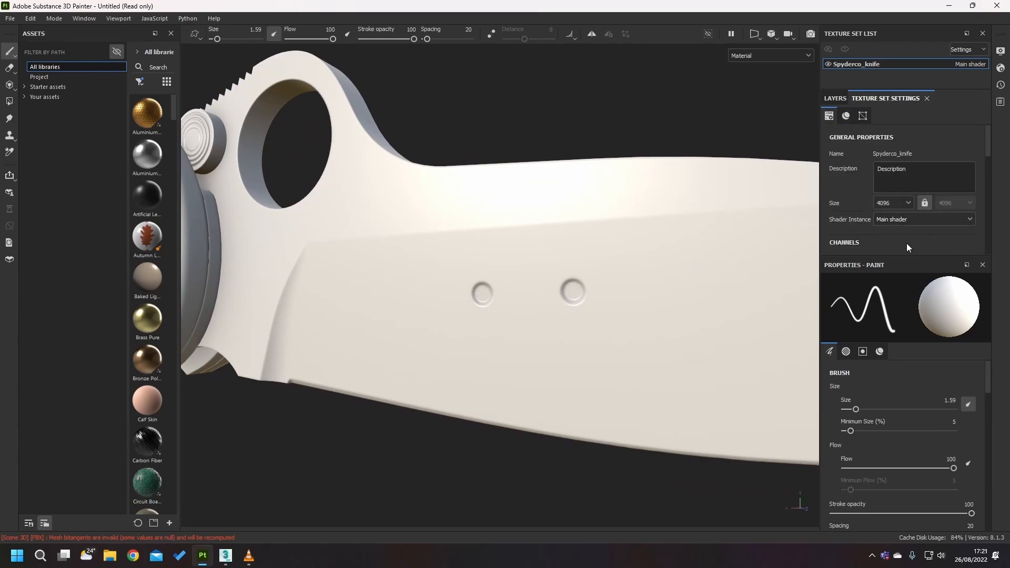
pyautogui.scroll(-2, 939, 204)
pyautogui.scroll(-3, 927, 205)
pyautogui.click(945, 167)
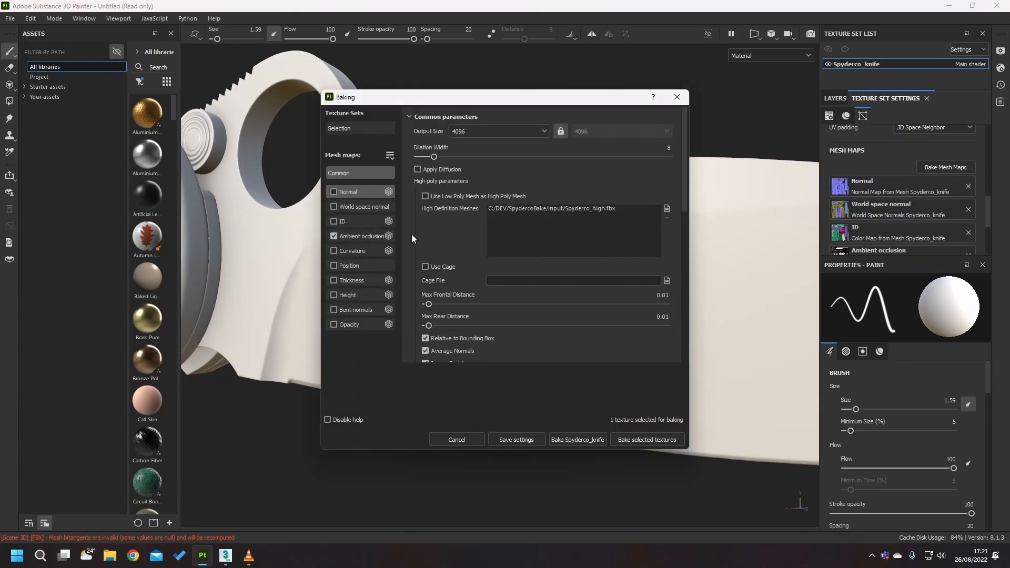
pyautogui.click(356, 235)
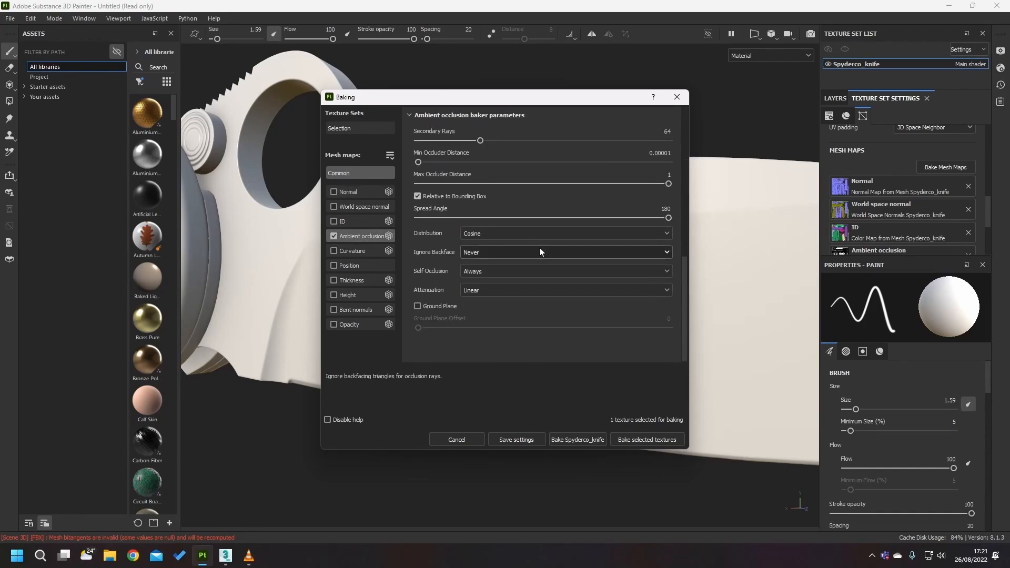
# - Review the Self Occlusion and Ignore Backface choices, and rebake only the ambient occlusion map
pyautogui.click(486, 271)
pyautogui.click(485, 254)
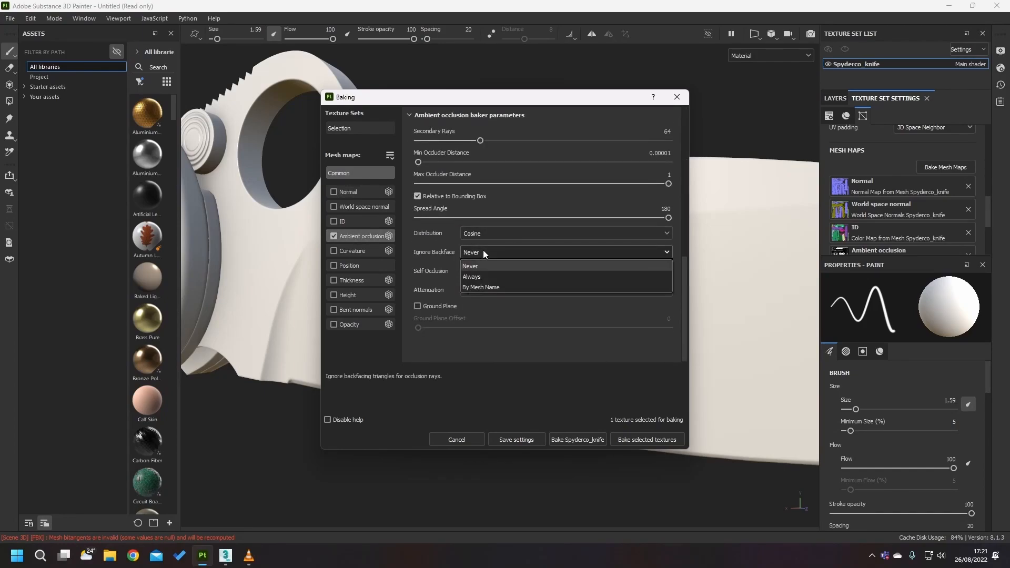
pyautogui.click(478, 266)
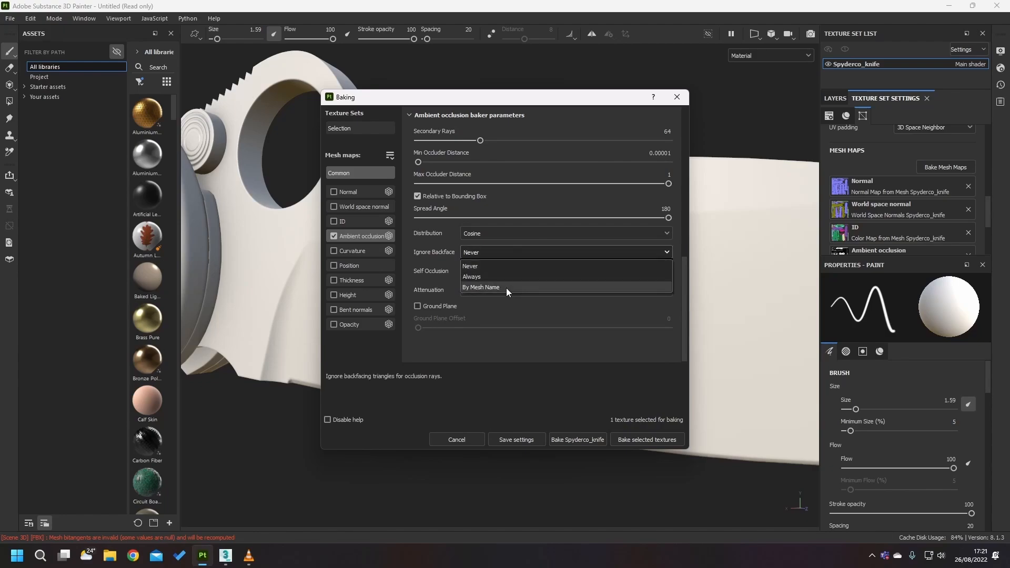
pyautogui.click(641, 442)
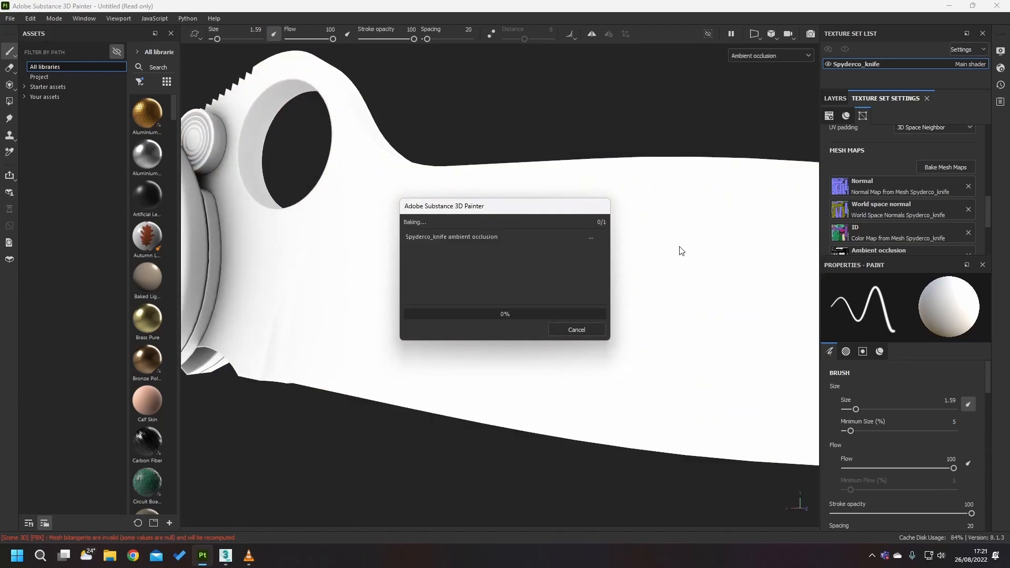
pyautogui.moveTo(542, 209); pyautogui.dragTo(294, 285)
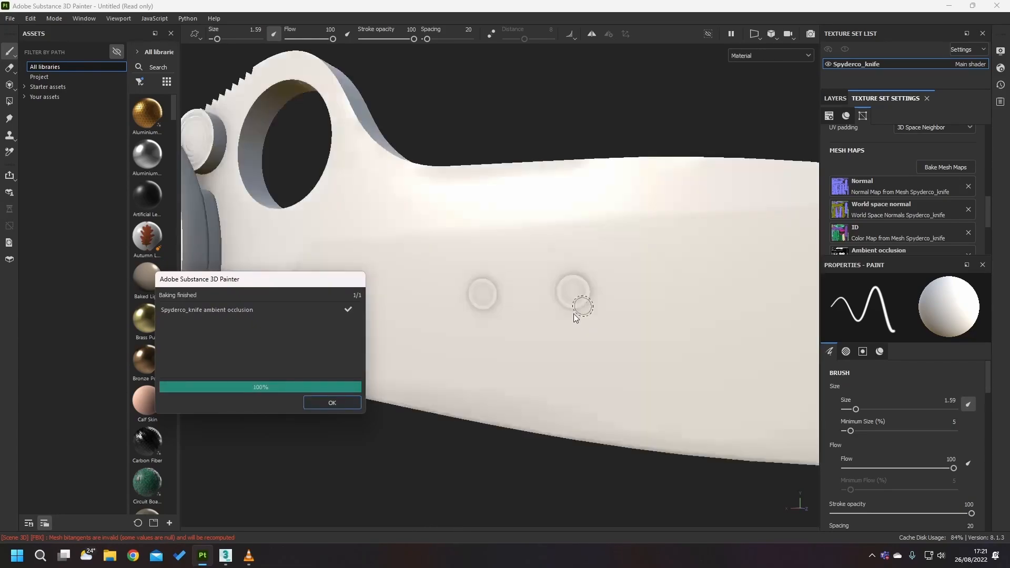
pyautogui.click(337, 403)
# - Examine the handle, pivot screws and round blade details after the ambient occlusion rebake
pyautogui.scroll(-6, 513, 334)
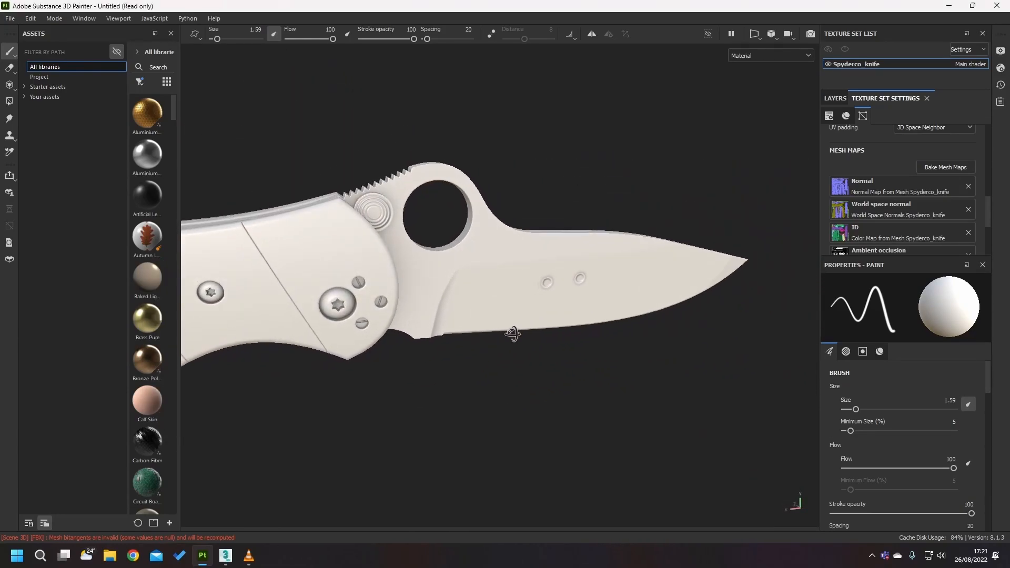
pyautogui.keyDown('alt'); pyautogui.moveTo(513, 335); pyautogui.dragTo(688, 361, button='right'); pyautogui.keyUp('alt')
pyautogui.keyDown('alt'); pyautogui.moveTo(688, 361); pyautogui.dragTo(537, 358, button='middle'); pyautogui.keyUp('alt')
pyautogui.keyDown('alt'); pyautogui.moveTo(537, 358); pyautogui.dragTo(668, 396, button='right'); pyautogui.keyUp('alt')
pyautogui.keyDown('alt'); pyautogui.moveTo(668, 397); pyautogui.dragTo(576, 311); pyautogui.keyUp('alt')
pyautogui.keyDown('alt'); pyautogui.moveTo(575, 311); pyautogui.dragTo(369, 297, button='right'); pyautogui.keyUp('alt')
pyautogui.keyDown('alt'); pyautogui.moveTo(369, 297); pyautogui.dragTo(526, 310, button='middle'); pyautogui.keyUp('alt')
pyautogui.keyDown('alt'); pyautogui.moveTo(526, 309); pyautogui.dragTo(510, 303); pyautogui.keyUp('alt')
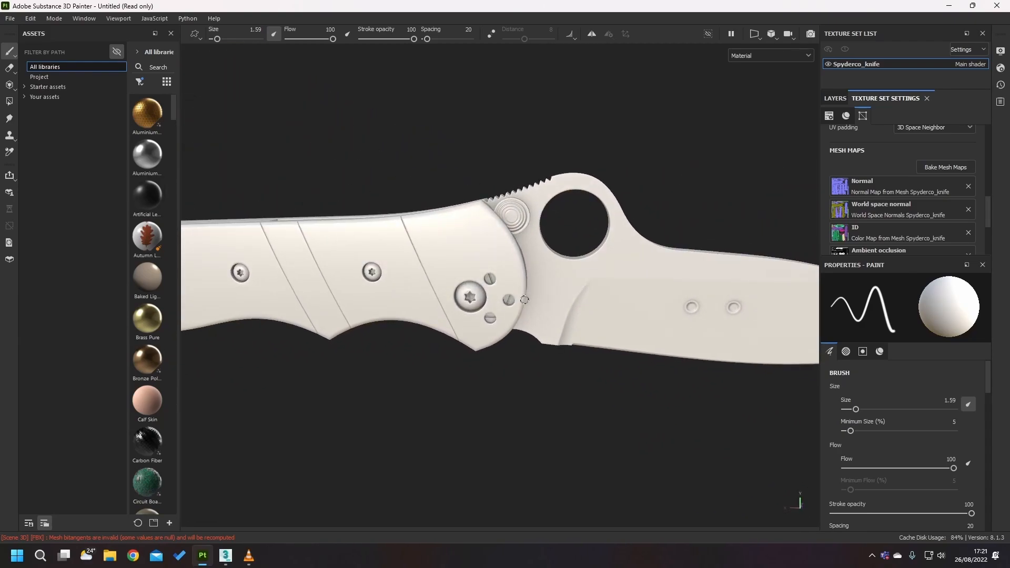
pyautogui.keyDown('alt'); pyautogui.moveTo(679, 290); pyautogui.dragTo(747, 263); pyautogui.keyUp('alt')
pyautogui.keyDown('alt'); pyautogui.moveTo(747, 264); pyautogui.dragTo(584, 262, button='right'); pyautogui.keyUp('alt')
pyautogui.keyDown('alt'); pyautogui.moveTo(584, 262); pyautogui.dragTo(505, 259, button='middle'); pyautogui.keyUp('alt')
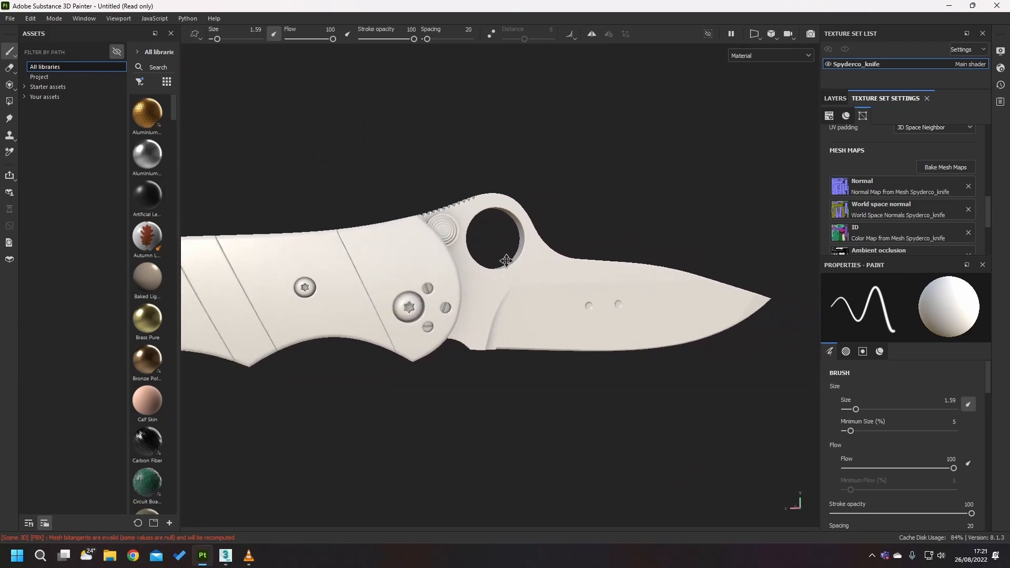
# - Inspect the two round blade details more closely from changing angles and rotate the environment lighting
pyautogui.moveTo(506, 259)
pyautogui.keyDown('alt'); pyautogui.mouseDown()
pyautogui.moveTo(355, 314)
pyautogui.moveTo(514, 275)
pyautogui.mouseUp(); pyautogui.keyUp('alt')
pyautogui.keyDown('alt'); pyautogui.moveTo(514, 275); pyautogui.dragTo(588, 281, button='middle'); pyautogui.keyUp('alt')
pyautogui.keyDown('alt'); pyautogui.moveTo(587, 281); pyautogui.dragTo(635, 358, button='right'); pyautogui.keyUp('alt')
pyautogui.keyDown('alt'); pyautogui.moveTo(635, 358); pyautogui.dragTo(547, 315); pyautogui.keyUp('alt')
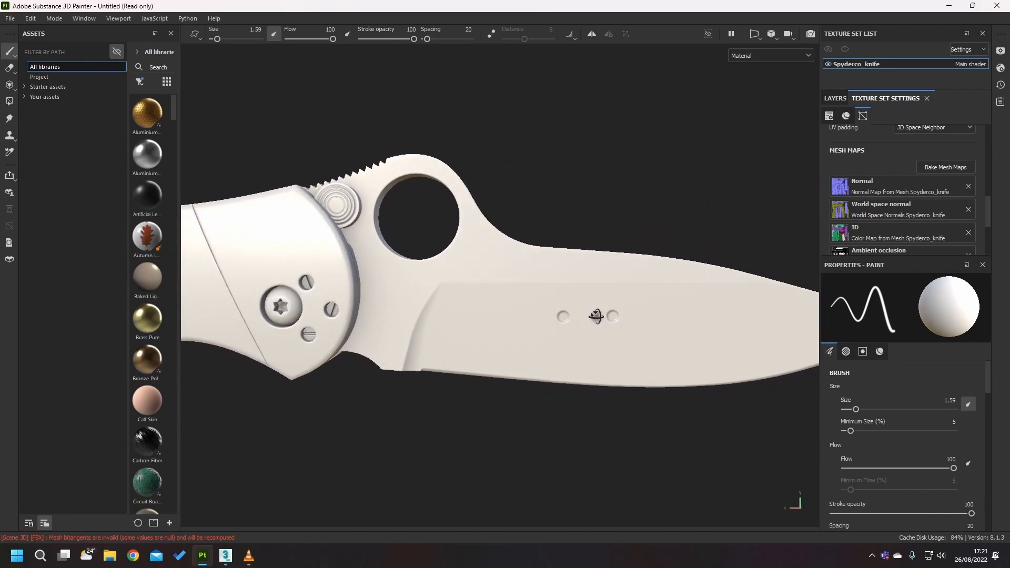
pyautogui.keyDown('alt'); pyautogui.moveTo(596, 316); pyautogui.dragTo(548, 257, button='middle'); pyautogui.keyUp('alt')
pyautogui.keyDown('alt'); pyautogui.moveTo(548, 257); pyautogui.dragTo(631, 275); pyautogui.keyUp('alt')
pyautogui.keyDown('shift'); pyautogui.moveTo(632, 275); pyautogui.dragTo(585, 263, button='right'); pyautogui.keyUp('shift')
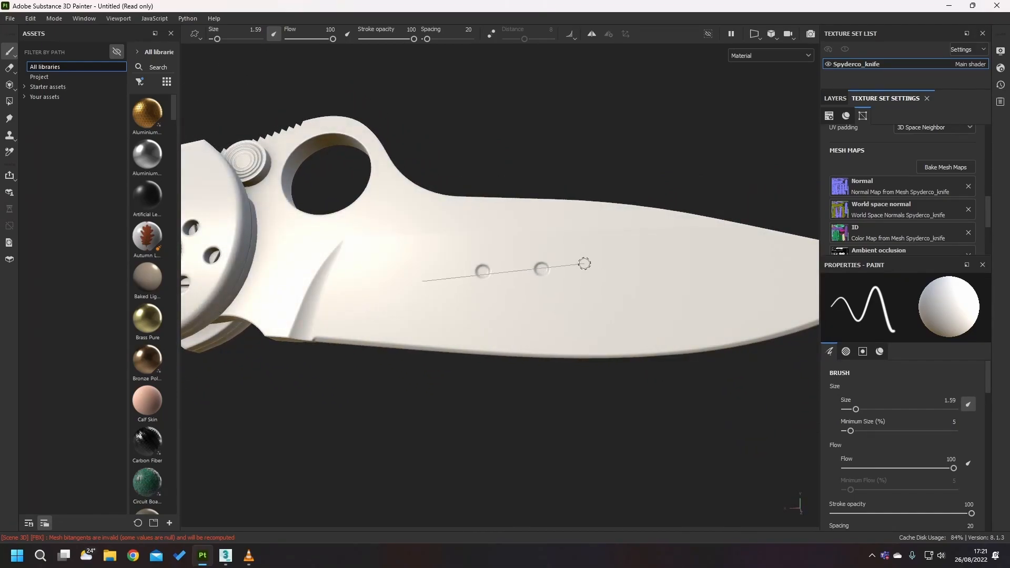
# - Cycle through the baked mesh maps on the blade and check its two round details in each, through Curvature and Height
pyautogui.scroll(3, 585, 264)
pyautogui.press('b')
pyautogui.press('b')
pyautogui.press('b')
pyautogui.press('b')
pyautogui.press('b')
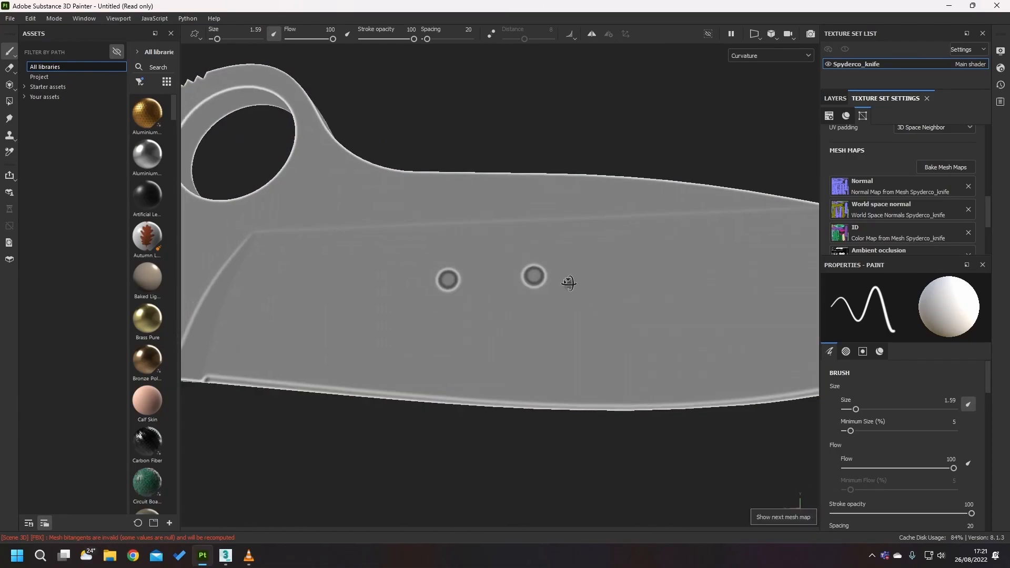
pyautogui.keyDown('alt'); pyautogui.moveTo(569, 283); pyautogui.dragTo(492, 322); pyautogui.keyUp('alt')
pyautogui.press('b')
pyautogui.press('b')
pyautogui.press('b')
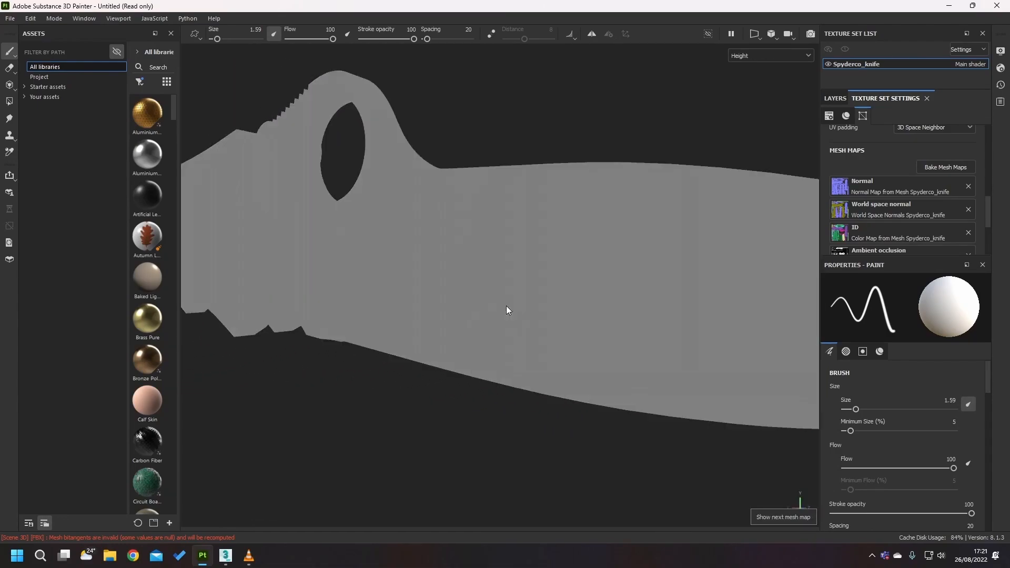
# - Return to the Material view and examine the layered seams and rear end of the handle
pyautogui.press('m')
pyautogui.keyDown('alt'); pyautogui.moveTo(528, 307); pyautogui.dragTo(352, 235); pyautogui.keyUp('alt')
pyautogui.keyDown('alt'); pyautogui.moveTo(352, 235); pyautogui.dragTo(663, 272, button='right'); pyautogui.keyUp('alt')
pyautogui.keyDown('alt'); pyautogui.moveTo(663, 273); pyautogui.dragTo(600, 186); pyautogui.keyUp('alt')
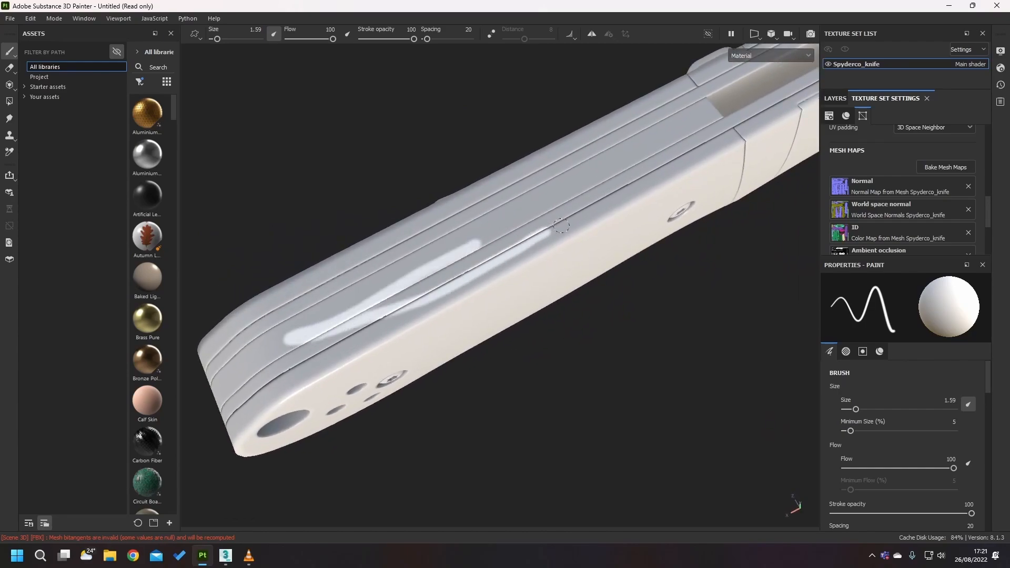
pyautogui.keyDown('alt'); pyautogui.moveTo(435, 277); pyautogui.dragTo(280, 460); pyautogui.keyUp('alt')
# - Switch to 3ds Max, hide and collapse the Highpoly layer, and show the Lowpoly layer
pyautogui.click(236, 558)
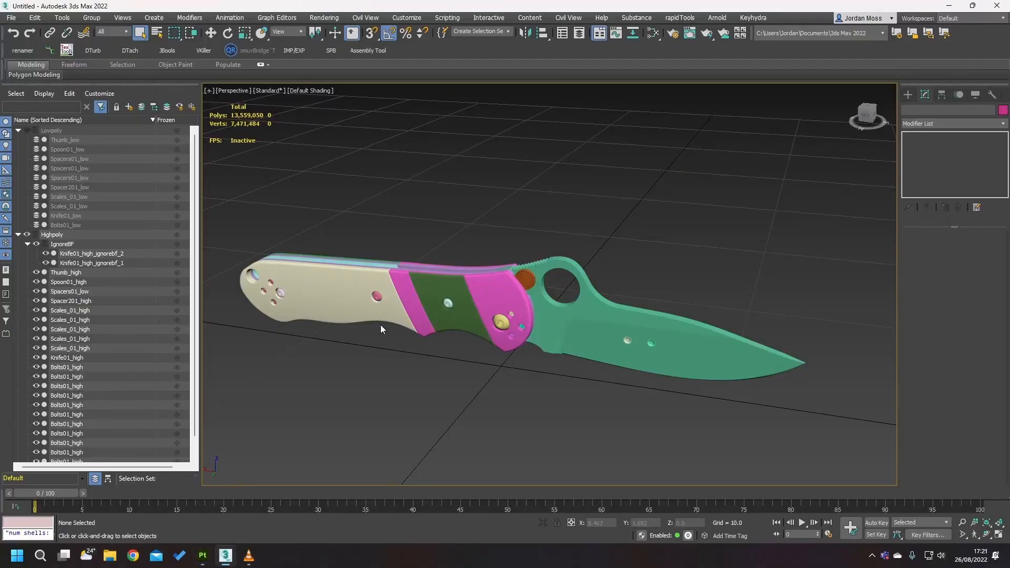
pyautogui.click(27, 235)
pyautogui.click(18, 235)
pyautogui.click(27, 131)
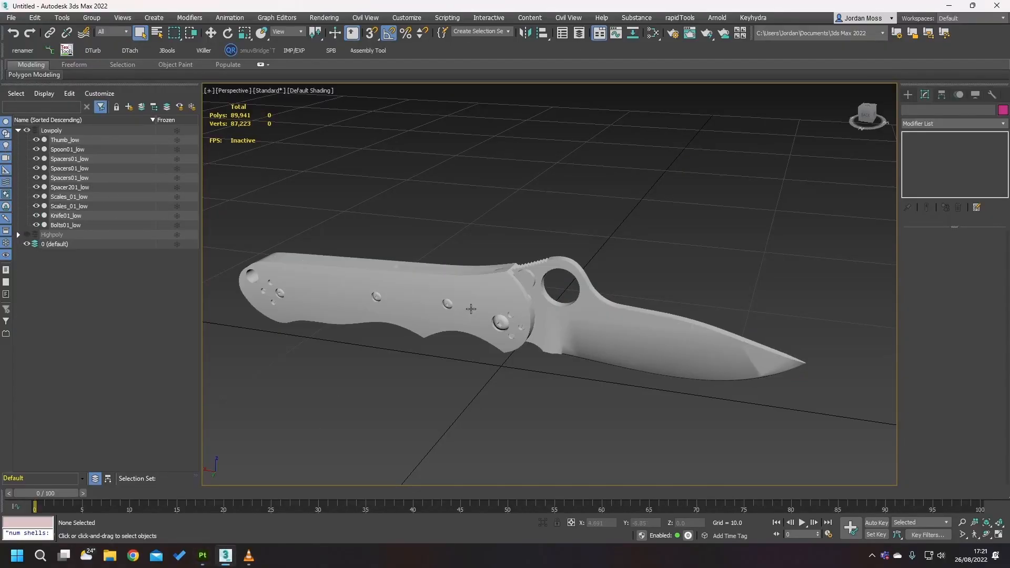
# - Display edged faces on the low-poly knife and inspect the handle scales and spacer from the rear
pyautogui.moveTo(471, 309)
pyautogui.keyDown('alt'); pyautogui.mouseDown(button='middle')
pyautogui.moveTo(474, 337)
pyautogui.moveTo(512, 347)
pyautogui.moveTo(383, 304)
pyautogui.moveTo(424, 293)
pyautogui.moveTo(411, 304)
pyautogui.moveTo(453, 303)
pyautogui.moveTo(462, 289)
pyautogui.mouseUp(button='middle'); pyautogui.keyUp('alt')
pyautogui.click(474, 337)
pyautogui.click(413, 304)
pyautogui.press('F4')
pyautogui.scroll(3, 391, 314)
pyautogui.keyDown('ctrl'); pyautogui.click(391, 314); pyautogui.keyUp('ctrl')
pyautogui.click(390, 305)
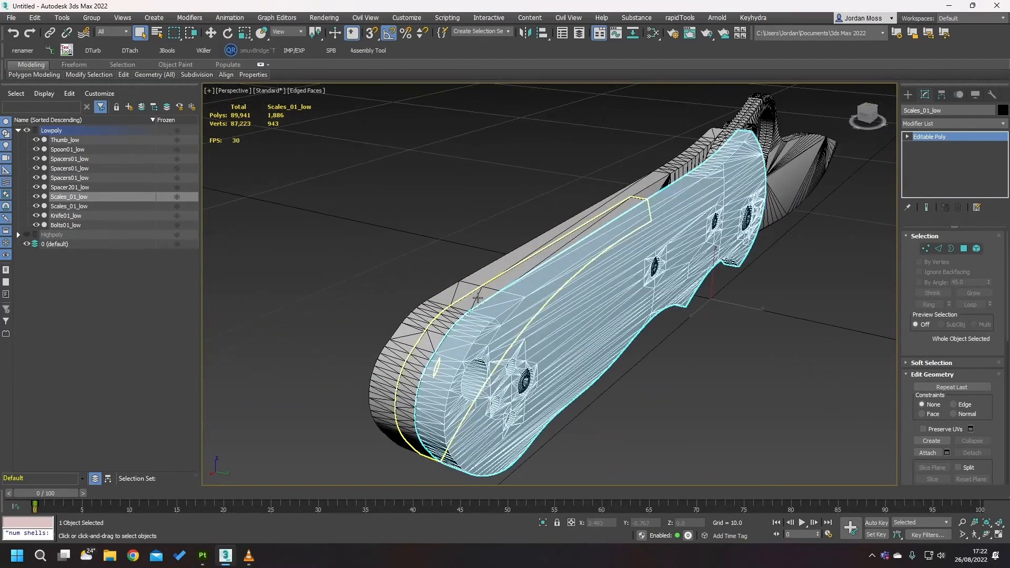
pyautogui.keyDown('ctrl'); pyautogui.click(465, 286); pyautogui.keyUp('ctrl')
pyautogui.moveTo(529, 282)
pyautogui.keyDown('alt'); pyautogui.mouseDown(button='middle')
pyautogui.moveTo(557, 287)
pyautogui.moveTo(529, 294)
pyautogui.moveTo(575, 264)
pyautogui.moveTo(522, 271)
pyautogui.mouseUp(button='middle'); pyautogui.keyUp('alt')
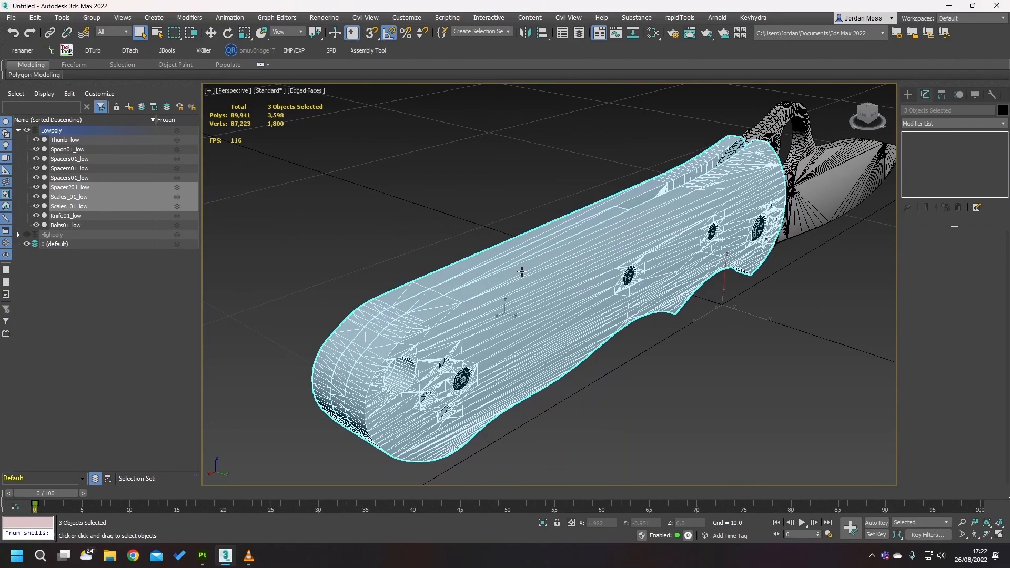
# - Select all ten low-poly objects in the Lowpoly layer and clone them as copies
pyautogui.click(64, 140)
pyautogui.keyDown('shift'); pyautogui.click(76, 225); pyautogui.keyUp('shift')
pyautogui.rightClick(110, 199)
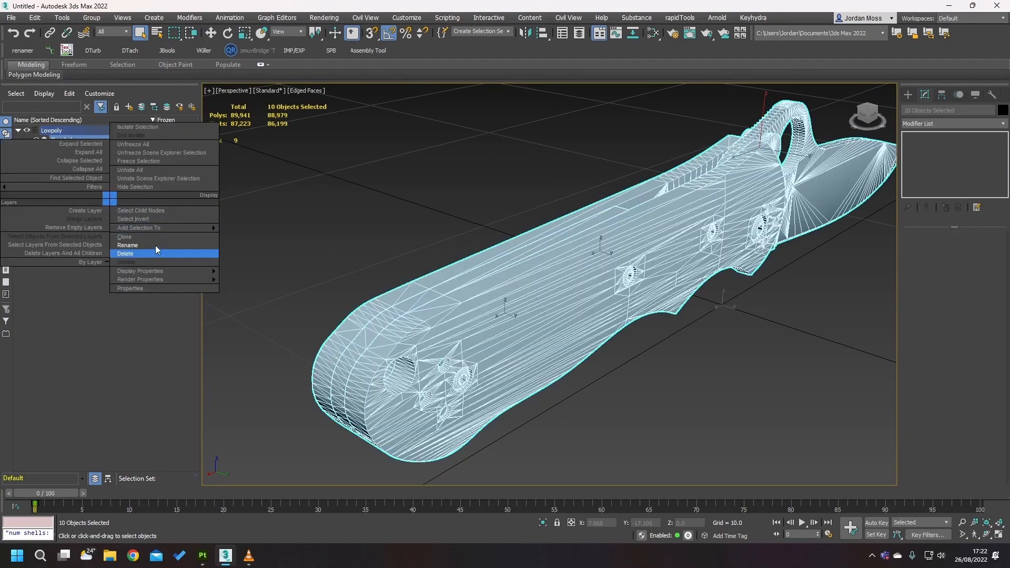
pyautogui.click(122, 237)
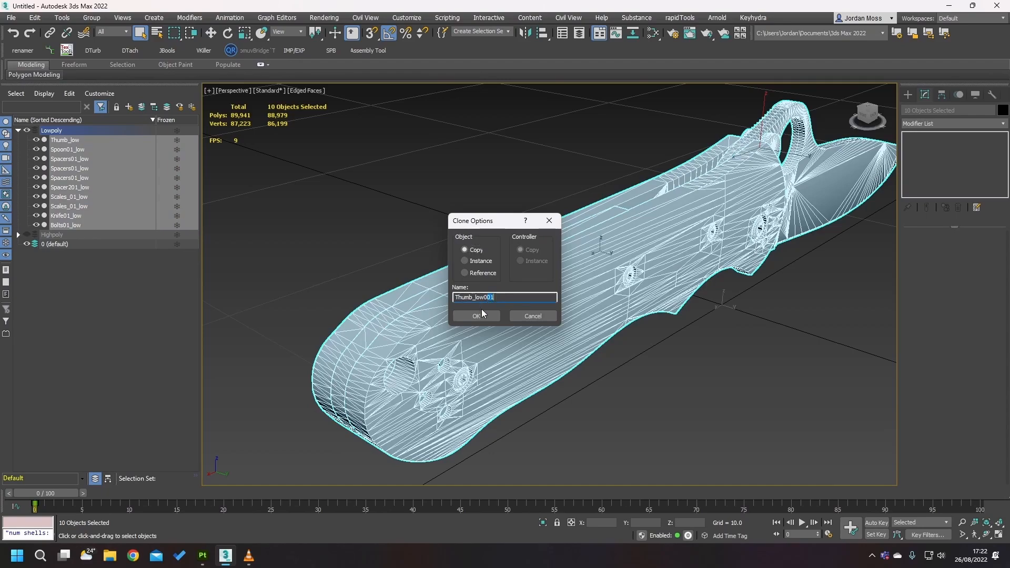
pyautogui.click(488, 317)
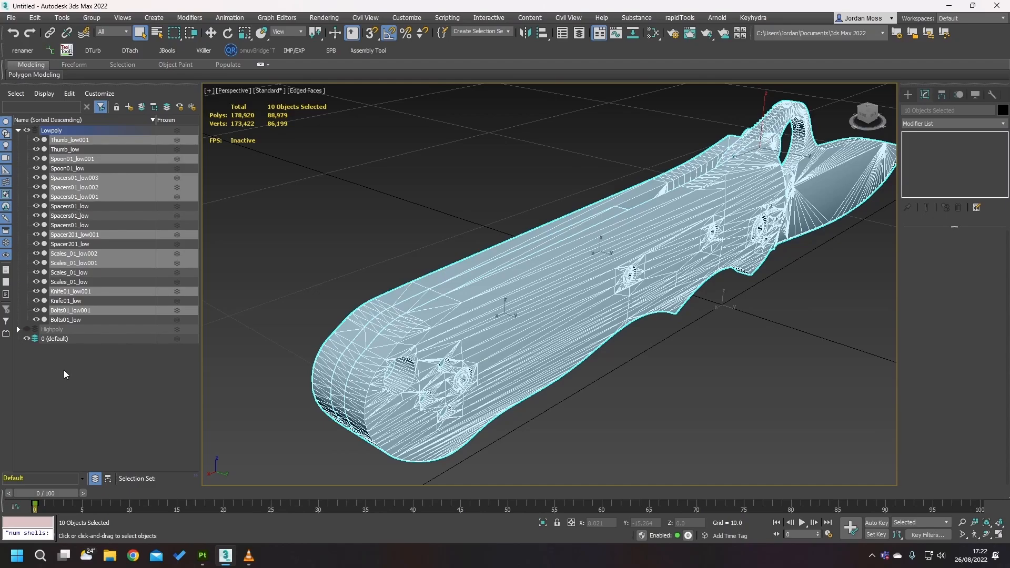
# - Move the ten cloned objects into the 0 (default) layer and hide the original low-poly objects
pyautogui.moveTo(53, 342); pyautogui.dragTo(55, 343)
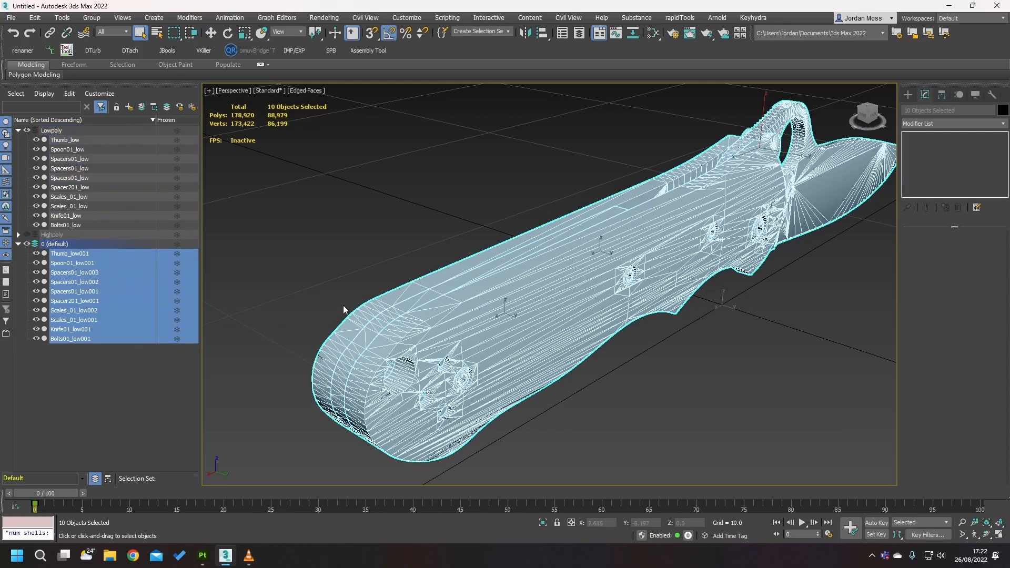
pyautogui.scroll(-4, 447, 287)
pyautogui.keyDown('alt'); pyautogui.moveTo(463, 287); pyautogui.dragTo(476, 309, button='middle'); pyautogui.keyUp('alt')
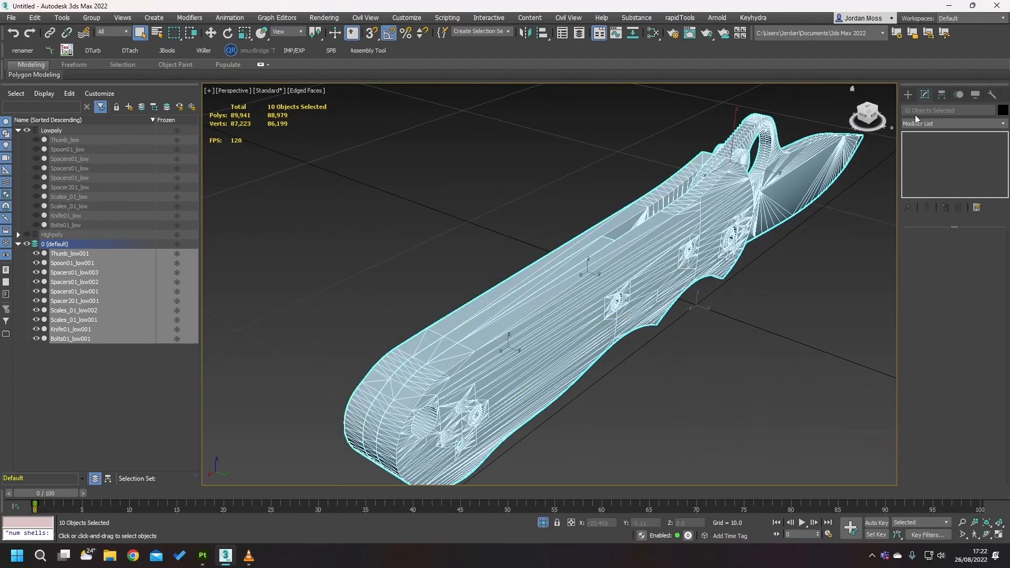
# - Add a Push modifier to the ten cloned objects and set its Push Value to 0.01
pyautogui.click(922, 124)
pyautogui.write('ush')
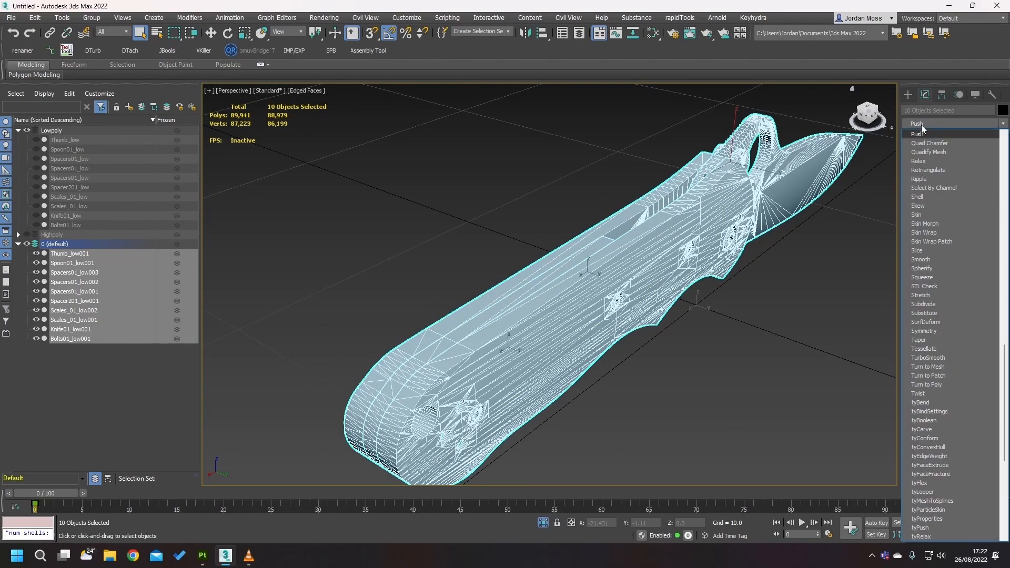
pyautogui.press('Return')
pyautogui.moveTo(997, 251); pyautogui.dragTo(999, 243)
pyautogui.rightClick(1000, 249)
pyautogui.click(999, 247)
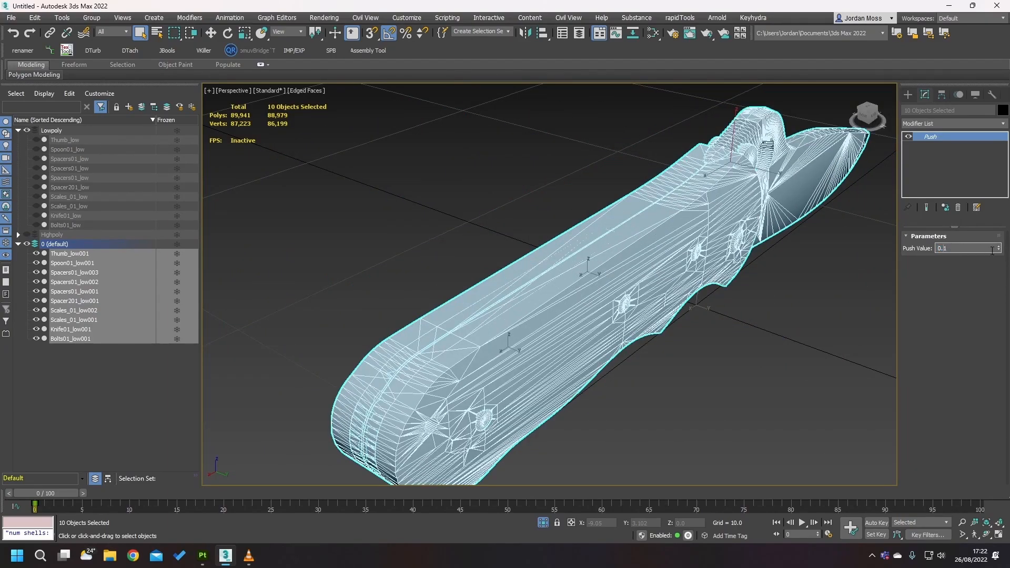
pyautogui.write('0.01')
pyautogui.press('Return')
pyautogui.moveTo(478, 296)
pyautogui.keyDown('alt'); pyautogui.mouseDown(button='middle')
pyautogui.moveTo(434, 298)
pyautogui.moveTo(497, 299)
pyautogui.moveTo(480, 288)
pyautogui.moveTo(493, 289)
pyautogui.mouseUp(button='middle'); pyautogui.keyUp('alt')
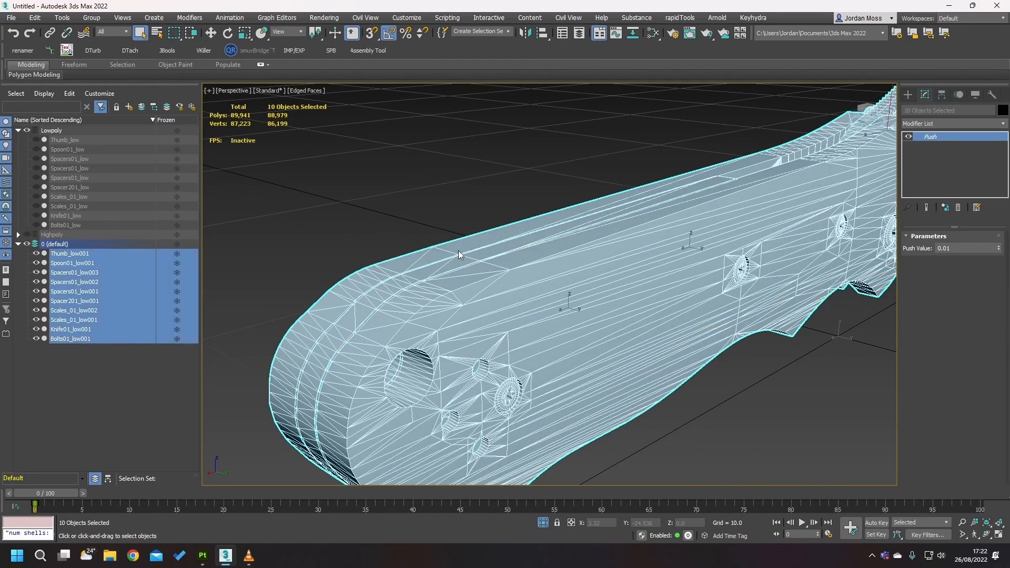
# - Show the Highpoly layer together with the pushed copies and compare them at the handle's rear end
pyautogui.moveTo(545, 228)
pyautogui.keyDown('alt'); pyautogui.mouseDown(button='middle')
pyautogui.moveTo(460, 221)
pyautogui.moveTo(569, 242)
pyautogui.moveTo(471, 203)
pyautogui.moveTo(507, 117)
pyautogui.moveTo(444, 149)
pyautogui.moveTo(430, 177)
pyautogui.mouseUp(button='middle'); pyautogui.keyUp('alt')
pyautogui.scroll(2, 460, 221)
pyautogui.scroll(-5, 569, 242)
pyautogui.scroll(5, 471, 202)
# - Try the High Quality viewport preset and return the viewport to Standard
pyautogui.click(269, 90)
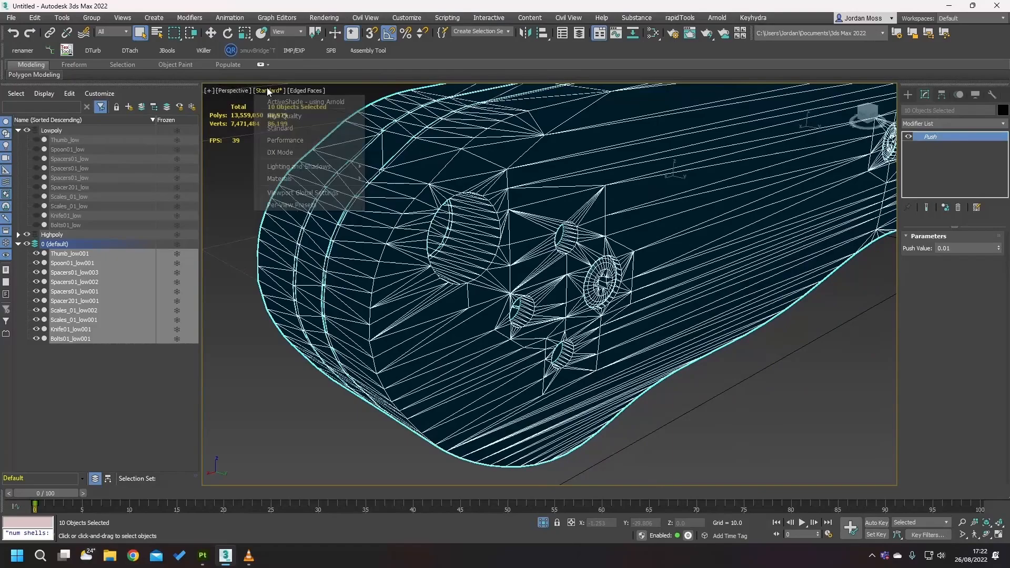
pyautogui.click(299, 131)
pyautogui.click(270, 90)
pyautogui.click(284, 115)
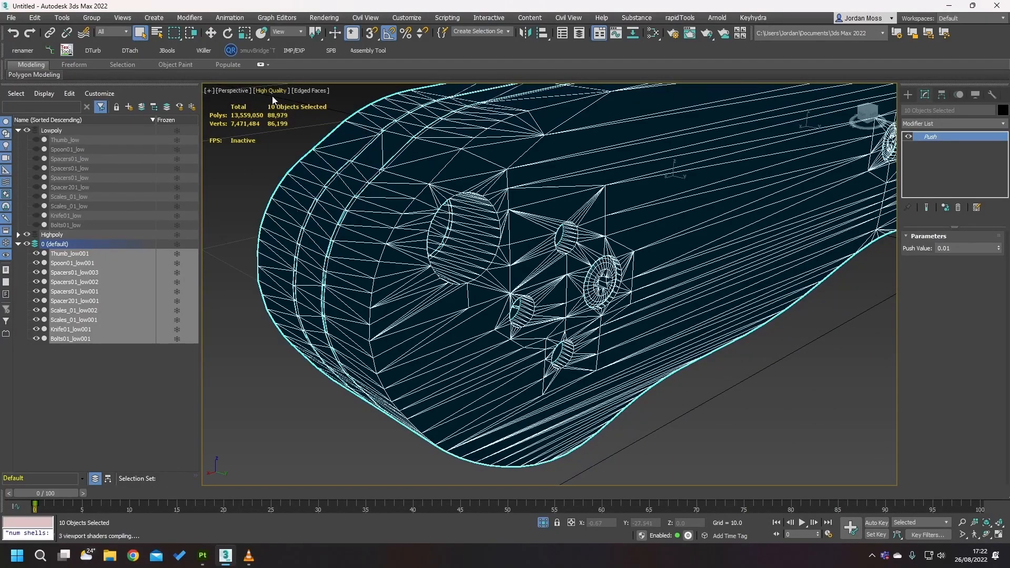
pyautogui.click(271, 91)
pyautogui.click(282, 130)
# - Open the object properties of the ten pushed copies
pyautogui.scroll(-5, 489, 164)
pyautogui.keyDown('alt'); pyautogui.moveTo(490, 165); pyautogui.dragTo(508, 229, button='middle'); pyautogui.keyUp('alt')
pyautogui.rightClick(509, 229)
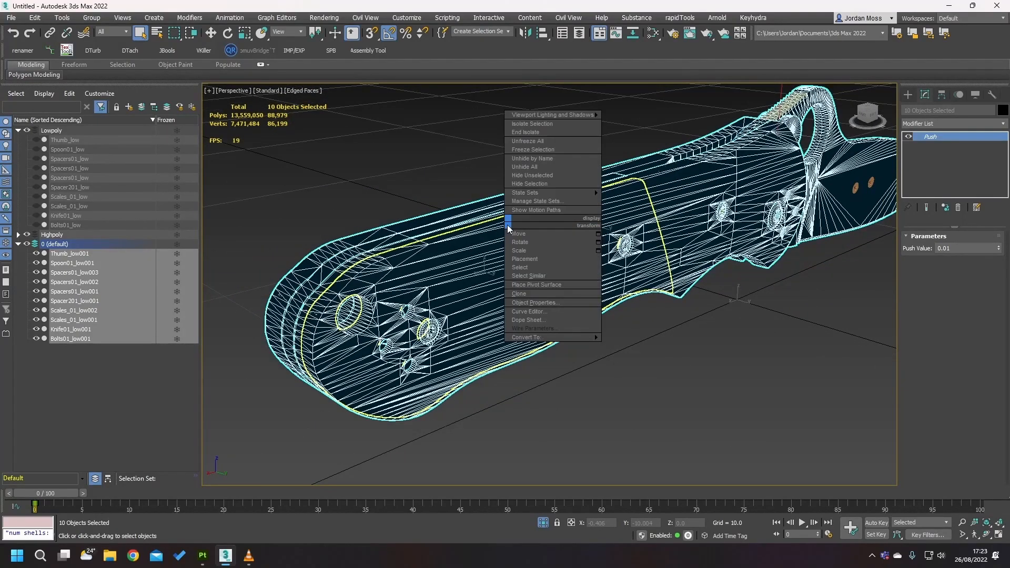
pyautogui.click(536, 303)
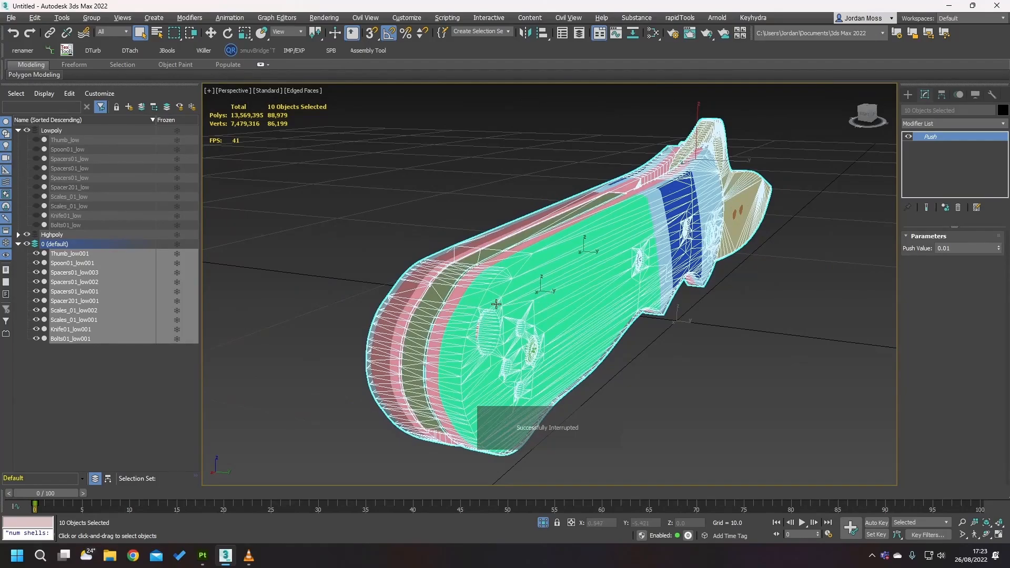
# - Examine how the pushed copies cover the screw with the star-shaped recess in the handle
pyautogui.keyDown('alt'); pyautogui.moveTo(469, 304); pyautogui.dragTo(433, 233, button='middle'); pyautogui.keyUp('alt')
pyautogui.scroll(5, 481, 286)
pyautogui.scroll(5, 418, 234)
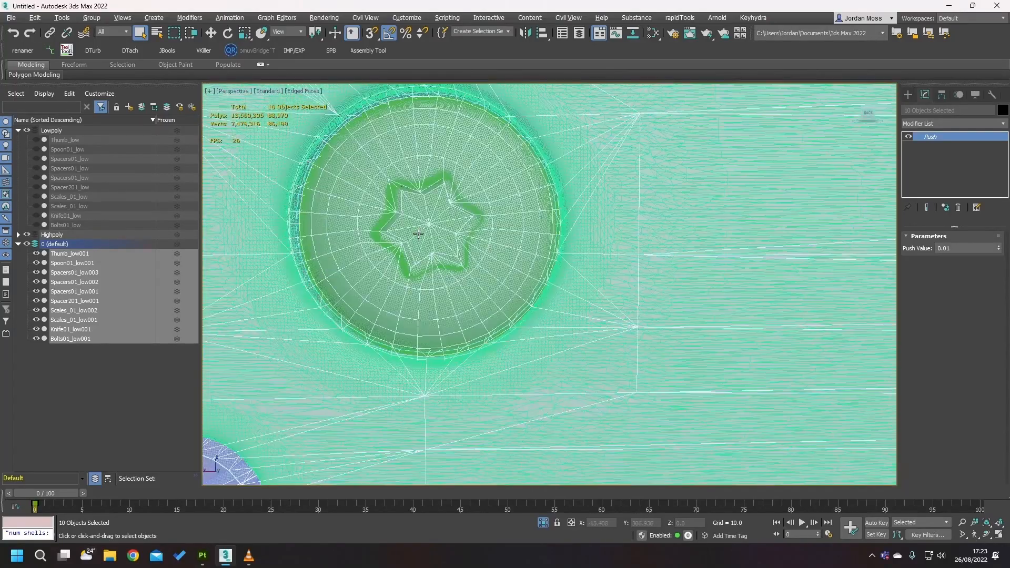
pyautogui.scroll(3, 450, 243)
pyautogui.scroll(-8, 451, 244)
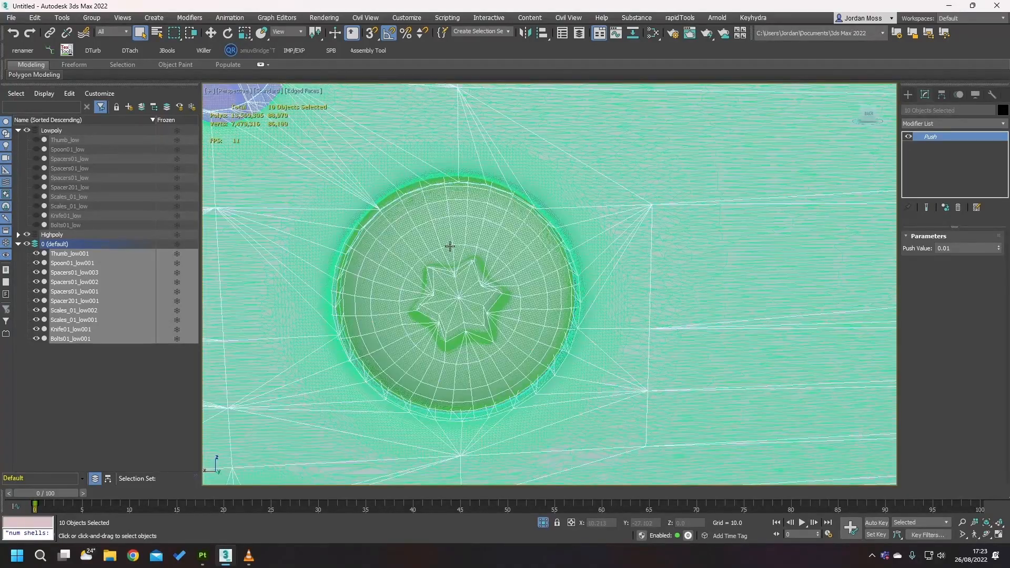
# - Check the pushed copies' coverage of the high-poly around the handle's rear end, layered spacers and underside
pyautogui.keyDown('alt'); pyautogui.moveTo(456, 256); pyautogui.dragTo(662, 309, button='middle'); pyautogui.keyUp('alt')
pyautogui.scroll(5, 514, 314)
pyautogui.scroll(-8, 515, 314)
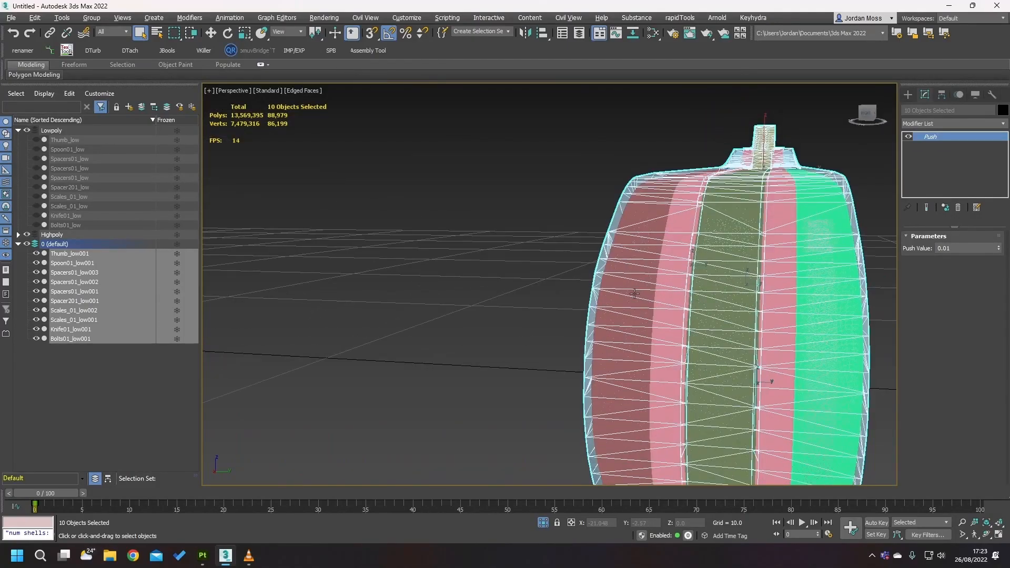
pyautogui.scroll(10, 682, 201)
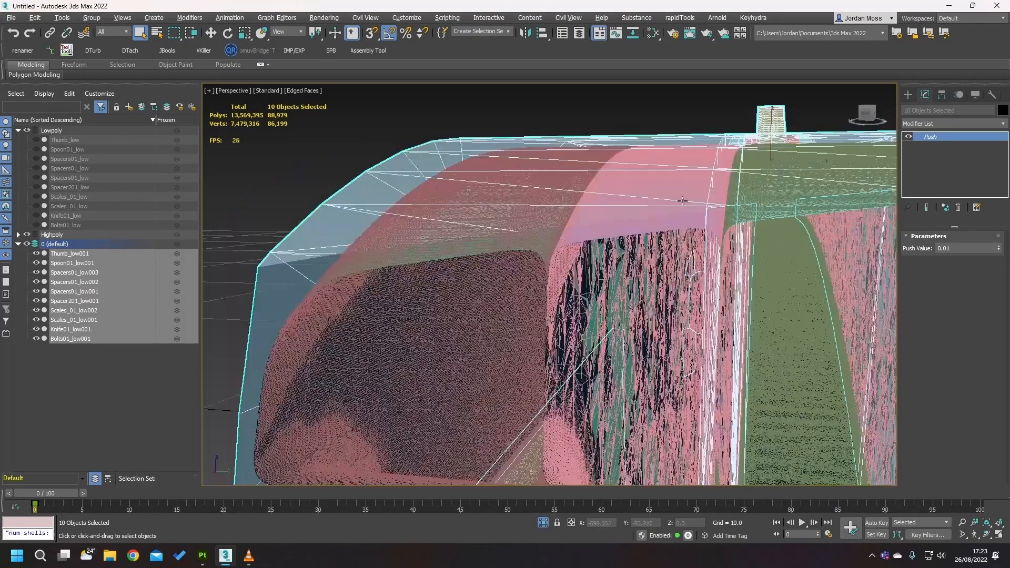
pyautogui.keyDown('alt'); pyautogui.moveTo(683, 202); pyautogui.dragTo(681, 203, button='middle'); pyautogui.keyUp('alt')
pyautogui.scroll(-10, 682, 204)
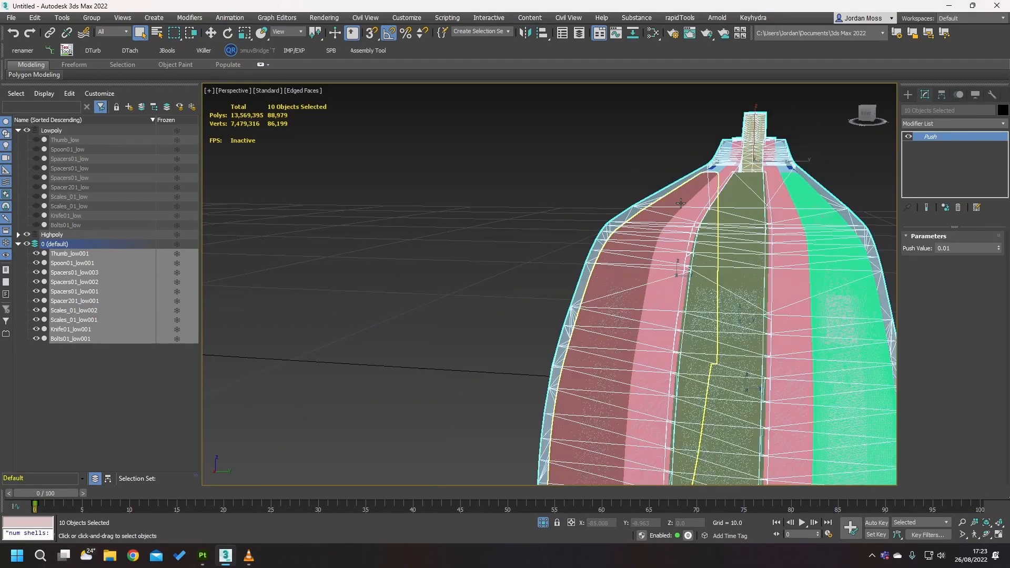
pyautogui.keyDown('alt'); pyautogui.moveTo(669, 251); pyautogui.dragTo(487, 214, button='middle'); pyautogui.keyUp('alt')
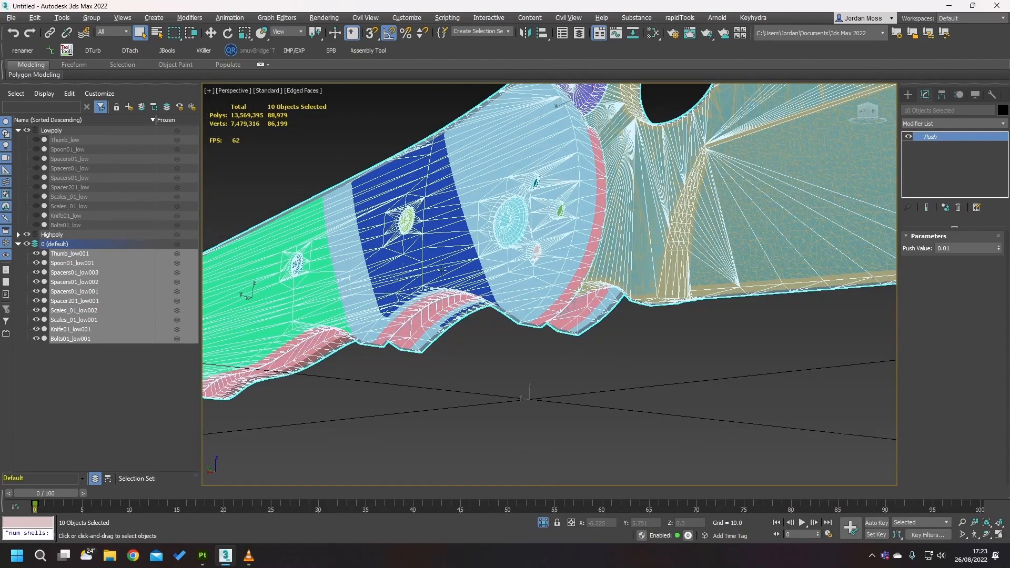
pyautogui.keyDown('alt'); pyautogui.moveTo(442, 270); pyautogui.dragTo(603, 217, button='middle'); pyautogui.keyUp('alt')
# - Select the pushed blade copy, check its two round details, and set its Push Value to 0.03
pyautogui.scroll(5, 495, 213)
pyautogui.click(514, 195)
pyautogui.press('z')
pyautogui.scroll(4, 536, 226)
pyautogui.scroll(2, 589, 248)
pyautogui.scroll(-5, 592, 227)
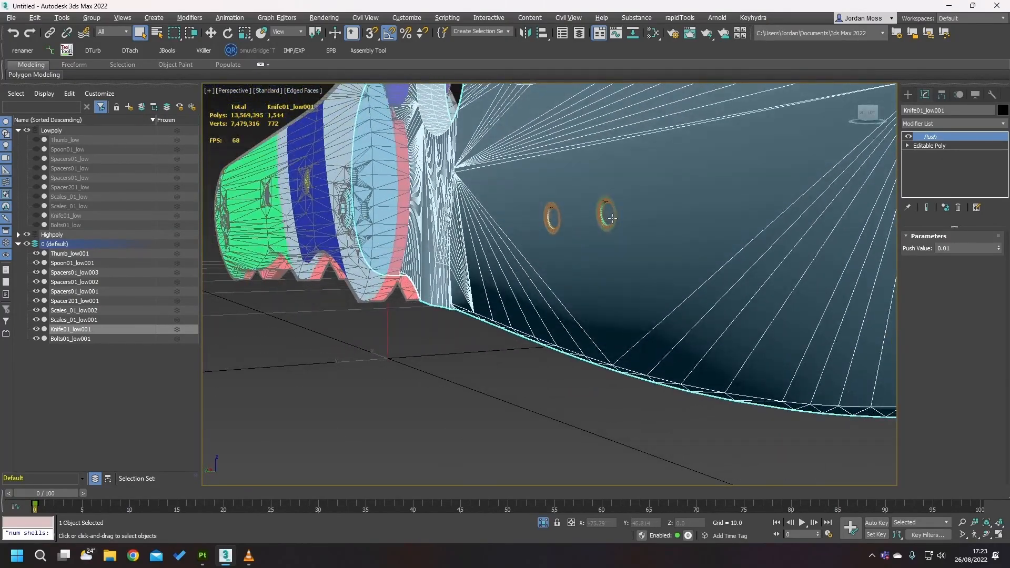
pyautogui.moveTo(1000, 251); pyautogui.dragTo(1000, 254)
pyautogui.press('Return')
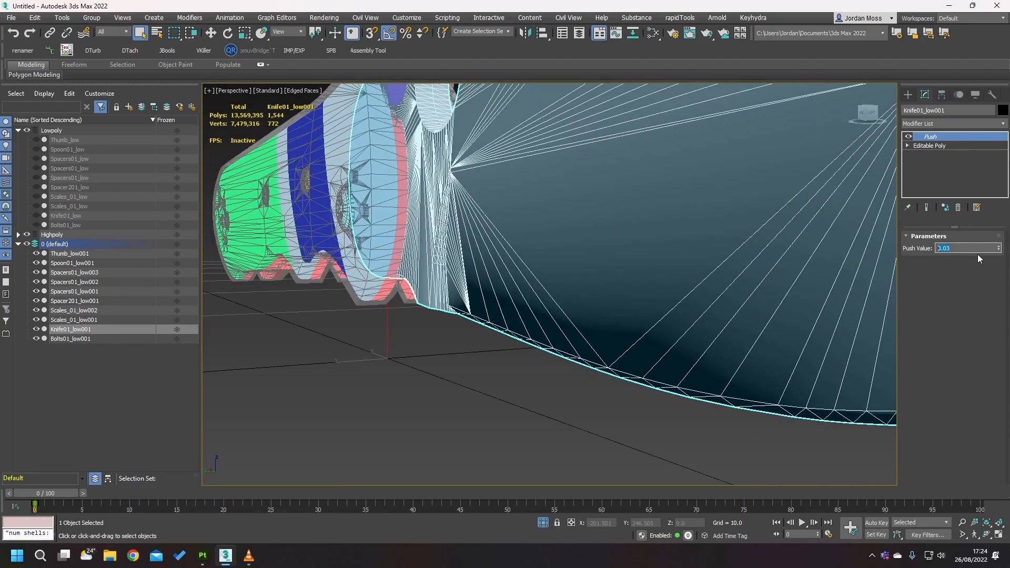
# - Inspect the pushed blade copy along its lower edge and reduce its Push Value to 0.025
pyautogui.keyDown('alt'); pyautogui.moveTo(675, 252); pyautogui.dragTo(491, 407, button='middle'); pyautogui.keyUp('alt')
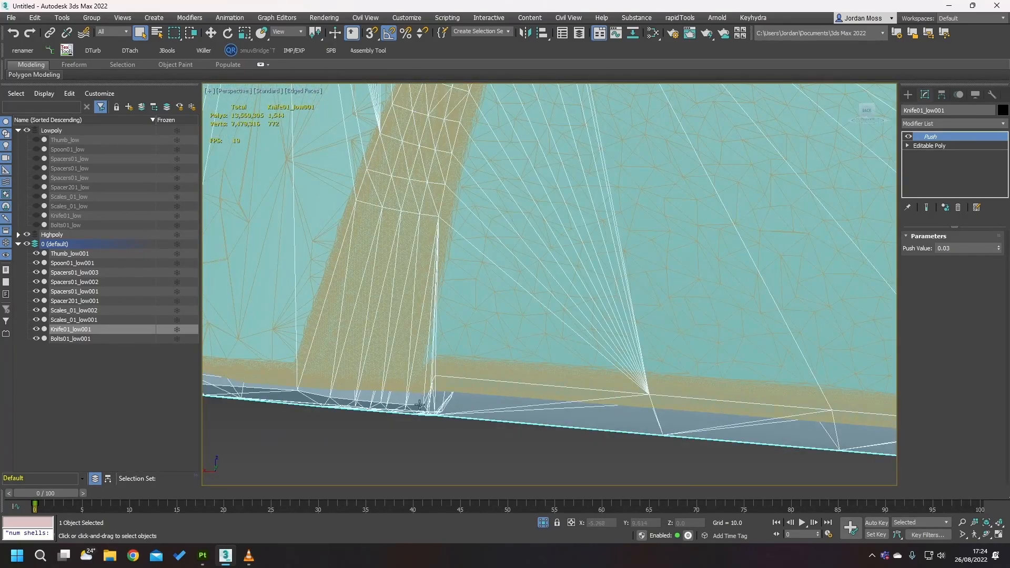
pyautogui.keyDown('alt'); pyautogui.moveTo(420, 404); pyautogui.dragTo(447, 318, button='middle'); pyautogui.keyUp('alt')
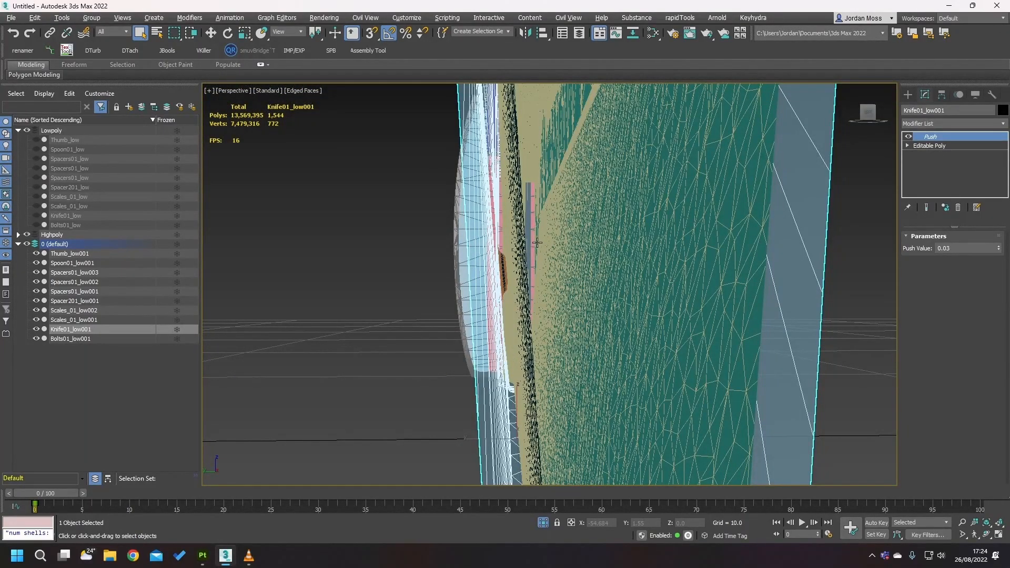
pyautogui.moveTo(530, 265)
pyautogui.keyDown('alt'); pyautogui.mouseDown(button='middle')
pyautogui.moveTo(558, 271)
pyautogui.moveTo(532, 267)
pyautogui.moveTo(547, 268)
pyautogui.mouseUp(button='middle'); pyautogui.keyUp('alt')
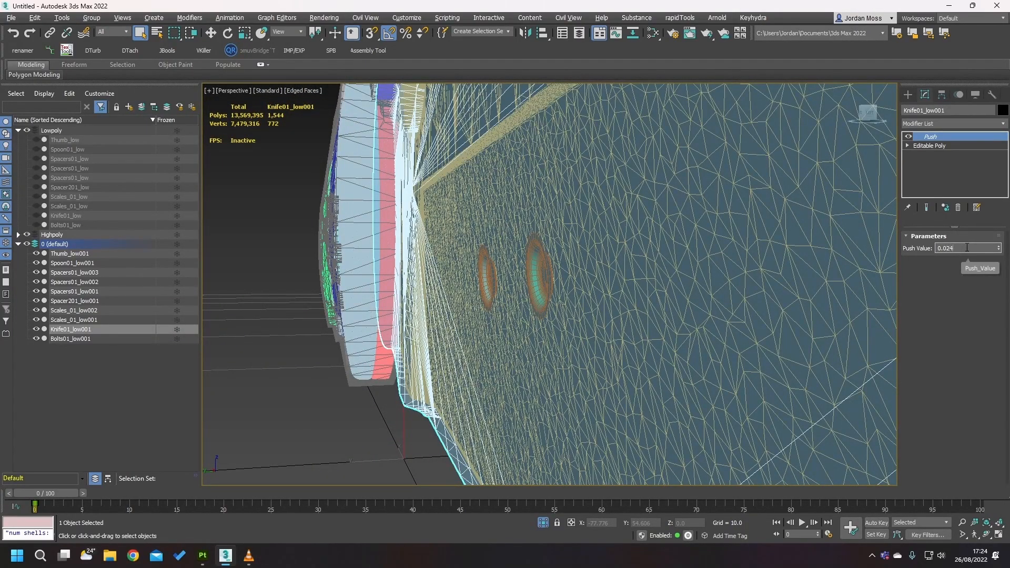
pyautogui.press('Return')
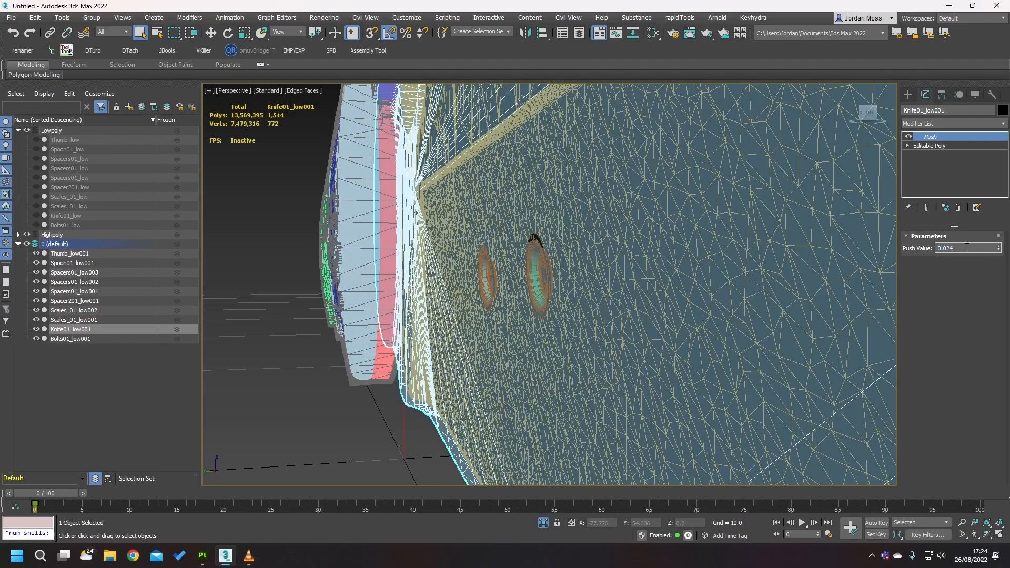
pyautogui.press('Return')
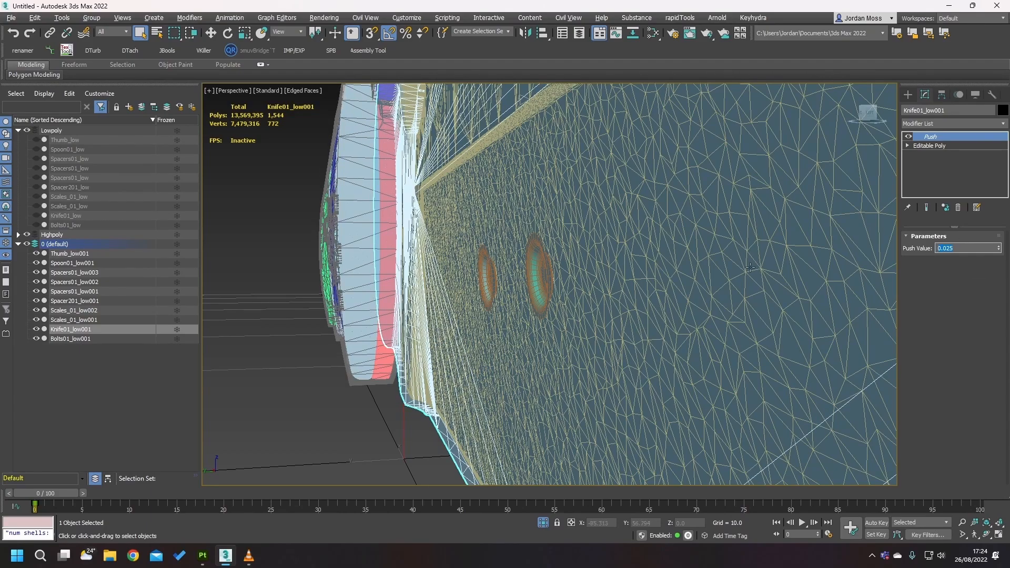
# - Inspect the pushed blade copy's coverage around the finger hole and the serrated notches on the spine
pyautogui.scroll(-5, 751, 267)
pyautogui.keyDown('alt'); pyautogui.moveTo(637, 261); pyautogui.dragTo(703, 303, button='middle'); pyautogui.keyUp('alt')
pyautogui.scroll(6, 486, 169)
pyautogui.scroll(-1, 527, 171)
pyautogui.keyDown('alt'); pyautogui.moveTo(530, 172); pyautogui.dragTo(505, 191, button='middle'); pyautogui.keyUp('alt')
pyautogui.scroll(-4, 546, 195)
pyautogui.scroll(5, 553, 182)
pyautogui.scroll(-5, 554, 182)
pyautogui.scroll(6, 507, 179)
pyautogui.scroll(-2, 505, 191)
pyautogui.scroll(2, 505, 191)
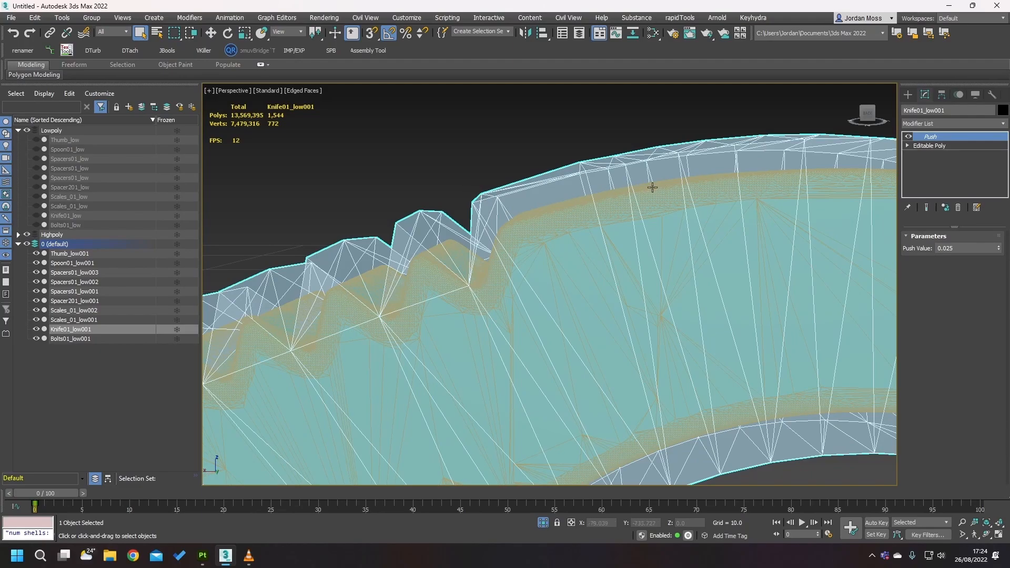
# - Try to shift three vertices inward at the front corner of the spine serrations on the pushed blade copy
pyautogui.press('1')
pyautogui.moveTo(455, 176); pyautogui.dragTo(494, 217)
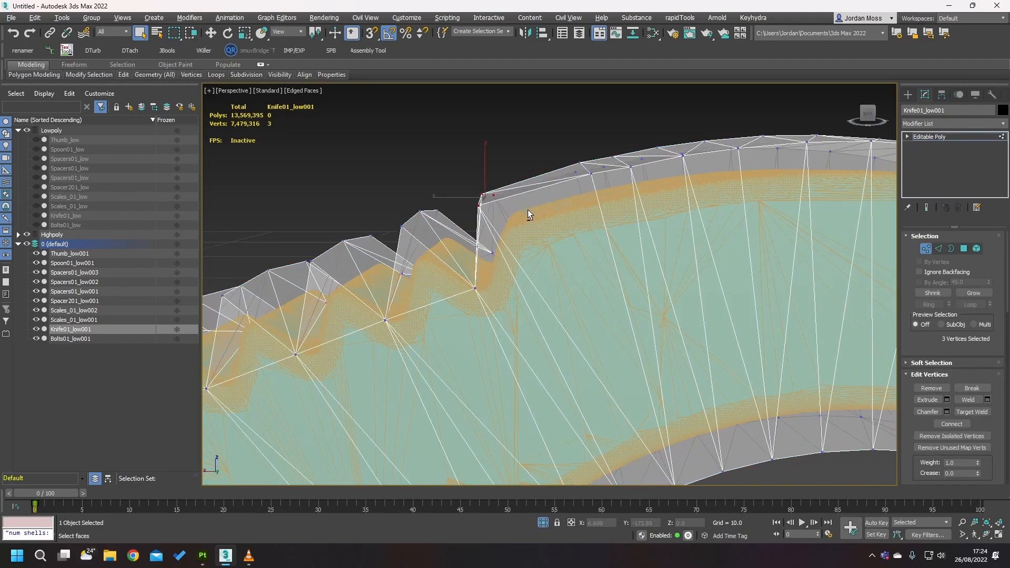
pyautogui.moveTo(529, 209)
pyautogui.keyDown('alt'); pyautogui.mouseDown(button='middle')
pyautogui.moveTo(573, 213)
pyautogui.moveTo(535, 203)
pyautogui.mouseUp(button='middle'); pyautogui.keyUp('alt')
pyautogui.press('w')
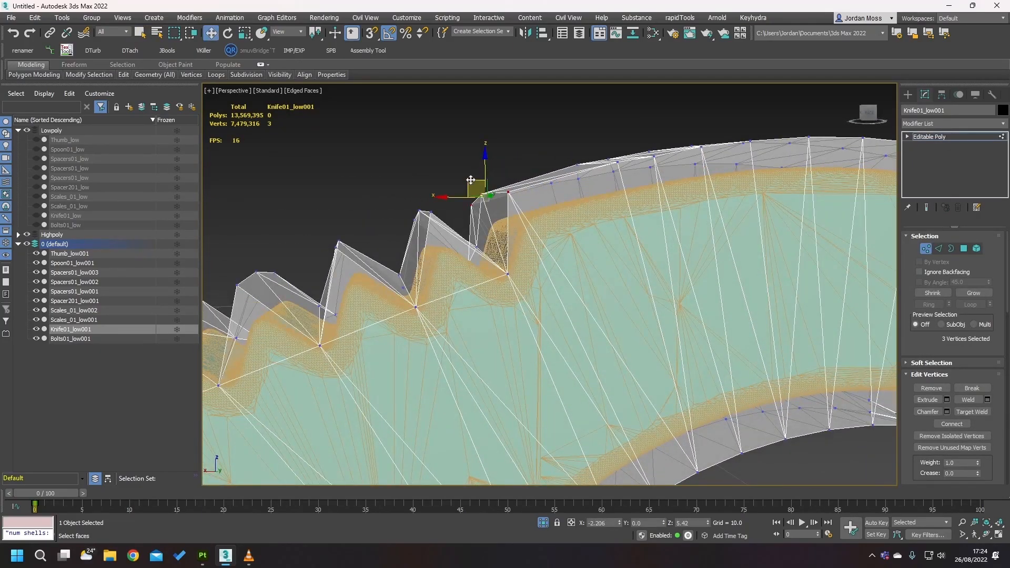
pyautogui.moveTo(471, 179); pyautogui.dragTo(490, 204)
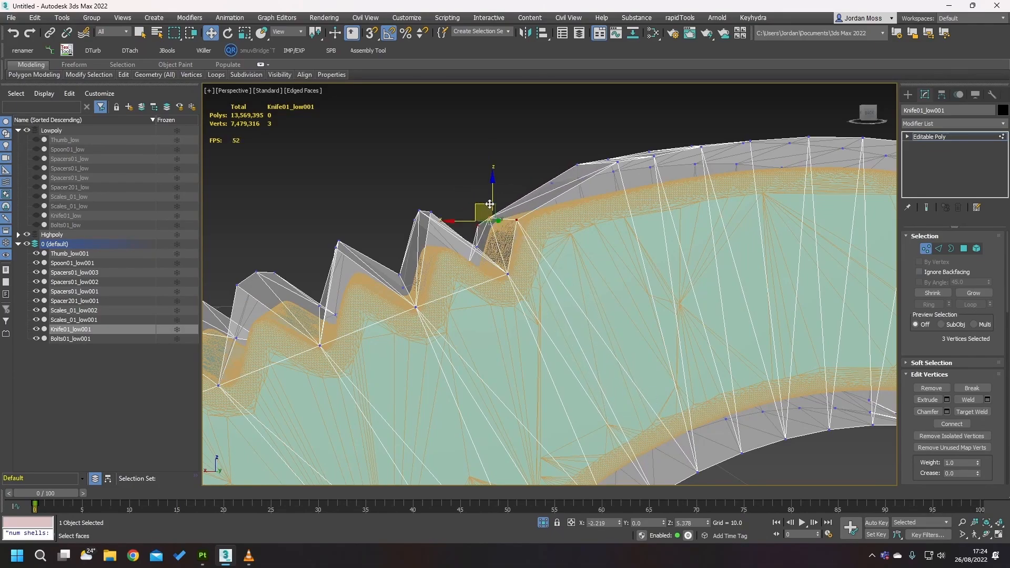
pyautogui.hotkey('ctrl', 'z')
pyautogui.scroll(-8, 573, 207)
pyautogui.keyDown('alt'); pyautogui.moveTo(574, 208); pyautogui.dragTo(482, 263, button='middle'); pyautogui.keyUp('alt')
pyautogui.moveTo(481, 263); pyautogui.dragTo(556, 180, button='middle')
pyautogui.scroll(-3, 557, 181)
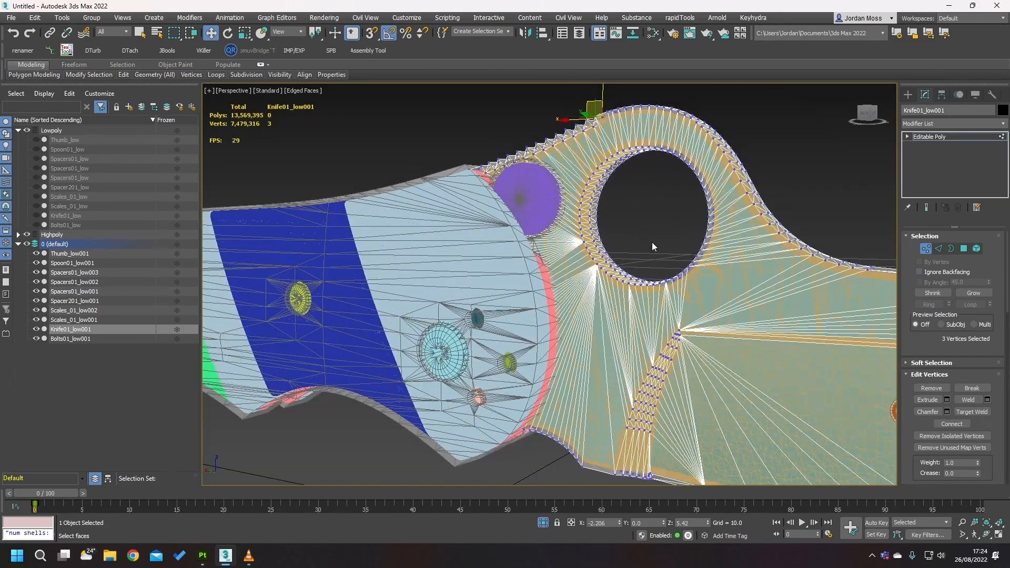
pyautogui.press('1')
# - Select all ten pushed copies from Thumb_low001 to Bolts01_low001 and remove the last 3 digits from their names
pyautogui.moveTo(652, 243); pyautogui.dragTo(661, 223, button='middle')
pyautogui.scroll(-3, 661, 223)
pyautogui.moveTo(532, 225); pyautogui.dragTo(592, 220, button='middle')
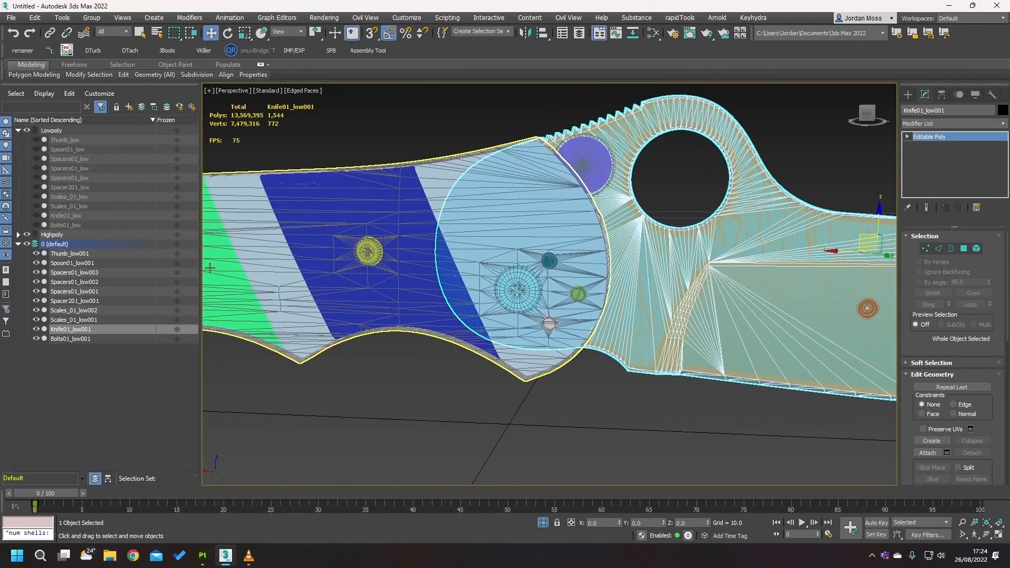
pyautogui.click(128, 255)
pyautogui.keyDown('shift'); pyautogui.click(104, 337); pyautogui.keyUp('shift')
pyautogui.scroll(-2, 648, 259)
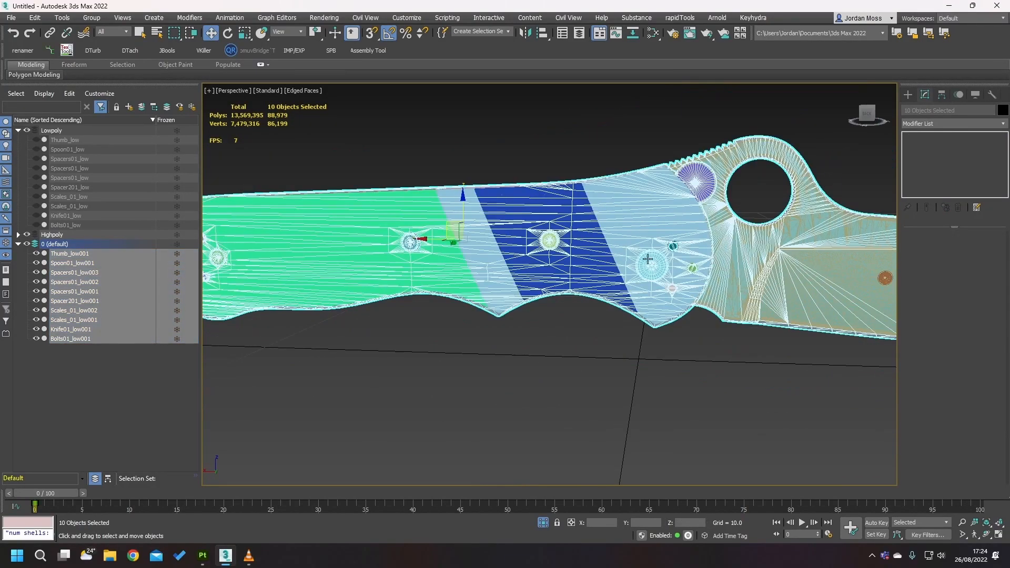
pyautogui.keyDown('alt'); pyautogui.moveTo(648, 259); pyautogui.dragTo(645, 284, button='middle'); pyautogui.keyUp('alt')
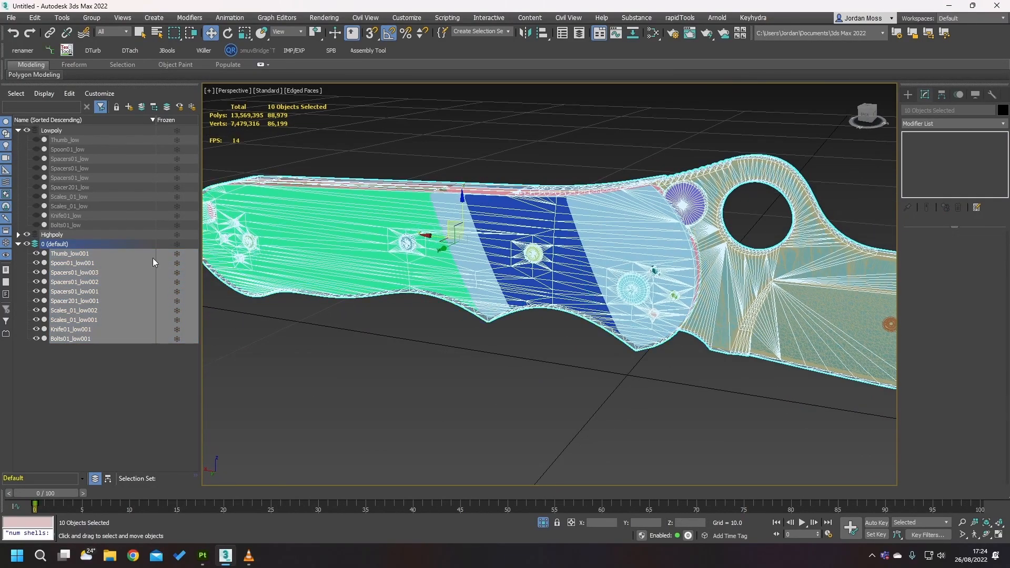
pyautogui.rightClick(110, 299)
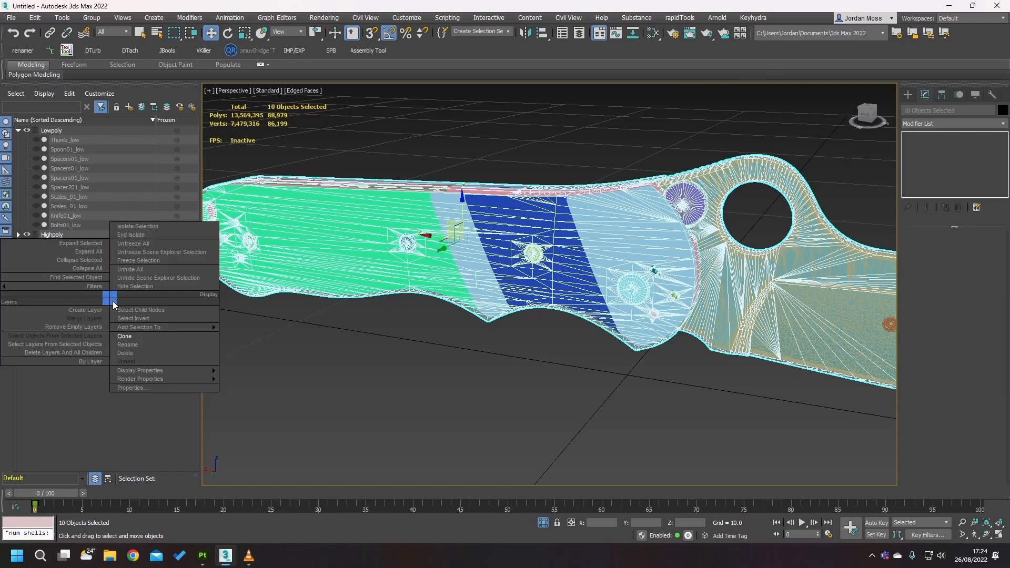
pyautogui.click(128, 344)
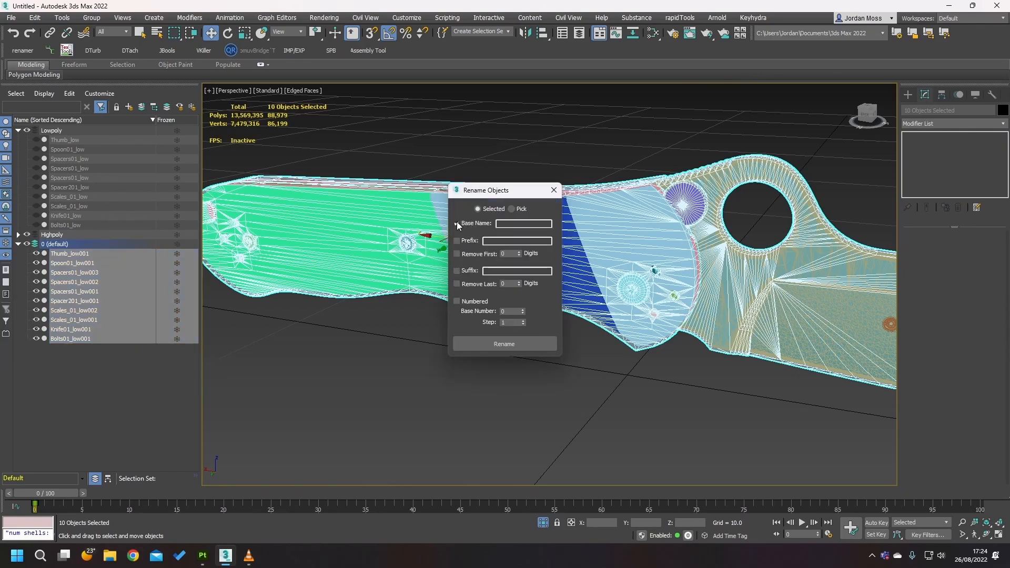
pyautogui.click(519, 282)
pyautogui.click(520, 285)
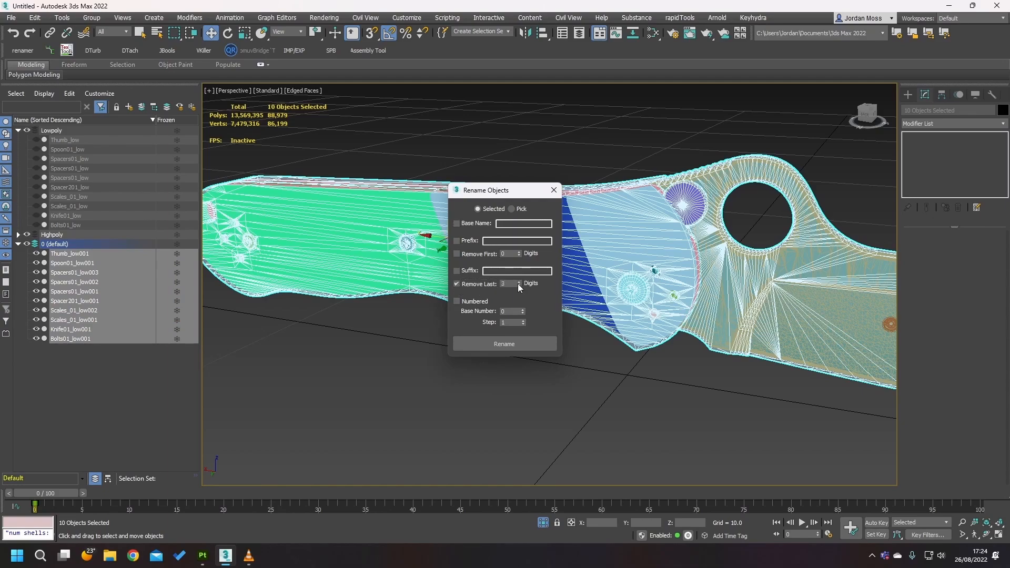
pyautogui.click(508, 344)
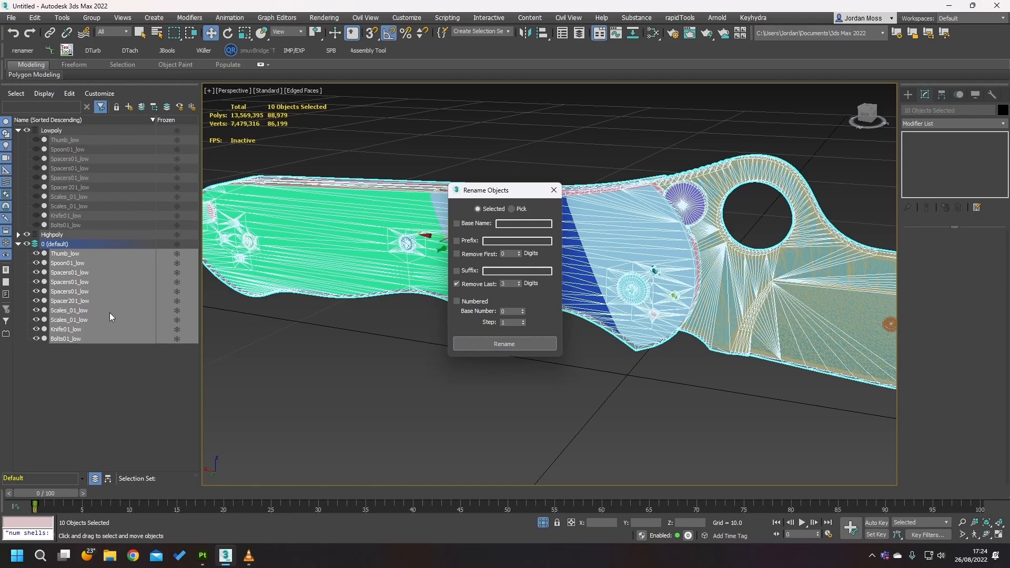
pyautogui.click(554, 195)
# - Export the ten selected cage objects to the Input folder as Spyderco_low_cage.fbx with smoothing groups included
pyautogui.keyDown('alt'); pyautogui.moveTo(579, 211); pyautogui.dragTo(545, 221, button='middle'); pyautogui.keyUp('alt')
pyautogui.keyDown('alt'); pyautogui.moveTo(619, 241); pyautogui.dragTo(584, 239, button='middle'); pyautogui.keyUp('alt')
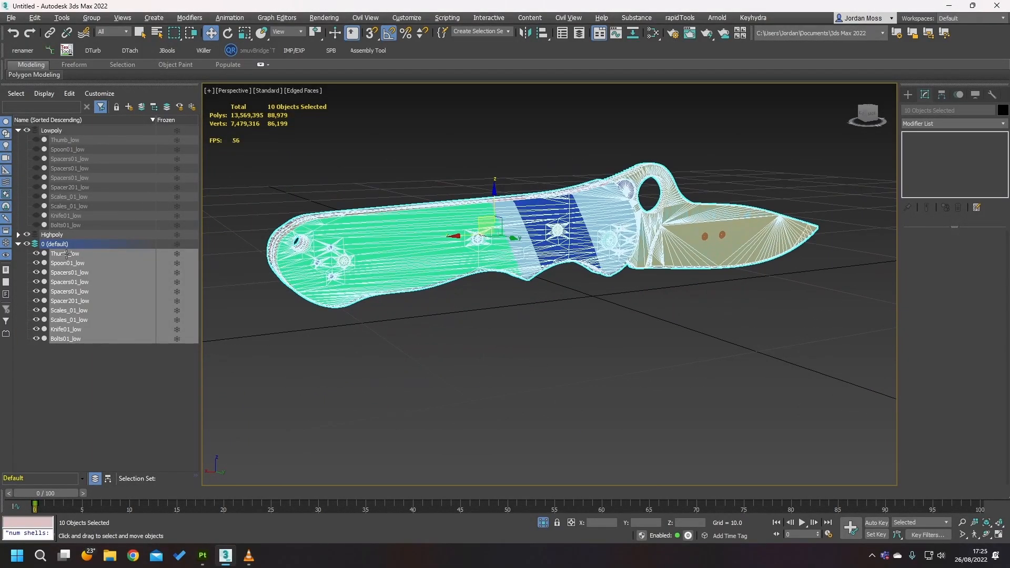
pyautogui.hotkey('ctrl', 'e')
pyautogui.click(226, 167)
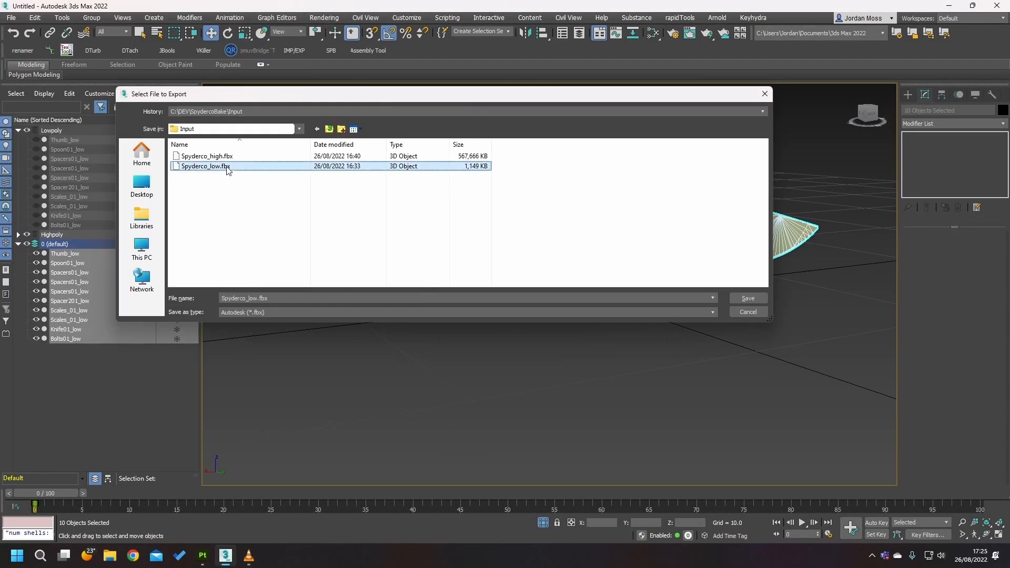
pyautogui.click(259, 298)
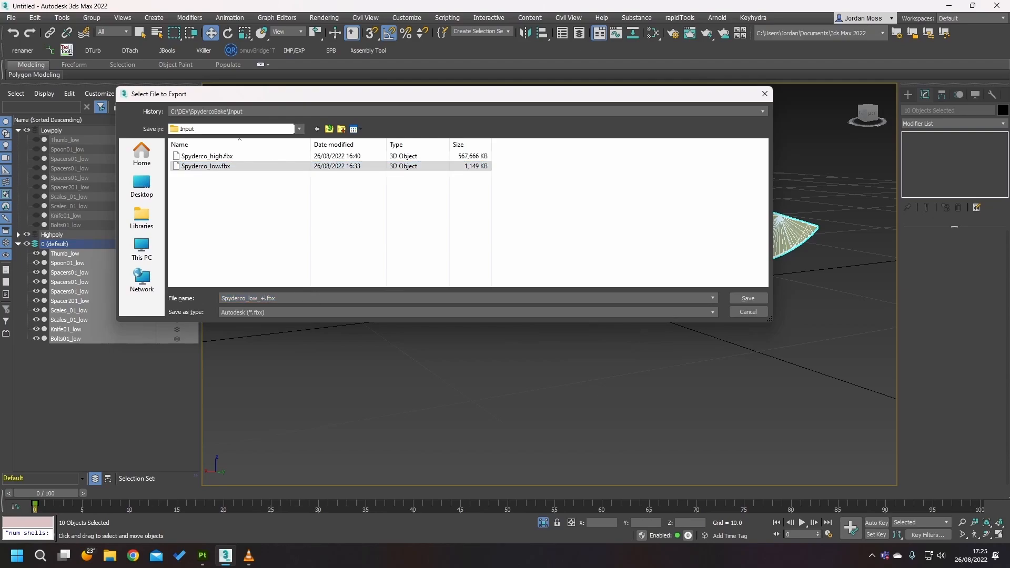
pyautogui.press('Return')
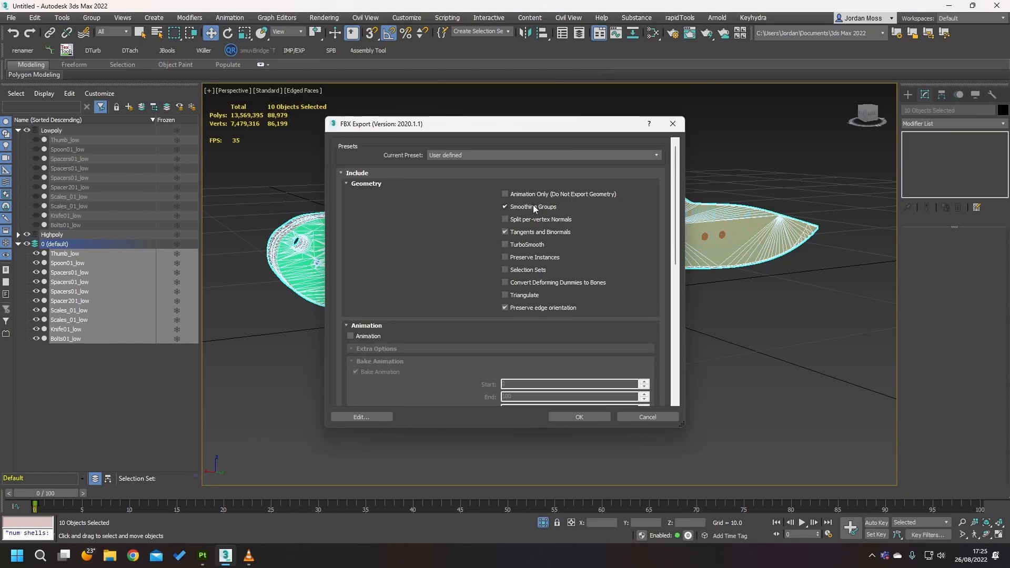
pyautogui.click(571, 417)
pyautogui.press('q')
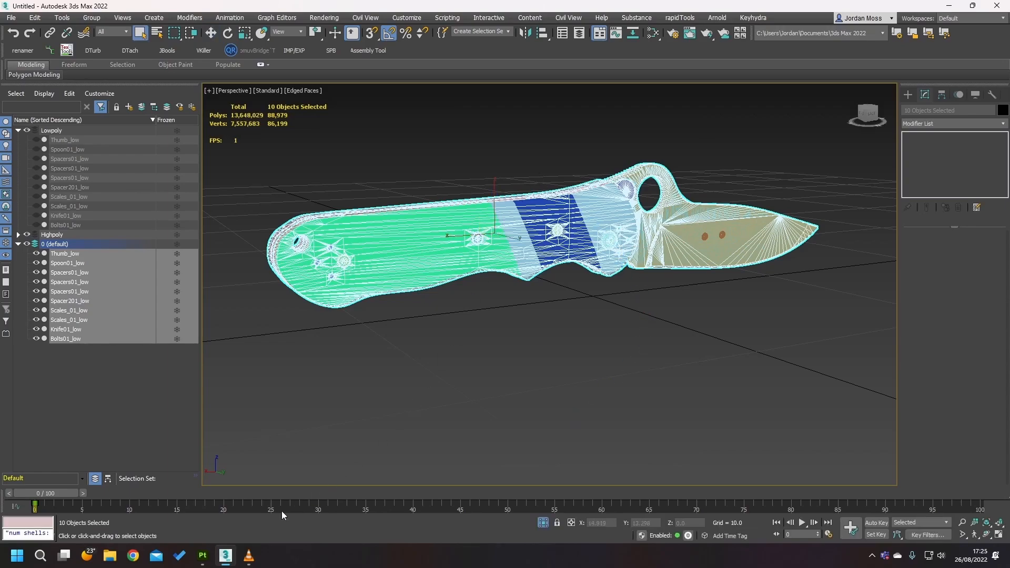
# - Switch to Substance 3D Painter and set the mesh map baking to use Spyderco_low_cage.fbx as its cage
pyautogui.click(203, 555)
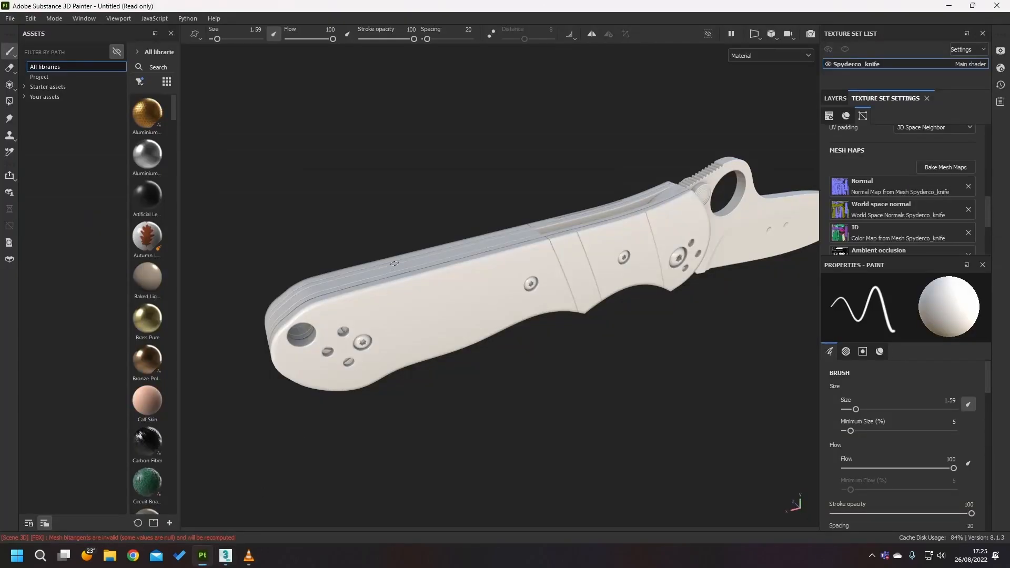
pyautogui.click(946, 168)
pyautogui.click(471, 271)
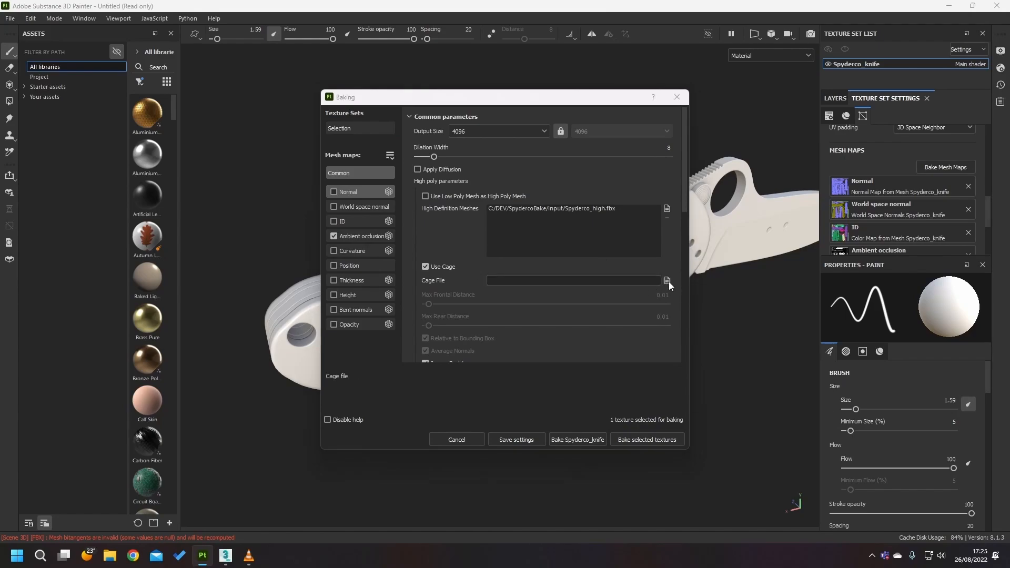
pyautogui.click(667, 281)
pyautogui.doubleClick(469, 223)
pyautogui.scroll(-2, 468, 315)
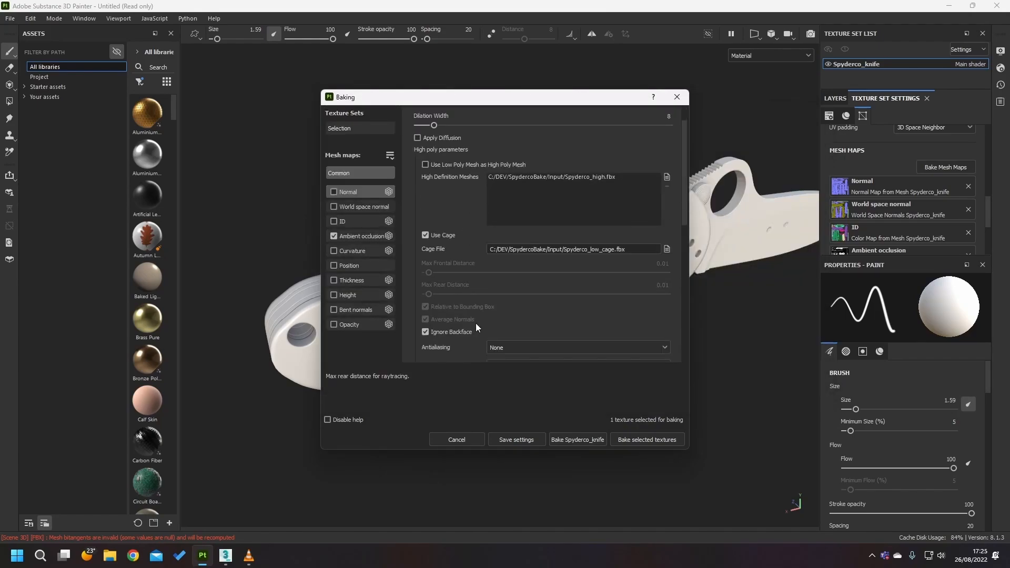
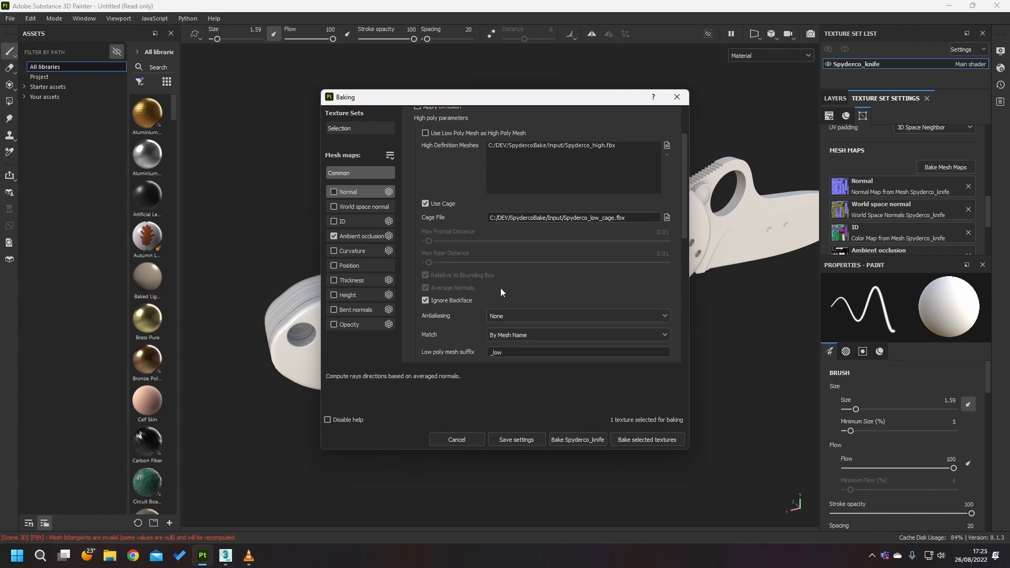
# - Switch to 3ds Max and examine how the cage objects overlap along the layered back of the handle
pyautogui.click(225, 555)
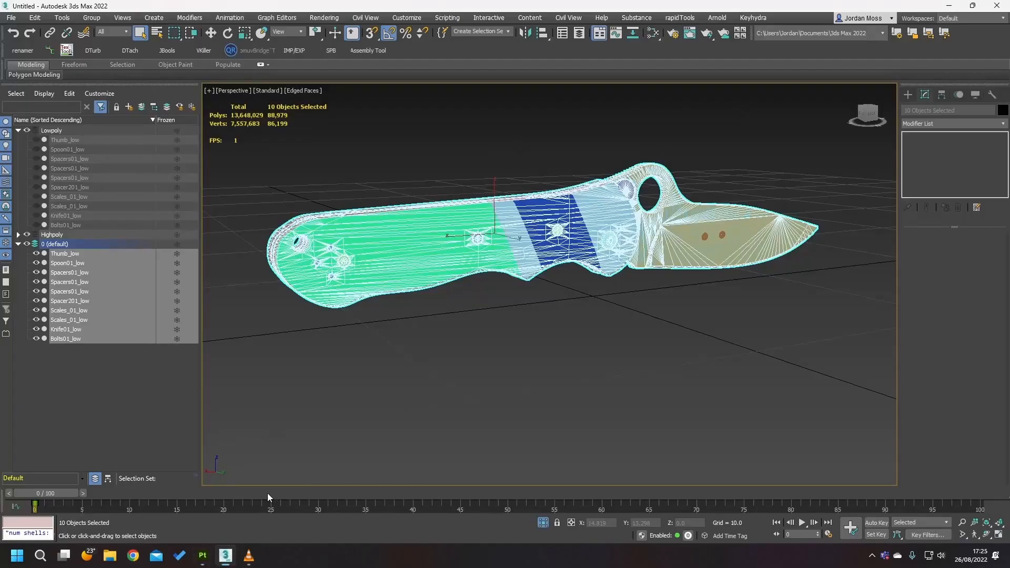
pyautogui.moveTo(456, 265)
pyautogui.keyDown('alt'); pyautogui.mouseDown(button='middle')
pyautogui.moveTo(463, 332)
pyautogui.moveTo(484, 346)
pyautogui.mouseUp(button='middle'); pyautogui.keyUp('alt')
pyautogui.scroll(3, 485, 346)
pyautogui.keyDown('alt'); pyautogui.moveTo(373, 316); pyautogui.dragTo(548, 272, button='middle'); pyautogui.keyUp('alt')
pyautogui.scroll(2, 483, 231)
pyautogui.scroll(-3, 548, 272)
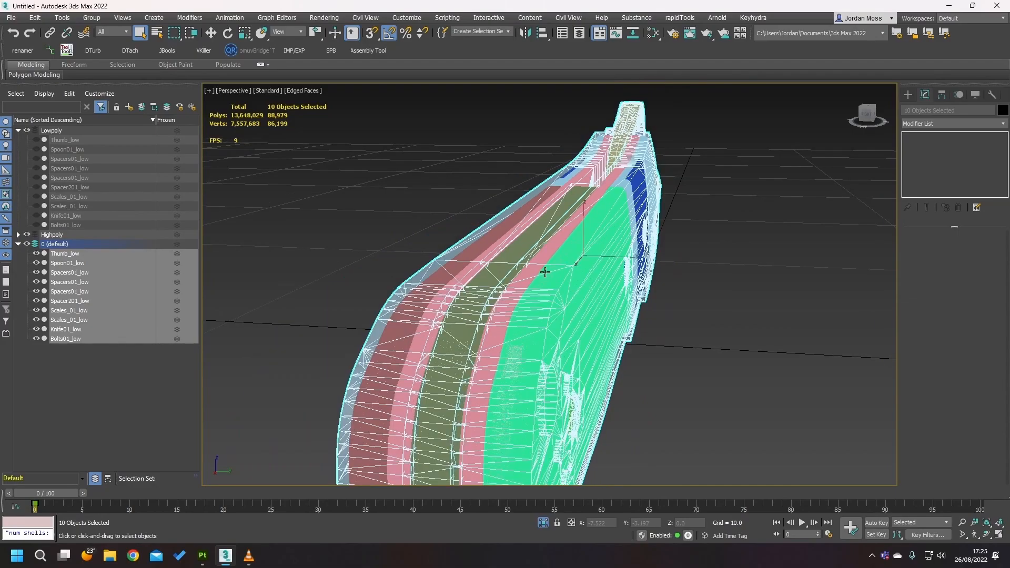
# - Isolate the pushed Scales_01_low copy, hide its edges and examine its enclosing shape and holes
pyautogui.click(548, 273)
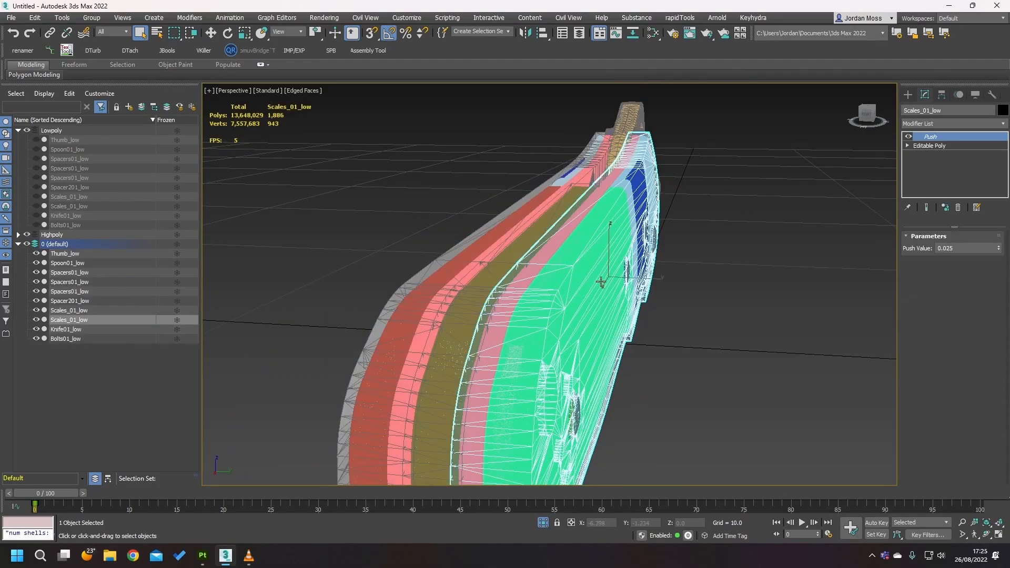
pyautogui.hotkey('alt', 'q')
pyautogui.moveTo(630, 284)
pyautogui.keyDown('alt'); pyautogui.mouseDown(button='middle')
pyautogui.moveTo(603, 259)
pyautogui.moveTo(608, 266)
pyautogui.mouseUp(button='middle'); pyautogui.keyUp('alt')
pyautogui.press('F4')
pyautogui.scroll(5, 602, 259)
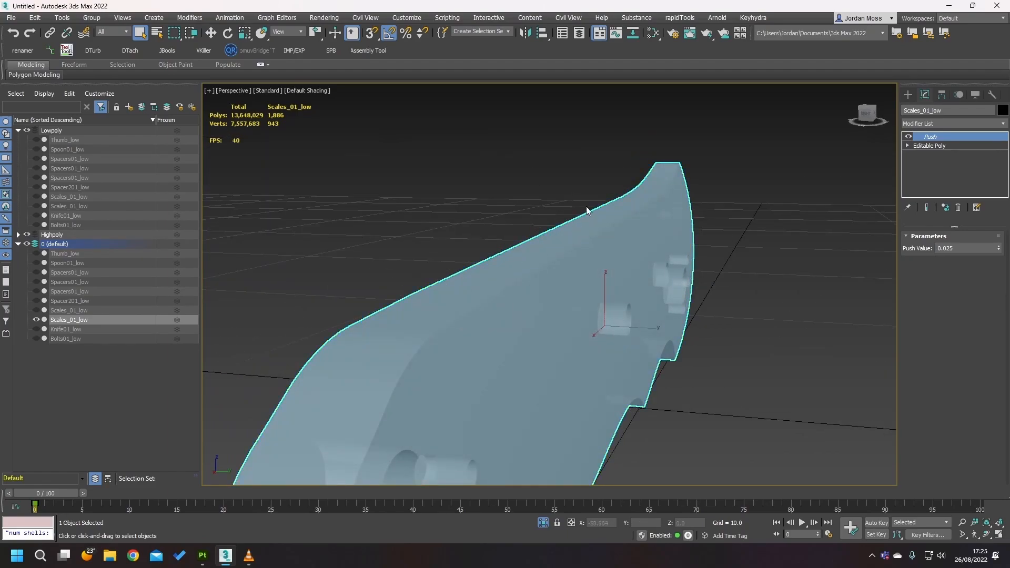
pyautogui.press('z')
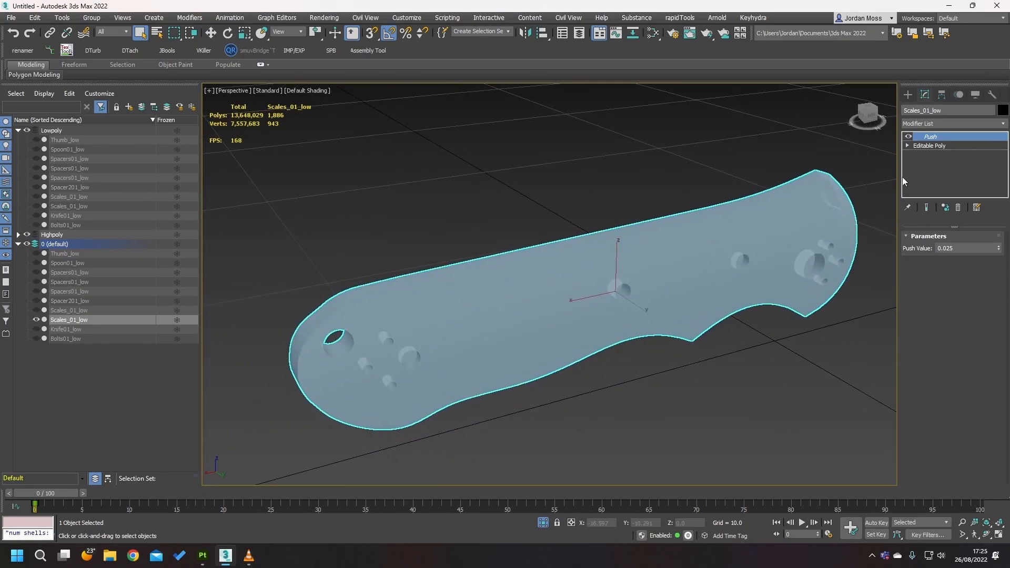
pyautogui.keyDown('alt'); pyautogui.moveTo(476, 266); pyautogui.dragTo(466, 250, button='middle'); pyautogui.keyUp('alt')
# - Switch to Substance 3D Painter and bake only the Normal map with the cage, matching by mesh name
pyautogui.hotkey('alt', 'Tab')
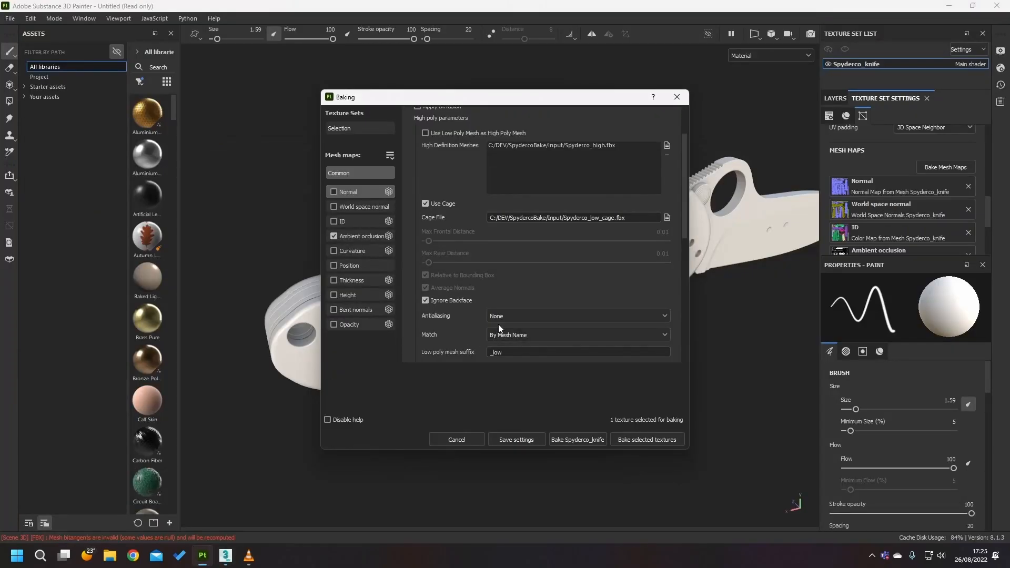
pyautogui.moveTo(597, 102); pyautogui.dragTo(541, 109)
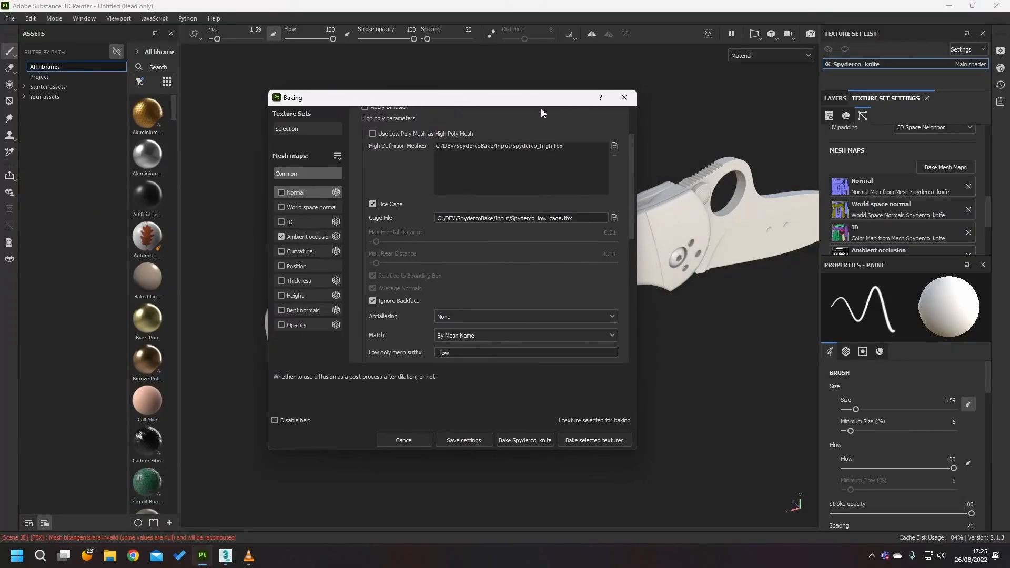
pyautogui.click(288, 236)
pyautogui.click(285, 192)
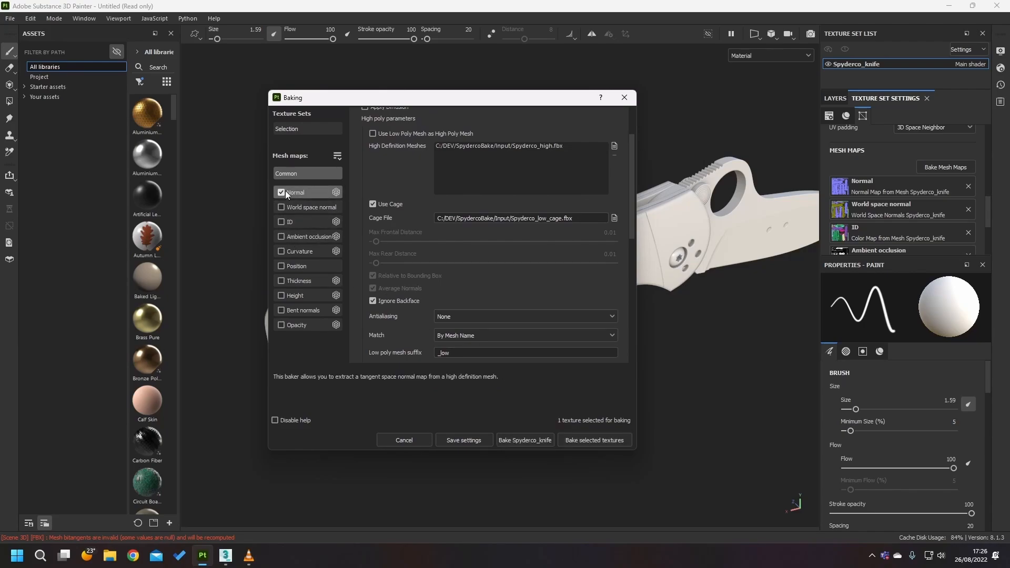
pyautogui.moveTo(458, 105); pyautogui.dragTo(621, 149)
pyautogui.scroll(-2, 697, 337)
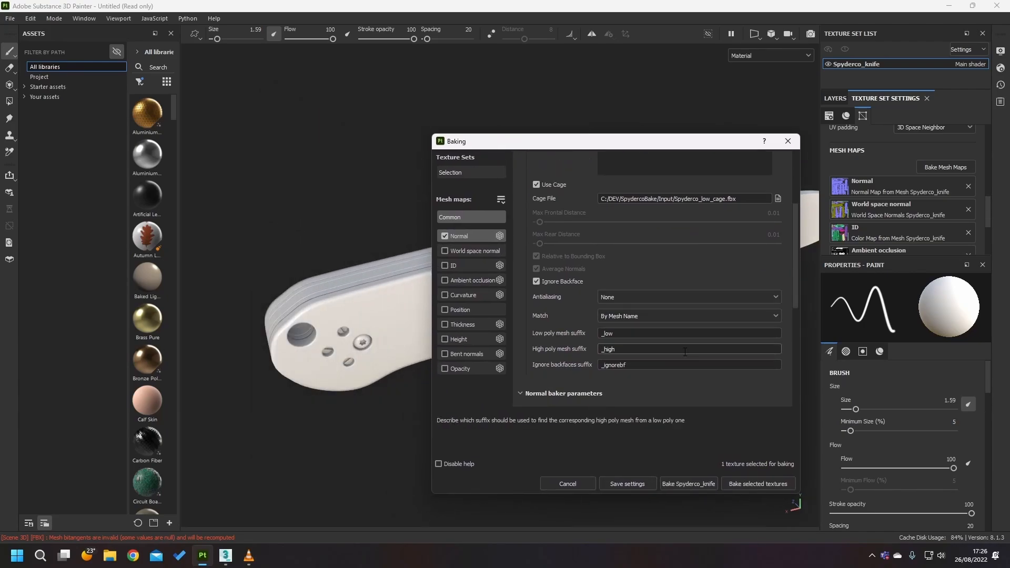
pyautogui.click(747, 486)
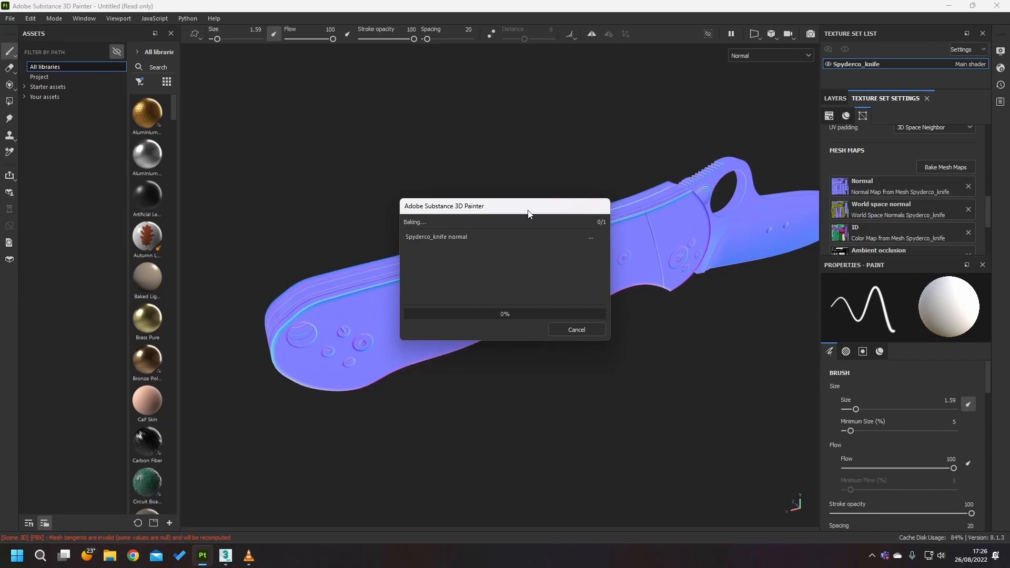
pyautogui.moveTo(529, 213); pyautogui.dragTo(661, 376)
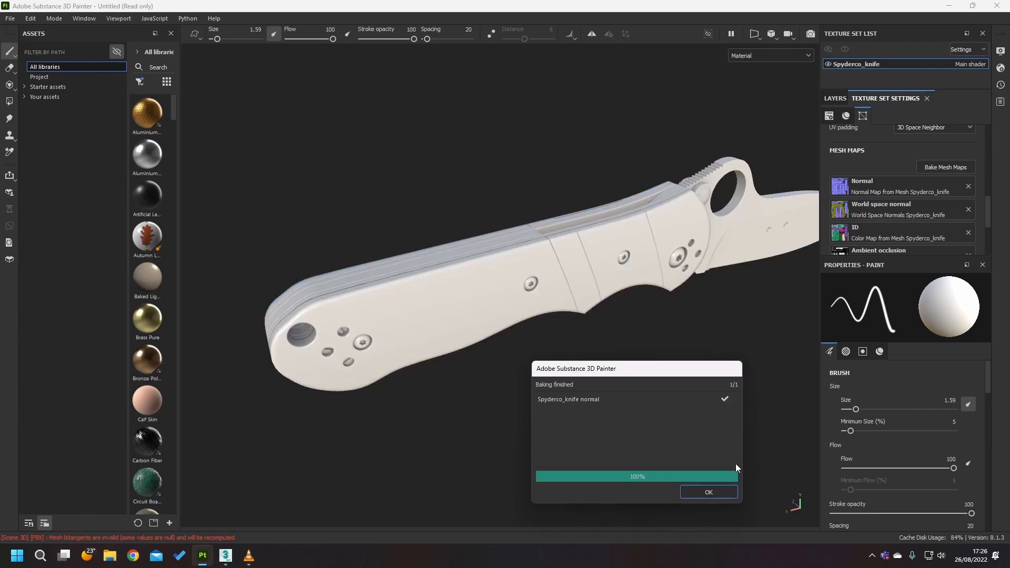
pyautogui.click(727, 491)
# - Cycle through the baked mesh maps and inspect the Normal map along the seams of the handle's layered back
pyautogui.moveTo(727, 491)
pyautogui.keyDown('alt'); pyautogui.mouseDown()
pyautogui.moveTo(514, 323)
pyautogui.moveTo(608, 342)
pyautogui.moveTo(584, 311)
pyautogui.mouseUp(); pyautogui.keyUp('alt')
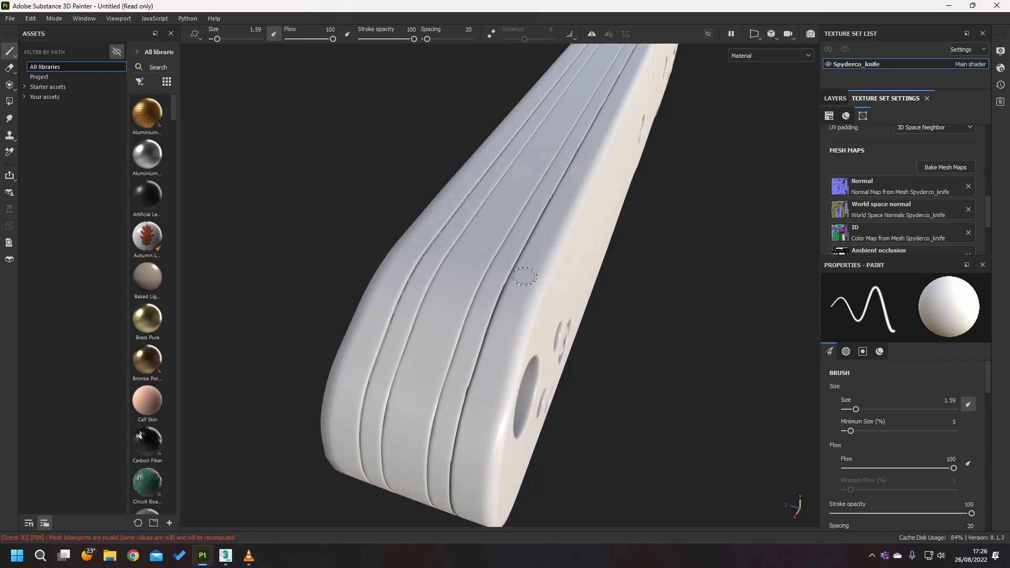
pyautogui.press('b')
pyautogui.press('b')
pyautogui.press('b')
pyautogui.press('b')
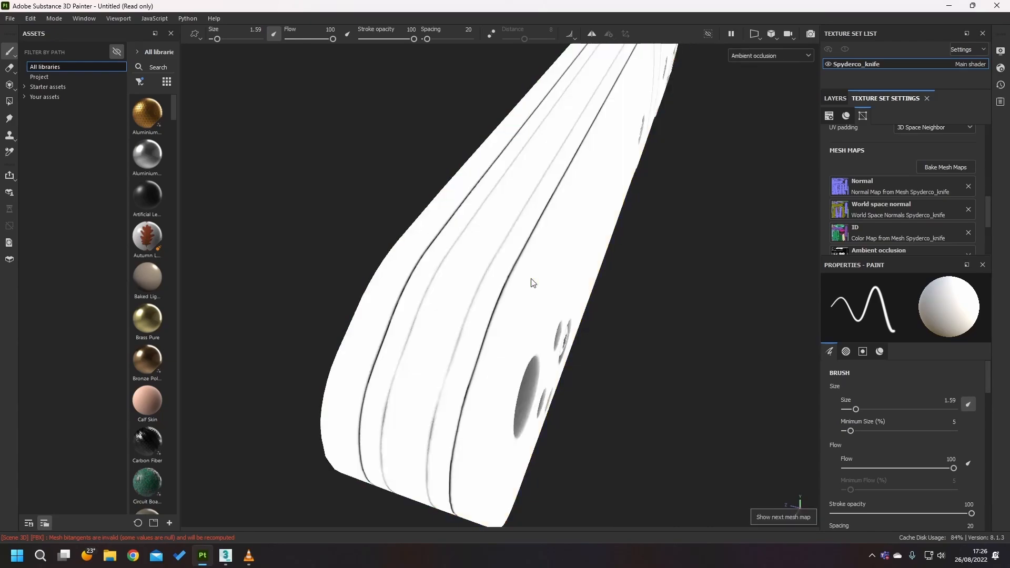
pyautogui.press('b')
pyautogui.press('b')
pyautogui.press('b')
pyautogui.press('b')
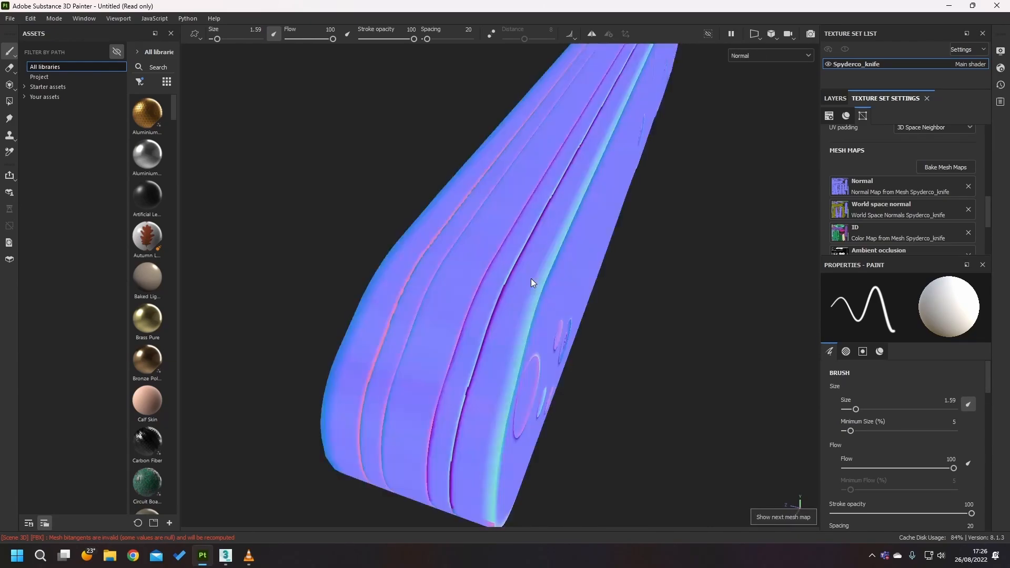
pyautogui.moveTo(532, 280)
pyautogui.keyDown('alt'); pyautogui.mouseDown()
pyautogui.moveTo(611, 309)
pyautogui.moveTo(526, 275)
pyautogui.mouseUp(); pyautogui.keyUp('alt')
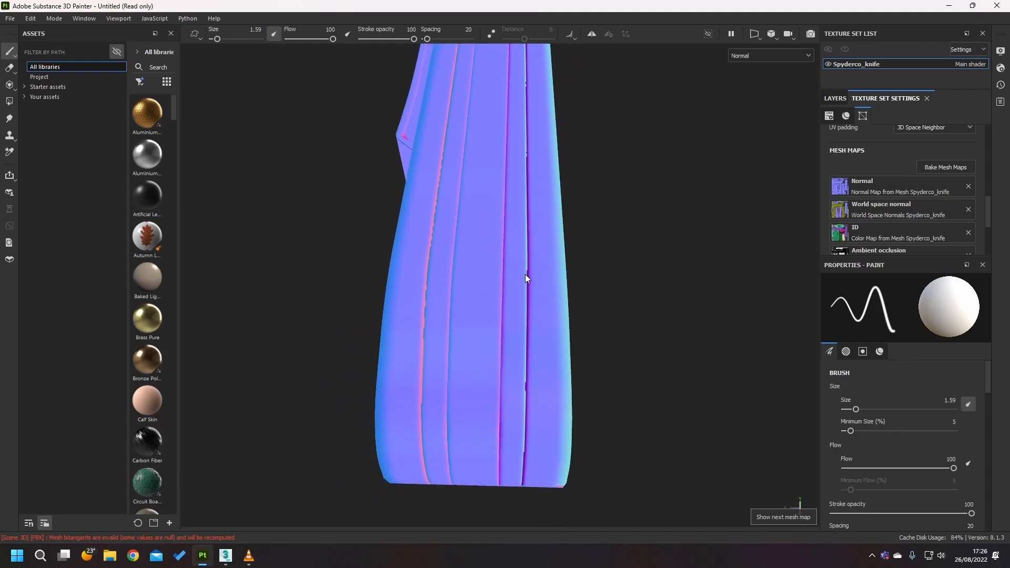
# - Return to the material view and inspect the small slotted bolt heads around the pivot bolt up close
pyautogui.keyDown('alt'); pyautogui.moveTo(524, 404); pyautogui.dragTo(396, 232); pyautogui.keyUp('alt')
pyautogui.press('m')
pyautogui.keyDown('alt'); pyautogui.moveTo(465, 205); pyautogui.dragTo(339, 213, button='middle'); pyautogui.keyUp('alt')
pyautogui.keyDown('alt'); pyautogui.moveTo(544, 226); pyautogui.dragTo(224, 224, button='middle'); pyautogui.keyUp('alt')
pyautogui.moveTo(533, 239)
pyautogui.keyDown('alt'); pyautogui.mouseDown(button='right')
pyautogui.moveTo(546, 245)
pyautogui.moveTo(534, 242)
pyautogui.mouseUp(button='right'); pyautogui.keyUp('alt')
pyautogui.keyDown('alt'); pyautogui.moveTo(679, 250); pyautogui.dragTo(451, 244, button='middle'); pyautogui.keyUp('alt')
pyautogui.keyDown('alt'); pyautogui.moveTo(451, 244); pyautogui.dragTo(490, 293, button='right'); pyautogui.keyUp('alt')
pyautogui.keyDown('alt'); pyautogui.moveTo(489, 292); pyautogui.dragTo(599, 390); pyautogui.keyUp('alt')
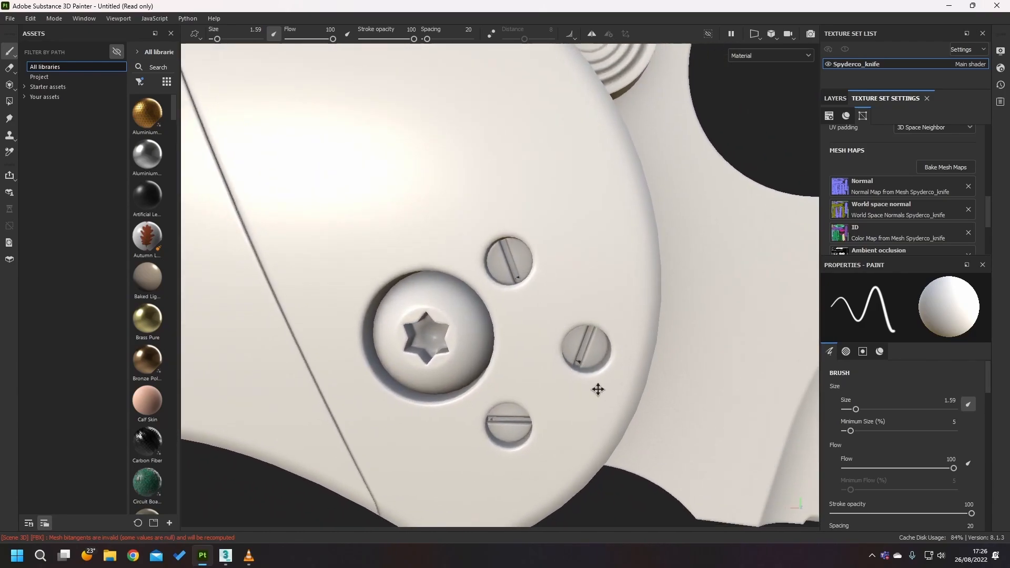
pyautogui.keyDown('alt'); pyautogui.moveTo(599, 389); pyautogui.dragTo(531, 316, button='middle'); pyautogui.keyUp('alt')
pyautogui.keyDown('alt'); pyautogui.moveTo(579, 337); pyautogui.dragTo(765, 422, button='right'); pyautogui.keyUp('alt')
pyautogui.keyDown('alt'); pyautogui.moveTo(536, 326); pyautogui.dragTo(677, 377, button='right'); pyautogui.keyUp('alt')
pyautogui.moveTo(568, 342)
pyautogui.keyDown('alt'); pyautogui.mouseDown()
pyautogui.moveTo(649, 372)
pyautogui.moveTo(550, 312)
pyautogui.mouseUp(); pyautogui.keyUp('alt')
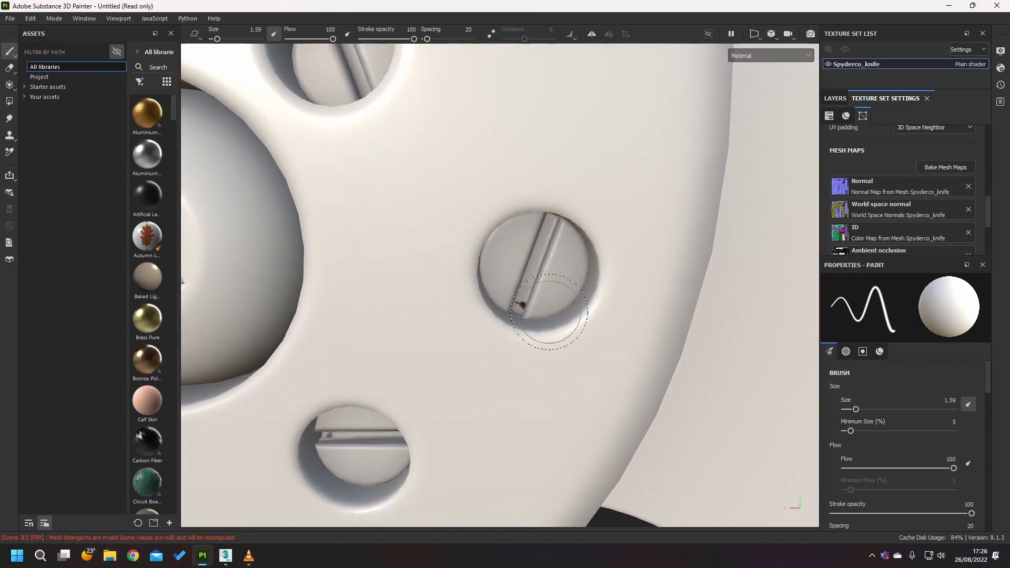
# - Display the baked Normal map and check the slots of the three small bolts around the pivot from several angles
pyautogui.press('b')
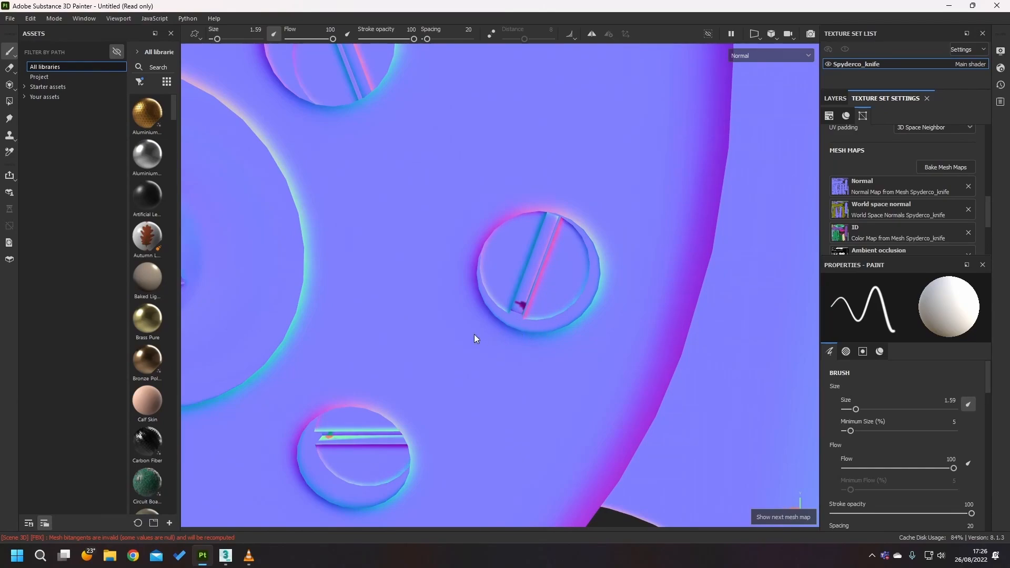
pyautogui.scroll(-3, 475, 337)
pyautogui.keyDown('alt'); pyautogui.moveTo(460, 332); pyautogui.dragTo(486, 332); pyautogui.keyUp('alt')
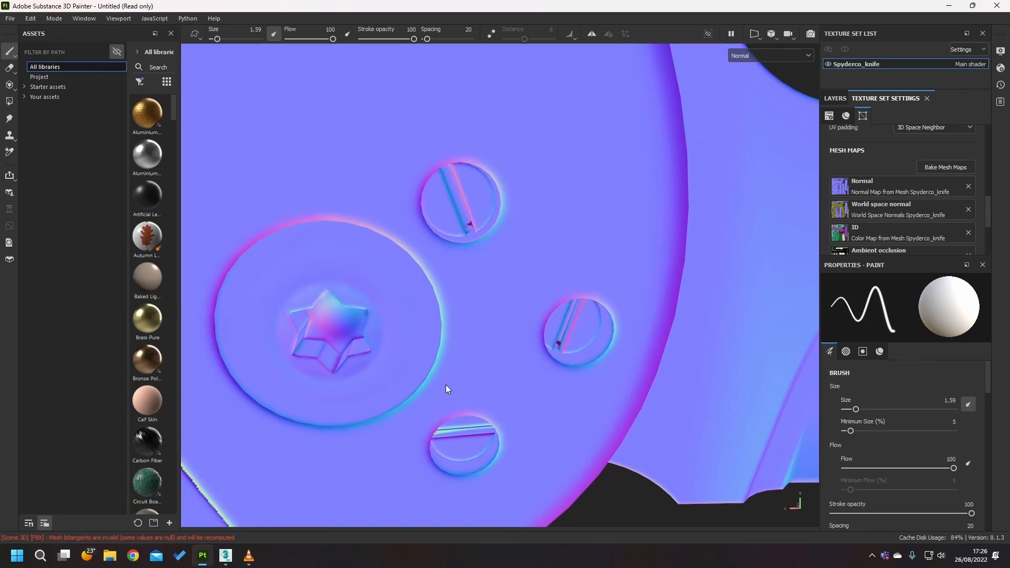
pyautogui.keyDown('alt'); pyautogui.moveTo(515, 376); pyautogui.dragTo(483, 339); pyautogui.keyUp('alt')
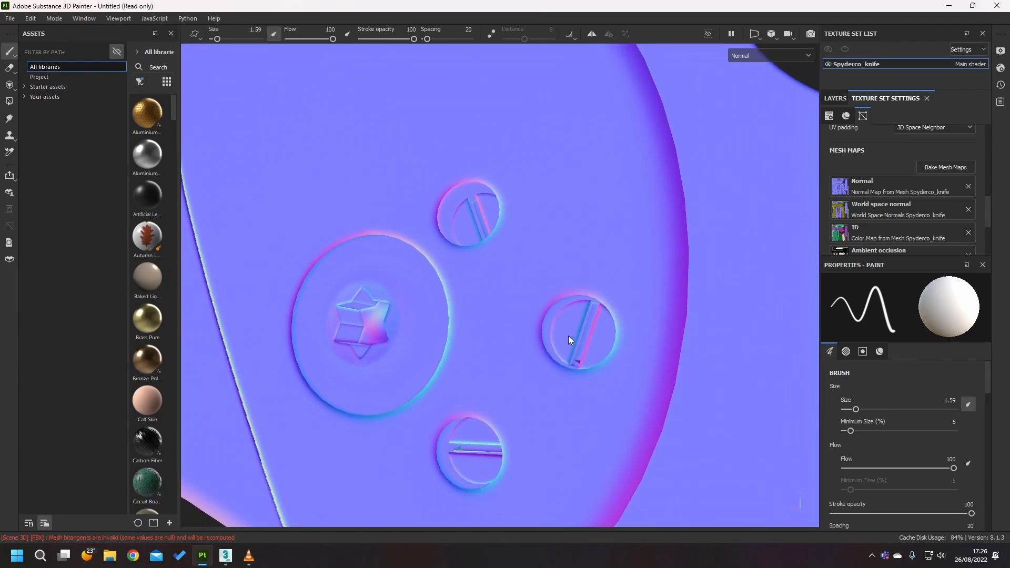
pyautogui.keyDown('alt'); pyautogui.moveTo(586, 356); pyautogui.dragTo(321, 227, button='right'); pyautogui.keyUp('alt')
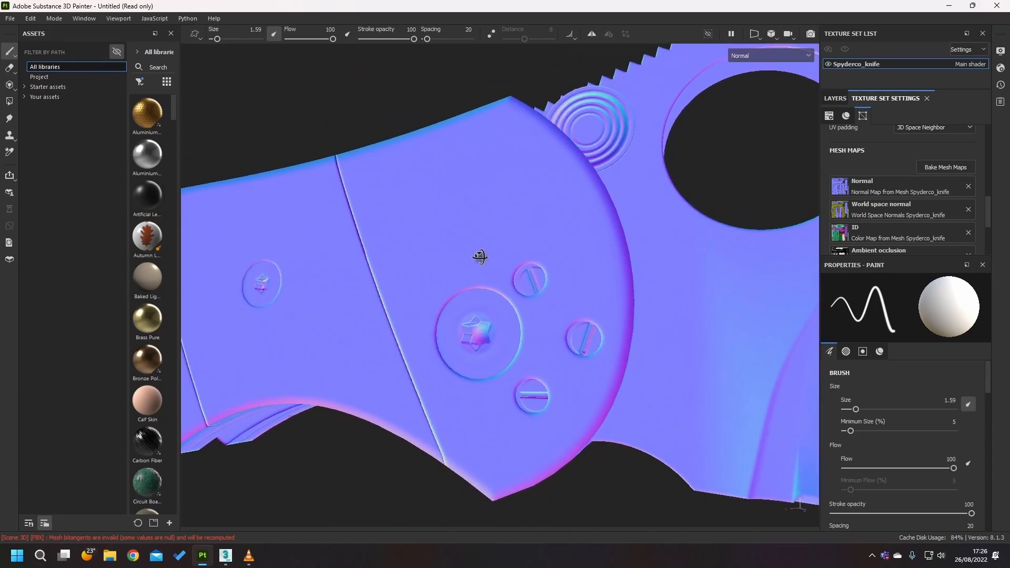
pyautogui.keyDown('alt'); pyautogui.moveTo(478, 256); pyautogui.dragTo(544, 210); pyautogui.keyUp('alt')
pyautogui.keyDown('alt'); pyautogui.moveTo(543, 210); pyautogui.dragTo(478, 257, button='middle'); pyautogui.keyUp('alt')
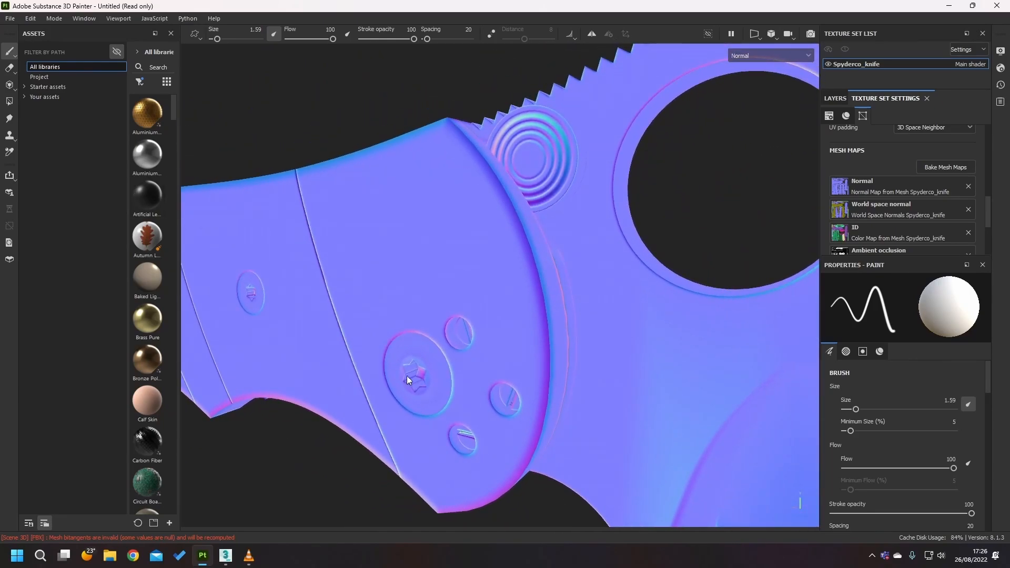
# - Examine the Normal map artifact at the lower end of the slot on the small bolt nearest the blade
pyautogui.moveTo(226, 556)
pyautogui.keyDown('alt'); pyautogui.moveTo(488, 375); pyautogui.dragTo(532, 369); pyautogui.keyUp('alt')
pyautogui.keyDown('alt'); pyautogui.moveTo(532, 368); pyautogui.dragTo(664, 352, button='middle'); pyautogui.keyUp('alt')
pyautogui.keyDown('alt'); pyautogui.moveTo(339, 311); pyautogui.dragTo(708, 415, button='right'); pyautogui.keyUp('alt')
pyautogui.keyDown('alt'); pyautogui.moveTo(712, 384); pyautogui.dragTo(32, 192, button='middle'); pyautogui.keyUp('alt')
pyautogui.keyDown('alt'); pyautogui.moveTo(458, 287); pyautogui.dragTo(570, 316, button='right'); pyautogui.keyUp('alt')
pyautogui.keyDown('alt'); pyautogui.moveTo(573, 319); pyautogui.dragTo(560, 383); pyautogui.keyUp('alt')
pyautogui.keyDown('alt'); pyautogui.moveTo(609, 259); pyautogui.dragTo(586, 286); pyautogui.keyUp('alt')
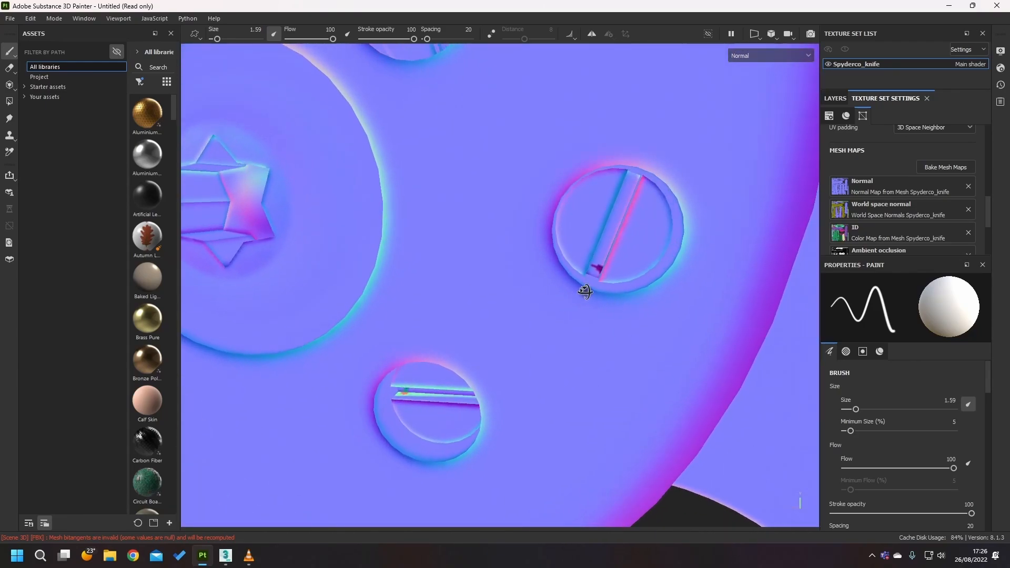
# - Switch to 3ds Max and end the isolation of the pushed Scales_01_low copy
pyautogui.click(226, 556)
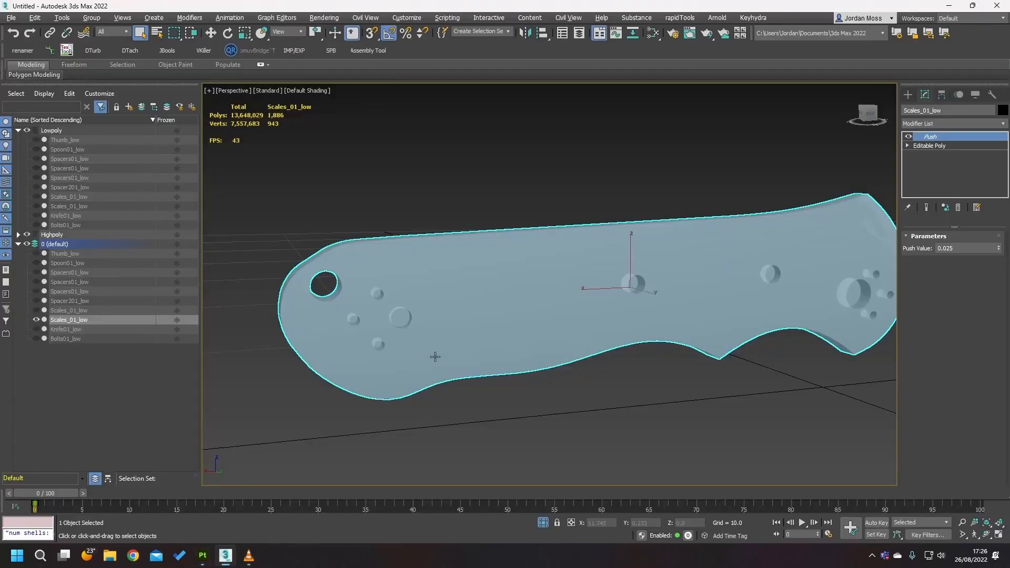
pyautogui.scroll(3, 381, 257)
pyautogui.moveTo(369, 247); pyautogui.dragTo(381, 256, button='middle')
pyautogui.hotkey('alt', 'q')
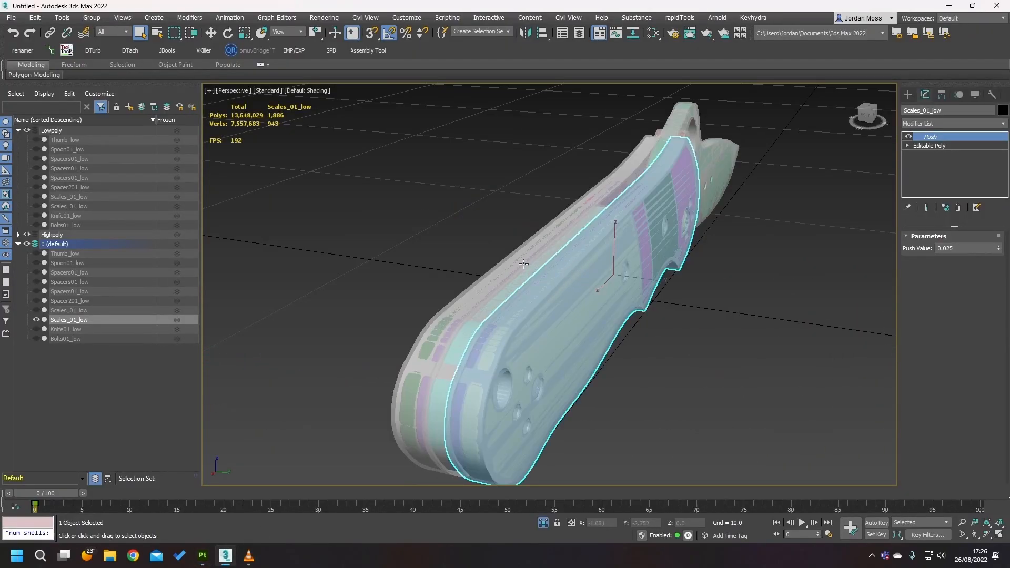
pyautogui.keyDown('alt'); pyautogui.moveTo(569, 261); pyautogui.dragTo(570, 331, button='middle'); pyautogui.keyUp('alt')
pyautogui.scroll(2, 465, 243)
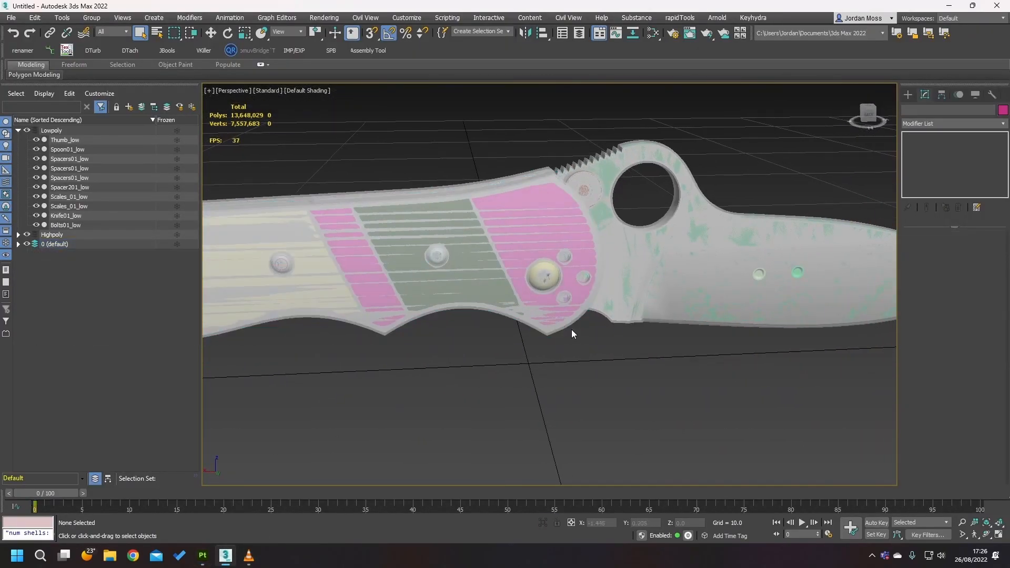
# - Select the pushed Bolts01_low cage copy at the pivot end of the handle and isolate it
pyautogui.scroll(6, 571, 264)
pyautogui.click(514, 190)
pyautogui.keyDown('alt'); pyautogui.moveTo(514, 190); pyautogui.dragTo(658, 289, button='middle'); pyautogui.keyUp('alt')
pyautogui.scroll(3, 469, 176)
pyautogui.click(472, 188)
pyautogui.hotkey('alt', 'q')
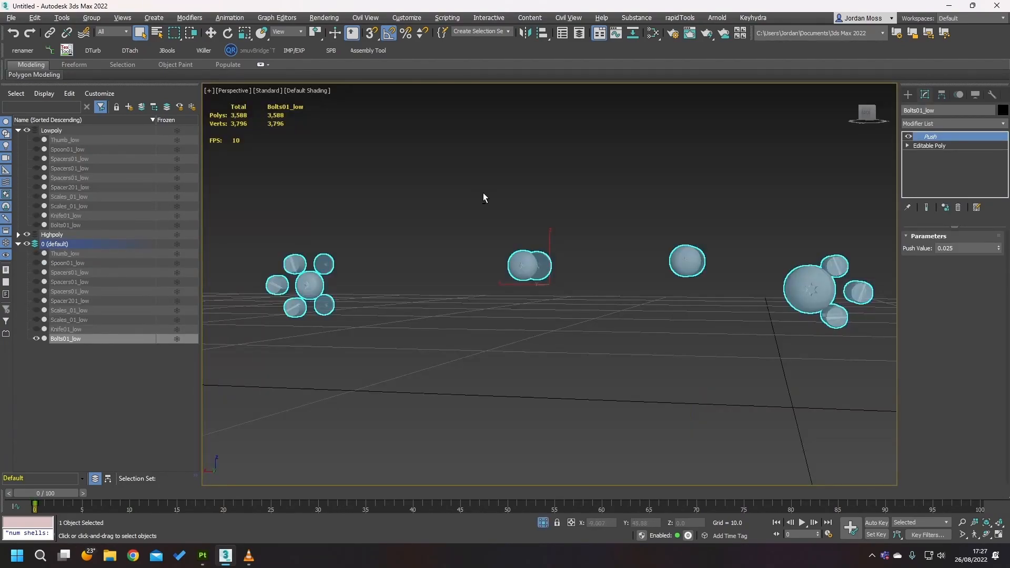
# - Show edged faces, leave isolation and examine how the bolts cage surrounds the small slotted bolts
pyautogui.moveTo(563, 244)
pyautogui.keyDown('alt'); pyautogui.mouseDown(button='middle')
pyautogui.moveTo(577, 258)
pyautogui.moveTo(540, 243)
pyautogui.moveTo(558, 232)
pyautogui.mouseUp(button='middle'); pyautogui.keyUp('alt')
pyautogui.press('F4')
pyautogui.scroll(7, 532, 248)
pyautogui.hotkey('alt', 'q')
pyautogui.scroll(-2, 548, 240)
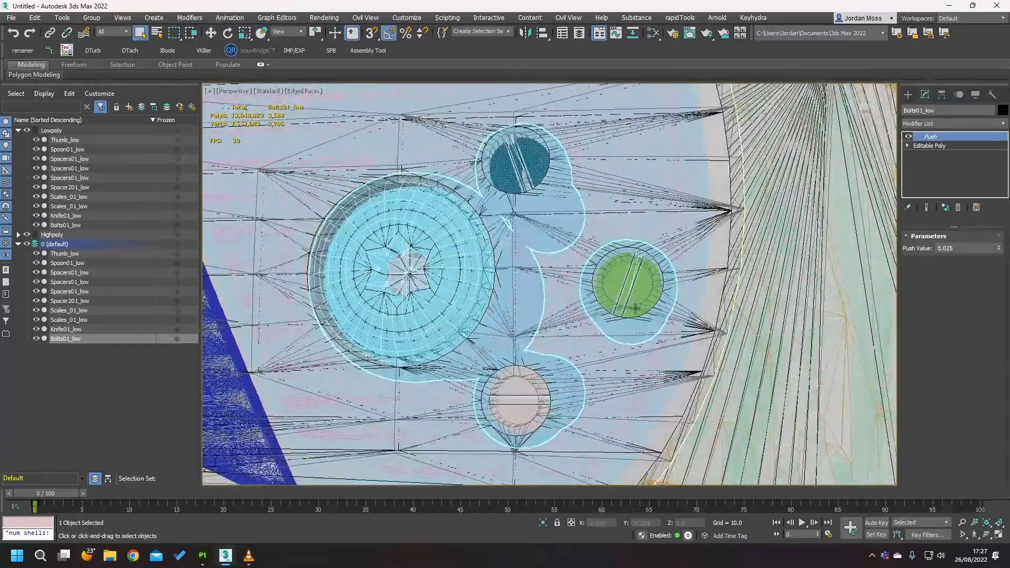
pyautogui.scroll(6, 615, 275)
pyautogui.scroll(-2, 617, 276)
pyautogui.keyDown('alt'); pyautogui.moveTo(610, 274); pyautogui.dragTo(613, 271, button='middle'); pyautogui.keyUp('alt')
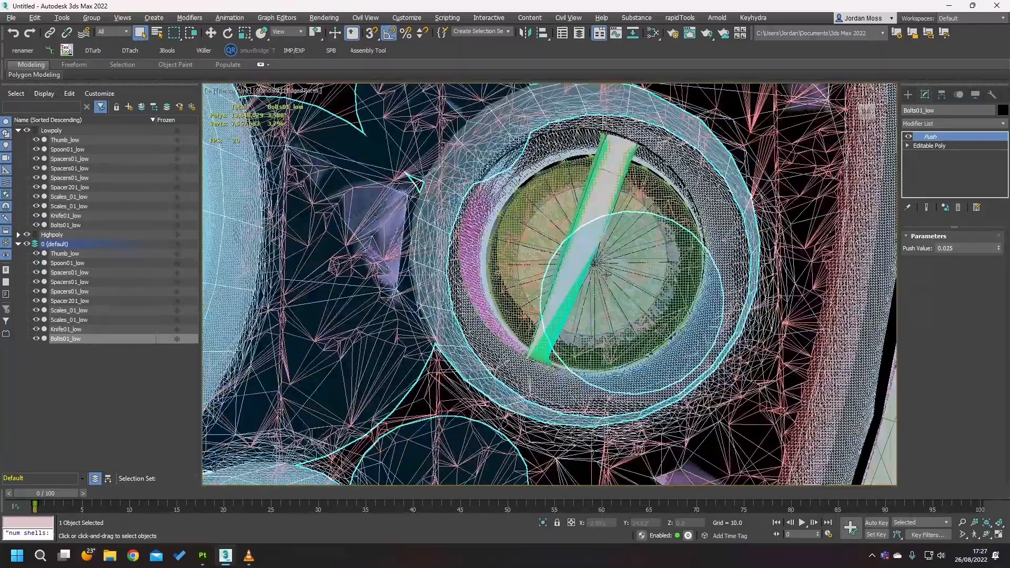
pyautogui.scroll(-5, 632, 268)
pyautogui.scroll(2, 620, 285)
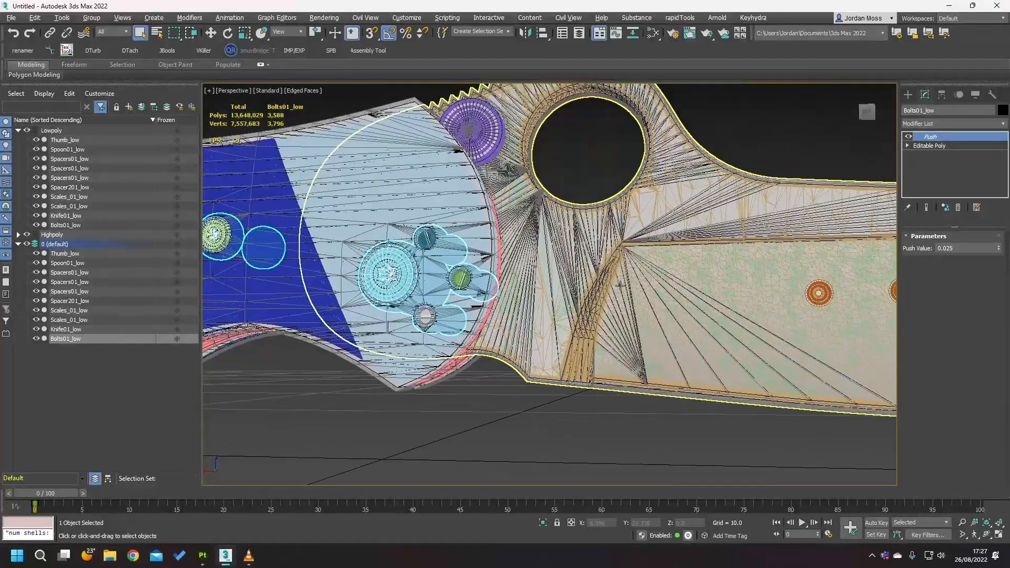
# - Try adjusting the Push value on the Bolts01_low cage copy and undo the change
pyautogui.click(611, 351)
pyautogui.moveTo(461, 278); pyautogui.dragTo(506, 287, button='middle')
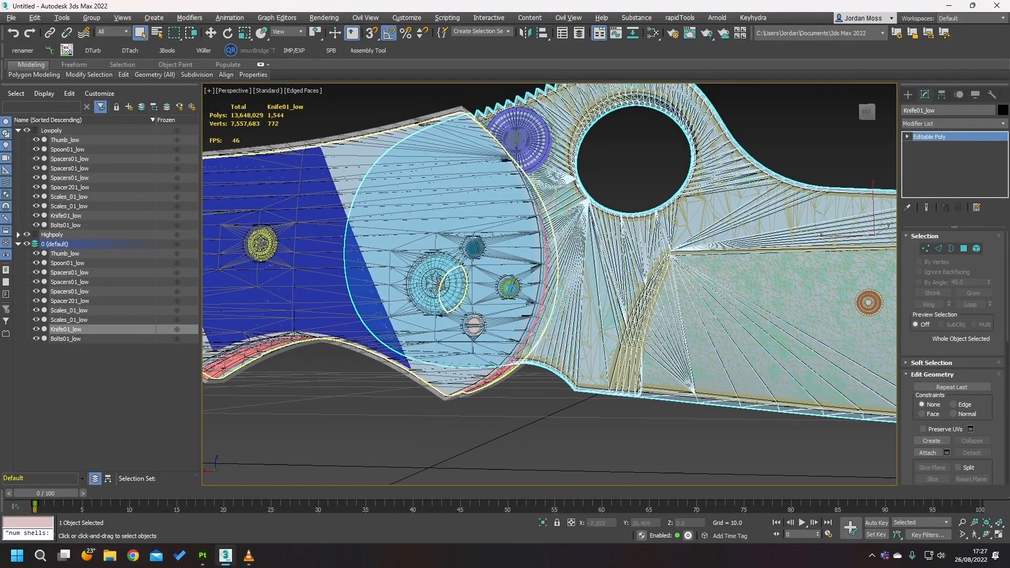
pyautogui.click(507, 287)
pyautogui.scroll(5, 513, 288)
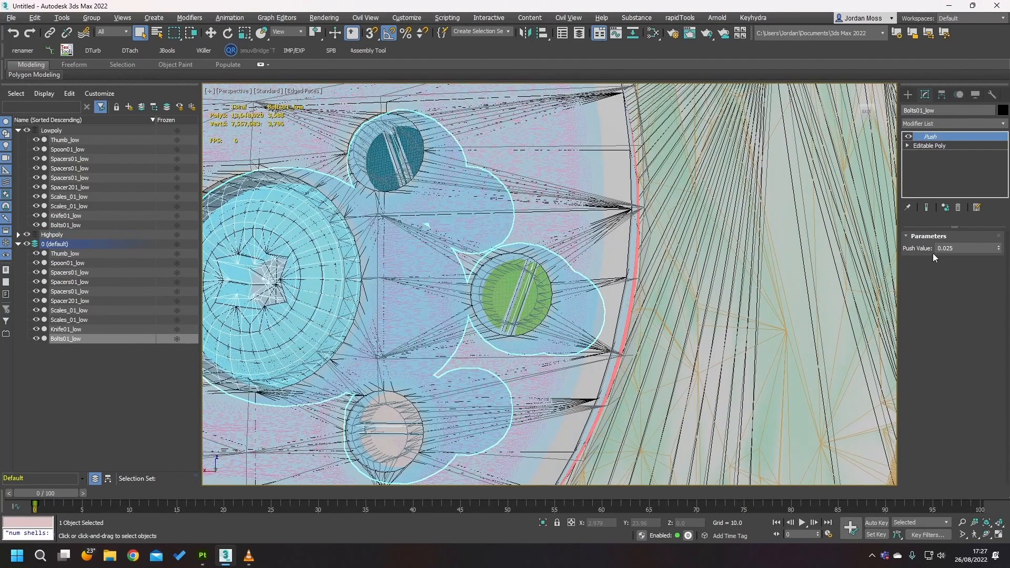
pyautogui.scroll(-5, 734, 242)
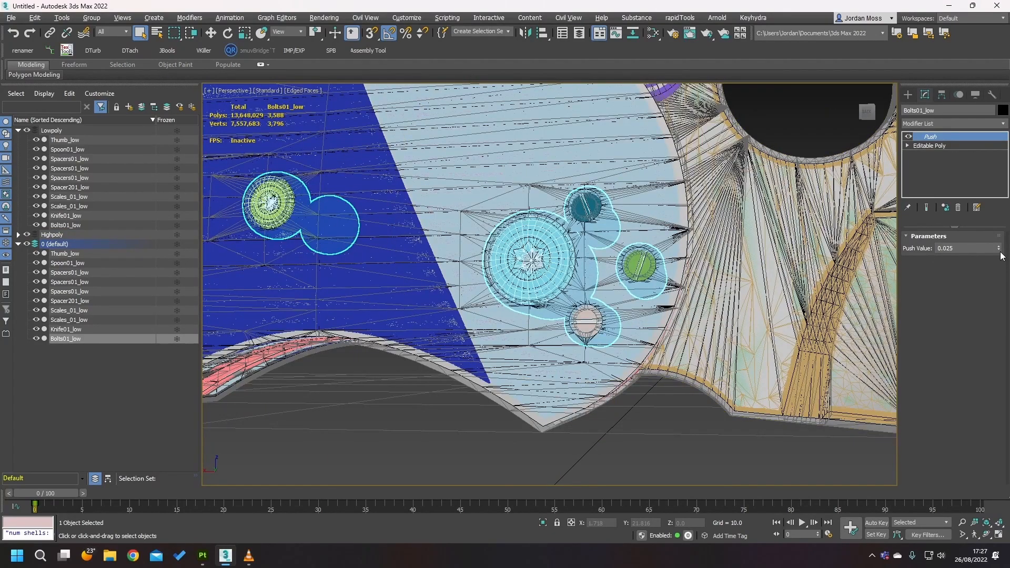
pyautogui.moveTo(1001, 253); pyautogui.dragTo(1001, 252)
pyautogui.moveTo(609, 255); pyautogui.dragTo(598, 284, button='middle')
pyautogui.hotkey('ctrl', 'z')
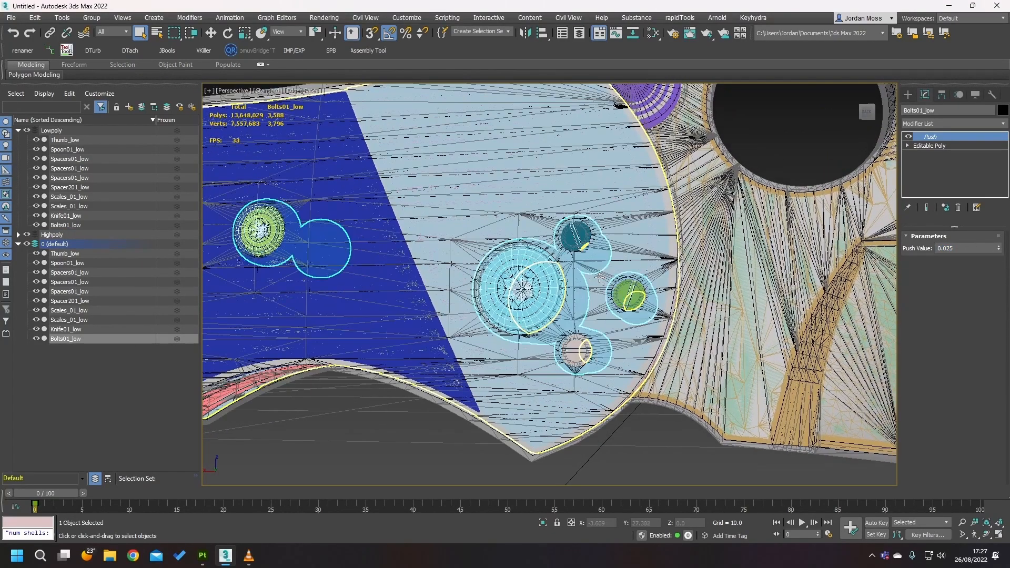
# - Collapse the Push modifier of the Bolts01_low cage copy into an Editable Poly and isolate the object
pyautogui.scroll(-3, 677, 208)
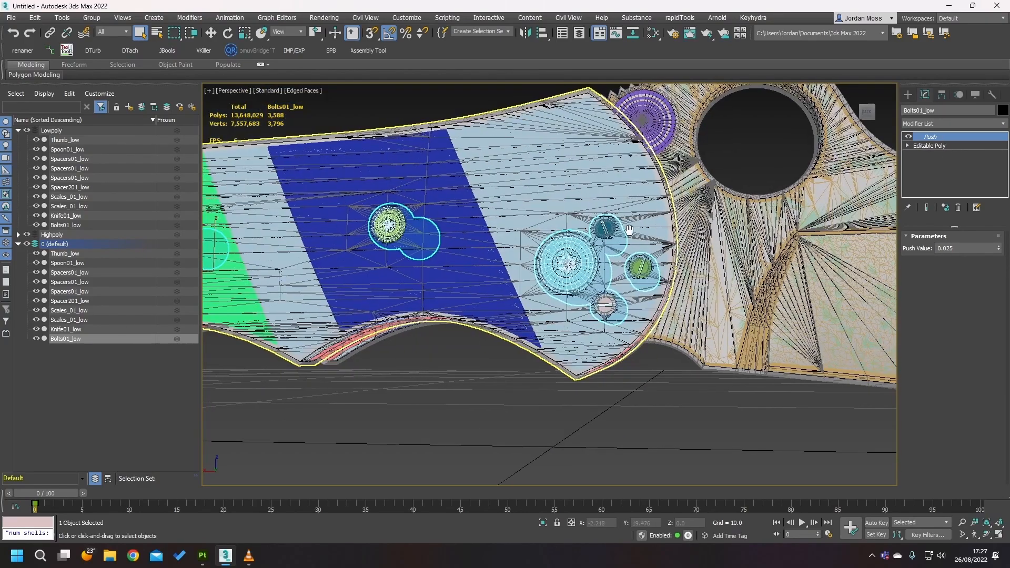
pyautogui.moveTo(676, 208); pyautogui.dragTo(658, 223, button='middle')
pyautogui.hotkey('ctrl', 'z')
pyautogui.hotkey('alt', 'q')
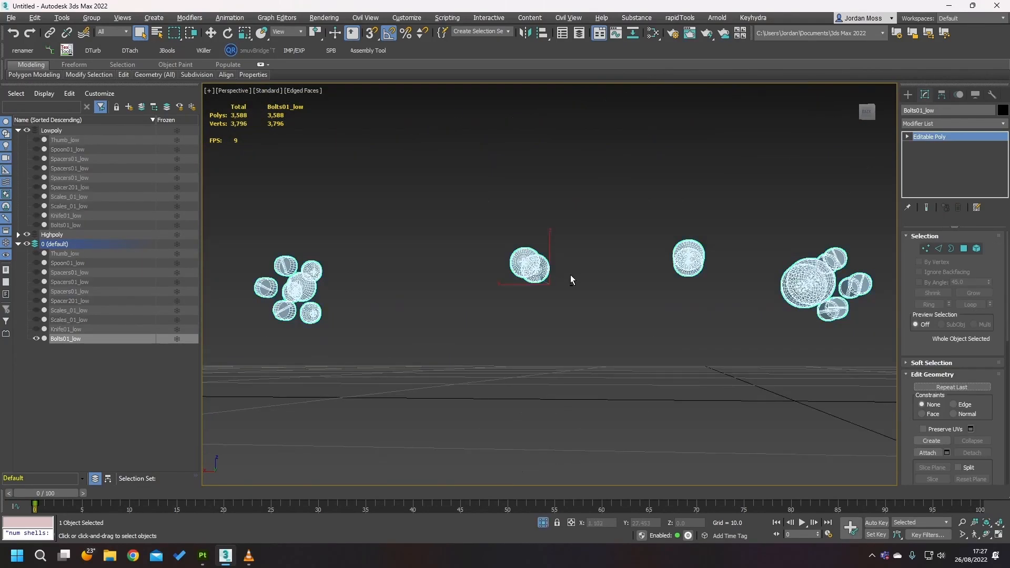
pyautogui.keyDown('alt'); pyautogui.moveTo(570, 276); pyautogui.dragTo(700, 258, button='middle'); pyautogui.keyUp('alt')
# - Add a new Push modifier to the isolated bolts cage with a push value of -0.01
pyautogui.click(949, 123)
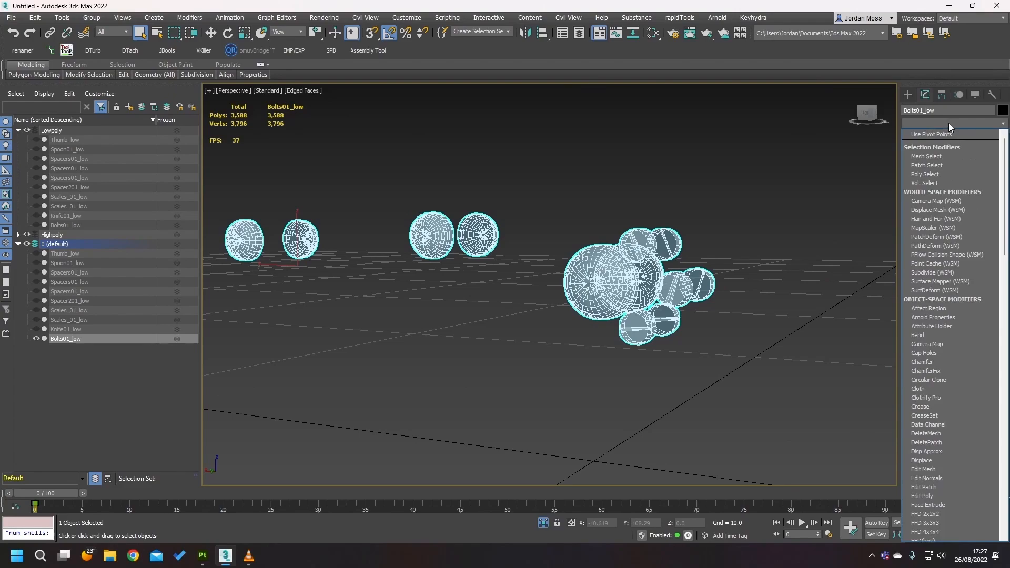
pyautogui.write('push')
pyautogui.press('Return')
pyautogui.moveTo(999, 250); pyautogui.dragTo(1002, 256)
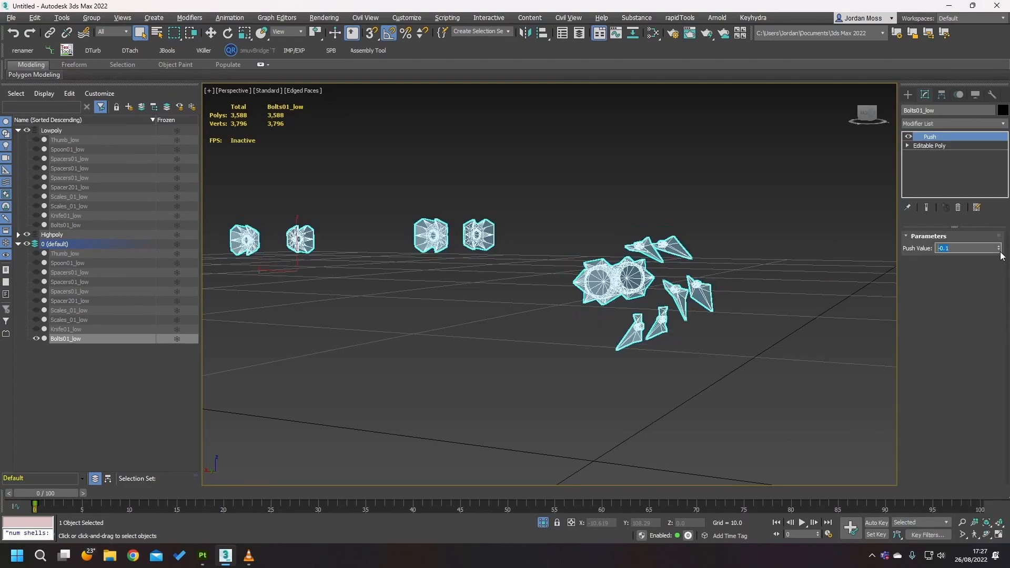
pyautogui.rightClick(1000, 250)
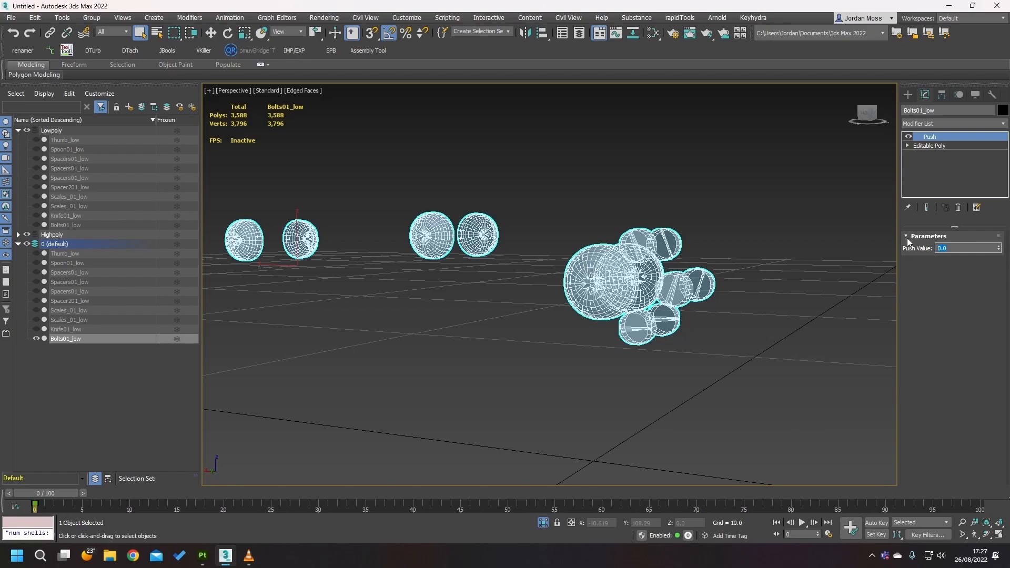
pyautogui.write('-0.01')
pyautogui.press('Return')
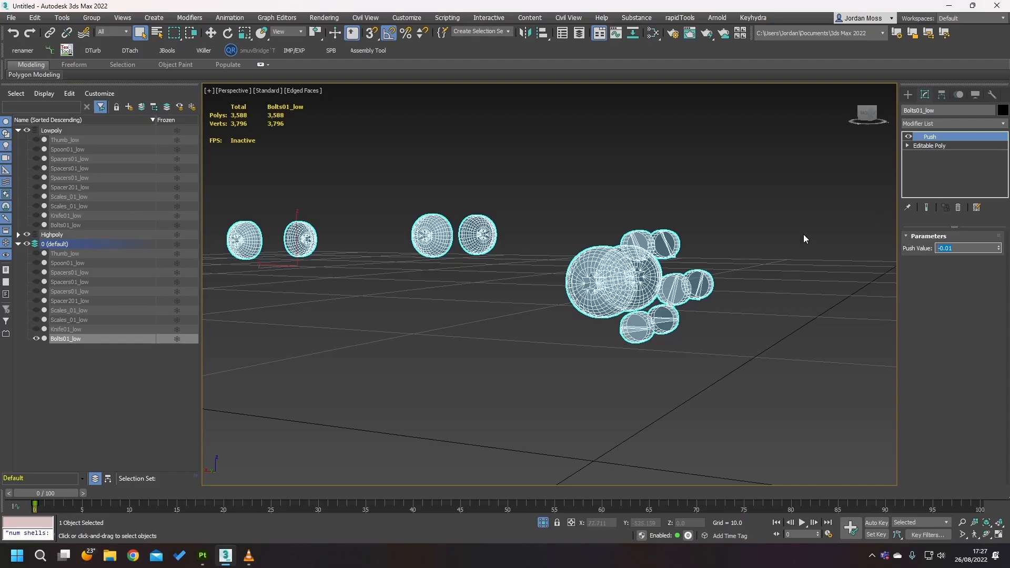
# - Leave isolation and check how the reduced bolts cage sits in the bolt holes of the scales
pyautogui.keyDown('alt'); pyautogui.moveTo(708, 270); pyautogui.dragTo(656, 277, button='middle'); pyautogui.keyUp('alt')
pyautogui.hotkey('alt', 'q')
pyautogui.scroll(10, 625, 283)
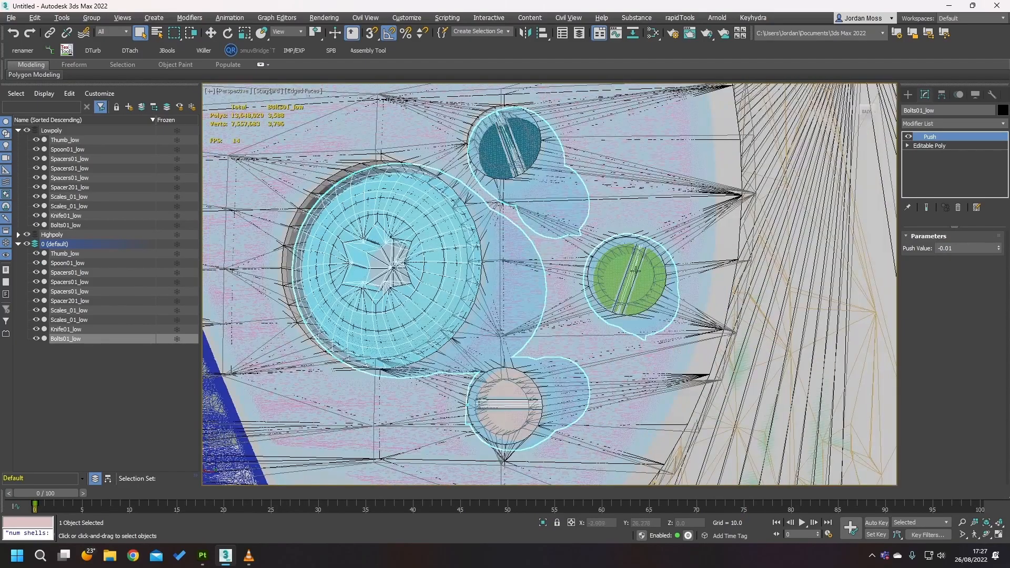
pyautogui.scroll(-4, 566, 279)
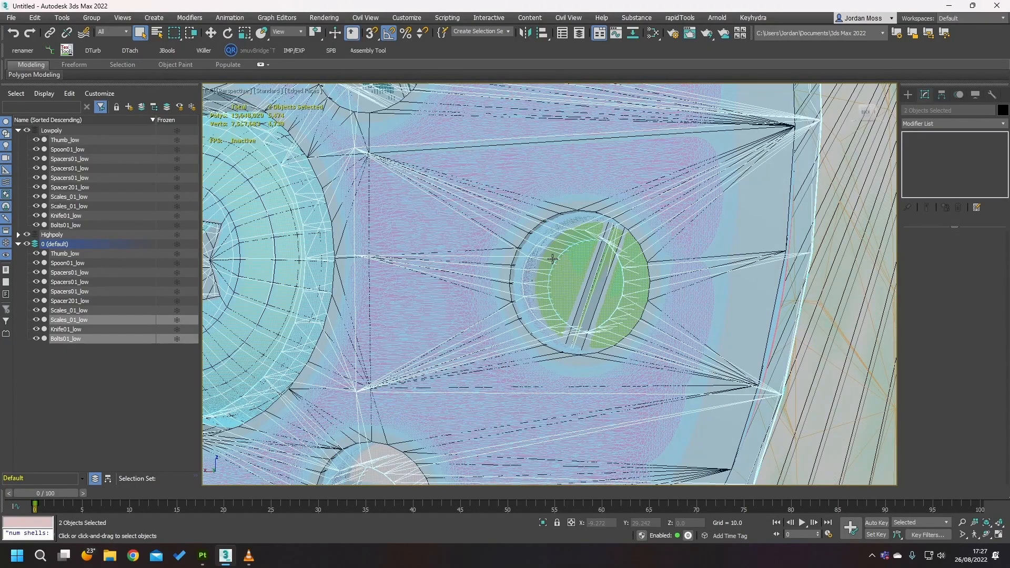
pyautogui.scroll(-6, 580, 272)
pyautogui.scroll(6, 659, 311)
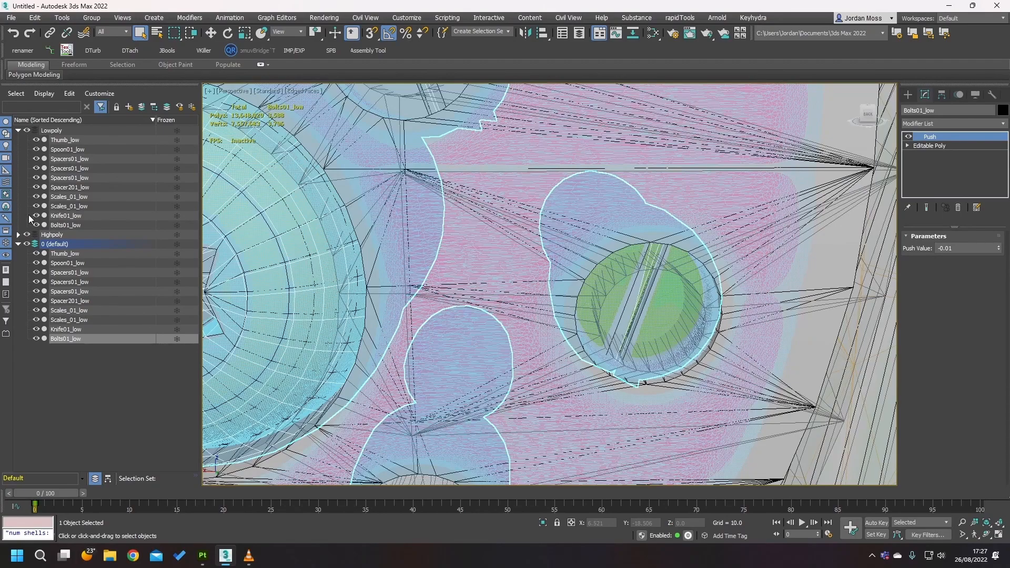
# - Select all the Bolts01_high objects in the Highpoly layer and isolate them
pyautogui.click(18, 234)
pyautogui.scroll(-1, 71, 284)
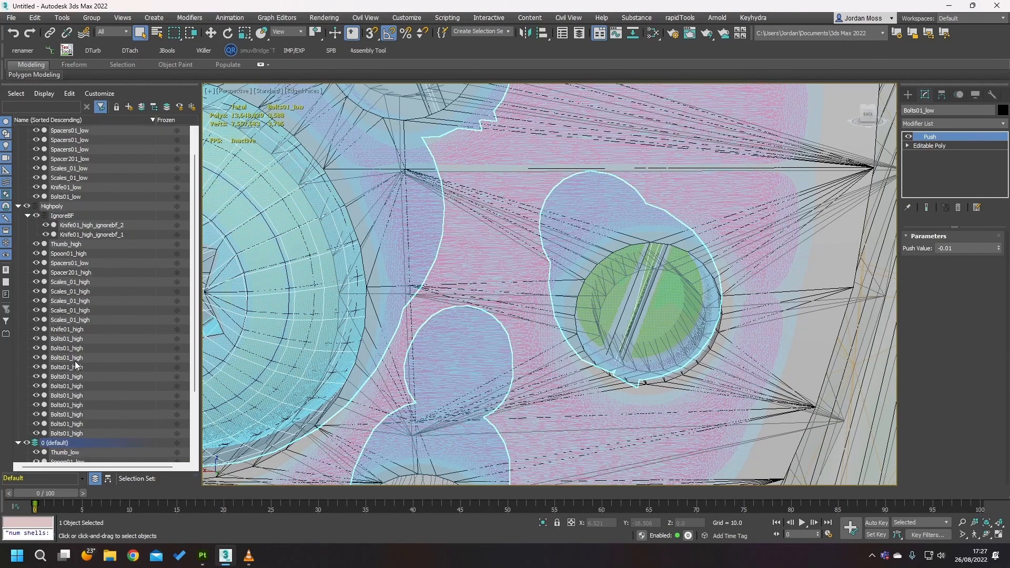
pyautogui.keyDown('ctrl'); pyautogui.click(65, 339); pyautogui.keyUp('ctrl')
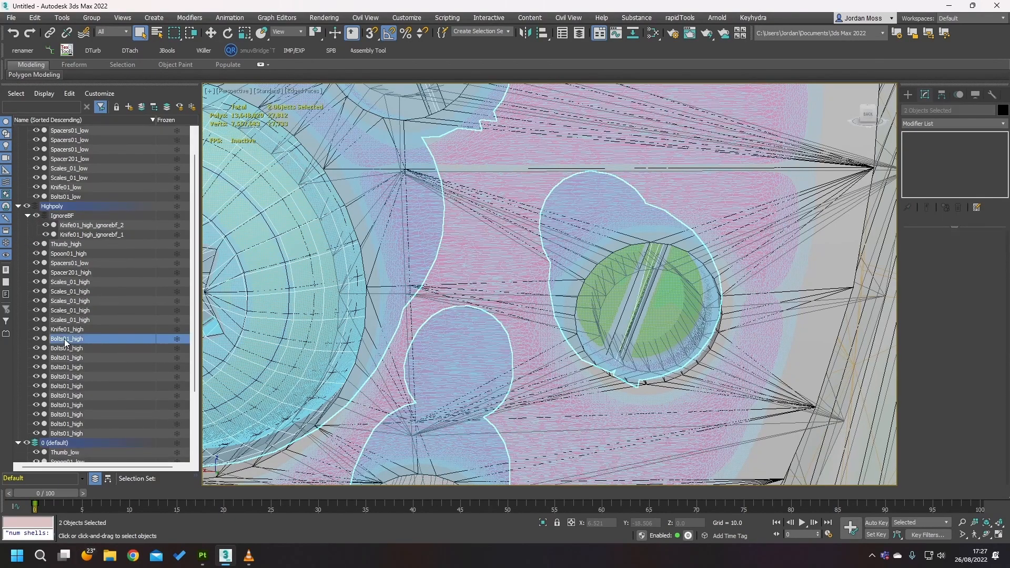
pyautogui.keyDown('shift'); pyautogui.click(71, 433); pyautogui.keyUp('shift')
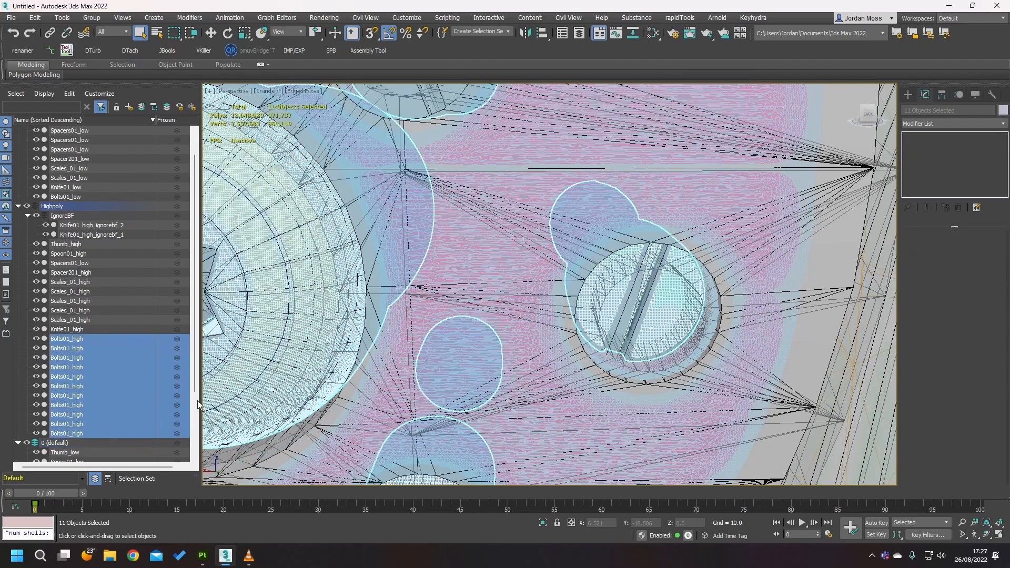
pyautogui.hotkey('alt', 'q')
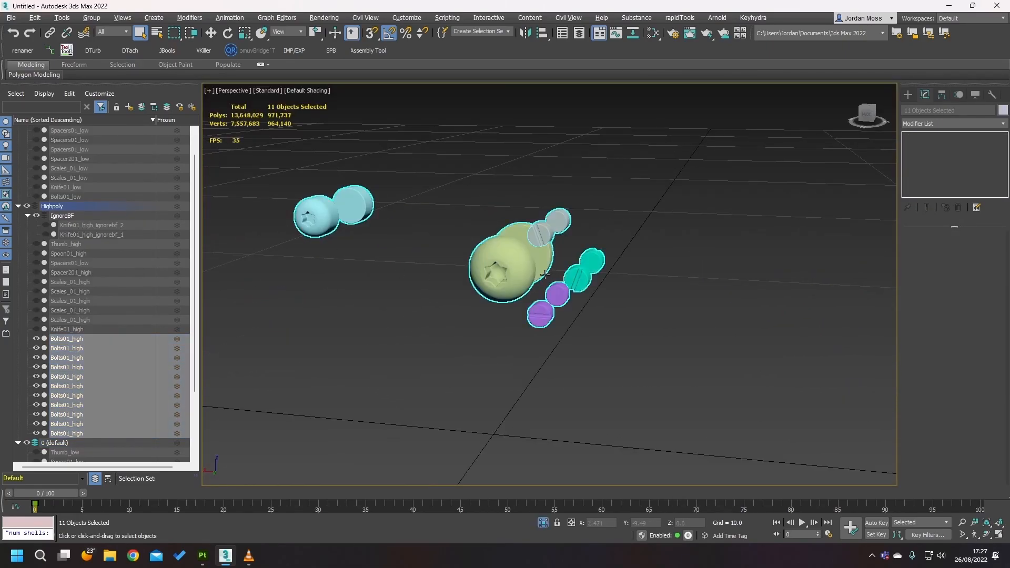
pyautogui.scroll(4, 571, 243)
pyautogui.scroll(-3, 128, 409)
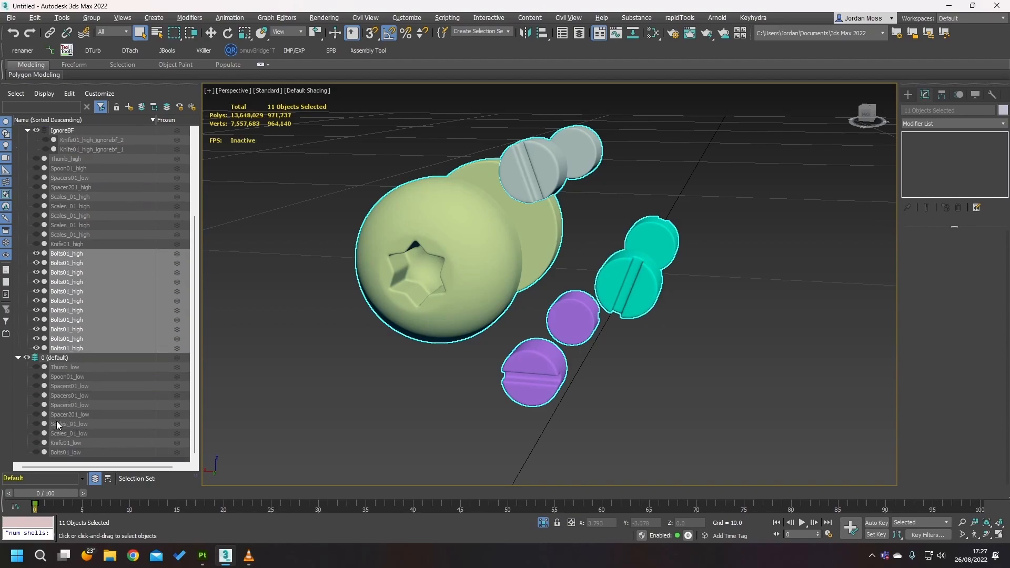
# - Unhide and select the Bolts01_low cage copy over the high-poly bolts, showing edged faces around the slotted heads
pyautogui.click(36, 451)
pyautogui.click(640, 275)
pyautogui.scroll(3, 658, 274)
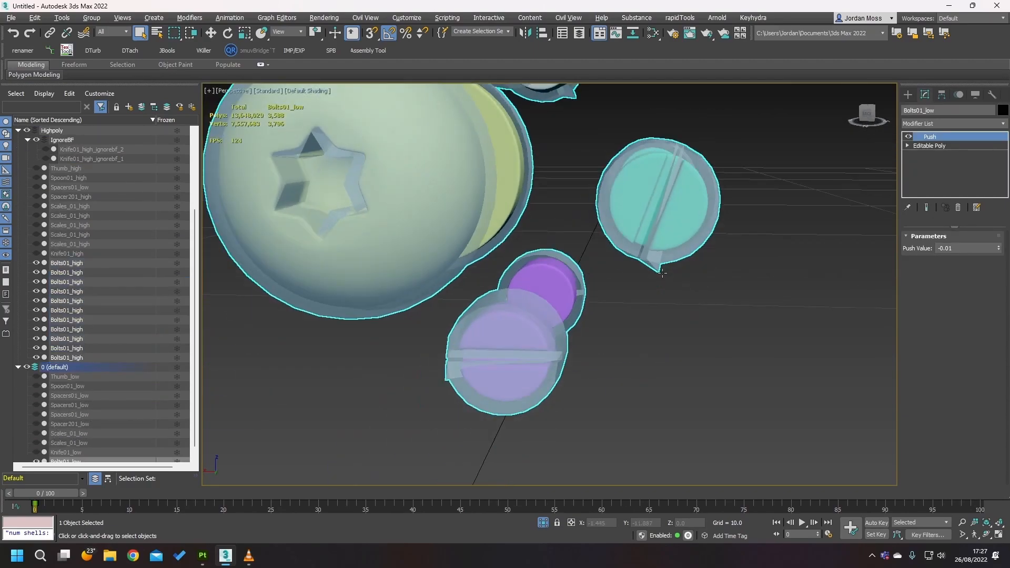
pyautogui.moveTo(658, 263); pyautogui.dragTo(626, 274, button='middle')
pyautogui.scroll(3, 647, 245)
pyautogui.scroll(-2, 639, 232)
pyautogui.moveTo(637, 229)
pyautogui.mouseDown(button='middle')
pyautogui.moveTo(627, 259)
pyautogui.moveTo(605, 267)
pyautogui.mouseUp(button='middle')
pyautogui.press('F4')
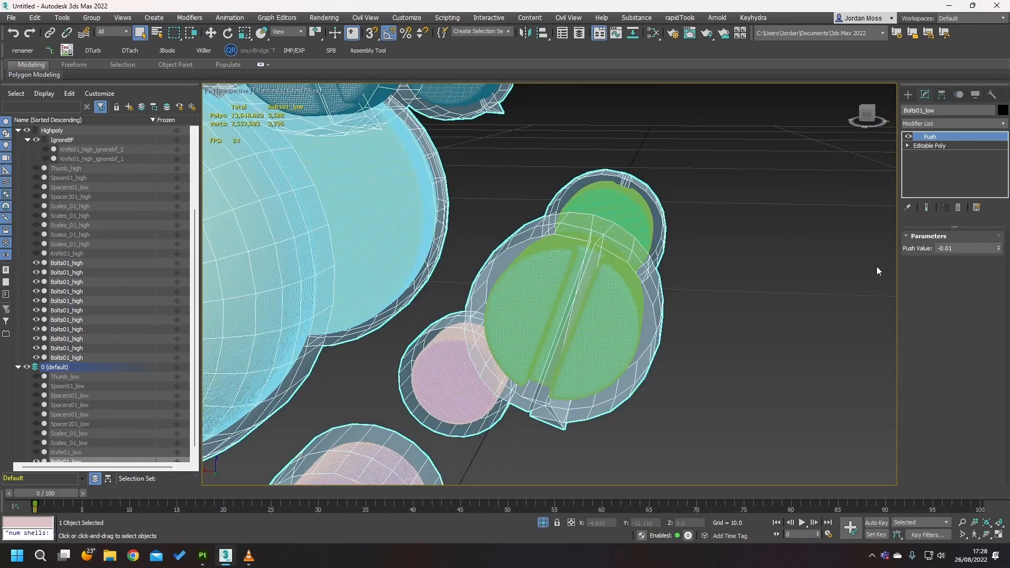
# - Try stronger negative push values such as -0.11 on the Bolts01_low cage copy
pyautogui.moveTo(998, 253); pyautogui.dragTo(1000, 254)
pyautogui.rightClick(999, 248)
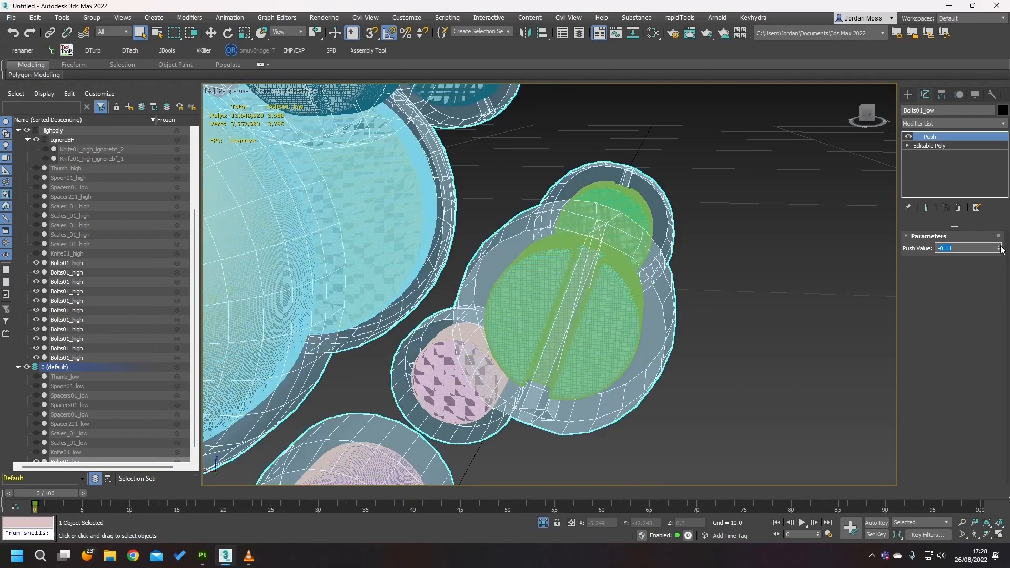
pyautogui.click(999, 247)
pyautogui.click(999, 247)
# - Delete the Bolts01_low cage copy from the 0 (default) layer
pyautogui.rightClick(937, 138)
pyautogui.click(736, 172)
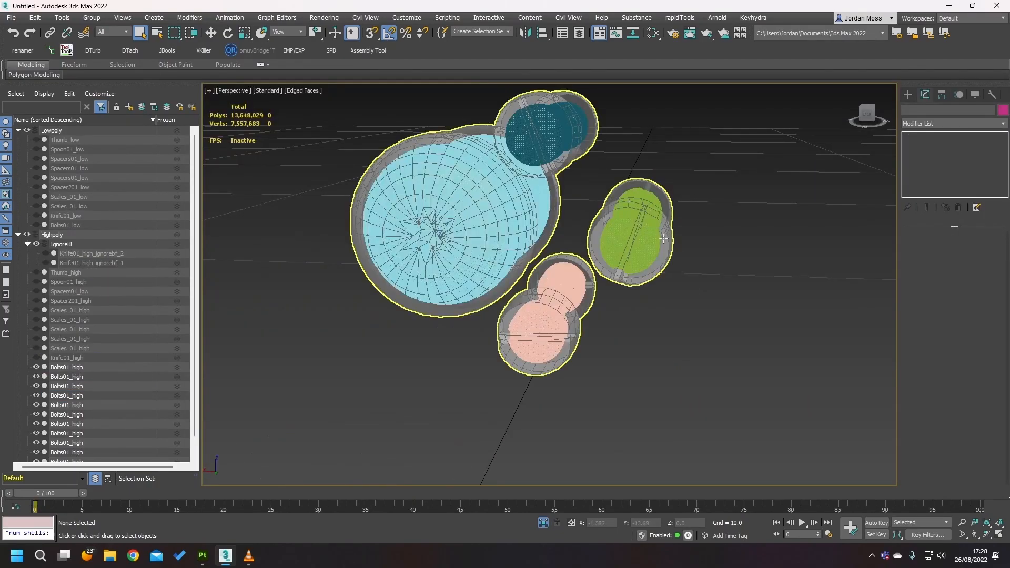
pyautogui.scroll(3, 664, 241)
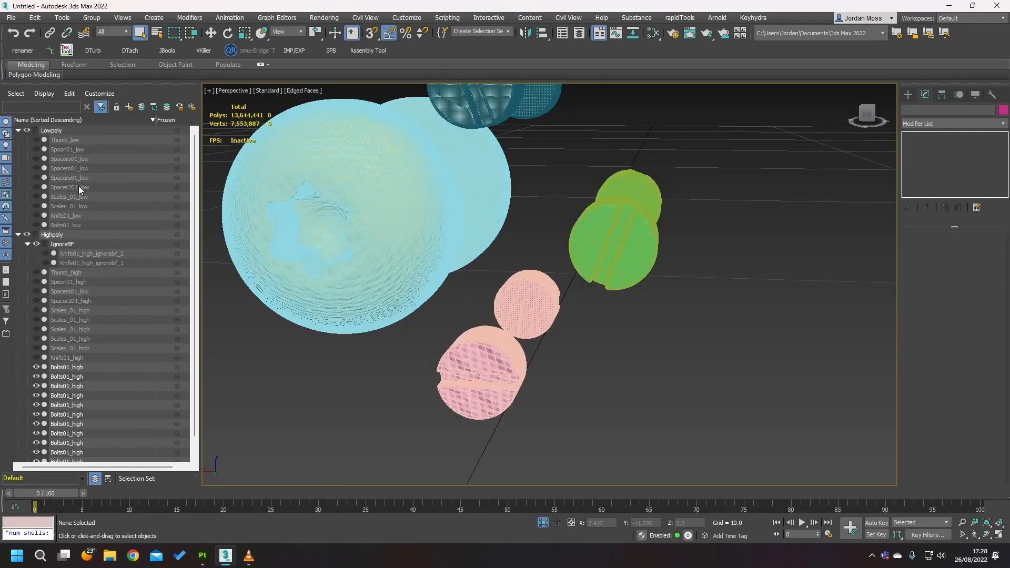
# - Unhide Bolts01_low in the Lowpoly layer and clone it
pyautogui.click(36, 225)
pyautogui.click(66, 225)
pyautogui.rightClick(110, 225)
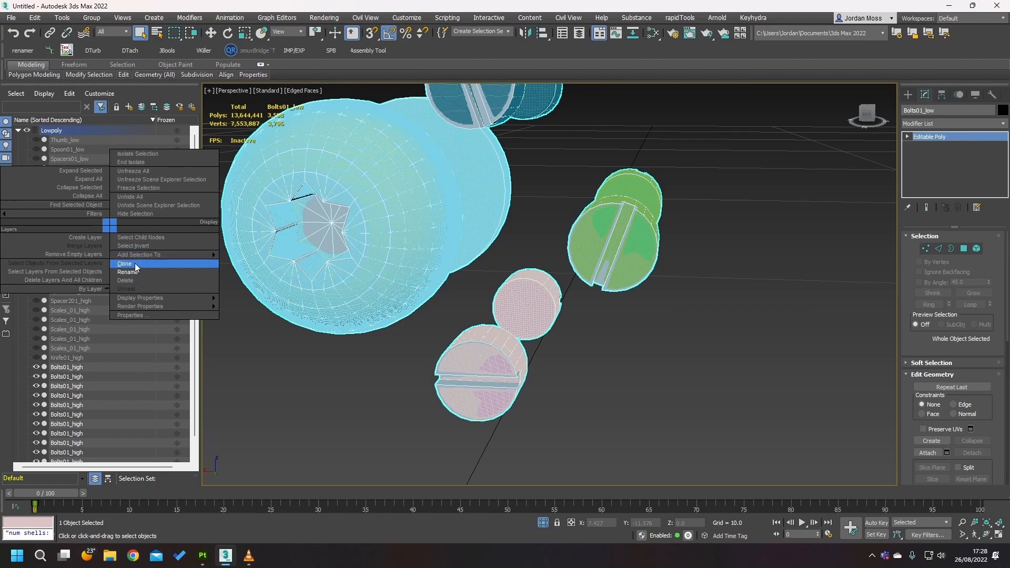
pyautogui.click(134, 264)
pyautogui.click(477, 317)
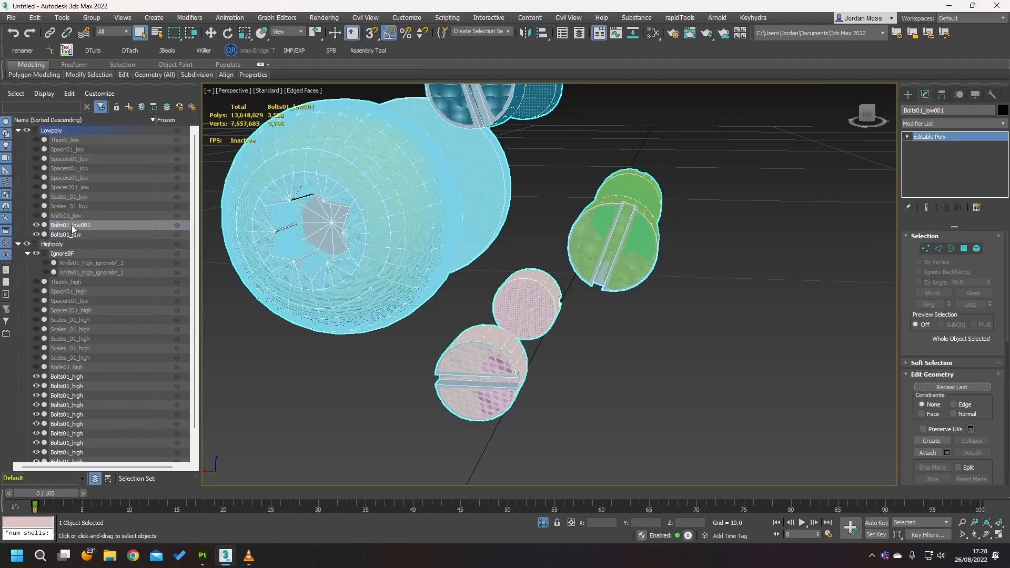
# - Move the cloned Bolts01_low001 object from the Lowpoly layer into the 0 (default) layer
pyautogui.moveTo(72, 228); pyautogui.dragTo(59, 370)
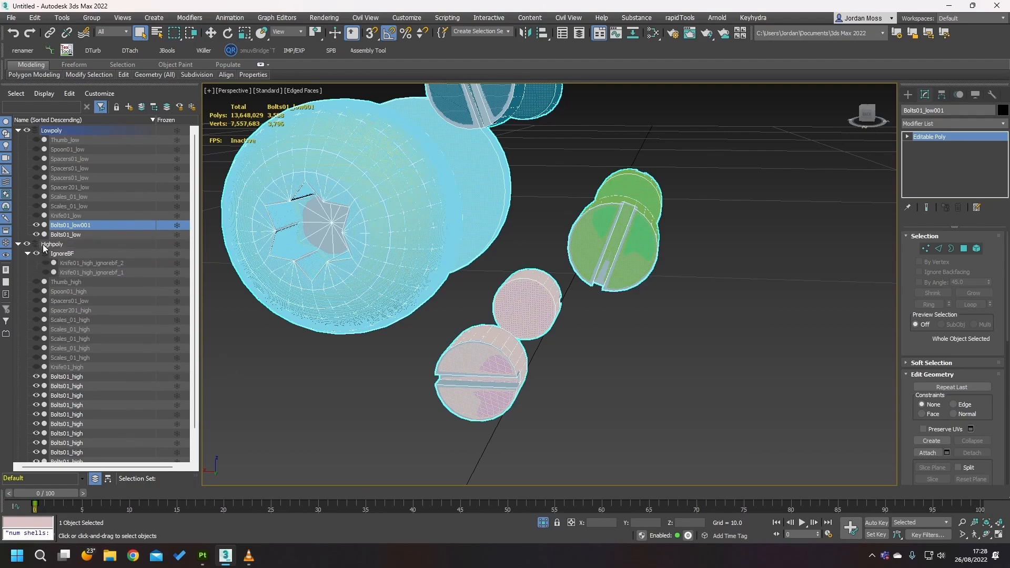
pyautogui.moveTo(44, 247); pyautogui.dragTo(121, 348)
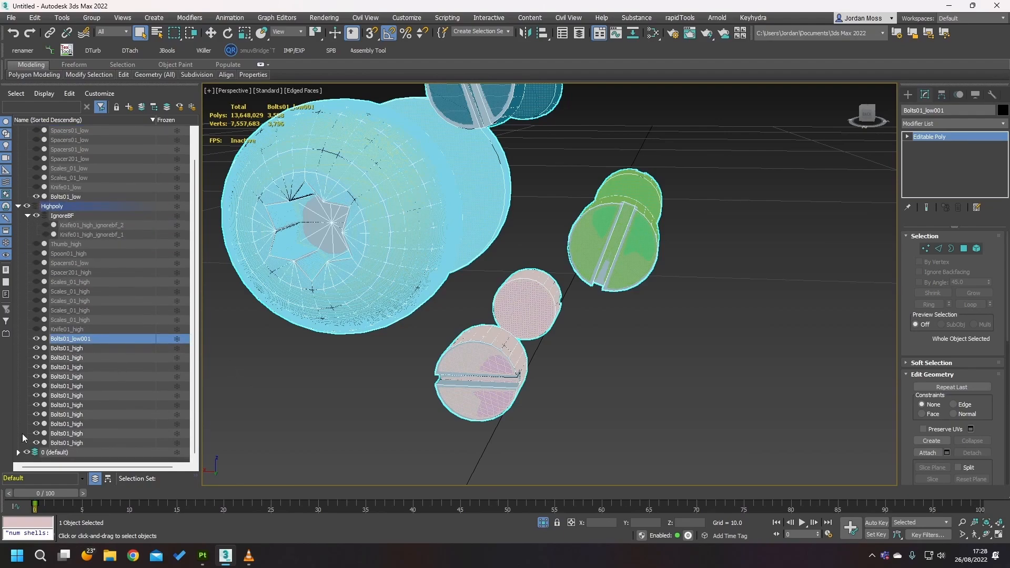
pyautogui.click(18, 453)
pyautogui.scroll(-3, 95, 419)
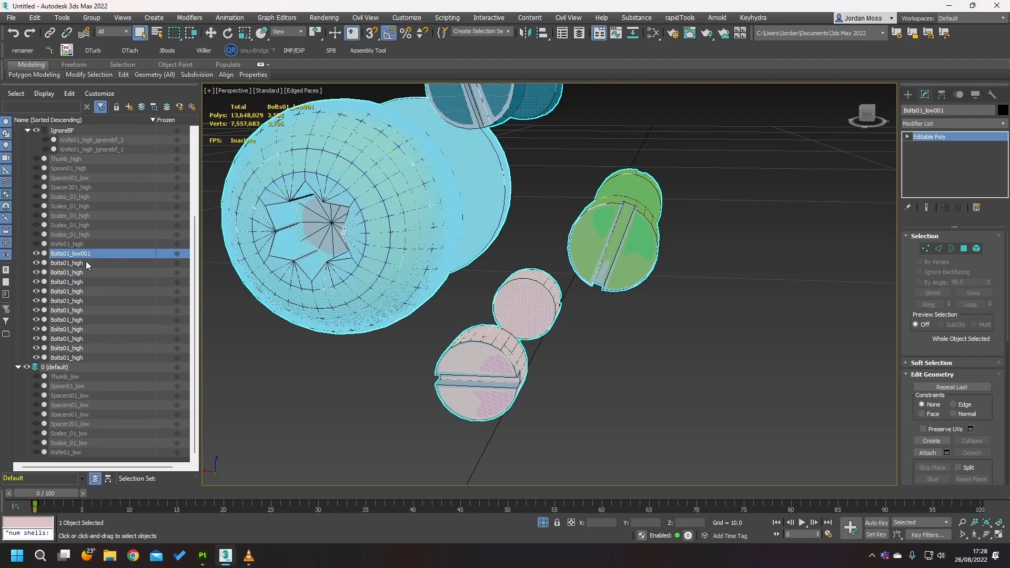
pyautogui.moveTo(86, 266); pyautogui.dragTo(68, 367)
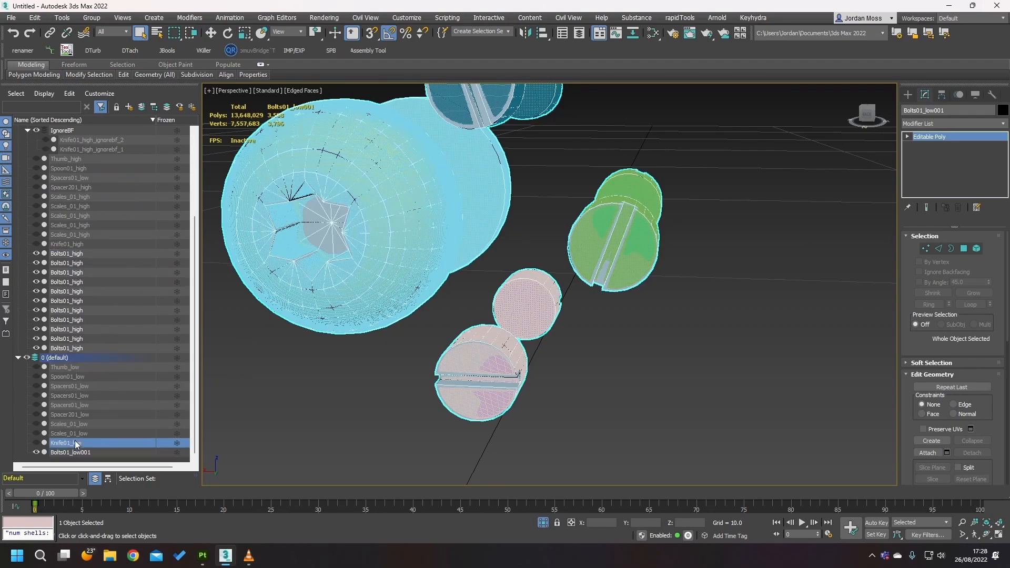
# - Rename the cloned bolts object in the 0 (default) layer to Bolts01_low
pyautogui.click(940, 110)
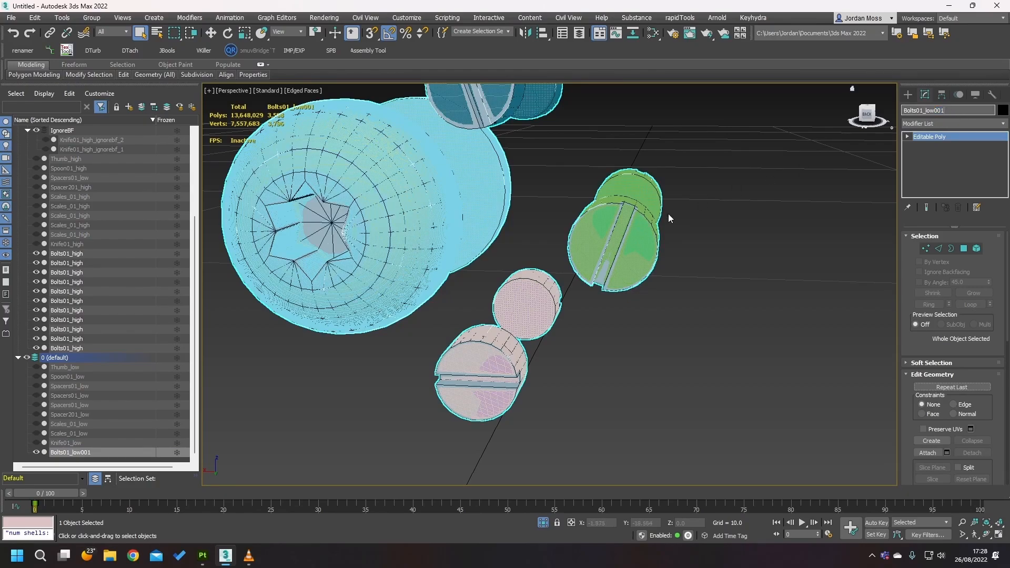
pyautogui.keyDown('alt'); pyautogui.moveTo(672, 219); pyautogui.dragTo(323, 377, button='middle'); pyautogui.keyUp('alt')
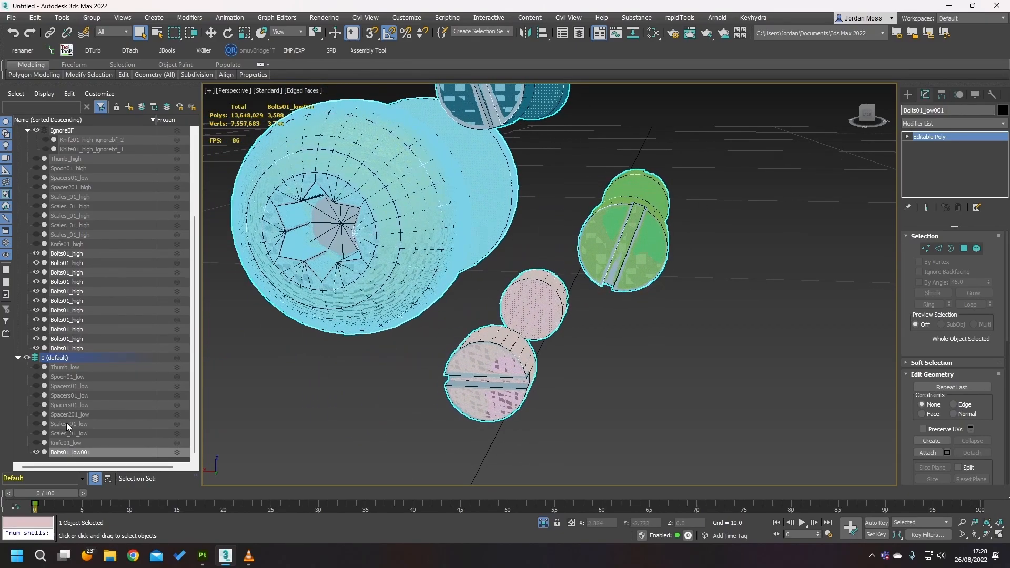
pyautogui.rightClick(90, 452)
pyautogui.click(150, 497)
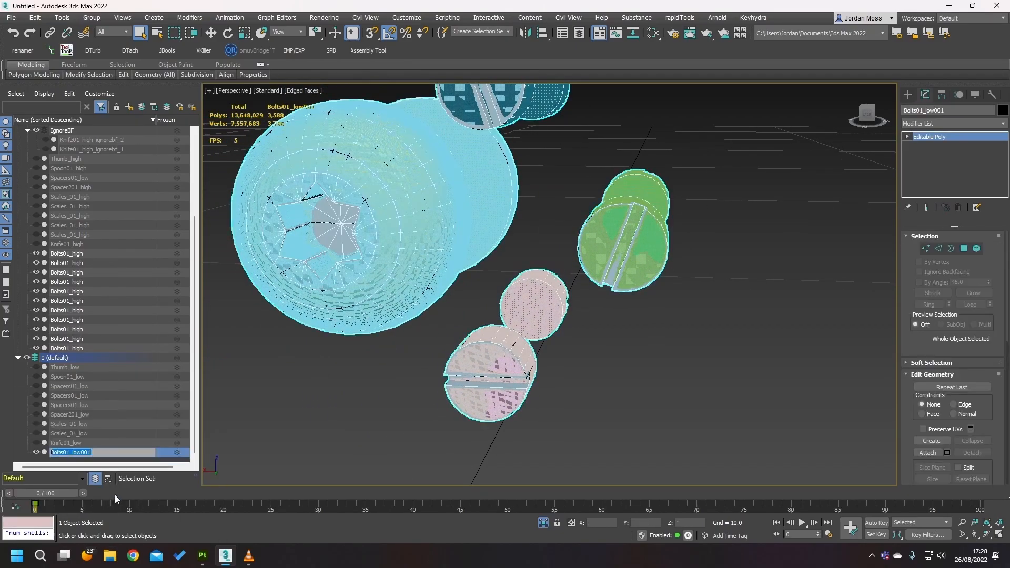
pyautogui.keyDown('alt'); pyautogui.moveTo(433, 333); pyautogui.dragTo(316, 400, button='middle'); pyautogui.keyUp('alt')
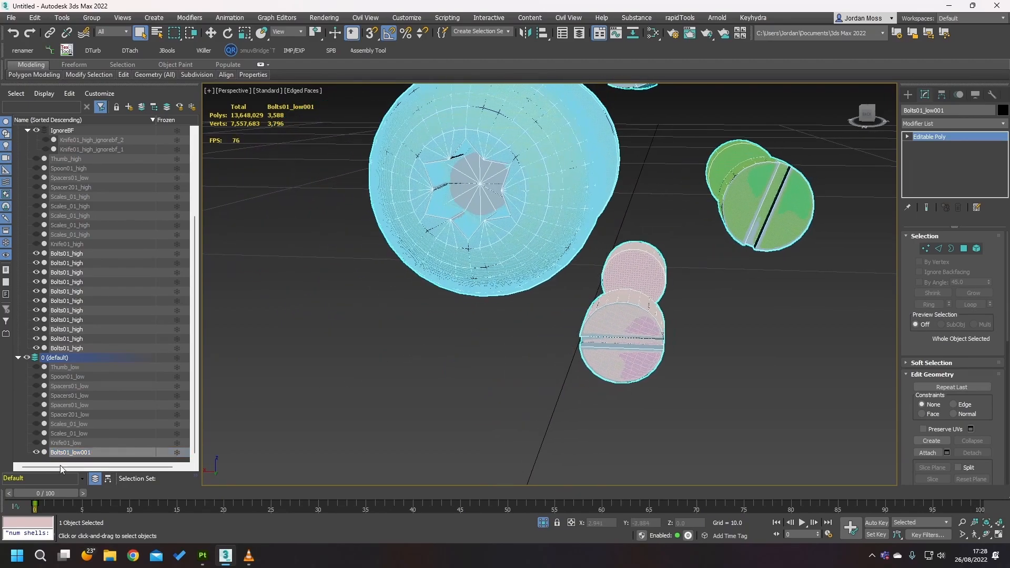
pyautogui.rightClick(91, 449)
pyautogui.click(147, 495)
pyautogui.click(99, 453)
pyautogui.press('BackSpace')
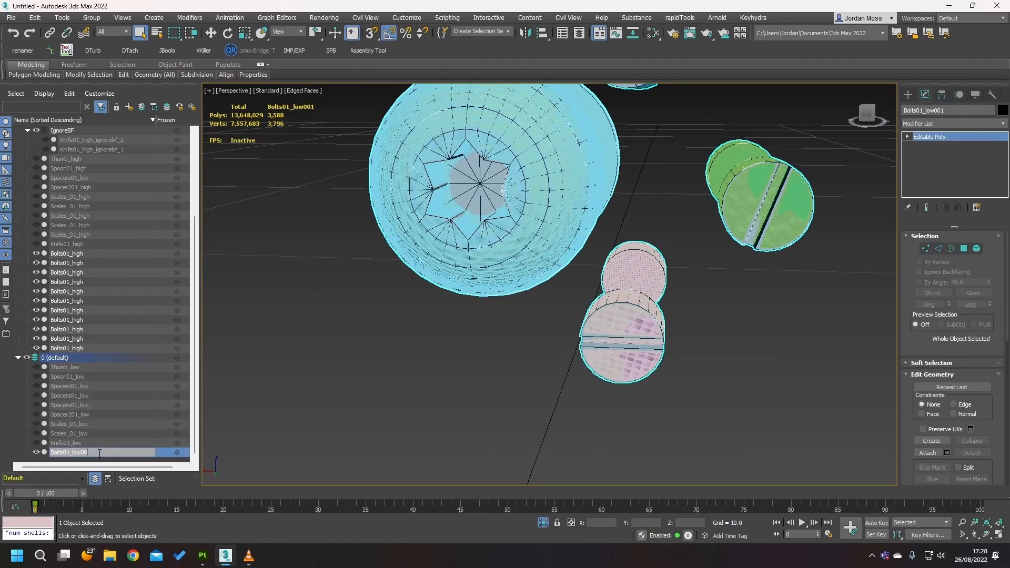
pyautogui.press('Return')
# - Add a Push modifier to the new Bolts01_low cage copy
pyautogui.keyDown('alt'); pyautogui.moveTo(372, 366); pyautogui.dragTo(536, 271, button='middle'); pyautogui.keyUp('alt')
pyautogui.click(927, 121)
pyautogui.write('pu')
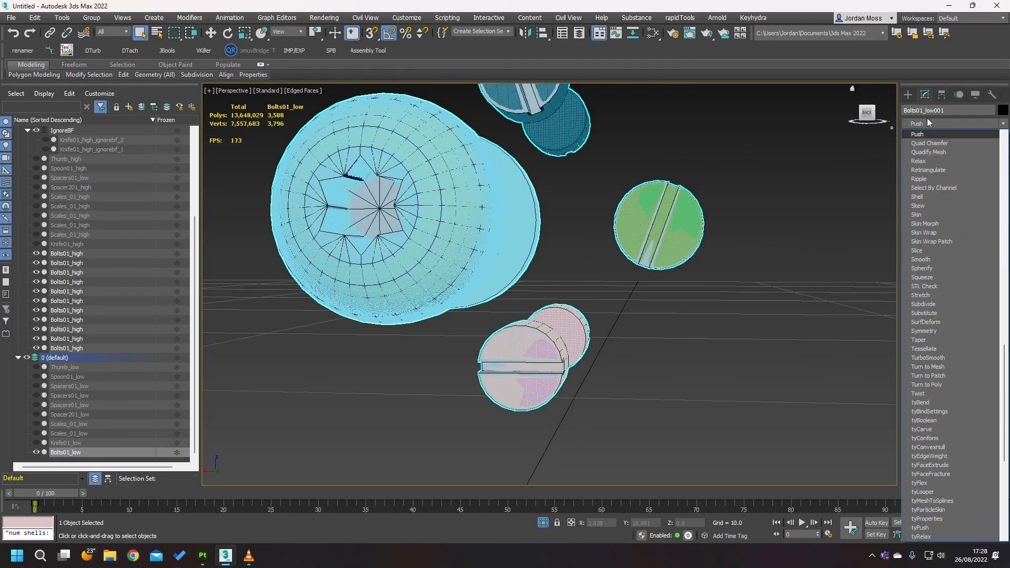
pyautogui.press('Return')
pyautogui.click(963, 249)
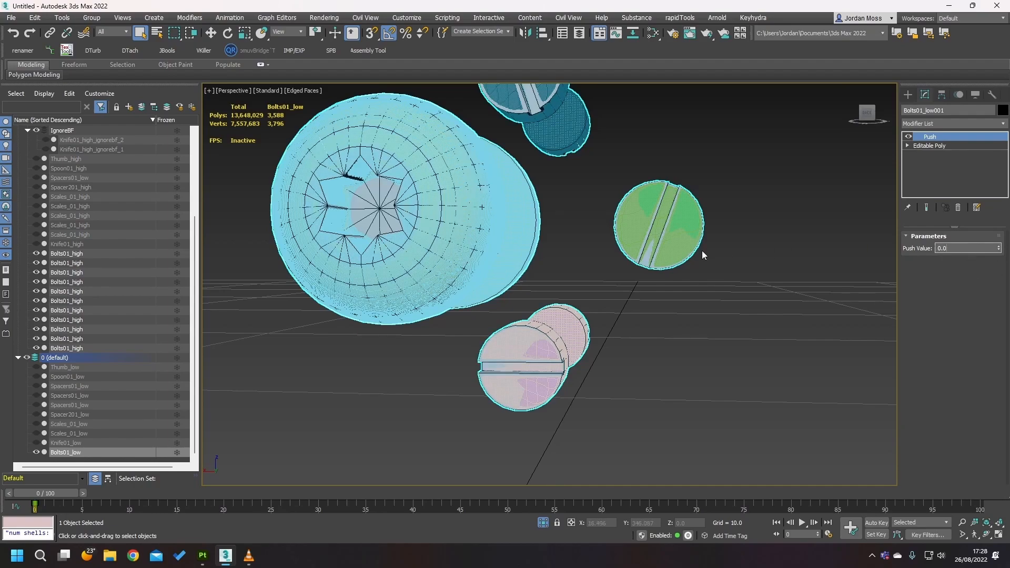
# - Try a push value of 0.1 on the bolts cage and reset it to 0.0
pyautogui.moveTo(702, 251); pyautogui.dragTo(709, 282, button='middle')
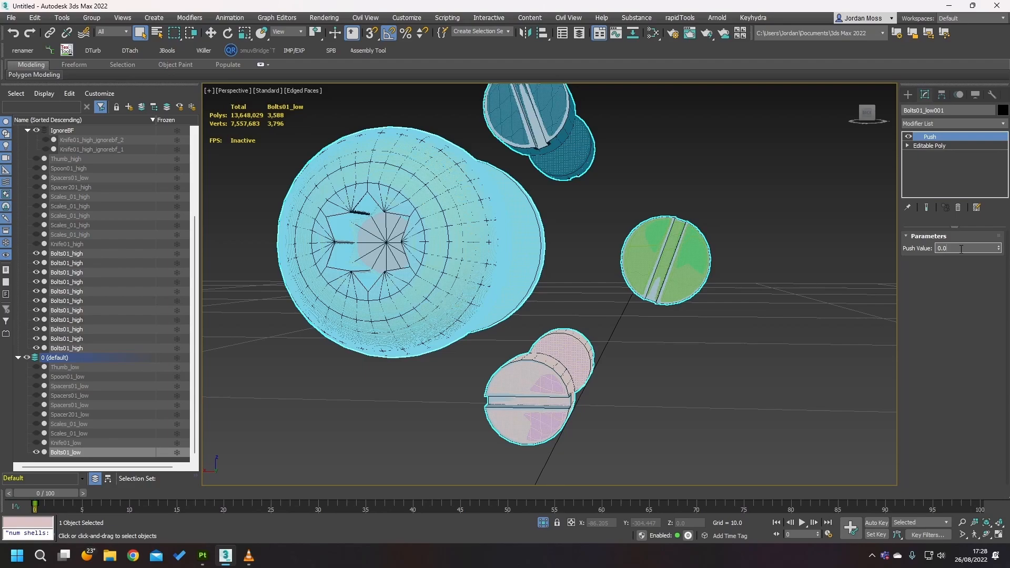
pyautogui.click(1000, 248)
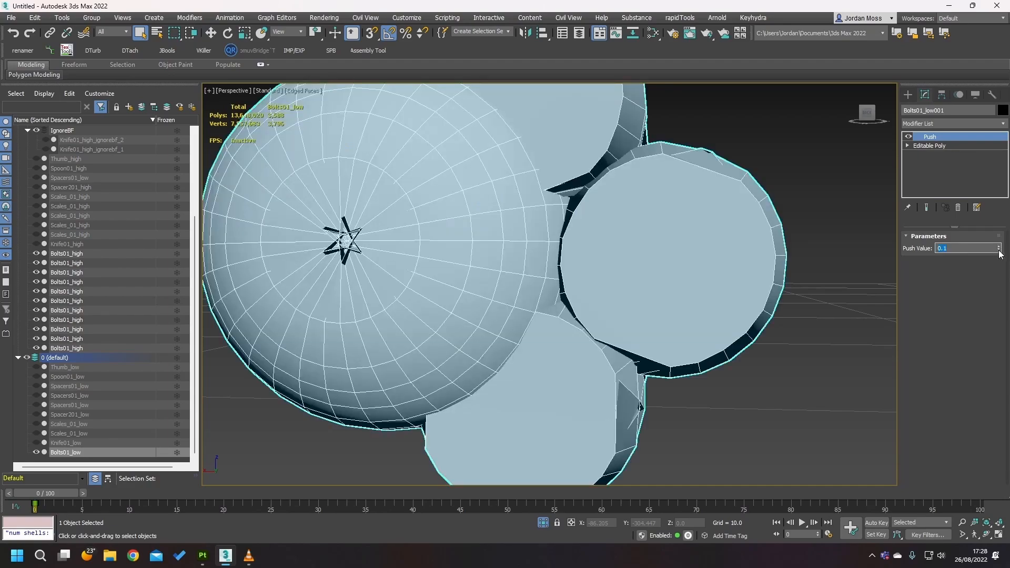
pyautogui.click(999, 251)
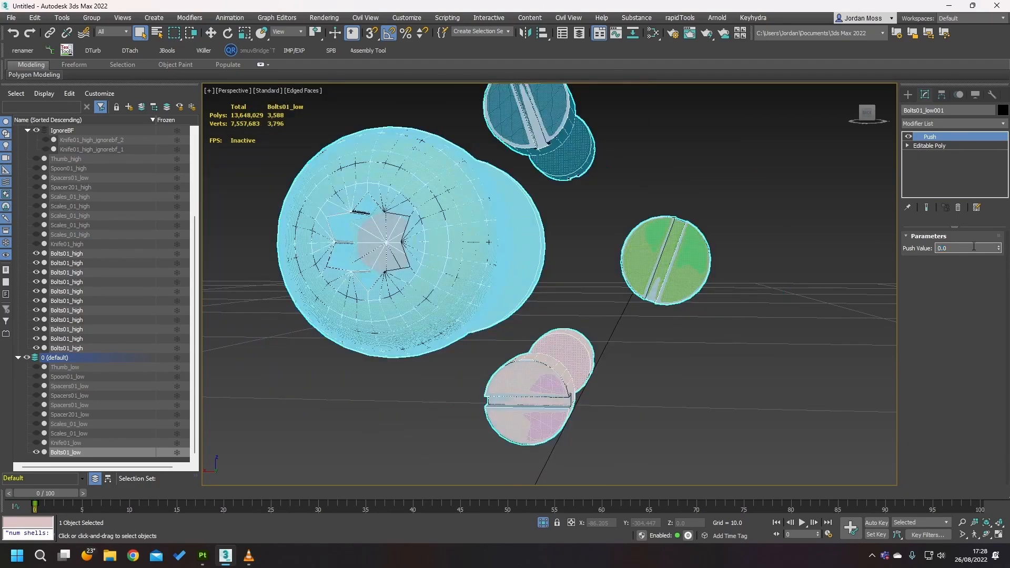
pyautogui.click(999, 246)
pyautogui.click(999, 251)
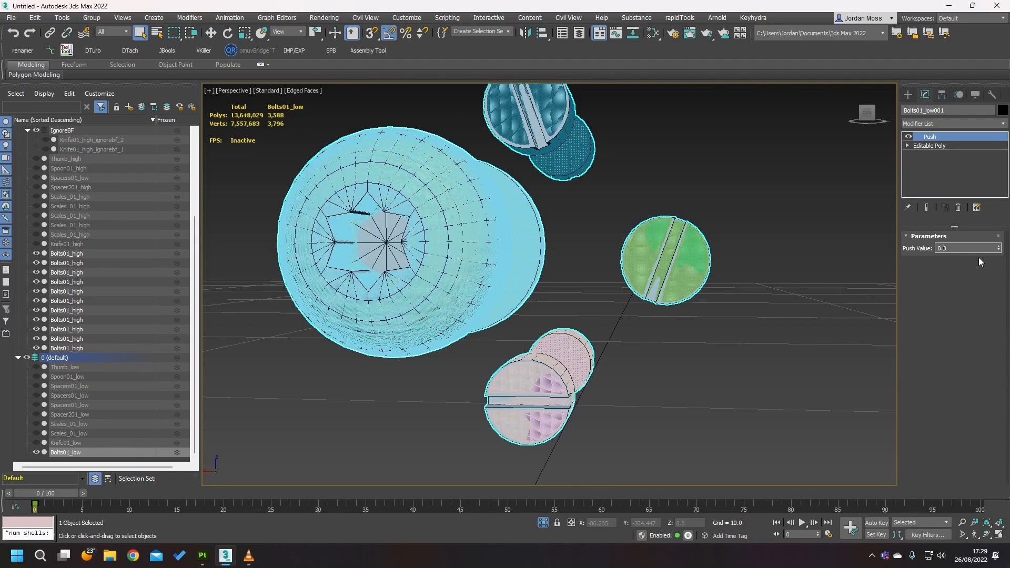
pyautogui.click(999, 251)
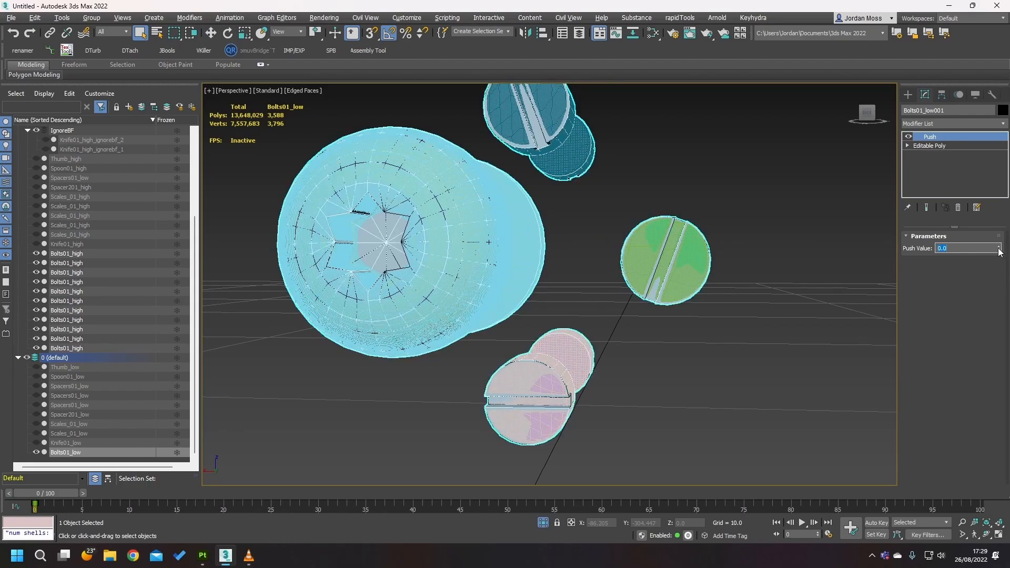
pyautogui.rightClick(999, 251)
# - Launch Notepad from the system search and set the bolts cage's push value to 0.01
pyautogui.press('super')
pyautogui.write('no')
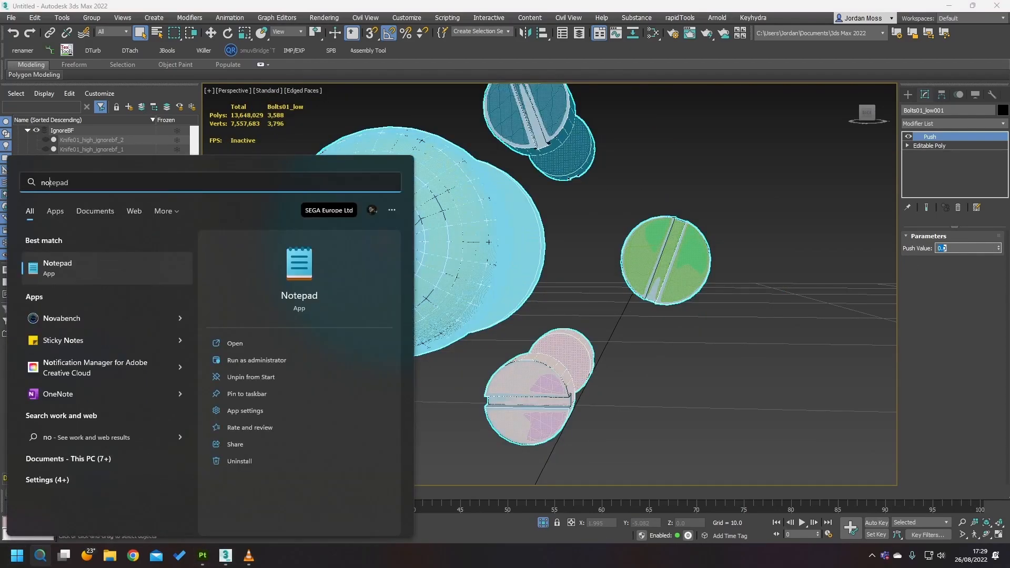
pyautogui.press('Return')
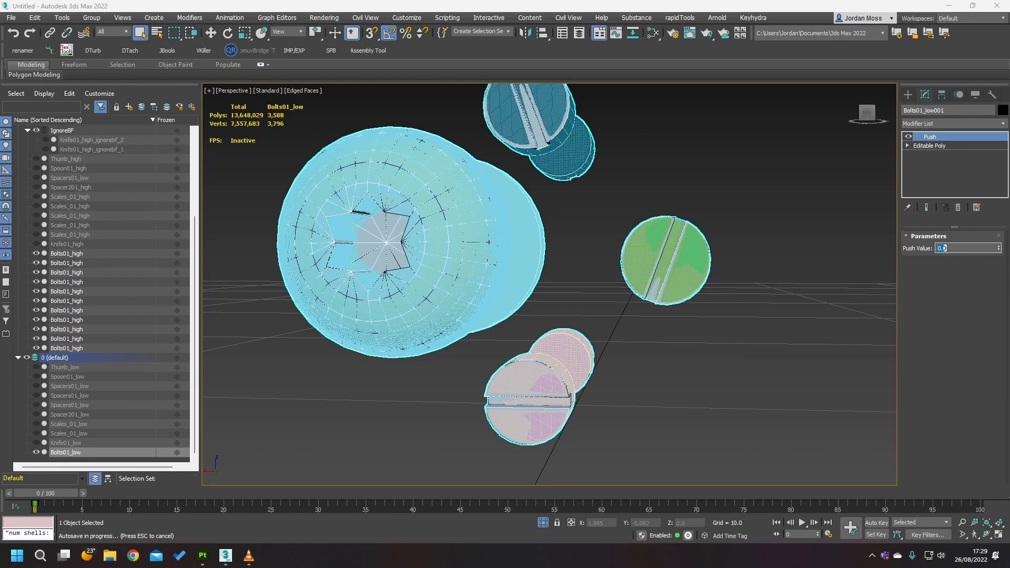
pyautogui.rightClick(957, 251)
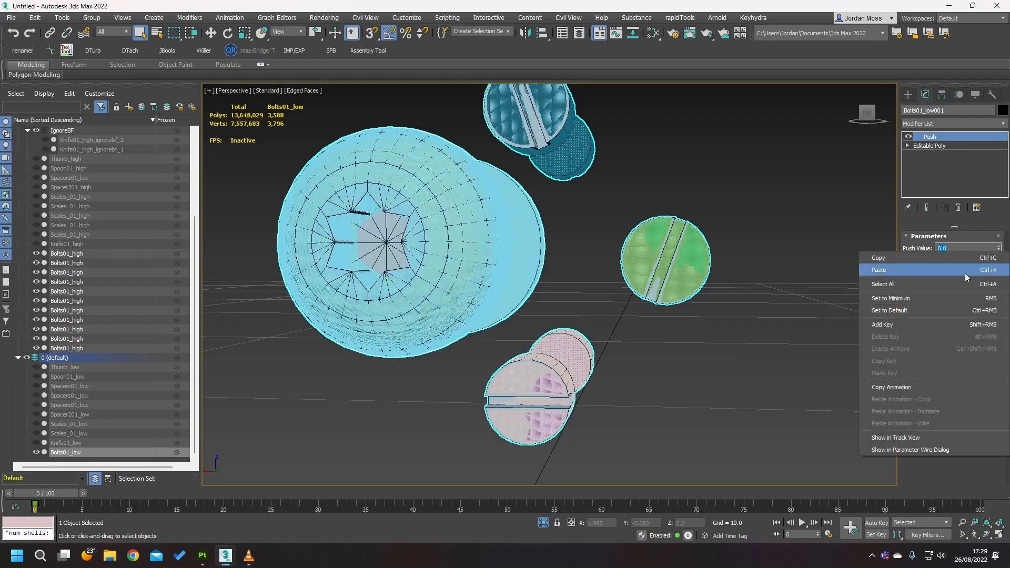
pyautogui.click(894, 273)
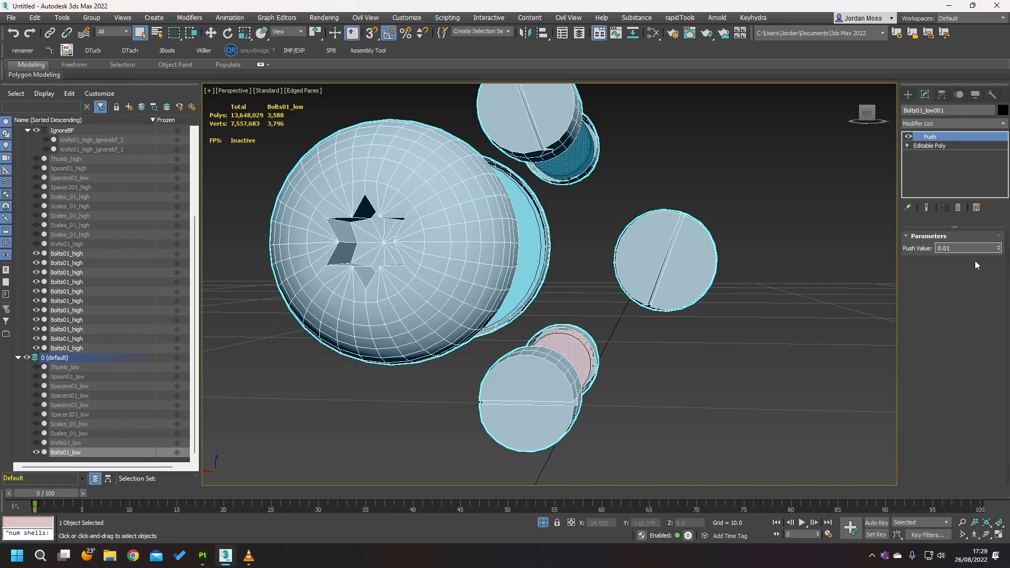
pyautogui.scroll(5, 688, 276)
pyautogui.scroll(-5, 688, 276)
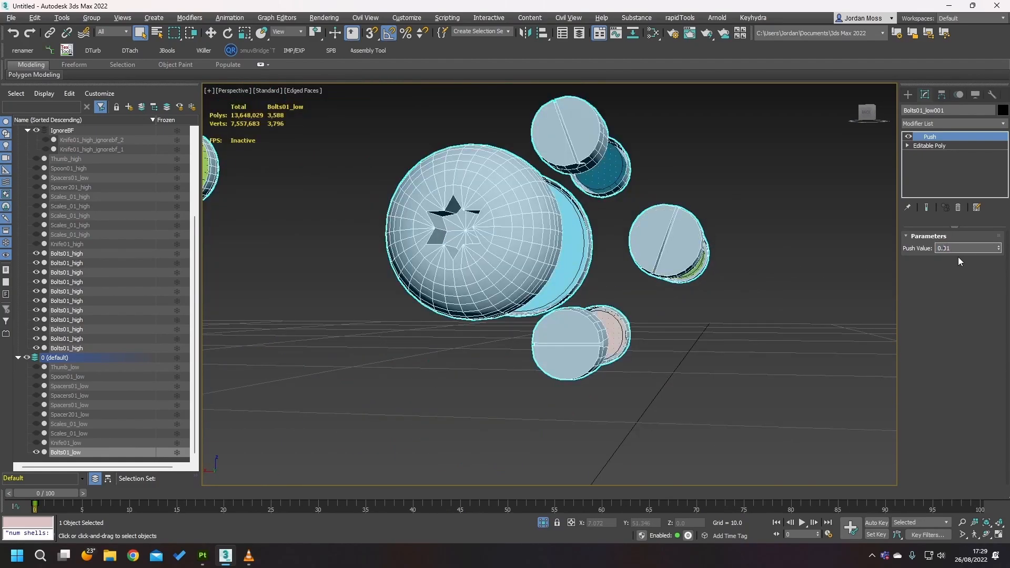
# - Try a push value of 0.001 and compare the cage with the high-poly bolt heads
pyautogui.press('Return')
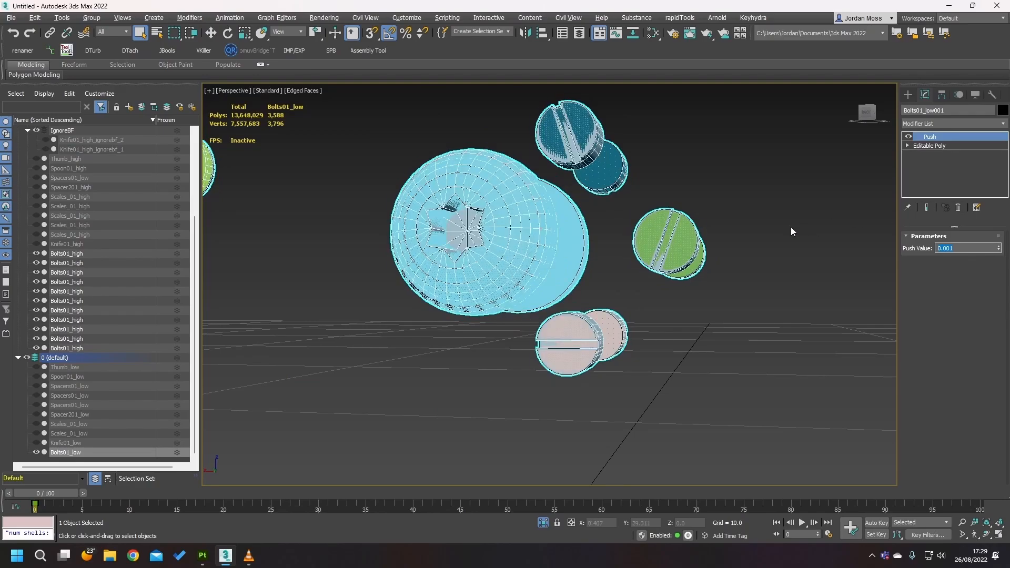
pyautogui.scroll(5, 656, 238)
pyautogui.scroll(-6, 656, 237)
pyautogui.scroll(2, 647, 258)
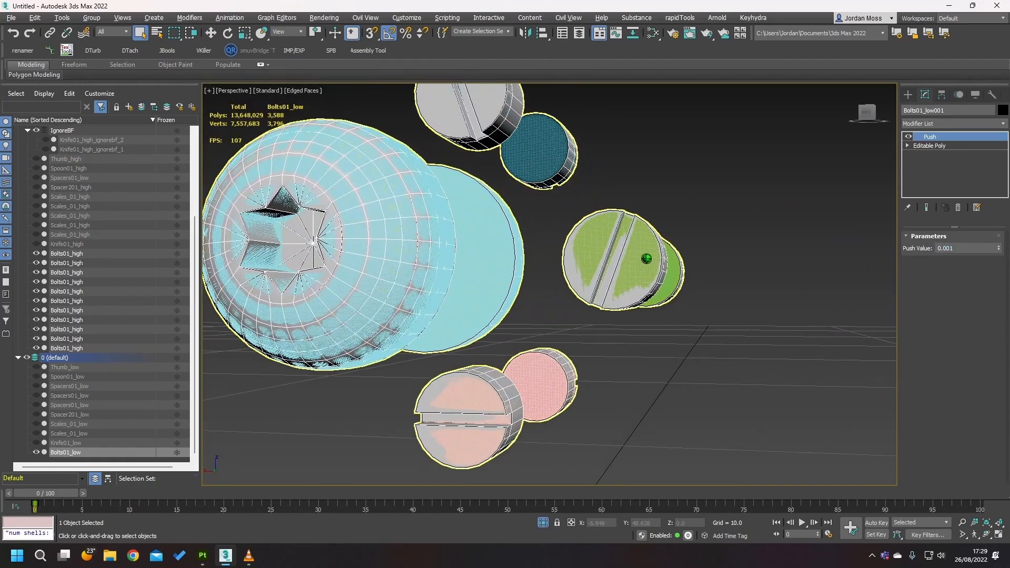
pyautogui.scroll(5, 647, 258)
pyautogui.scroll(-5, 647, 229)
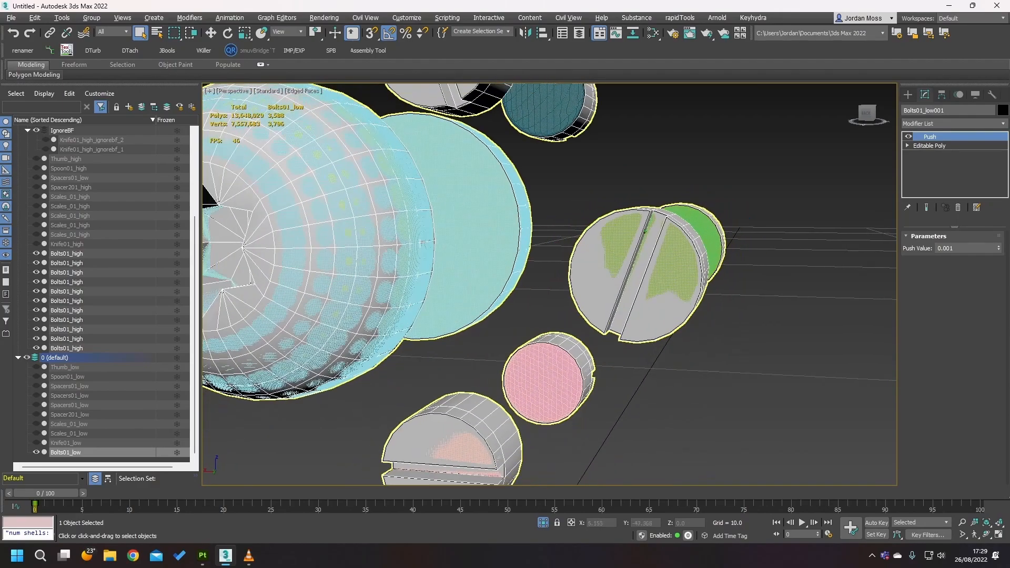
pyautogui.scroll(3, 647, 229)
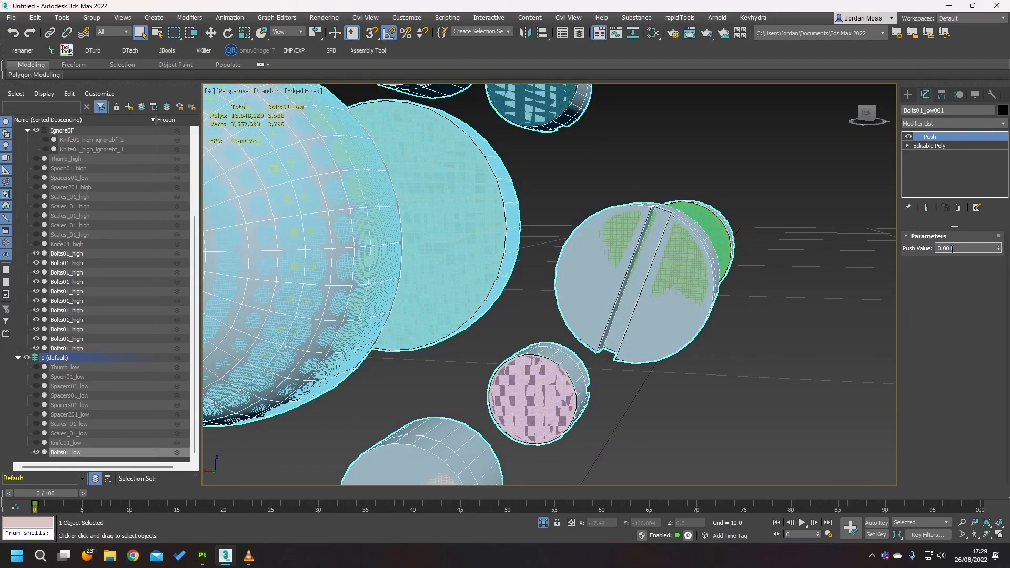
# - Try push values of 0.009 and 0.005 on the bolts cage
pyautogui.press('BackSpace')
pyautogui.write('9')
pyautogui.press('Return')
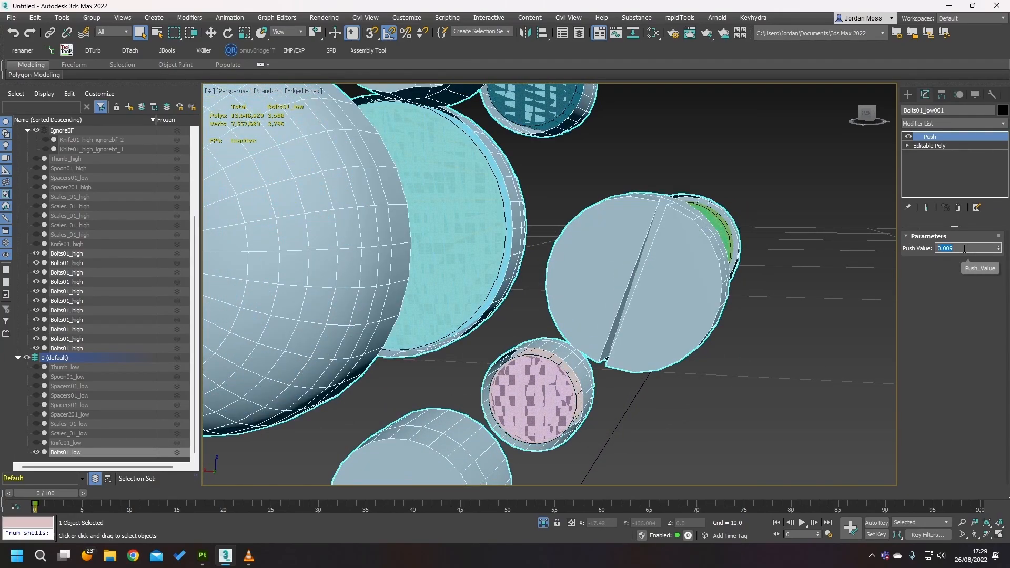
pyautogui.click(969, 247)
pyautogui.press('BackSpace')
pyautogui.write('5')
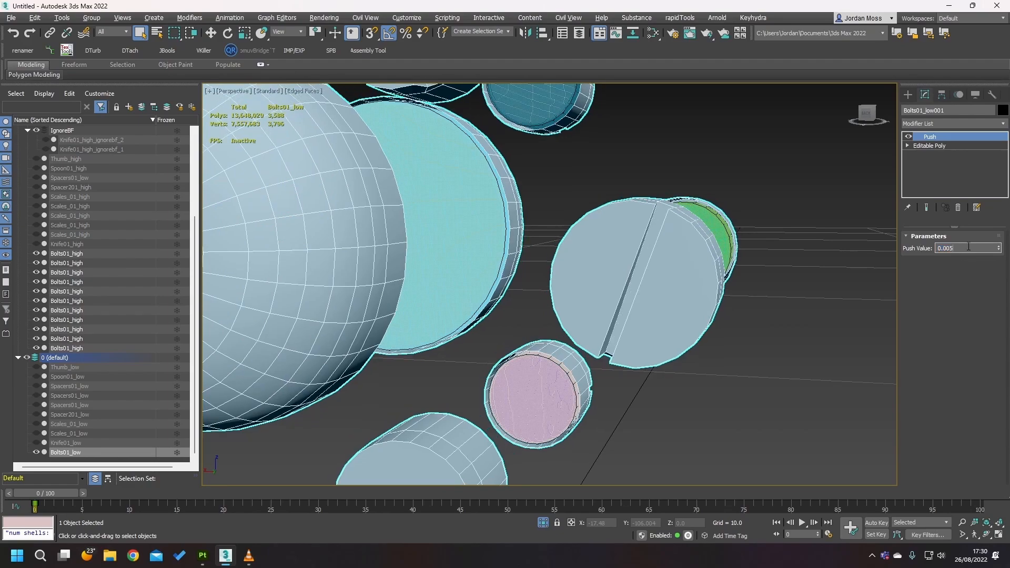
# - Inspect the cage around the star-shaped bolt recess and set its push value to 0.006
pyautogui.moveTo(723, 242)
pyautogui.keyDown('alt'); pyautogui.mouseDown(button='middle')
pyautogui.moveTo(706, 253)
pyautogui.moveTo(735, 295)
pyautogui.moveTo(727, 298)
pyautogui.moveTo(706, 267)
pyautogui.moveTo(599, 261)
pyautogui.mouseUp(button='middle'); pyautogui.keyUp('alt')
pyautogui.scroll(-4, 726, 296)
pyautogui.scroll(10, 392, 223)
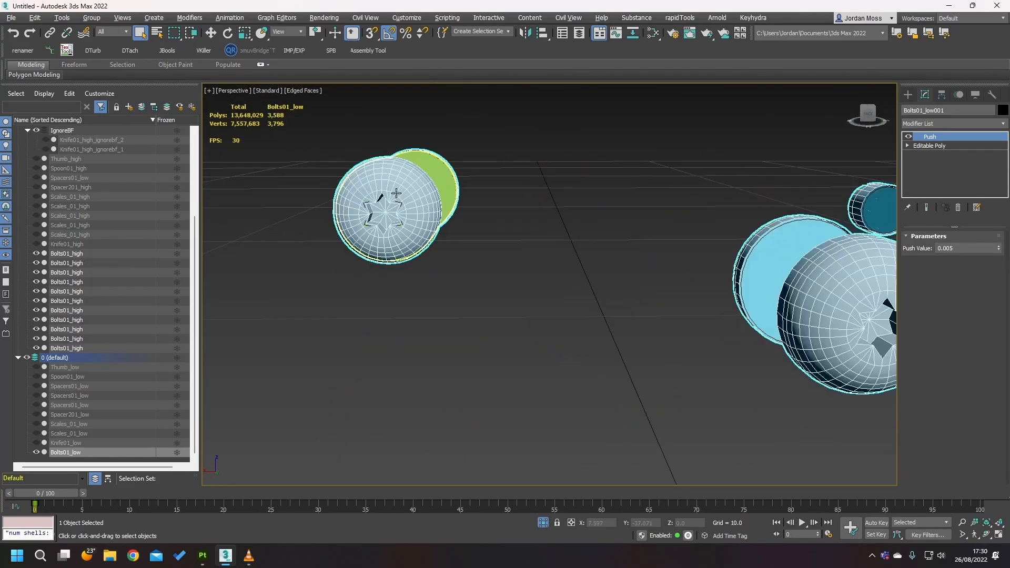
pyautogui.keyDown('alt'); pyautogui.moveTo(407, 234); pyautogui.dragTo(521, 253, button='middle'); pyautogui.keyUp('alt')
pyautogui.moveTo(521, 254)
pyautogui.mouseDown(button='middle')
pyautogui.moveTo(509, 194)
pyautogui.moveTo(510, 261)
pyautogui.mouseUp(button='middle')
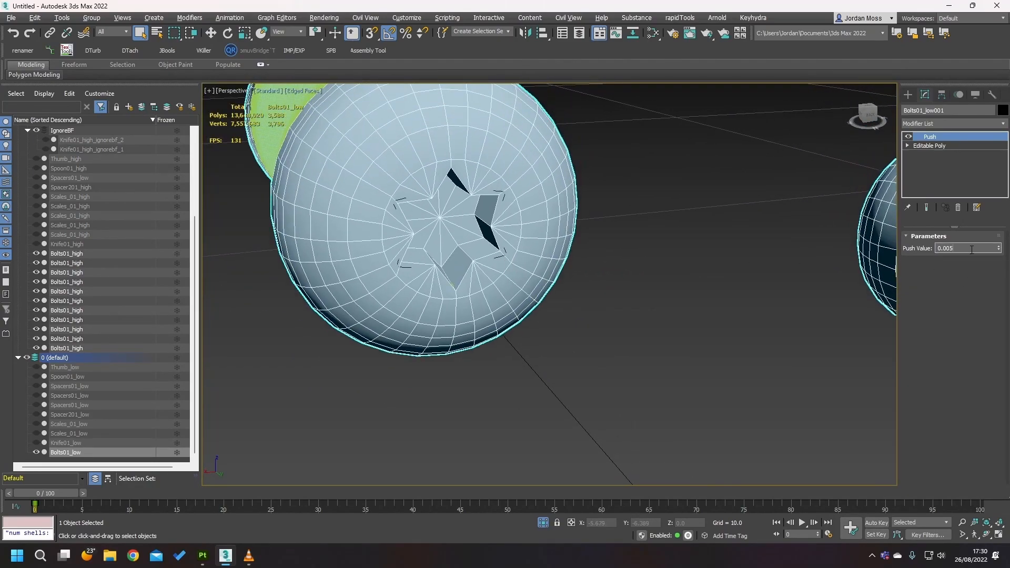
pyautogui.click(972, 250)
pyautogui.write('0.006')
pyautogui.press('Return')
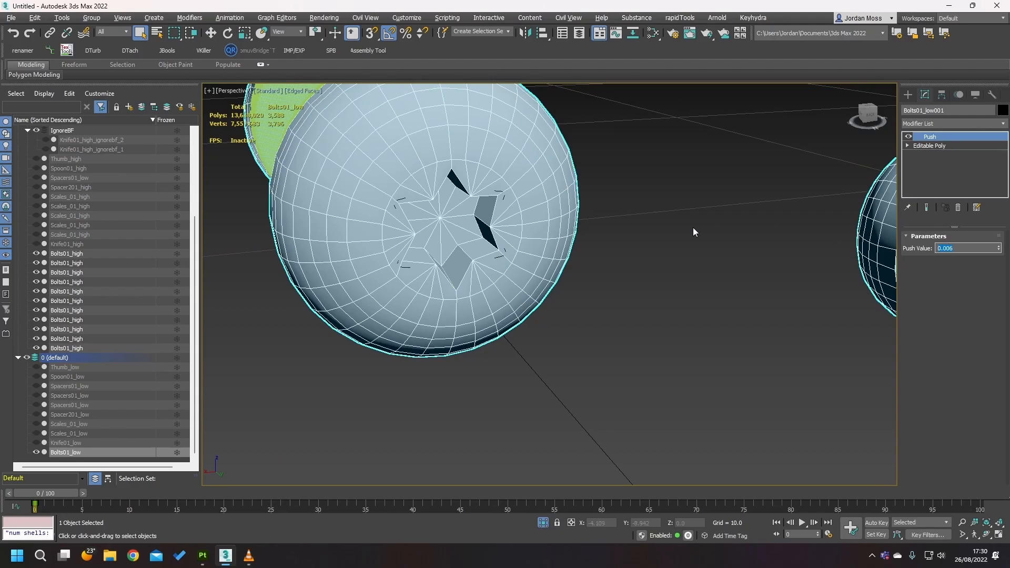
# - Set the bolts cage's push value to 0.005 and examine its fit around the high-poly bolt heads
pyautogui.moveTo(635, 234); pyautogui.dragTo(645, 261, button='middle')
pyautogui.scroll(2, 625, 278)
pyautogui.scroll(-6, 623, 274)
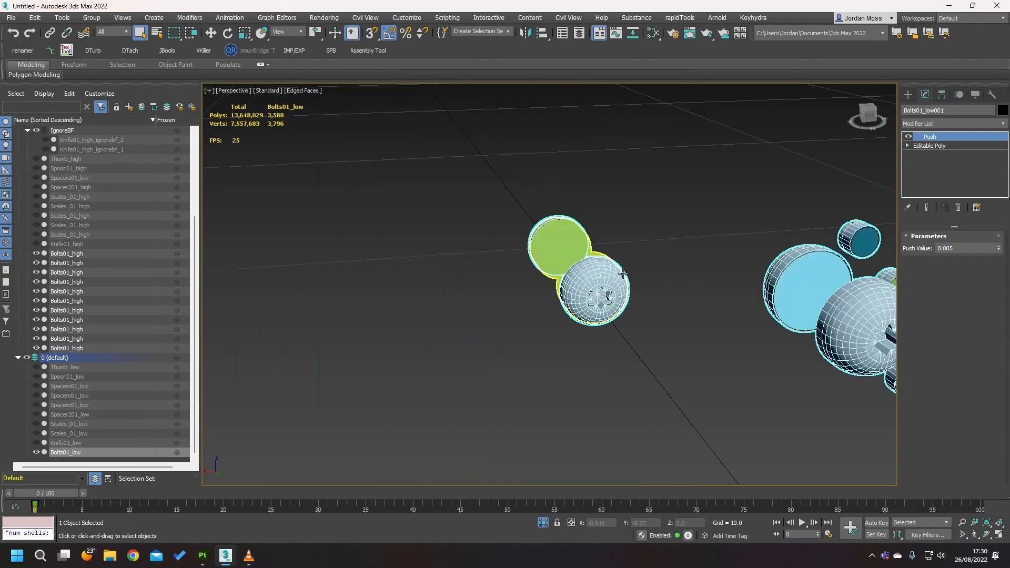
pyautogui.scroll(-4, 623, 274)
pyautogui.scroll(8, 379, 301)
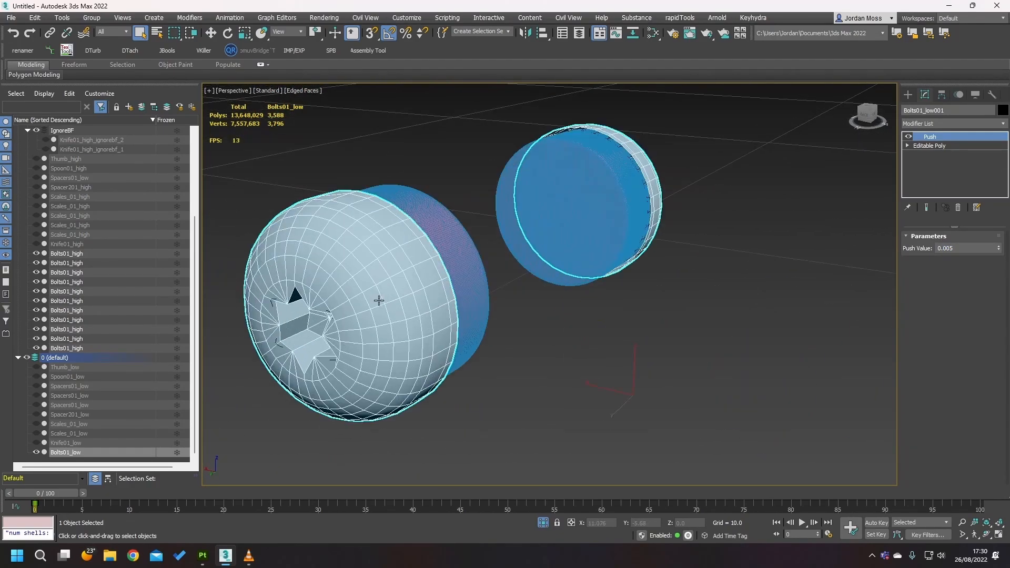
pyautogui.scroll(2, 379, 300)
pyautogui.moveTo(355, 310); pyautogui.dragTo(496, 293, button='middle')
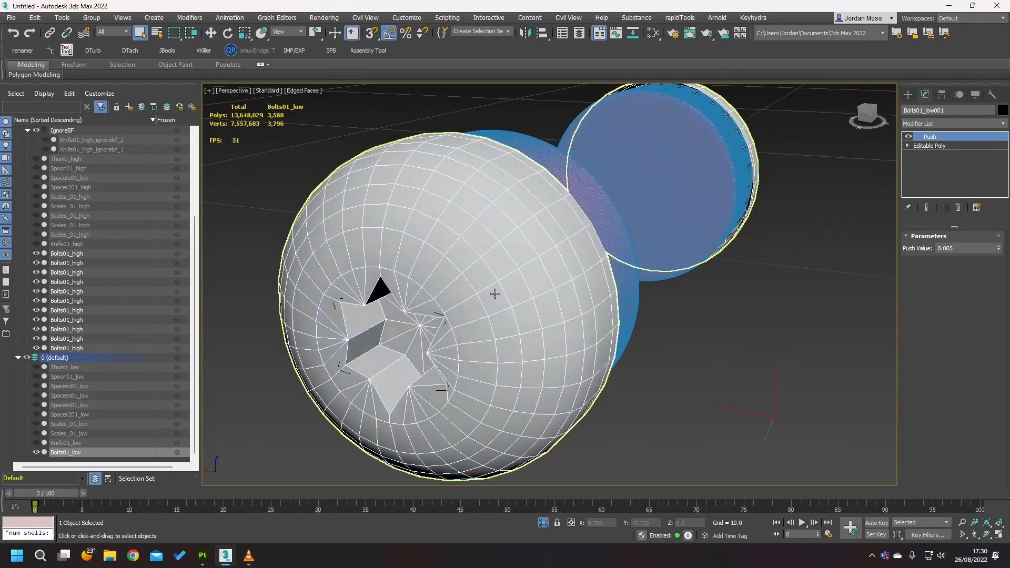
pyautogui.scroll(-6, 715, 287)
pyautogui.scroll(3, 592, 265)
pyautogui.keyDown('alt'); pyautogui.moveTo(591, 265); pyautogui.dragTo(504, 254, button='middle'); pyautogui.keyUp('alt')
pyautogui.scroll(4, 54, 170)
# - Hide the Highpoly layer and the original Bolts01_low, and collapse the bolts cage's Push modifier into its Editable Poly
pyautogui.click(28, 235)
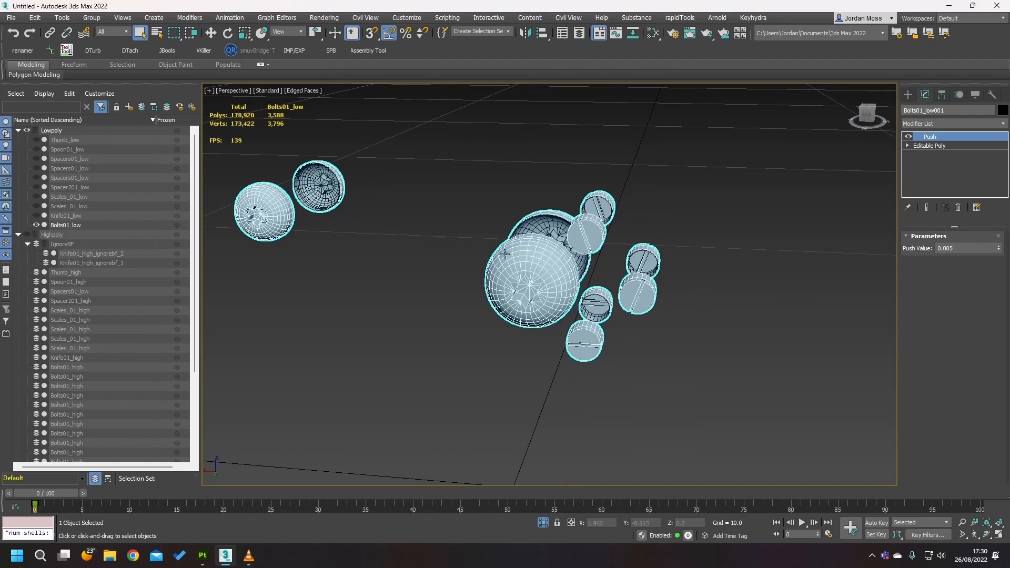
pyautogui.scroll(5, 610, 293)
pyautogui.click(600, 307)
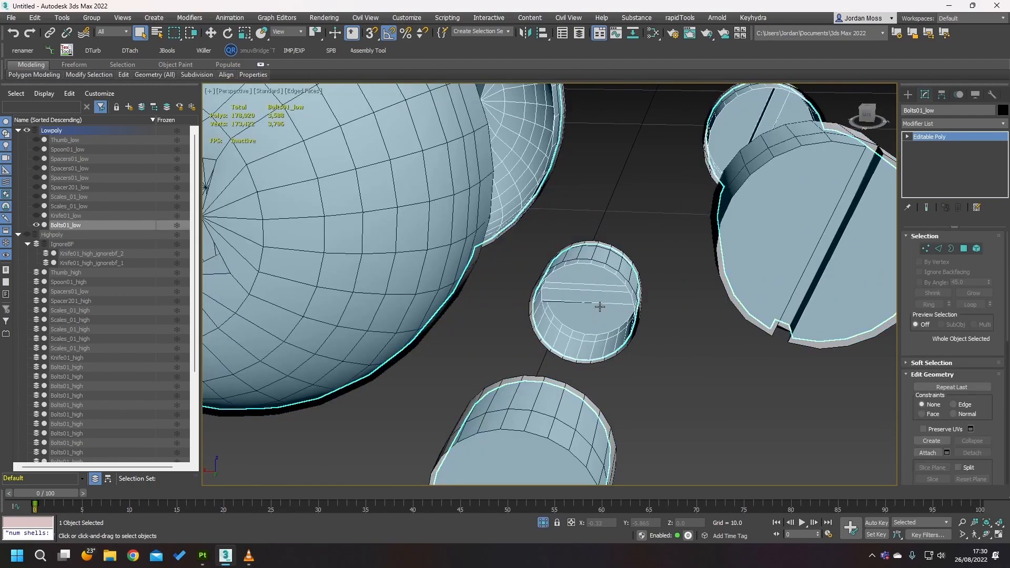
pyautogui.click(37, 225)
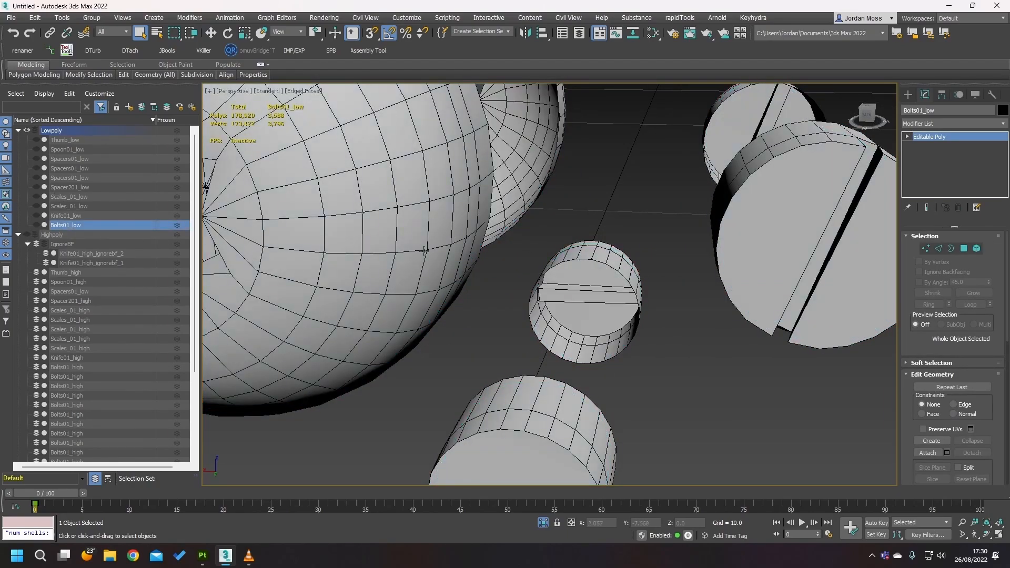
pyautogui.click(561, 266)
pyautogui.scroll(-5, 559, 263)
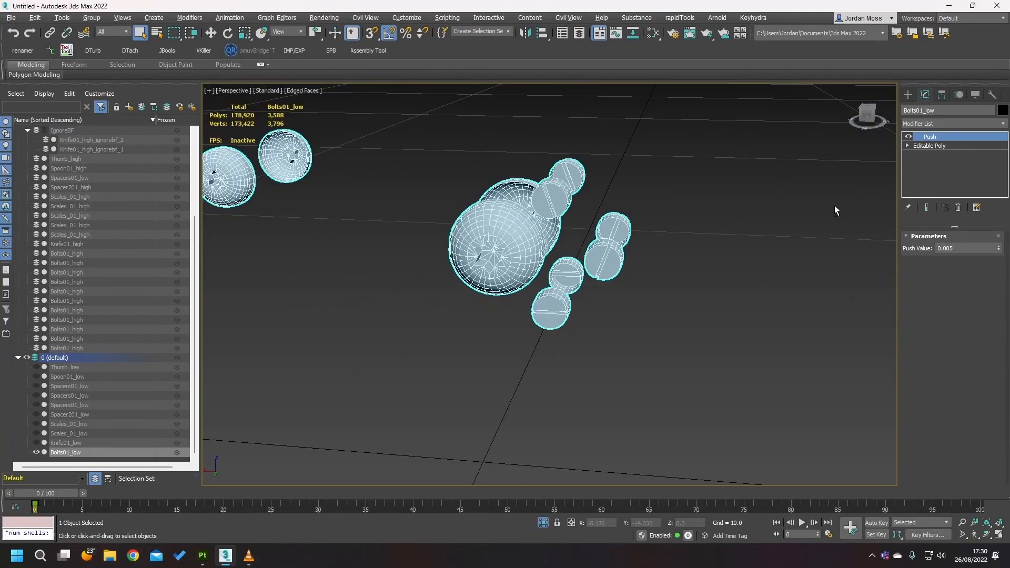
pyautogui.click(959, 208)
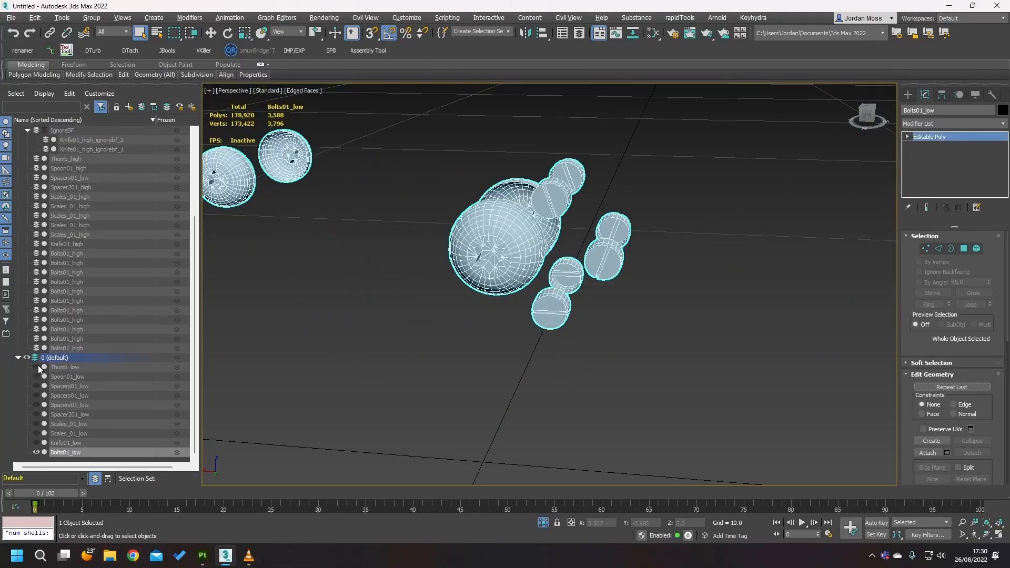
# - Unhide the other cage objects in the default layer, from Thumb_low through Knife01_low
pyautogui.click(60, 377)
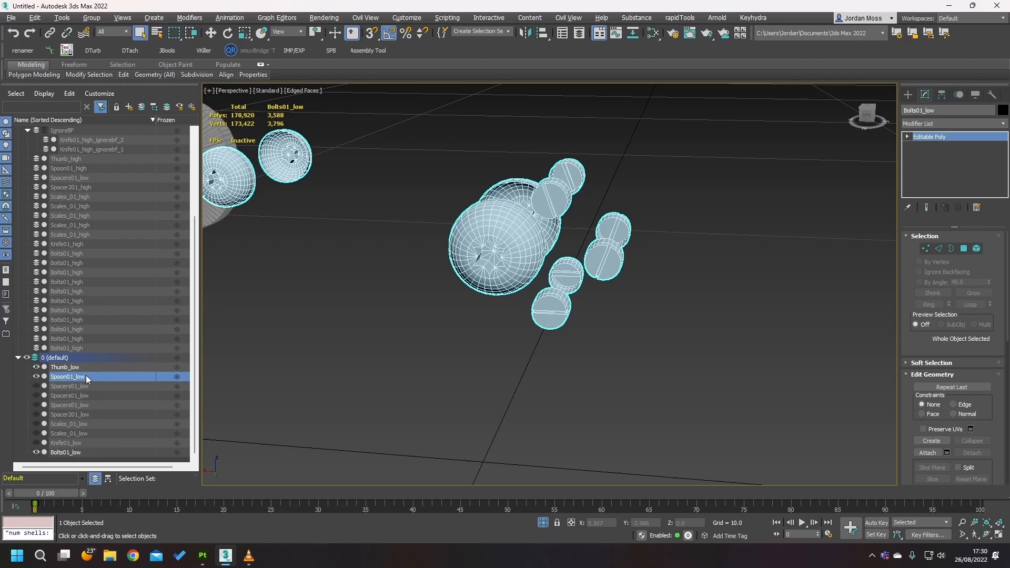
pyautogui.keyDown('shift'); pyautogui.click(65, 443); pyautogui.keyUp('shift')
pyautogui.click(36, 444)
pyautogui.scroll(-10, 388, 379)
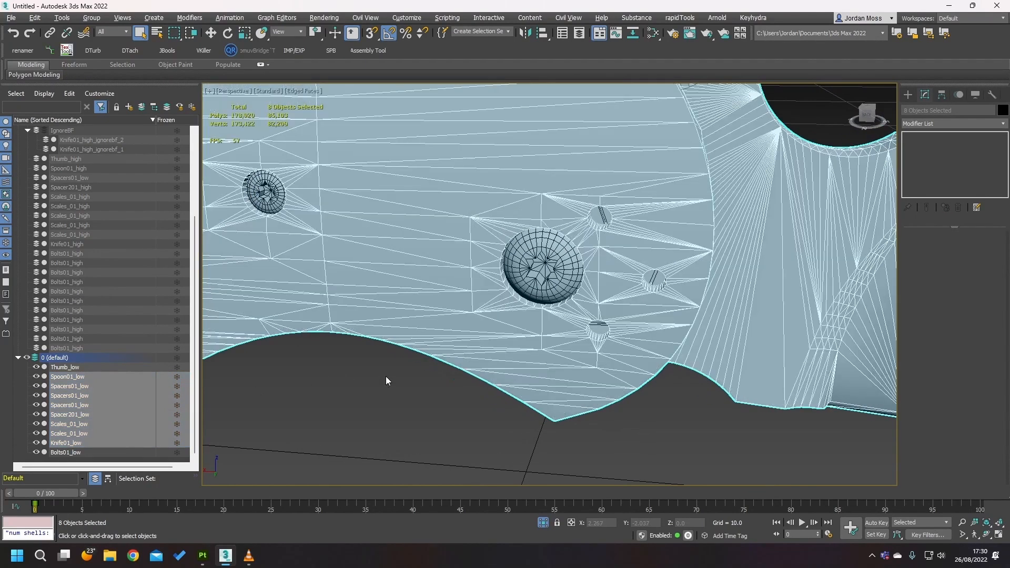
pyautogui.click(583, 267)
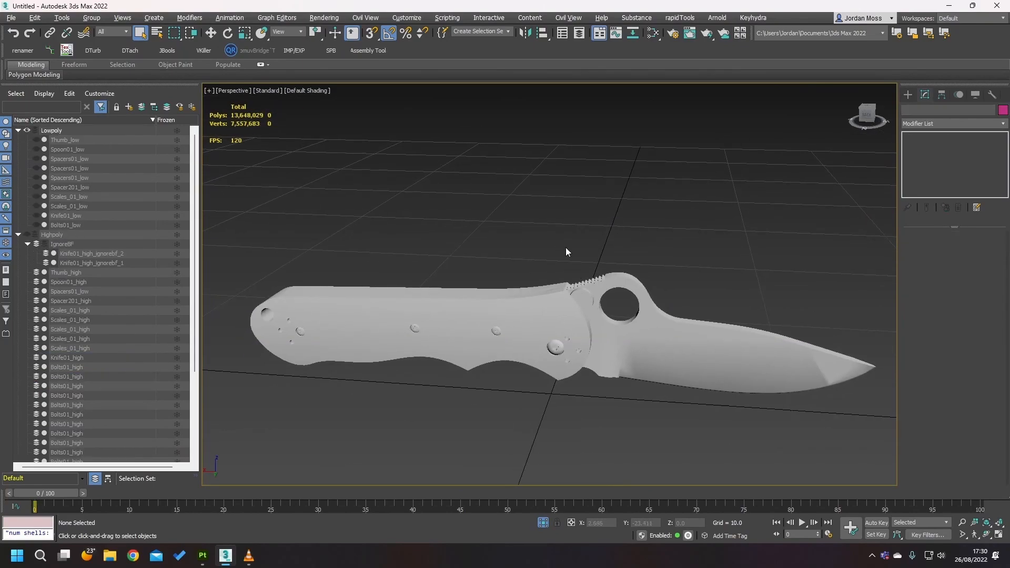
pyautogui.keyDown('alt'); pyautogui.moveTo(567, 252); pyautogui.dragTo(489, 225, button='middle'); pyautogui.keyUp('alt')
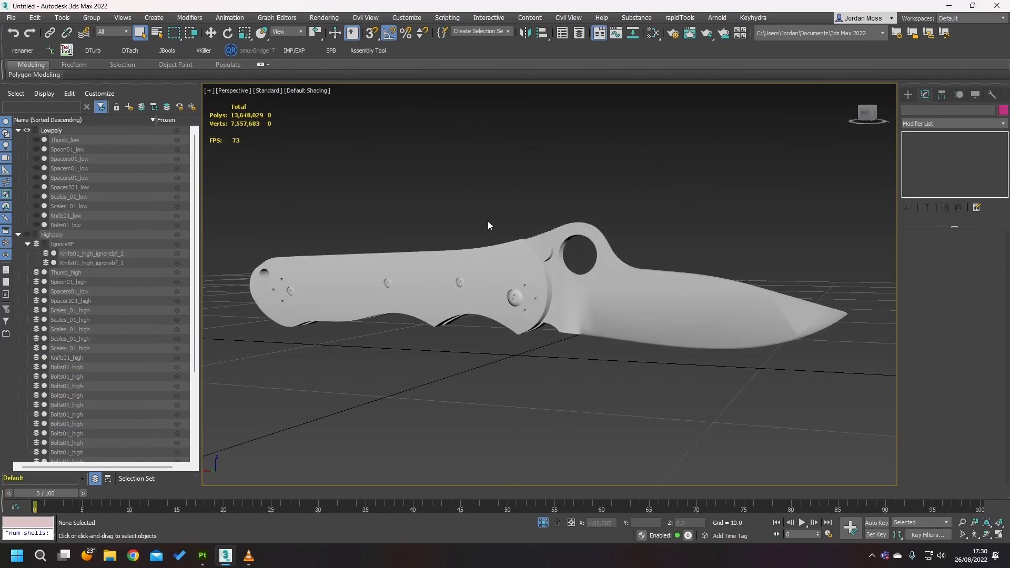
# - Select all ten cage objects and export the selection over Spyderco_low_cage.fbx, keeping the current FBX options
pyautogui.hotkey('ctrl', 'a')
pyautogui.keyDown('alt'); pyautogui.moveTo(535, 358); pyautogui.dragTo(539, 367, button='middle'); pyautogui.keyUp('alt')
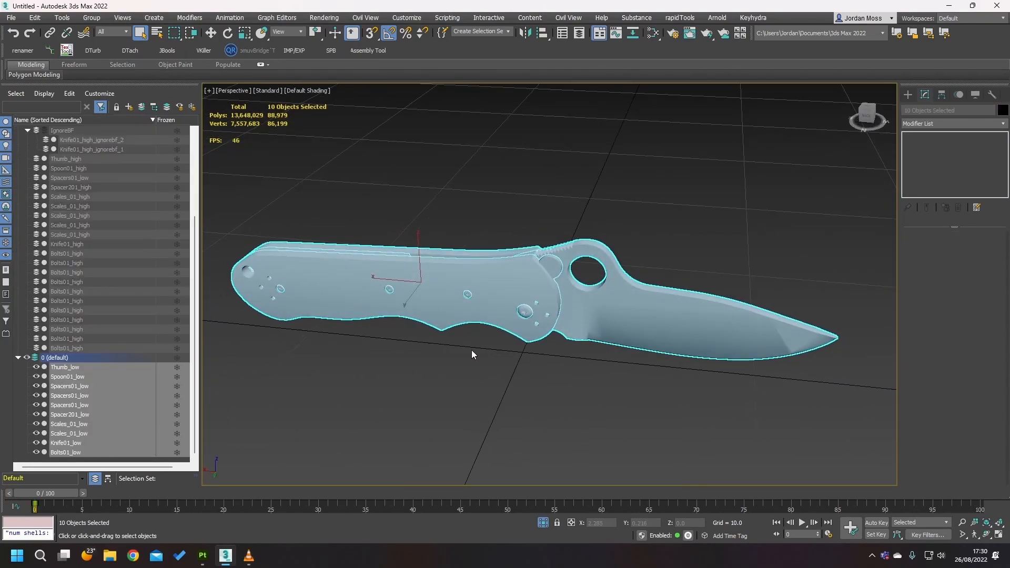
pyautogui.hotkey('alt', 'f')
pyautogui.press('e')
pyautogui.press('s')
pyautogui.doubleClick(204, 180)
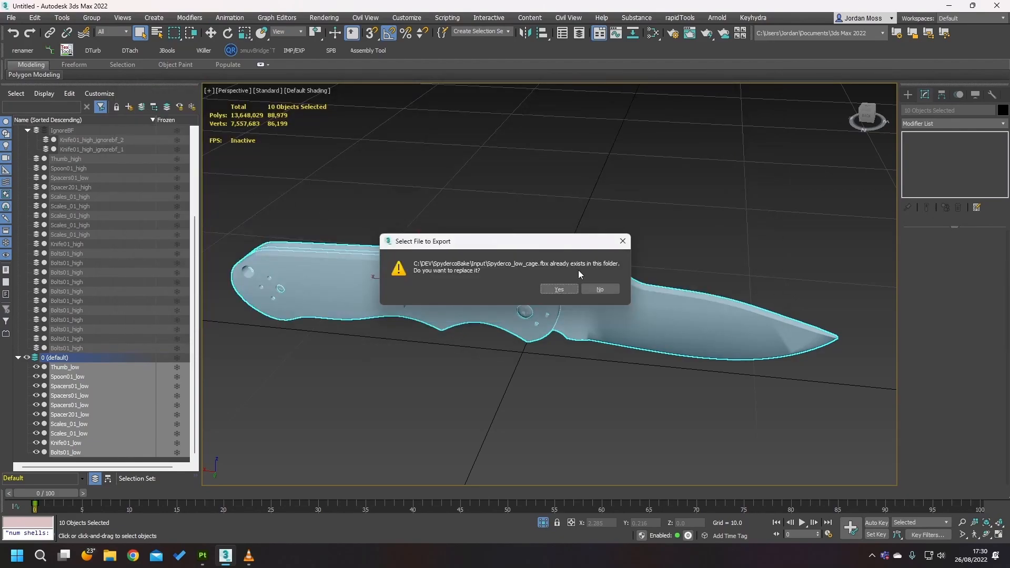
pyautogui.click(558, 289)
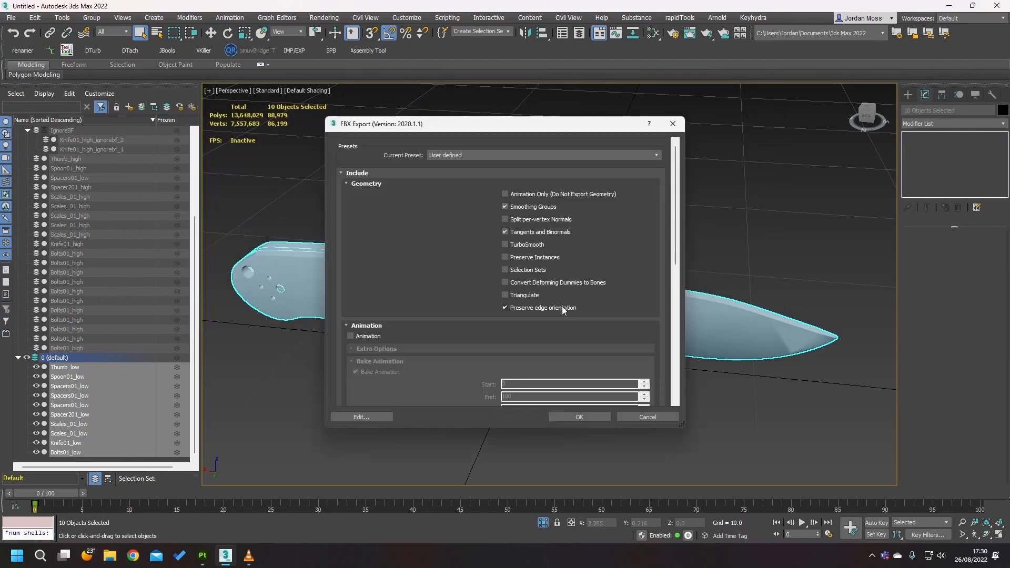
pyautogui.click(573, 421)
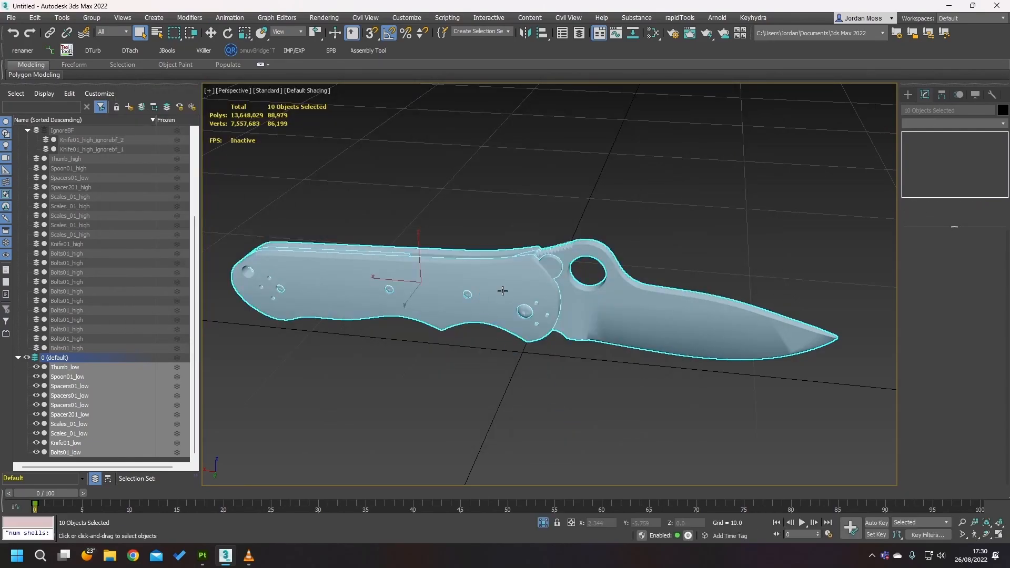
# - Switch to Substance 3D Painter, rebake the normal map with Spyderco_low_cage.fbx as the cage, and check the bolt slots
pyautogui.click(203, 556)
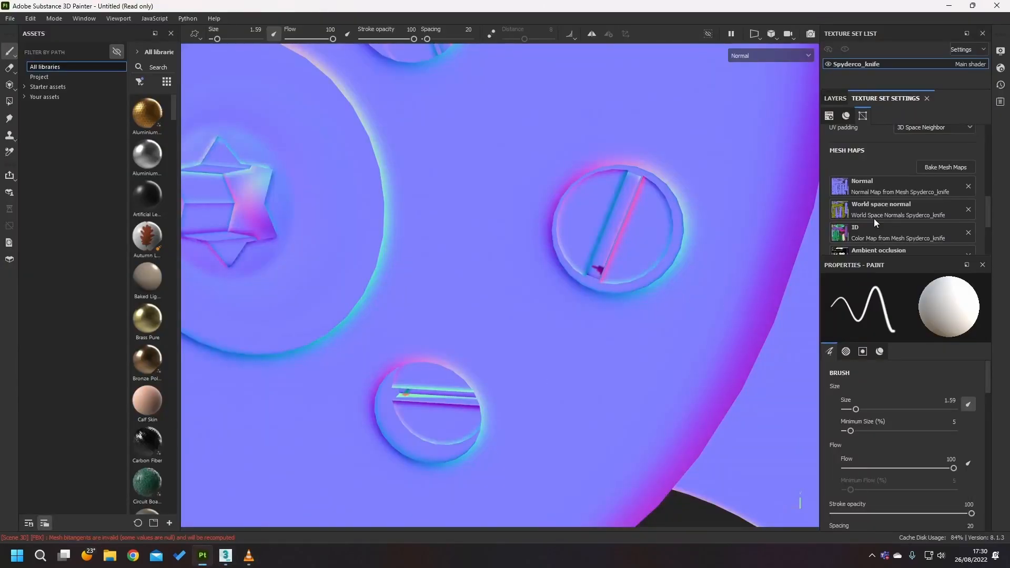
pyautogui.click(946, 168)
pyautogui.moveTo(590, 281); pyautogui.dragTo(647, 285)
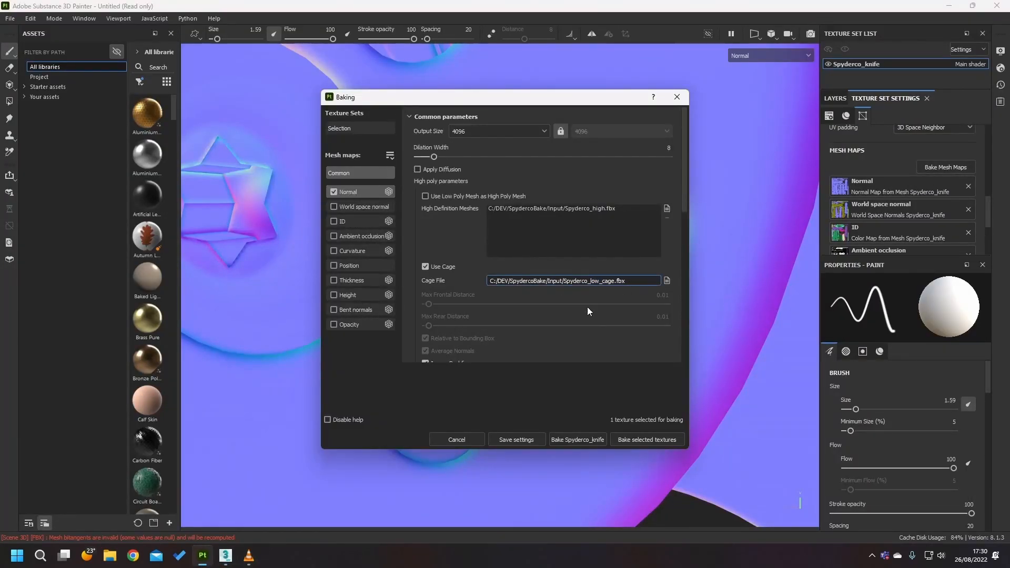
pyautogui.click(654, 441)
pyautogui.moveTo(534, 212); pyautogui.dragTo(406, 118)
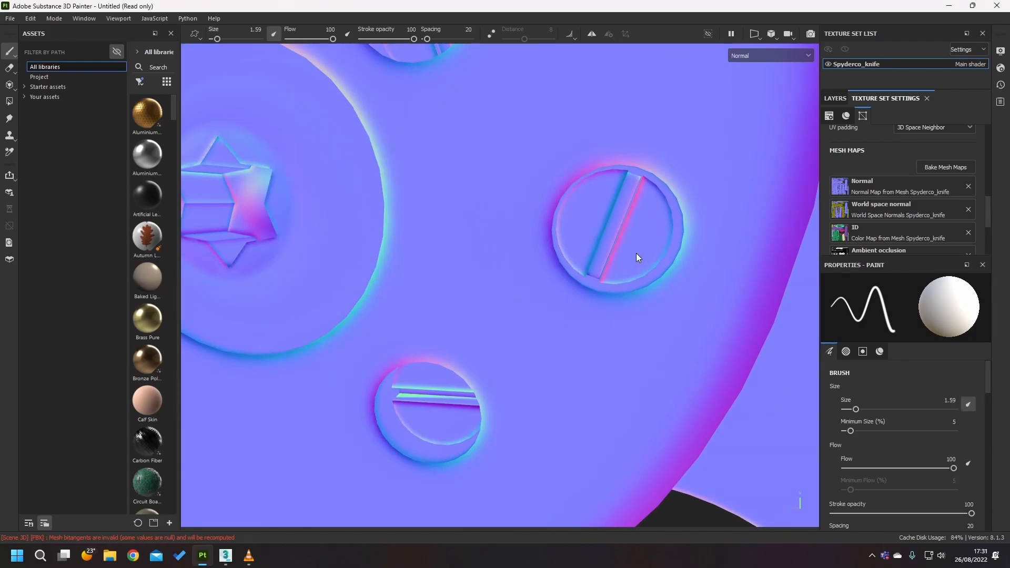
pyautogui.keyDown('alt'); pyautogui.moveTo(637, 258); pyautogui.dragTo(531, 157); pyautogui.keyUp('alt')
# - Rebake the normal map with antialiasing set to Subsampling 4x4
pyautogui.click(959, 165)
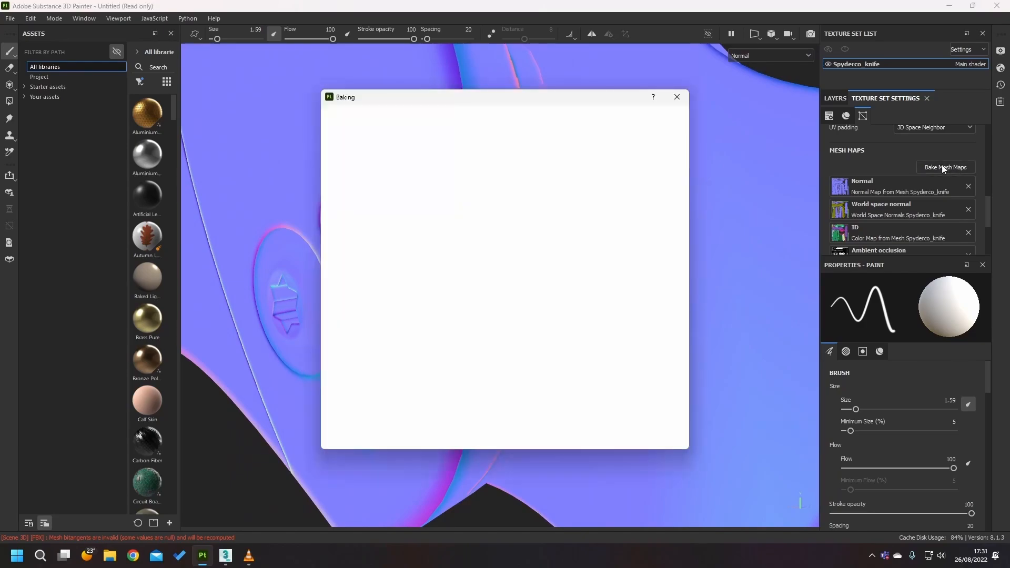
pyautogui.moveTo(497, 102); pyautogui.dragTo(390, 56)
pyautogui.scroll(-3, 385, 261)
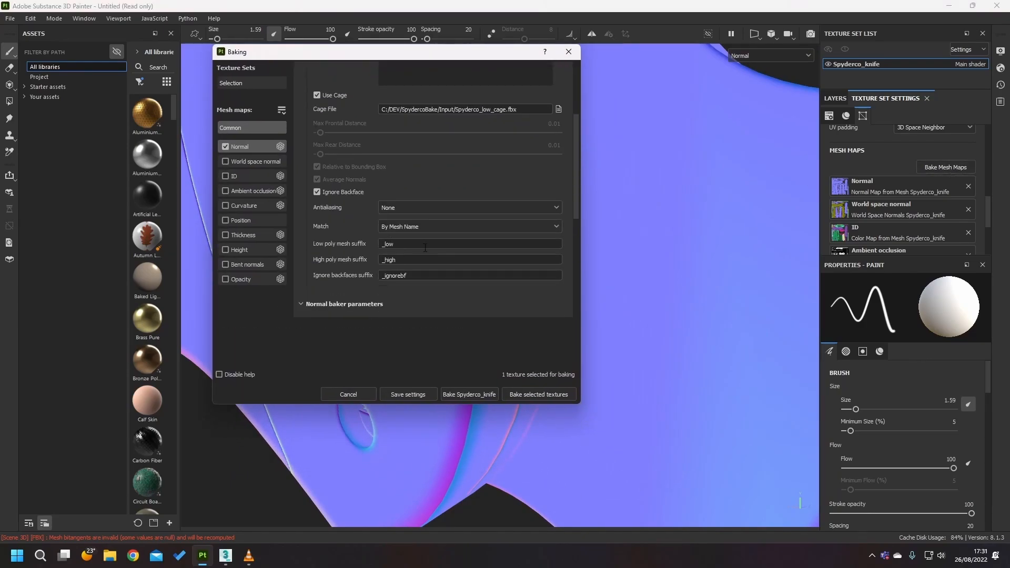
pyautogui.click(425, 208)
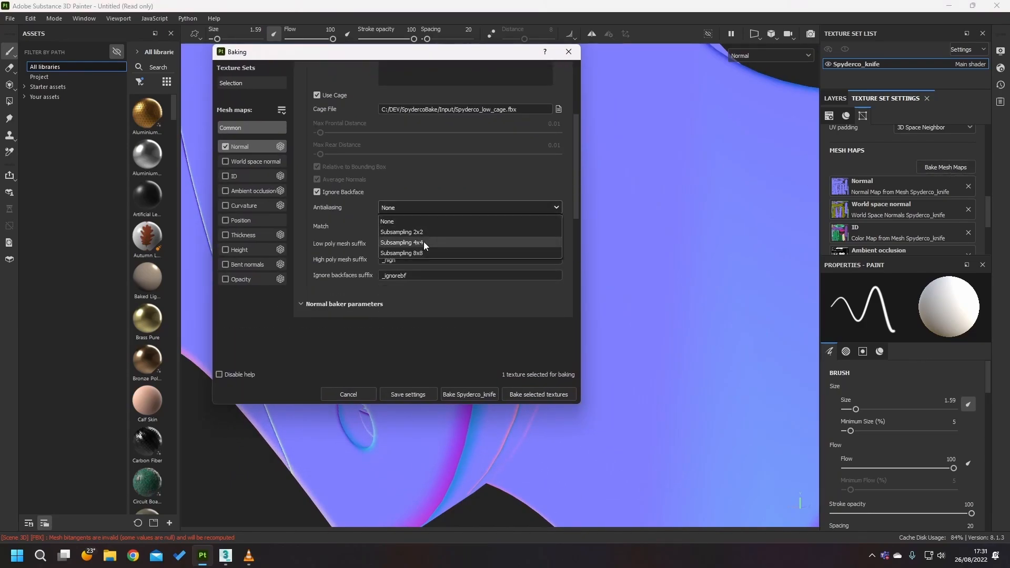
pyautogui.click(423, 243)
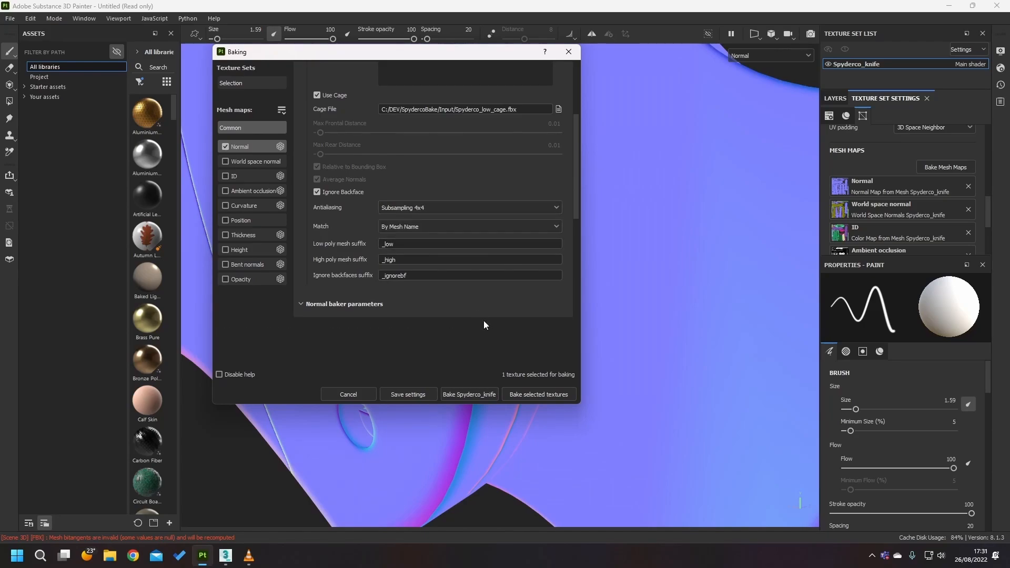
pyautogui.click(530, 394)
pyautogui.moveTo(552, 212); pyautogui.dragTo(746, 242)
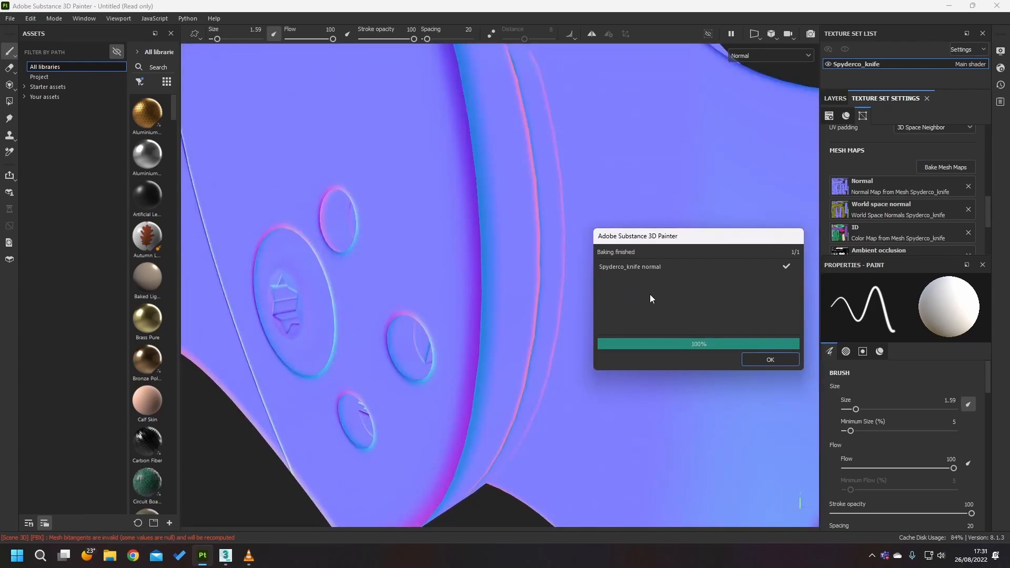
pyautogui.click(767, 363)
# - Switch the viewport to the material view and examine the bake on the pivot bolt, slotted screws and handle
pyautogui.keyDown('alt'); pyautogui.moveTo(658, 316); pyautogui.dragTo(626, 300); pyautogui.keyUp('alt')
pyautogui.press('m')
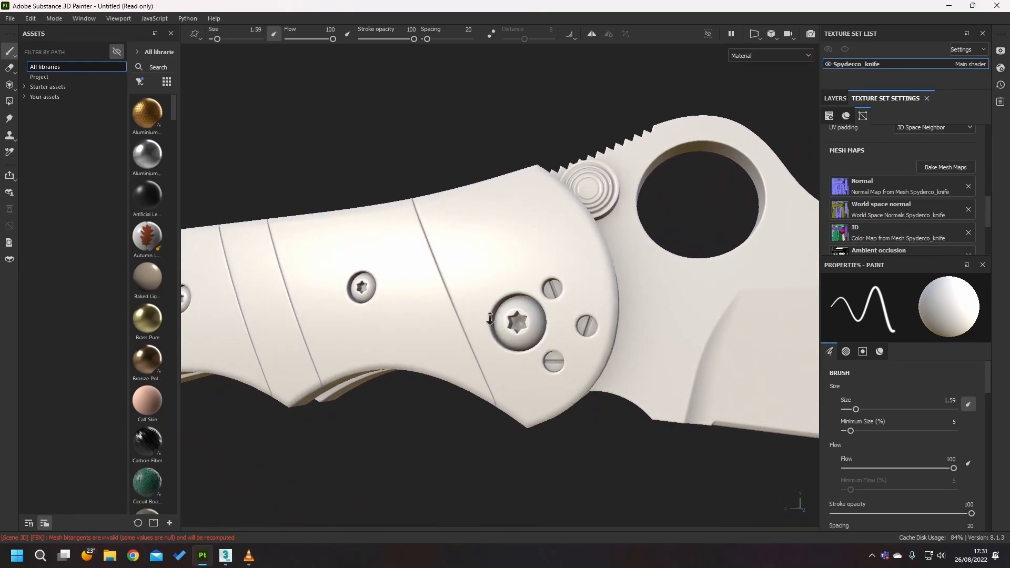
pyautogui.scroll(5, 697, 398)
pyautogui.keyDown('alt'); pyautogui.moveTo(697, 397); pyautogui.dragTo(614, 406); pyautogui.keyUp('alt')
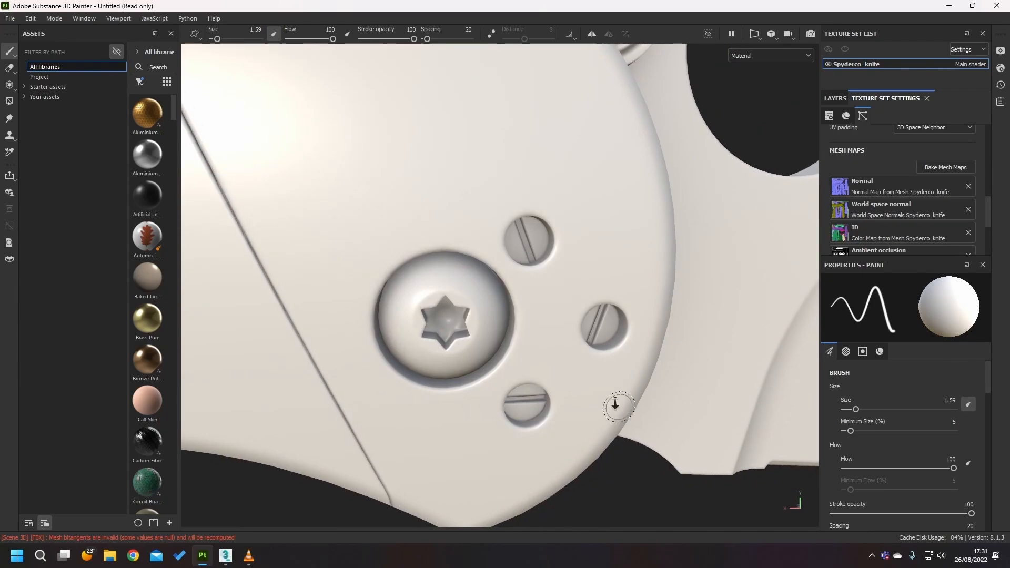
pyautogui.scroll(-6, 467, 300)
pyautogui.keyDown('alt'); pyautogui.moveTo(362, 285); pyautogui.dragTo(260, 303); pyautogui.keyUp('alt')
pyautogui.keyDown('alt'); pyautogui.moveTo(260, 303); pyautogui.dragTo(290, 254, button='right'); pyautogui.keyUp('alt')
pyautogui.keyDown('alt'); pyautogui.moveTo(290, 253); pyautogui.dragTo(313, 259, button='middle'); pyautogui.keyUp('alt')
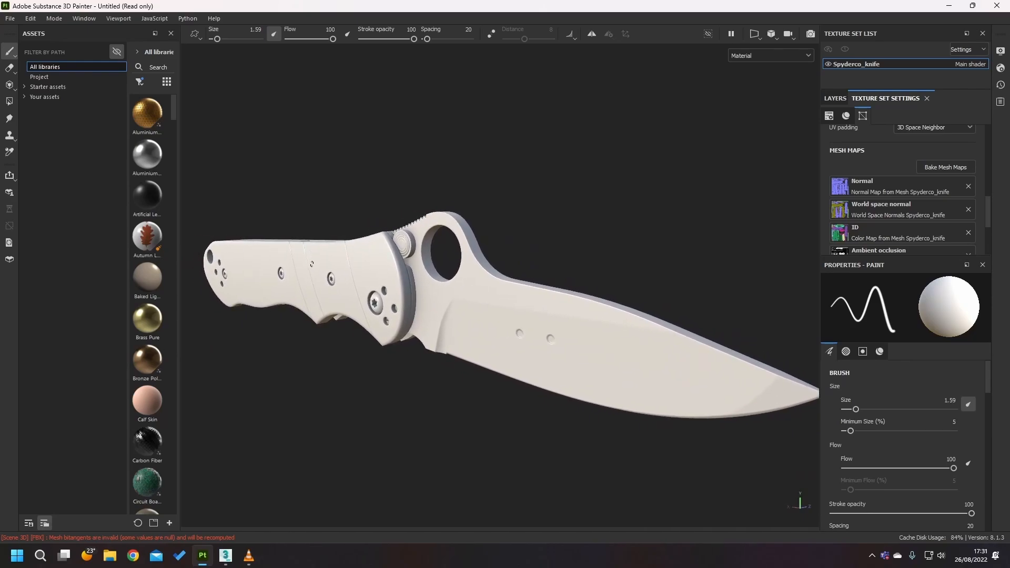
# - Examine the baked shading along the blade, around its bevel and the two small round details
pyautogui.keyDown('alt'); pyautogui.moveTo(323, 261); pyautogui.dragTo(387, 239); pyautogui.keyUp('alt')
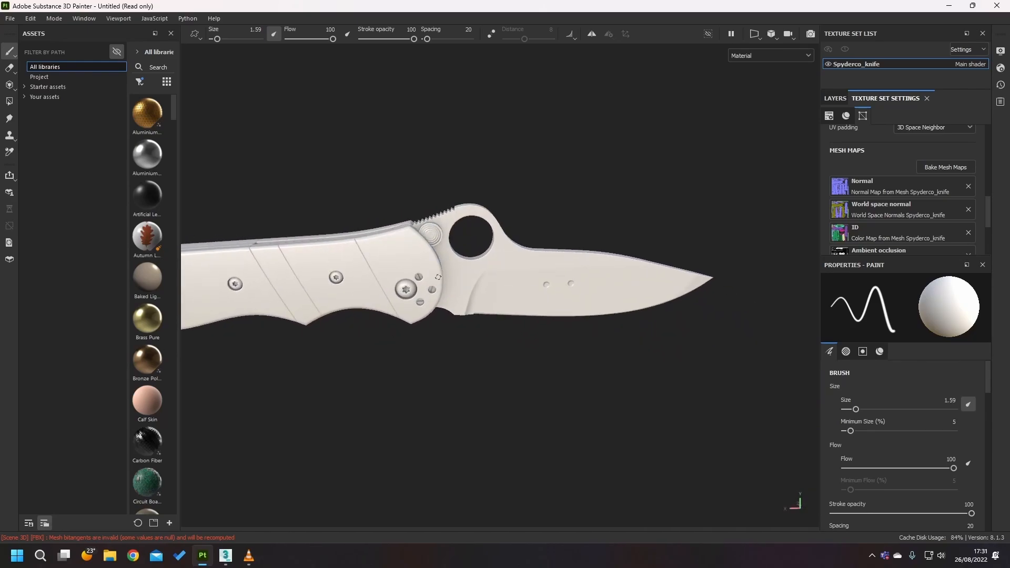
pyautogui.keyDown('alt'); pyautogui.moveTo(387, 240); pyautogui.dragTo(274, 256, button='right'); pyautogui.keyUp('alt')
pyautogui.keyDown('alt'); pyautogui.moveTo(274, 255); pyautogui.dragTo(300, 271, button='middle'); pyautogui.keyUp('alt')
pyautogui.keyDown('alt'); pyautogui.moveTo(300, 271); pyautogui.dragTo(273, 226, button='right'); pyautogui.keyUp('alt')
pyautogui.moveTo(273, 226)
pyautogui.keyDown('alt'); pyautogui.mouseDown()
pyautogui.moveTo(211, 250)
pyautogui.moveTo(466, 223)
pyautogui.mouseUp(); pyautogui.keyUp('alt')
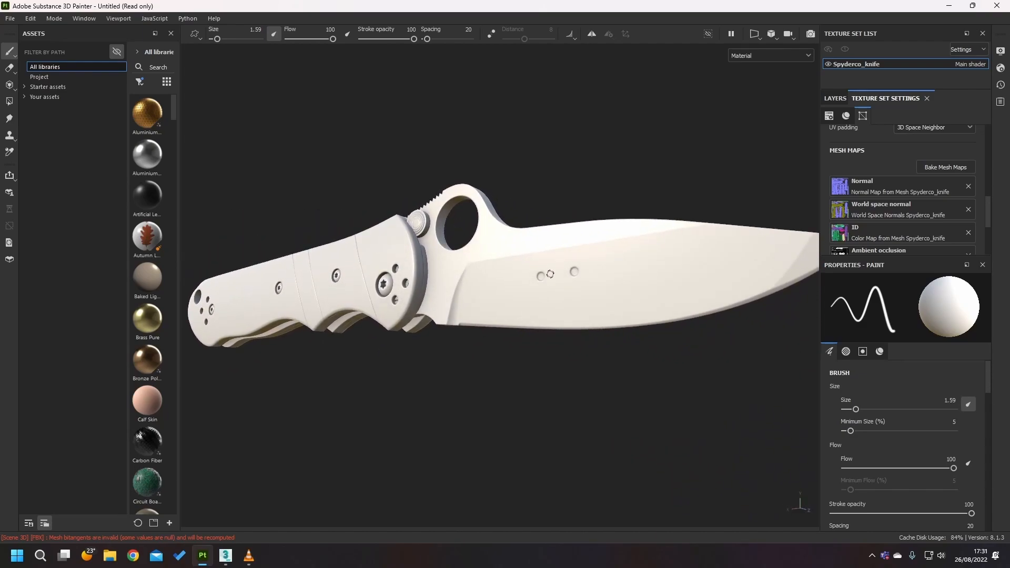
pyautogui.keyDown('alt'); pyautogui.moveTo(579, 293); pyautogui.dragTo(532, 289, button='middle'); pyautogui.keyUp('alt')
pyautogui.keyDown('alt'); pyautogui.moveTo(471, 262); pyautogui.dragTo(581, 295, button='right'); pyautogui.keyUp('alt')
pyautogui.keyDown('alt'); pyautogui.moveTo(581, 295); pyautogui.dragTo(472, 289); pyautogui.keyUp('alt')
pyautogui.keyDown('alt'); pyautogui.moveTo(472, 288); pyautogui.dragTo(533, 293, button='right'); pyautogui.keyUp('alt')
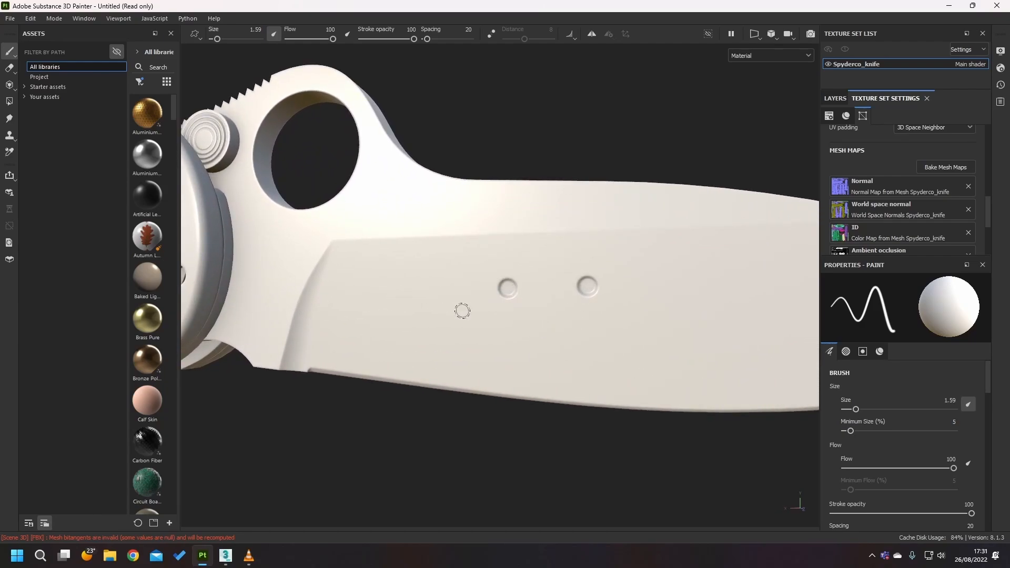
pyautogui.moveTo(437, 299)
pyautogui.keyDown('ctrl'); pyautogui.mouseDown(button='right')
pyautogui.moveTo(458, 299)
pyautogui.moveTo(366, 275)
pyautogui.moveTo(355, 250)
pyautogui.mouseUp(button='right'); pyautogui.keyUp('ctrl')
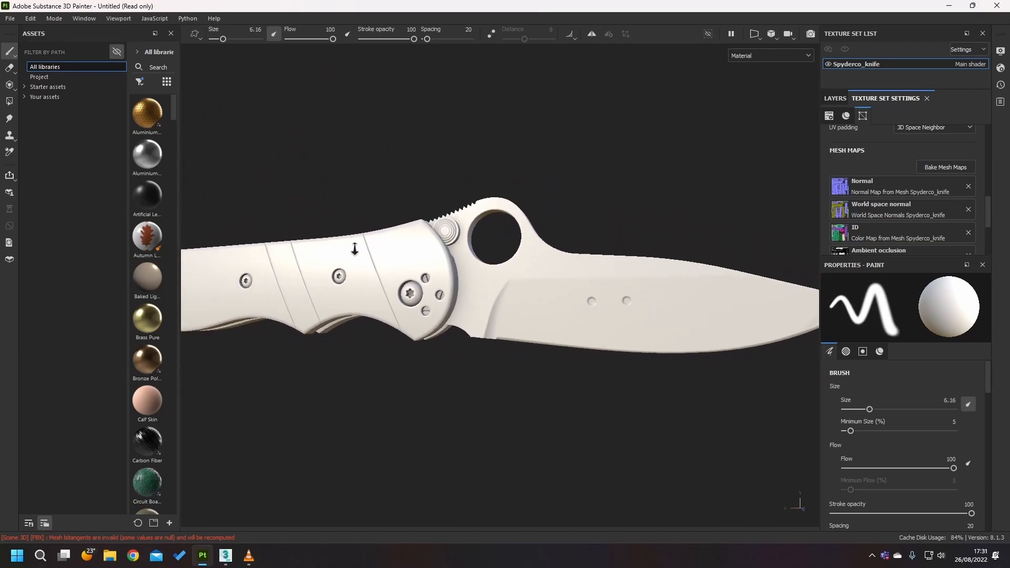
# - Review the finished bake over the whole knife, from the lanyard-hole end of the handle to the blade tip
pyautogui.moveTo(354, 250)
pyautogui.keyDown('alt'); pyautogui.mouseDown()
pyautogui.moveTo(318, 280)
pyautogui.moveTo(374, 300)
pyautogui.moveTo(486, 280)
pyautogui.moveTo(461, 291)
pyautogui.mouseUp(); pyautogui.keyUp('alt')
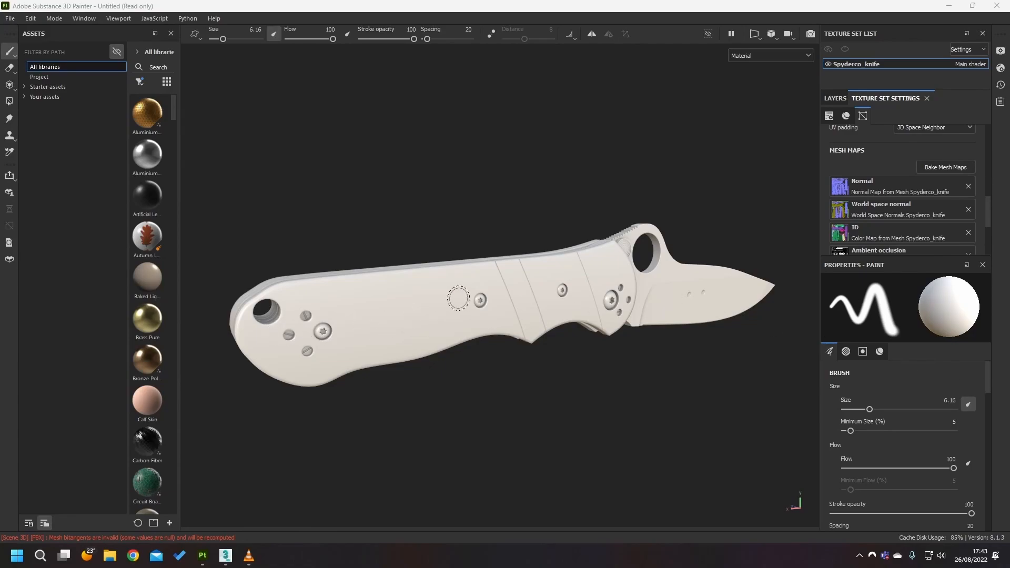
pyautogui.keyDown('alt'); pyautogui.moveTo(368, 333); pyautogui.dragTo(559, 347, button='right'); pyautogui.keyUp('alt')
pyautogui.keyDown('alt'); pyautogui.moveTo(559, 347); pyautogui.dragTo(421, 237); pyautogui.keyUp('alt')
pyautogui.keyDown('alt'); pyautogui.moveTo(422, 237); pyautogui.dragTo(401, 268, button='right'); pyautogui.keyUp('alt')
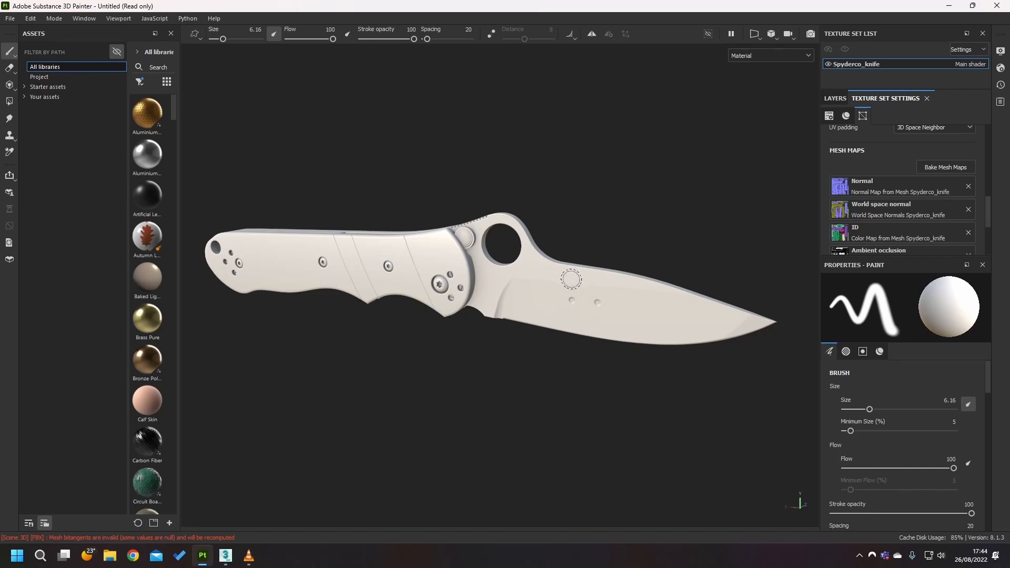
pyautogui.scroll(5, 571, 280)
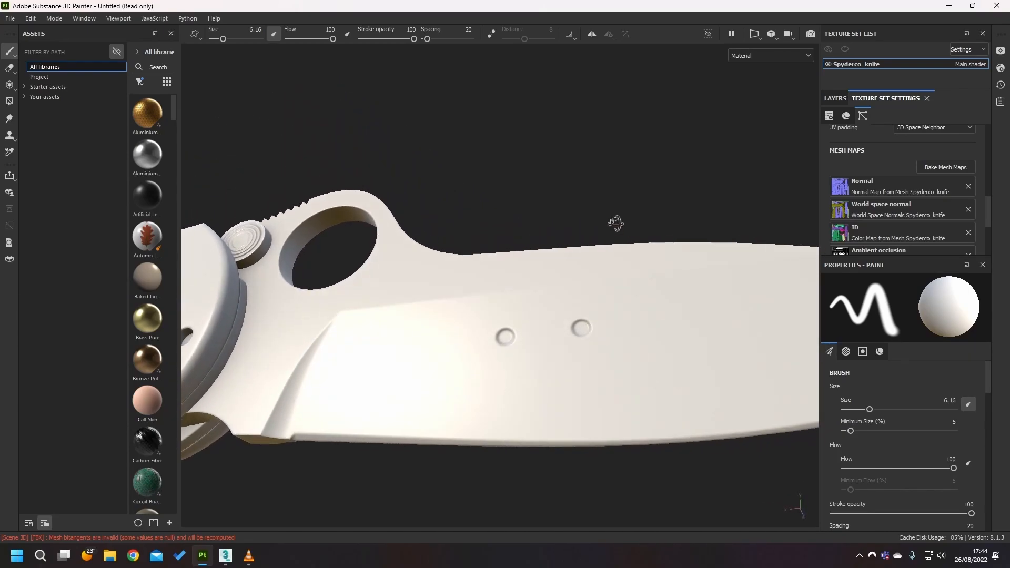
pyautogui.moveTo(616, 223)
pyautogui.keyDown('alt'); pyautogui.mouseDown()
pyautogui.moveTo(539, 269)
pyautogui.moveTo(555, 343)
pyautogui.moveTo(389, 266)
pyautogui.moveTo(395, 249)
pyautogui.mouseUp(); pyautogui.keyUp('alt')
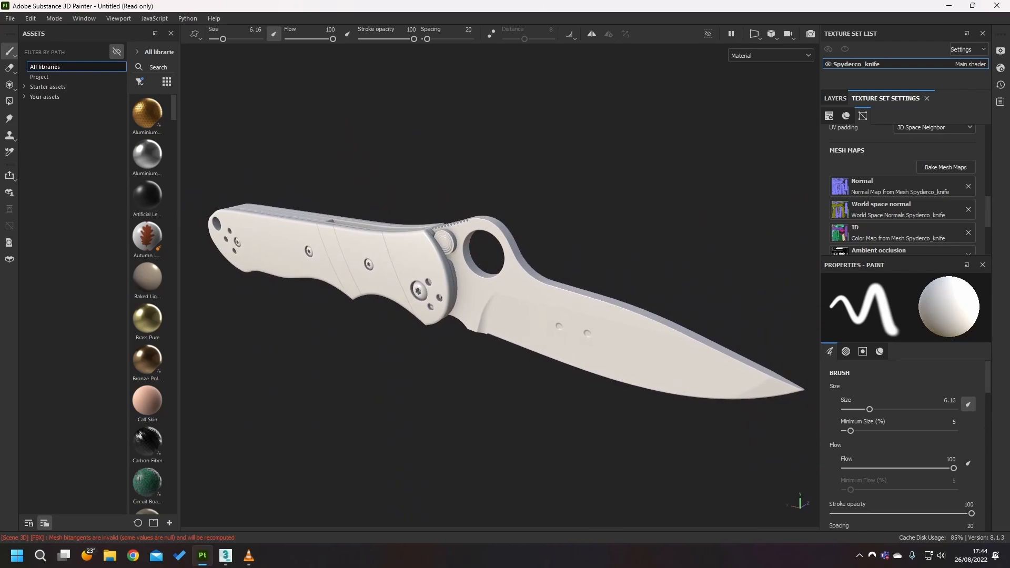